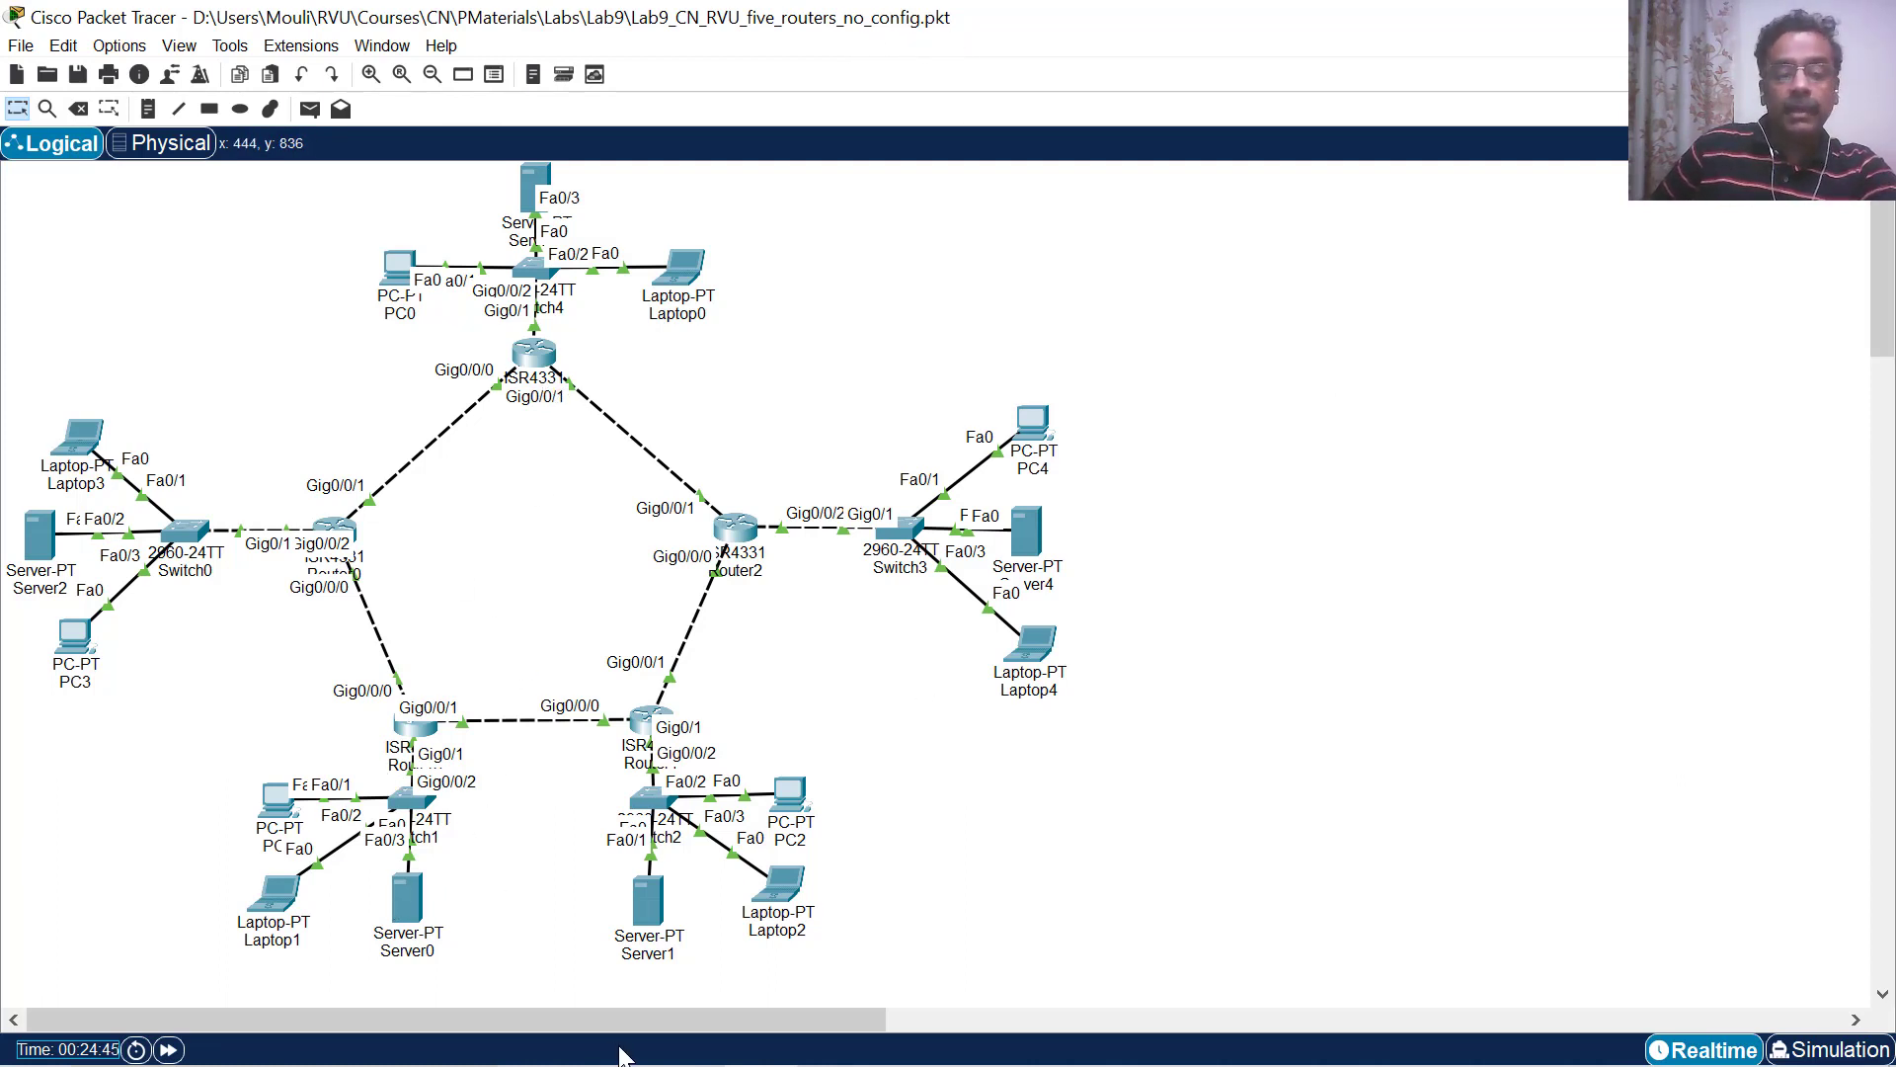
Switch to PowerPoint, display the "Networks with Five Routers" slide, and shrink its window to float over the topology.
{"action": "left_click", "coordinate": [692, 1042]}
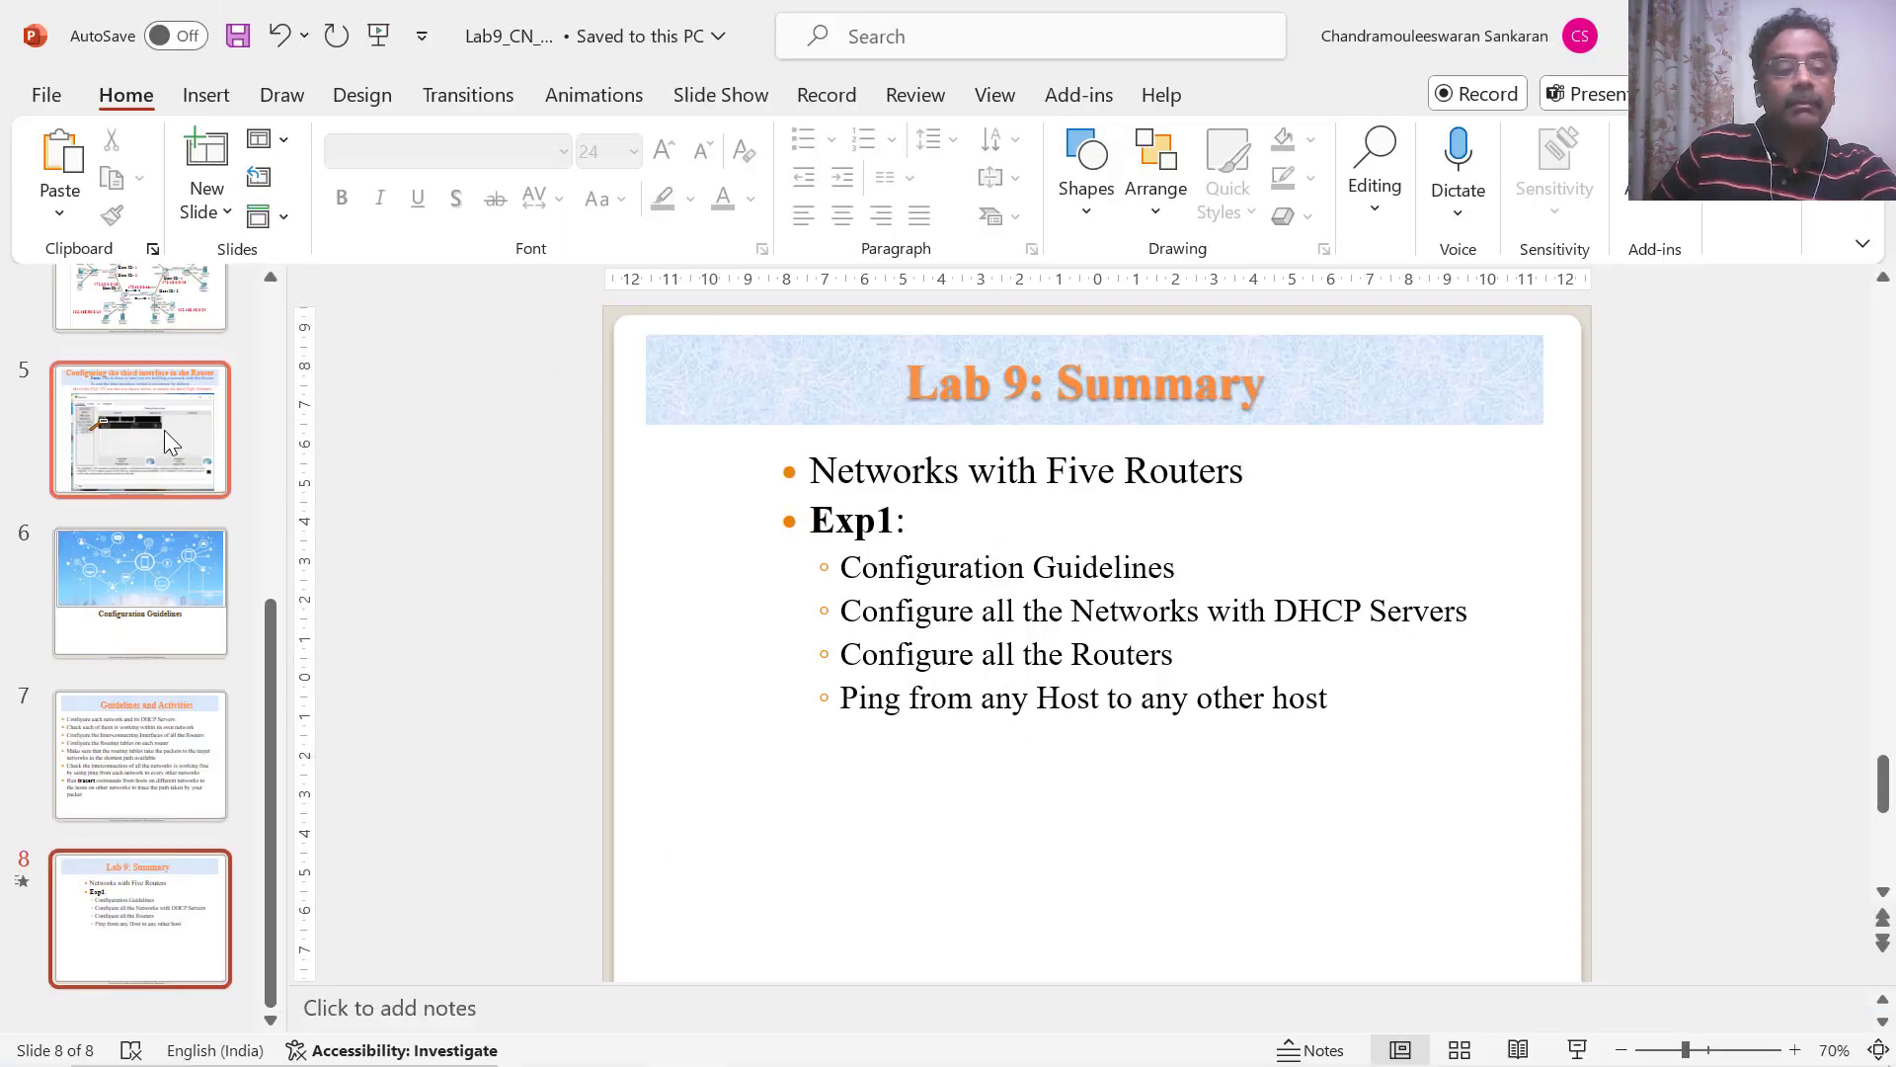
{"action": "scroll", "coordinate": [152, 417], "scroll_direction": "up", "scroll_amount": 3}
{"action": "left_click", "coordinate": [168, 509]}
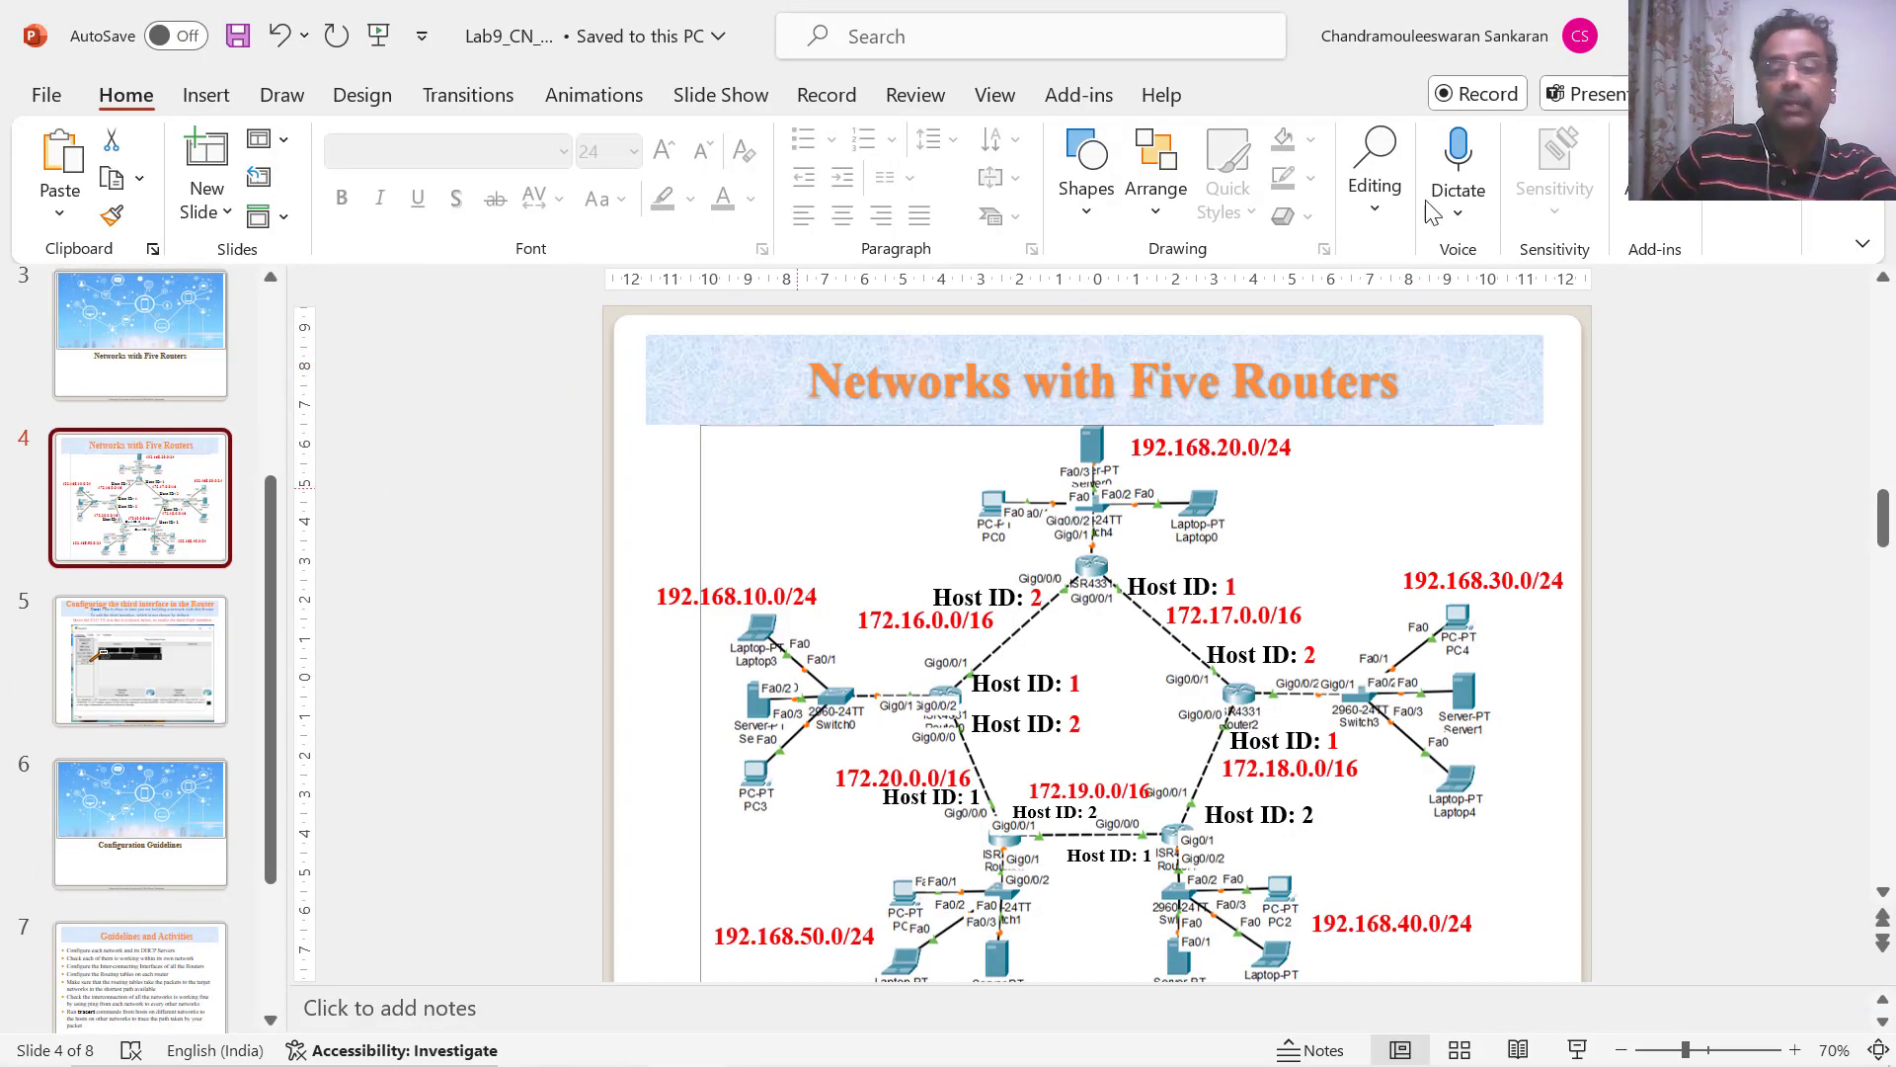
{"action": "left_click", "coordinate": [1788, 35]}
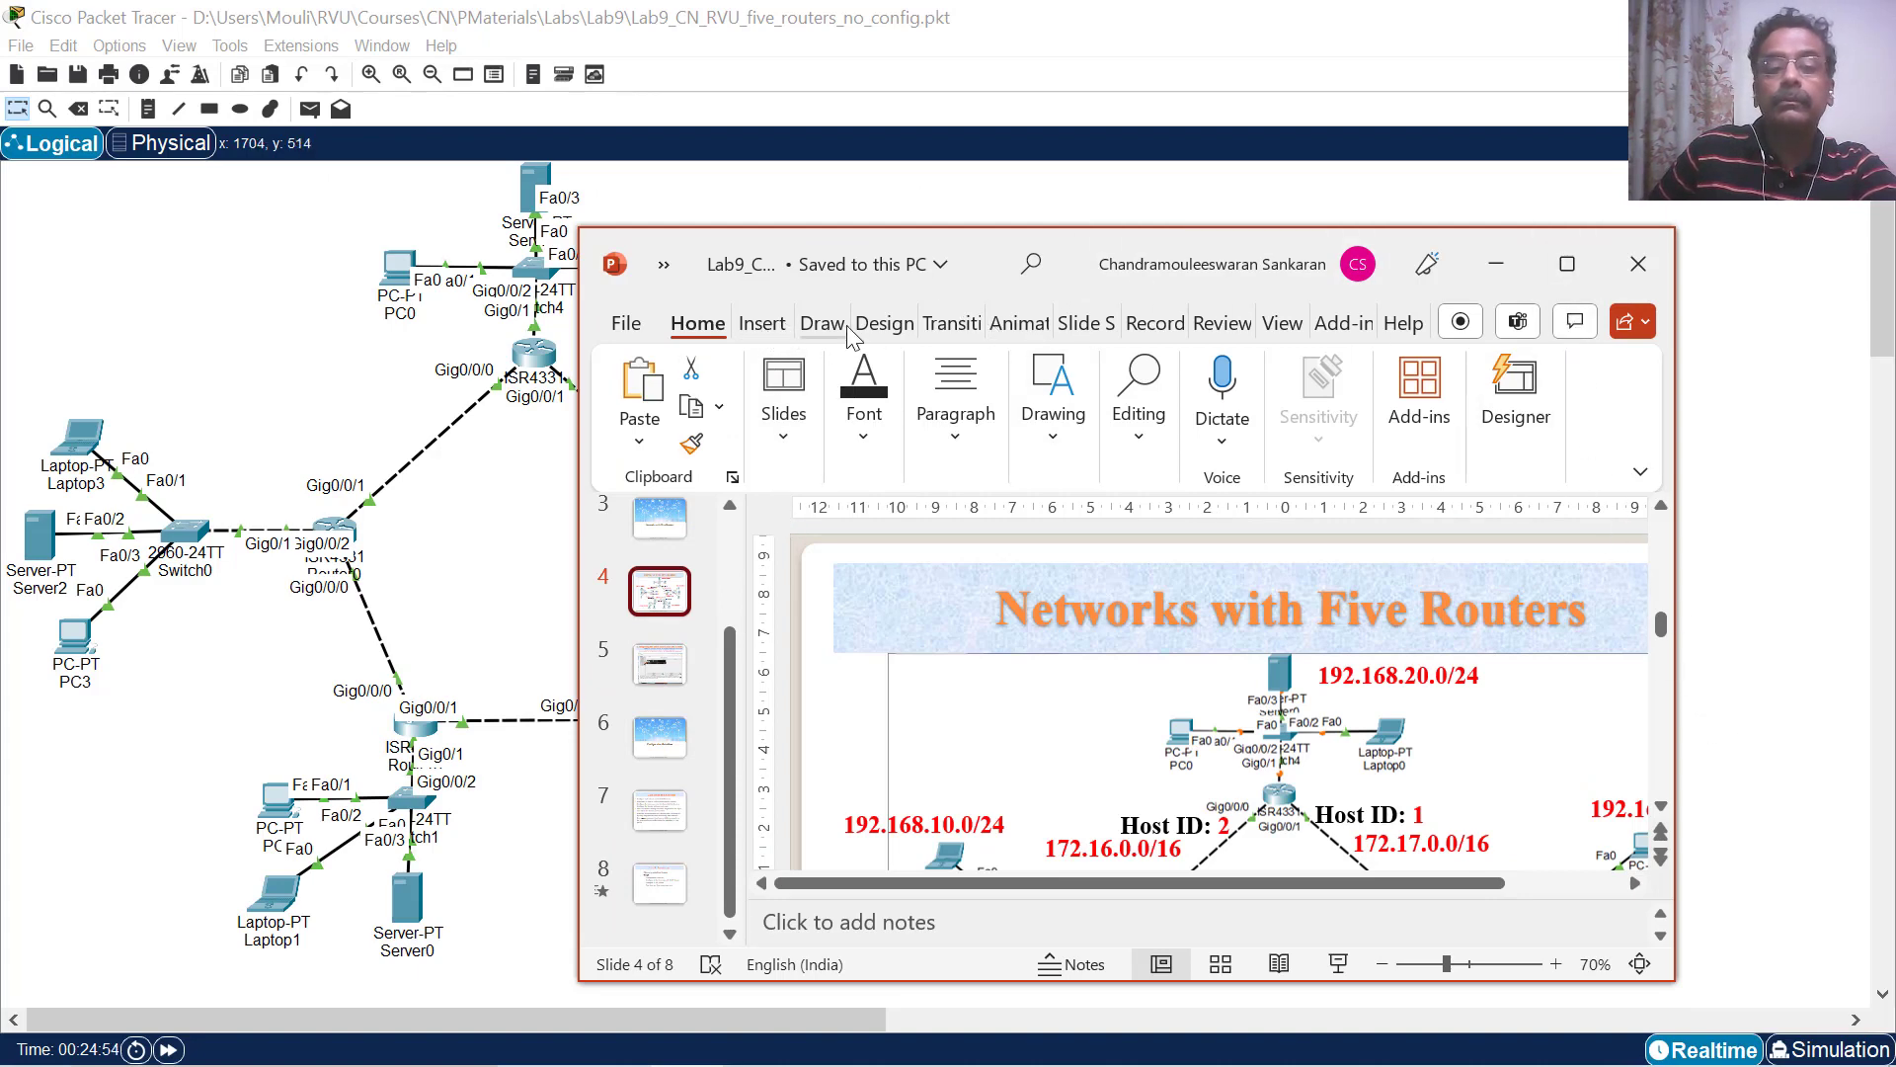
{"action": "left_click", "coordinate": [1640, 474]}
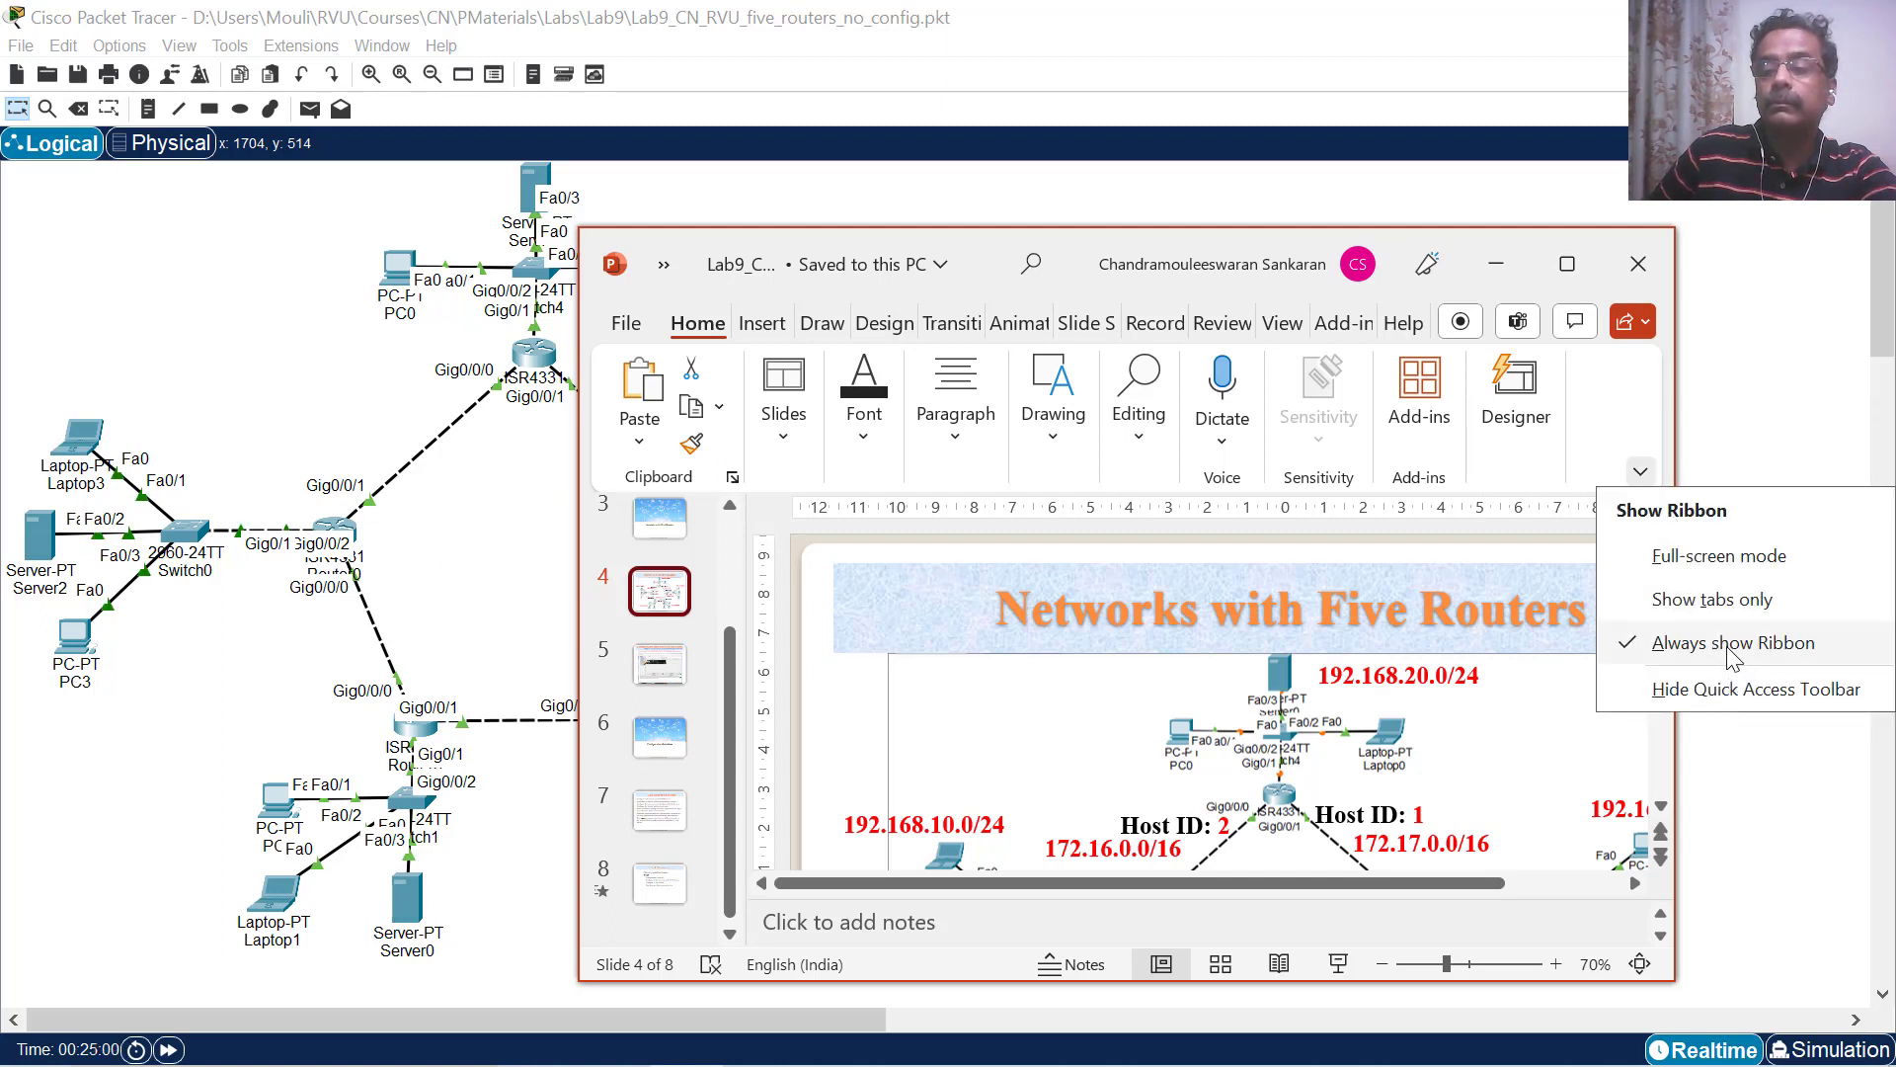
{"action": "left_click", "coordinate": [1728, 650]}
{"action": "left_click", "coordinate": [1642, 472]}
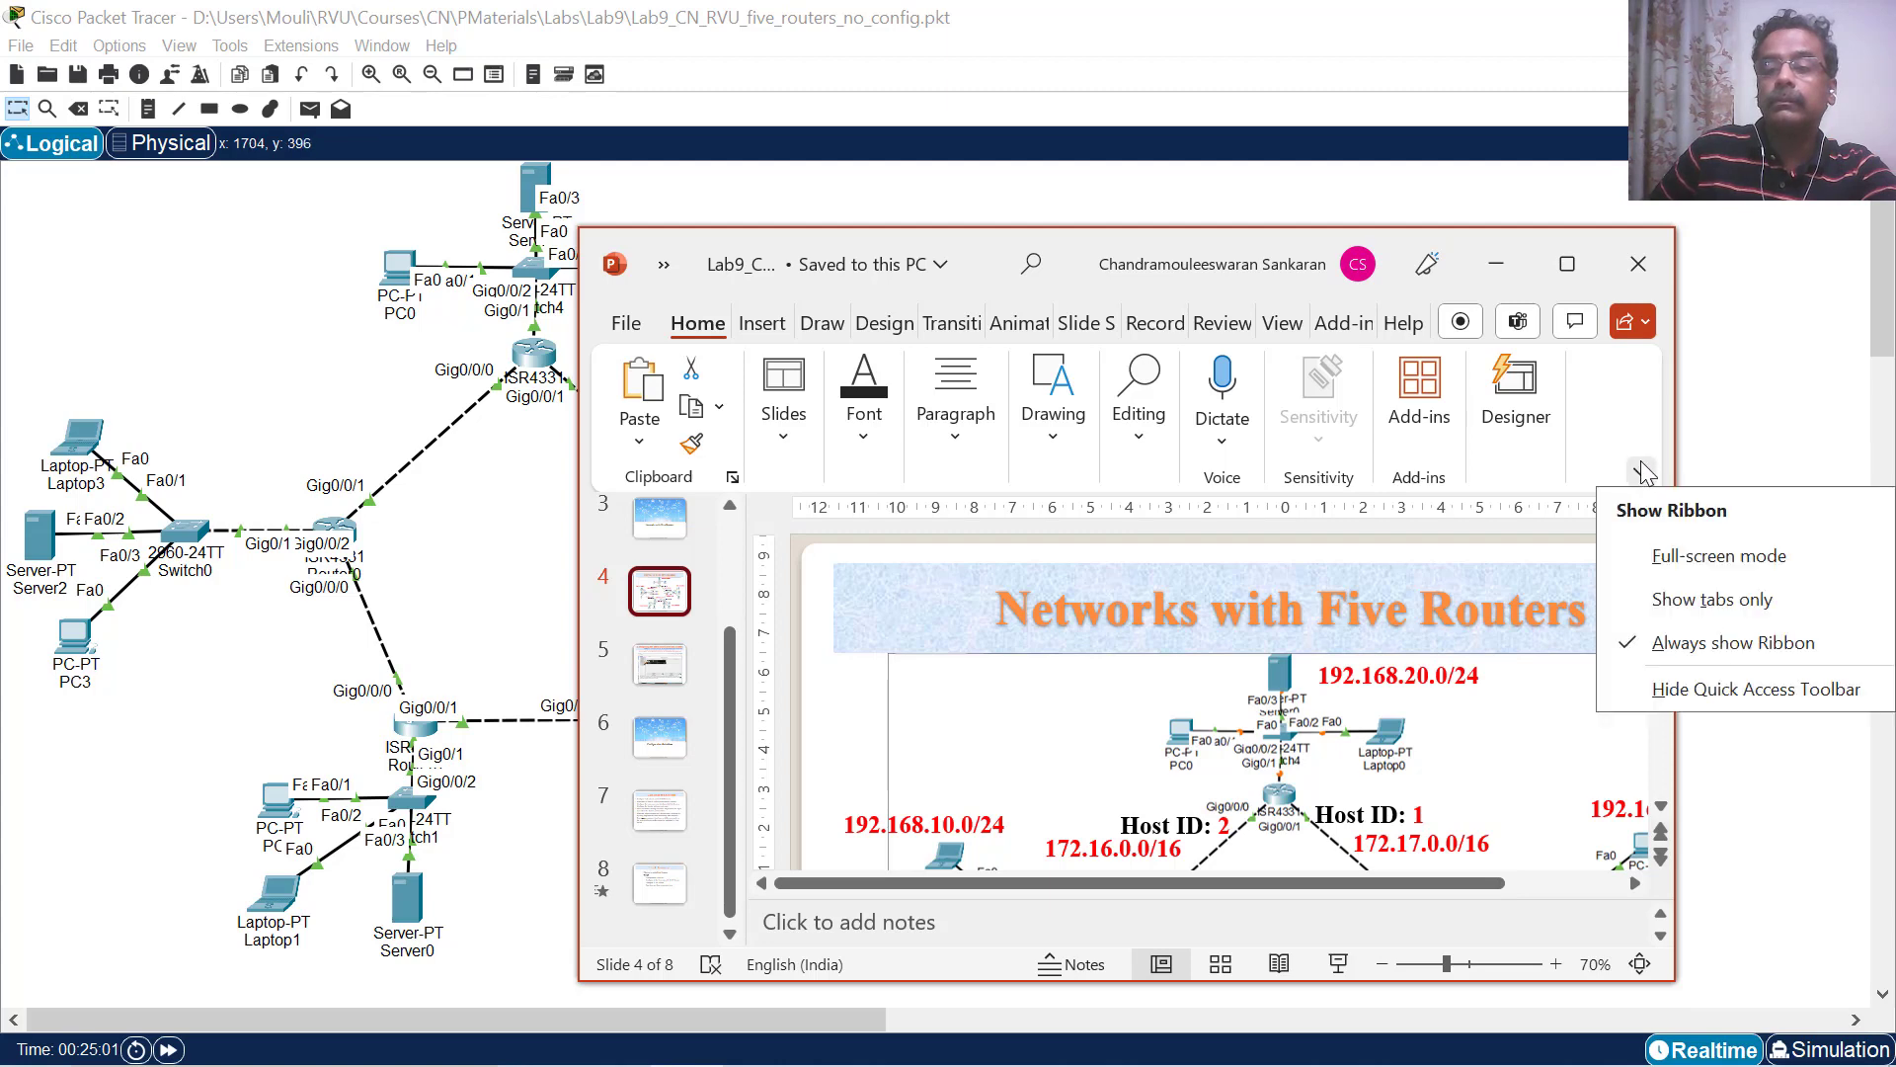
{"action": "left_click", "coordinate": [1656, 555]}
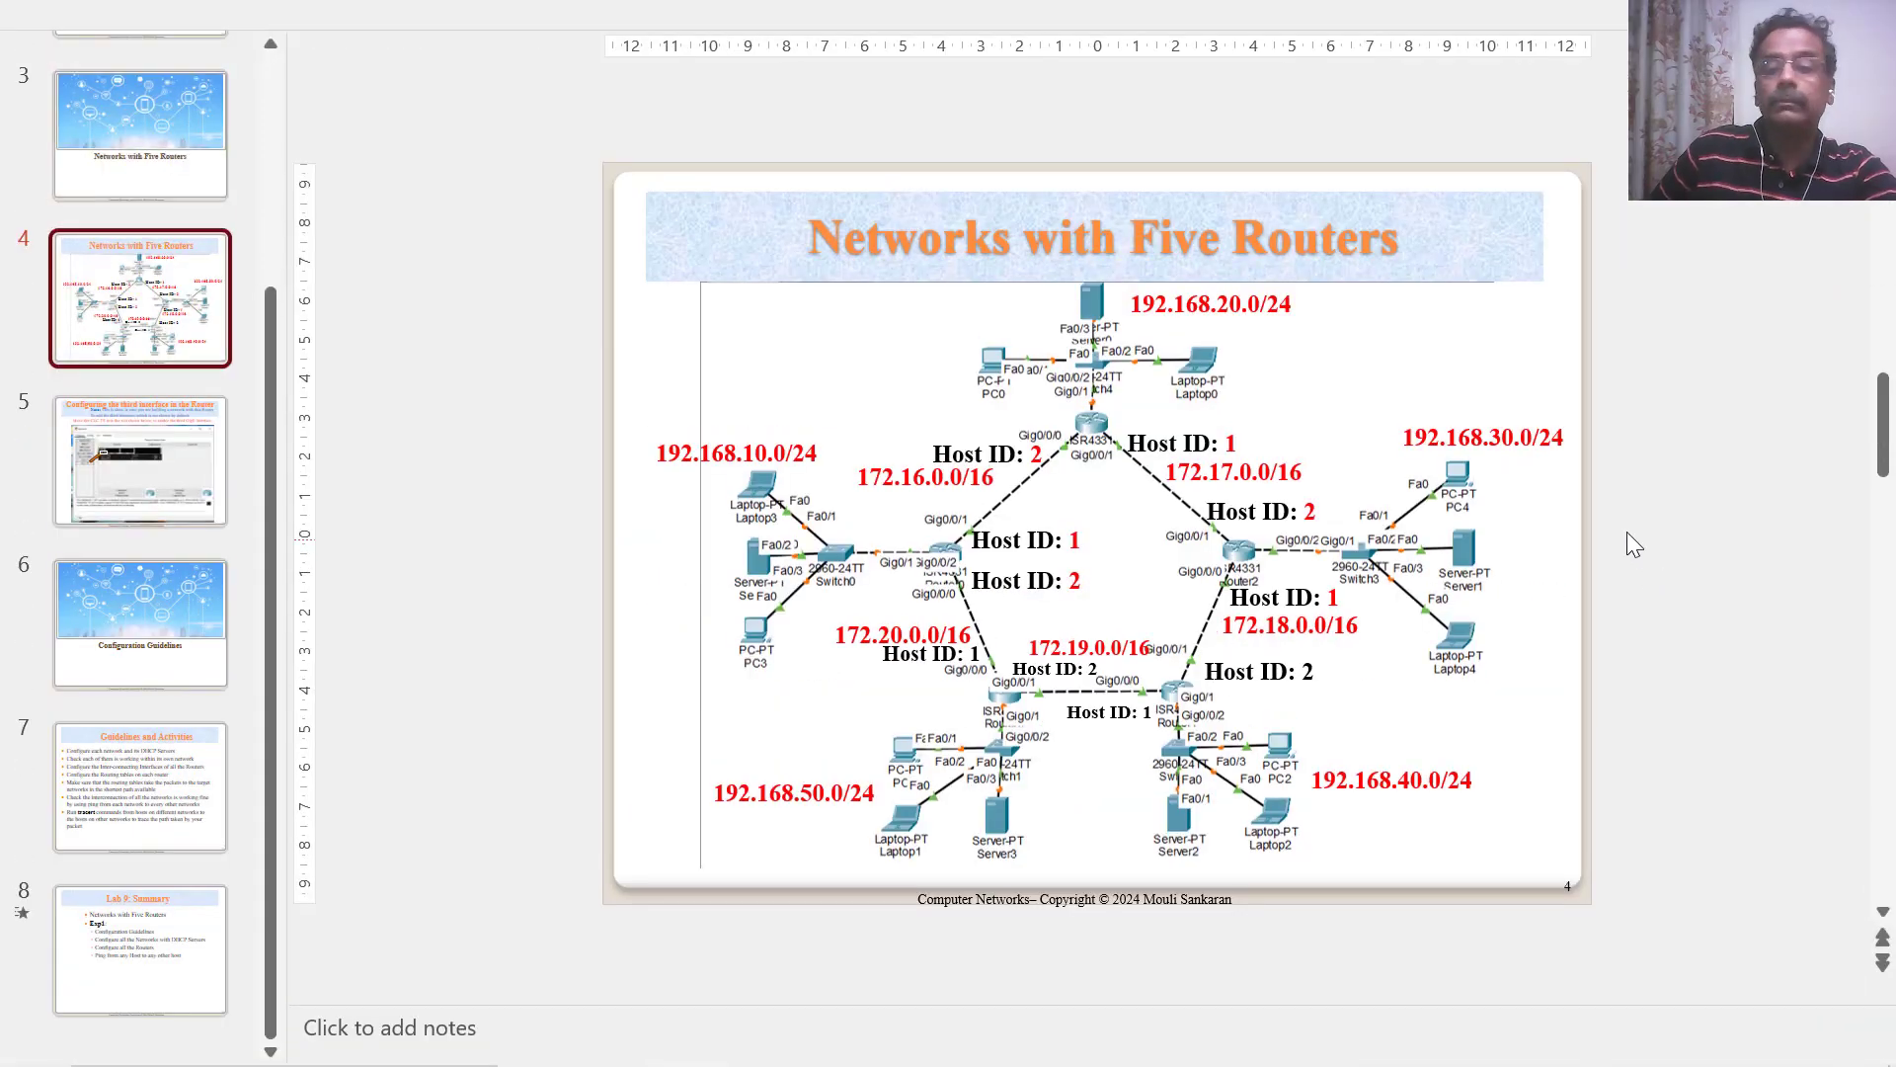
{"action": "left_click", "coordinate": [1872, 15]}
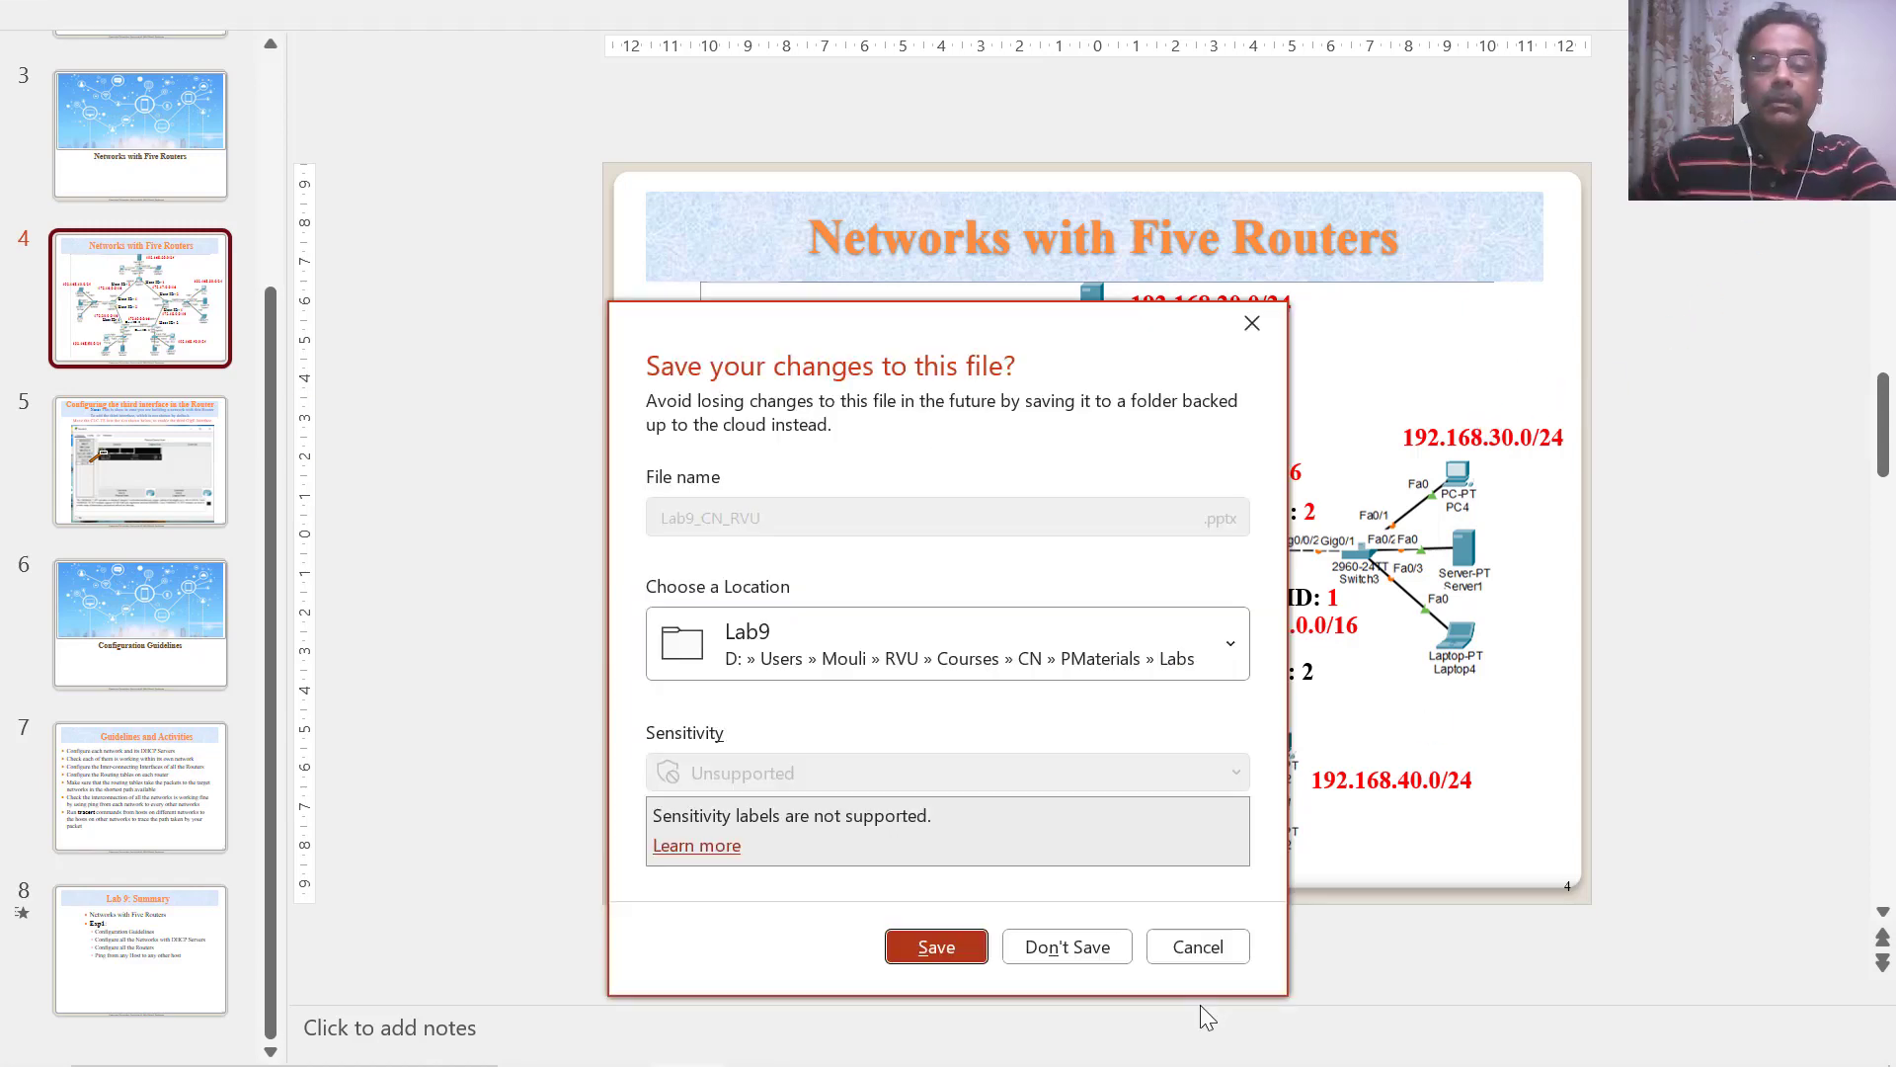
{"action": "left_click", "coordinate": [1192, 954]}
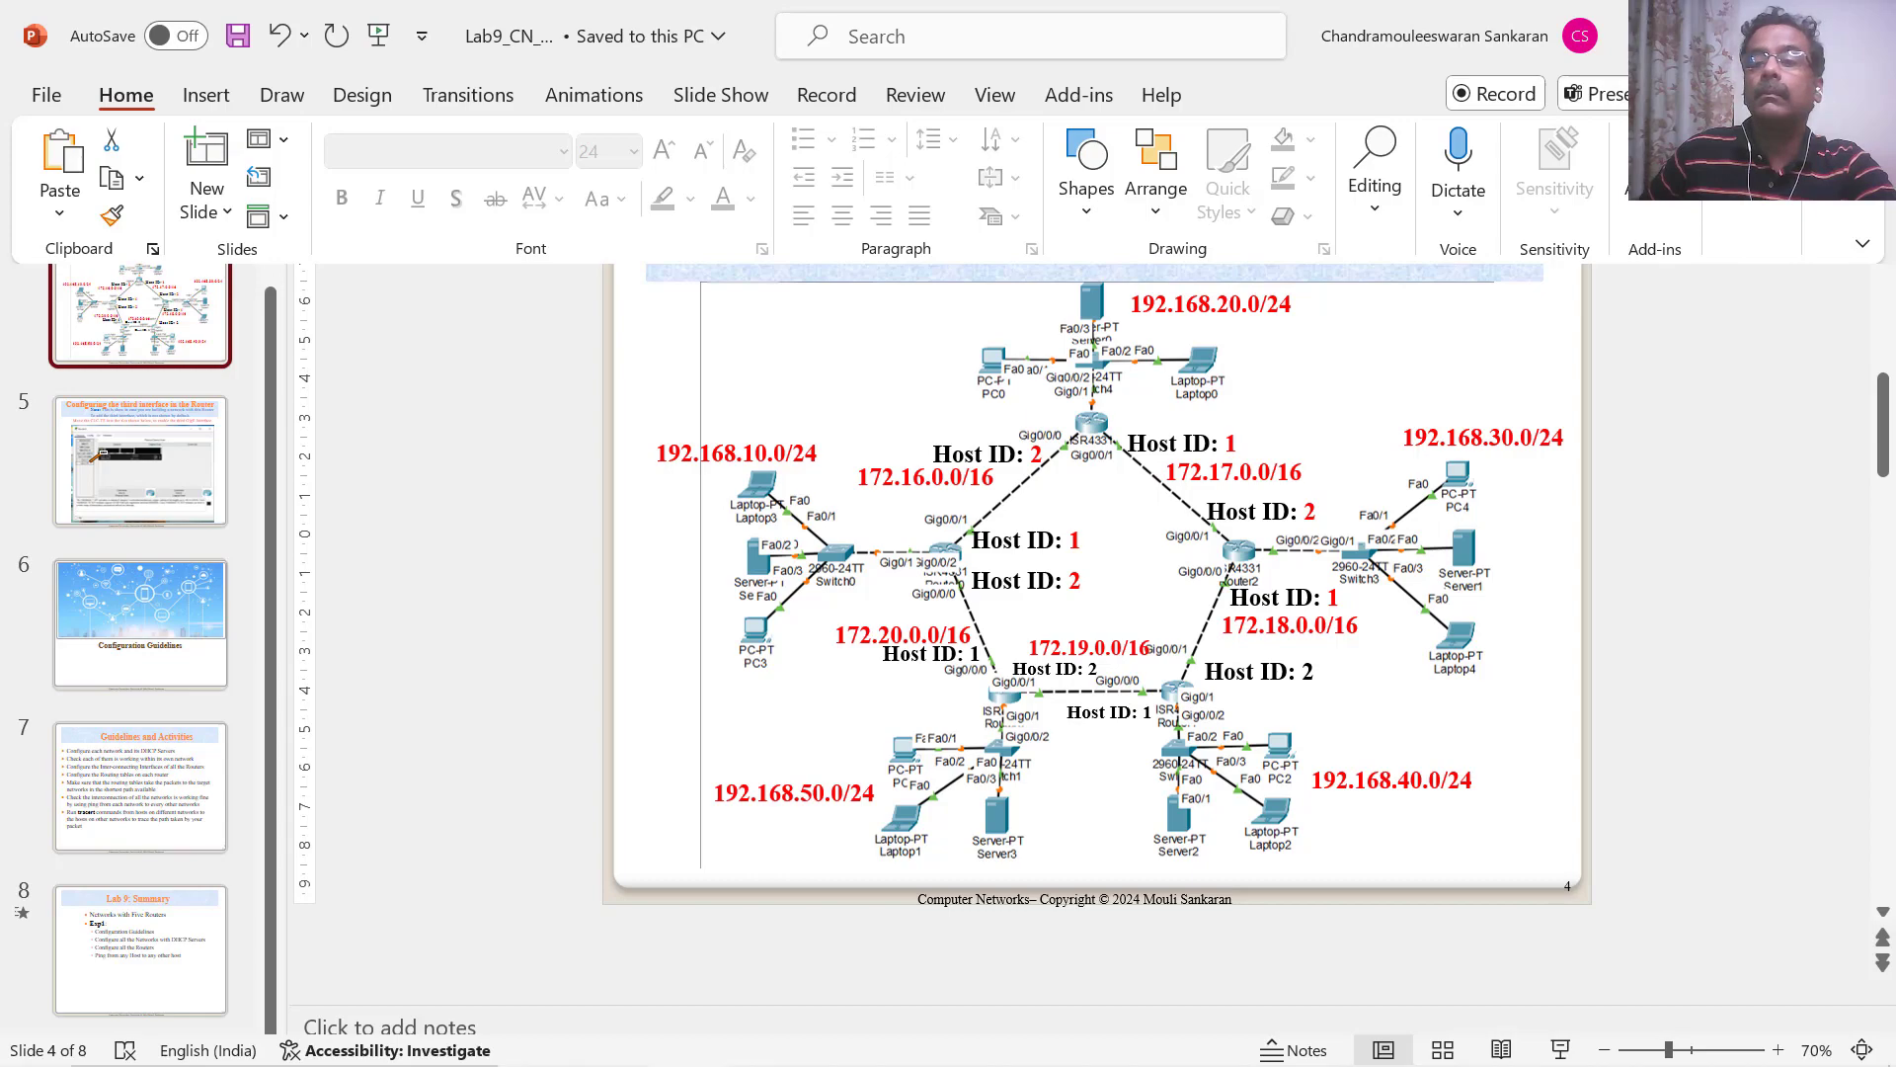
{"action": "left_click", "coordinate": [1790, 36]}
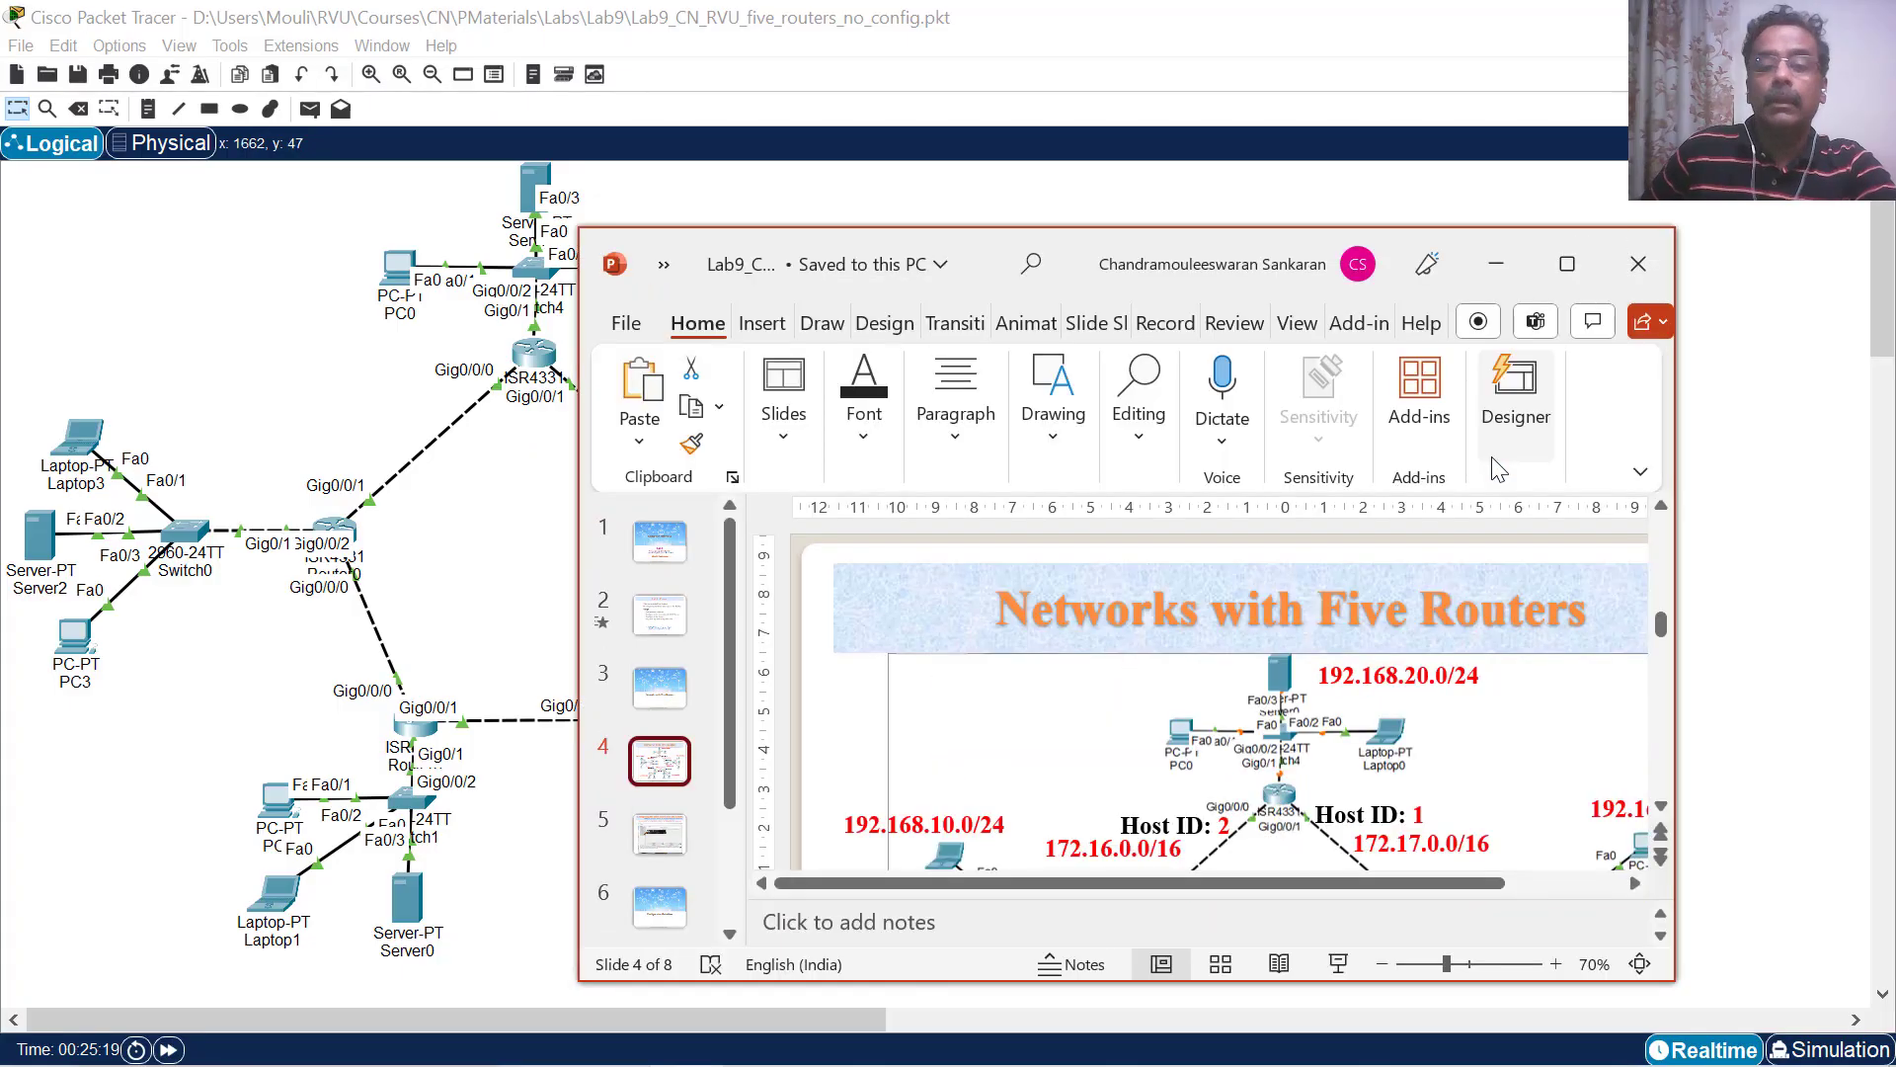
Arrange the five-router addressing slide beside the Packet Tracer topology, with its network addresses and host IDs in view.
{"action": "scroll", "coordinate": [1128, 692], "scroll_direction": "down", "scroll_amount": 1}
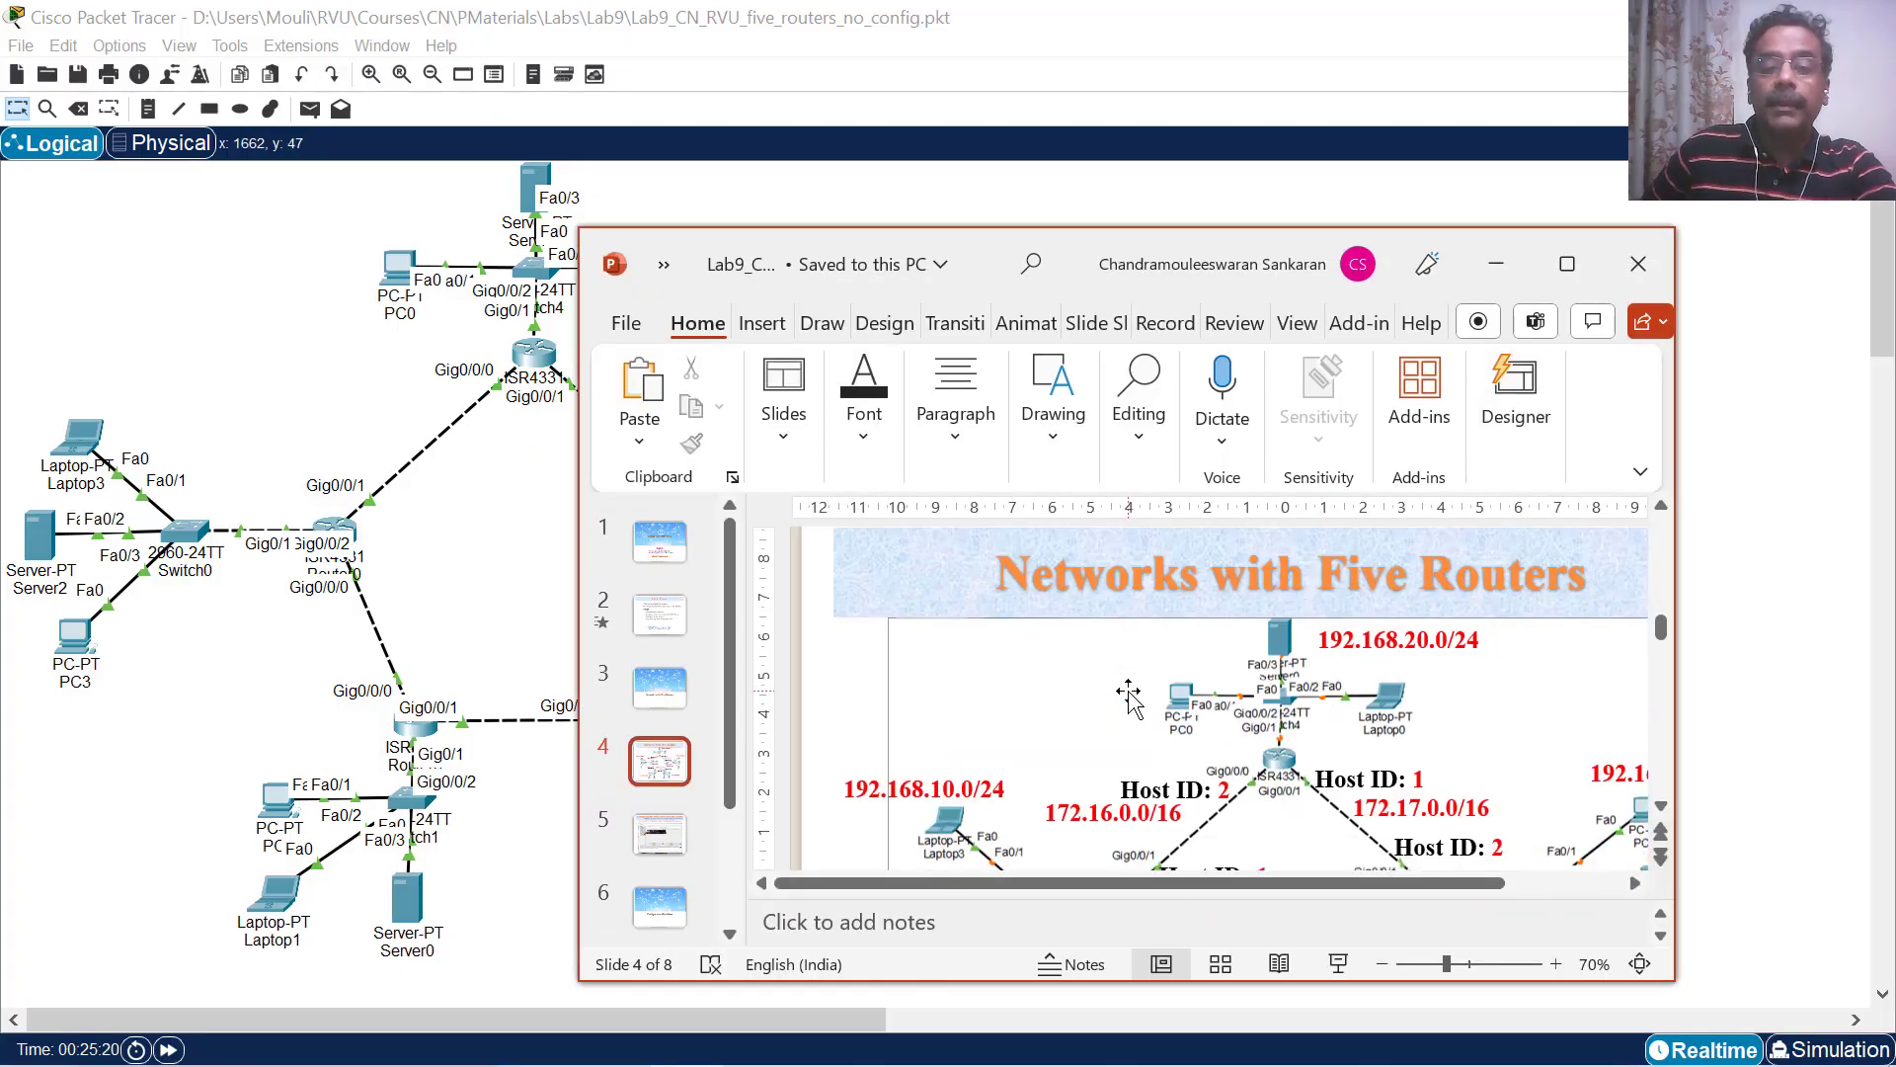
{"action": "left_click", "coordinate": [735, 479]}
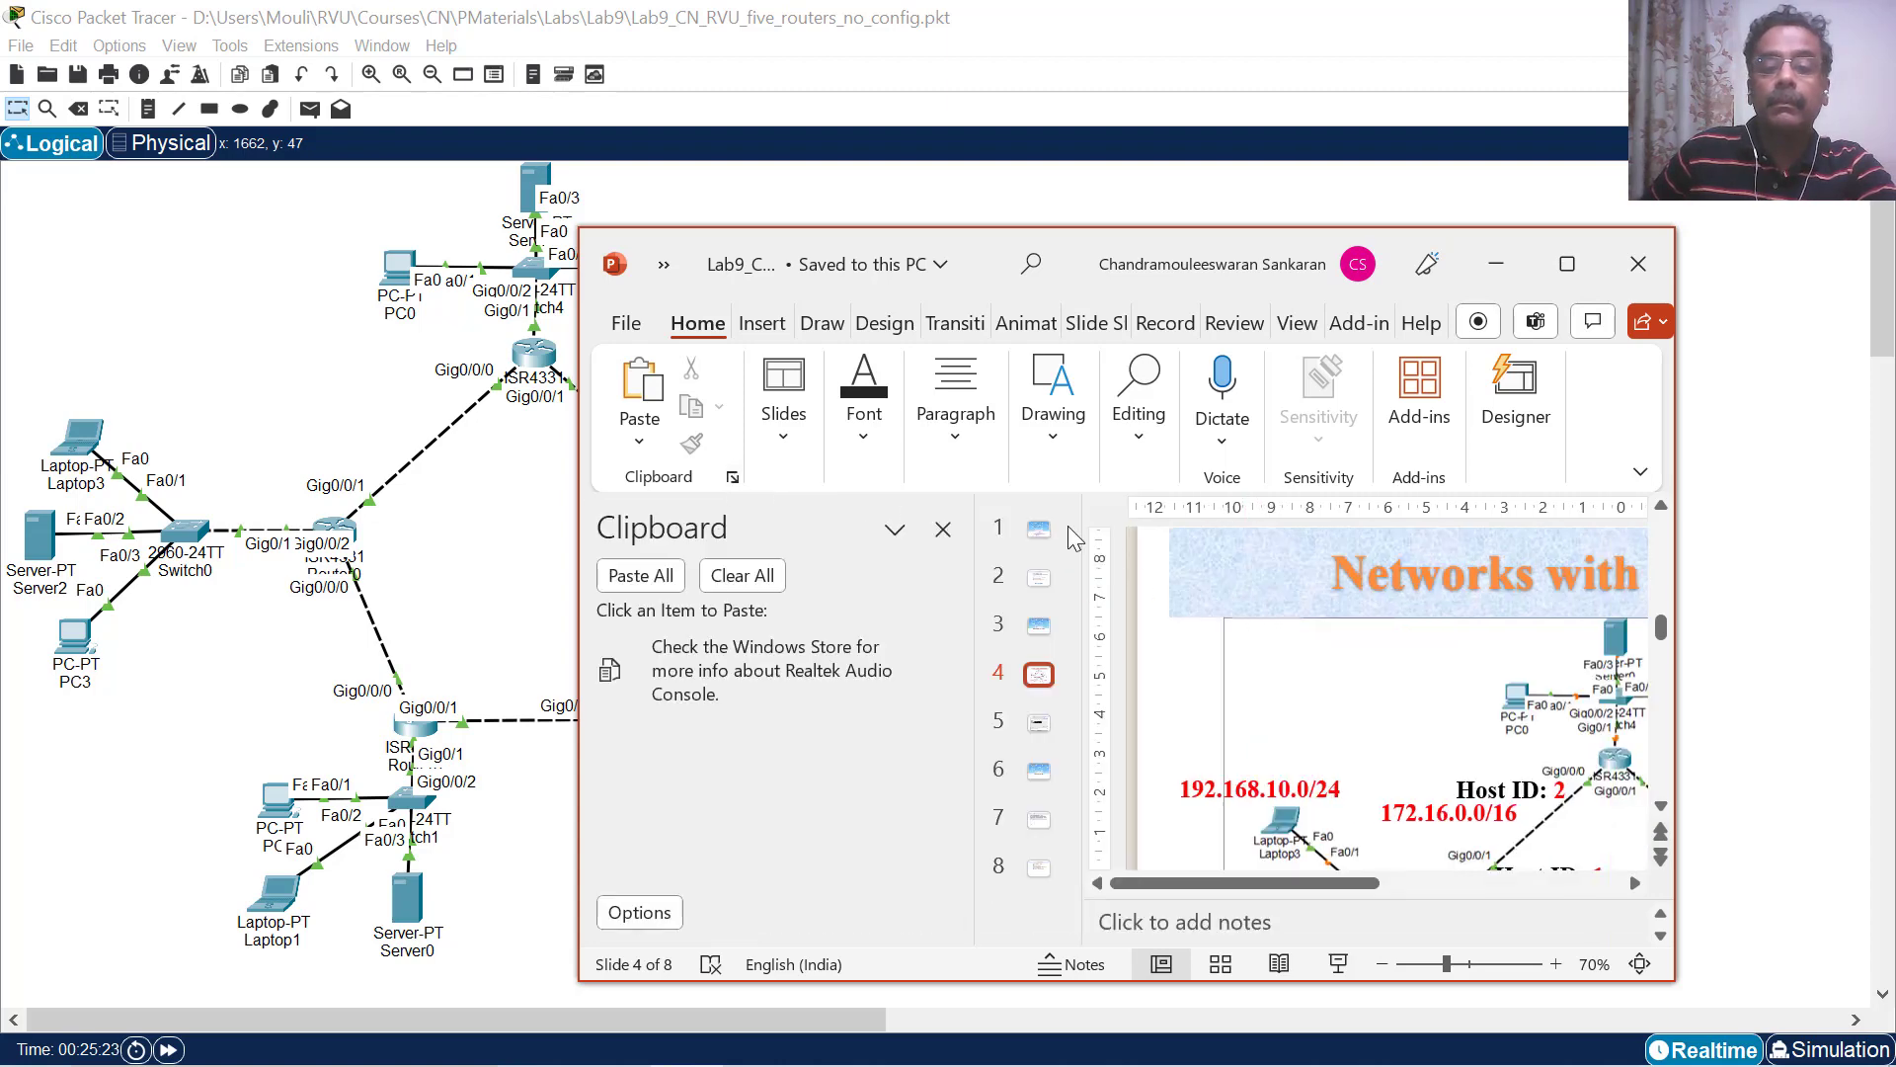
{"action": "left_click", "coordinate": [943, 532]}
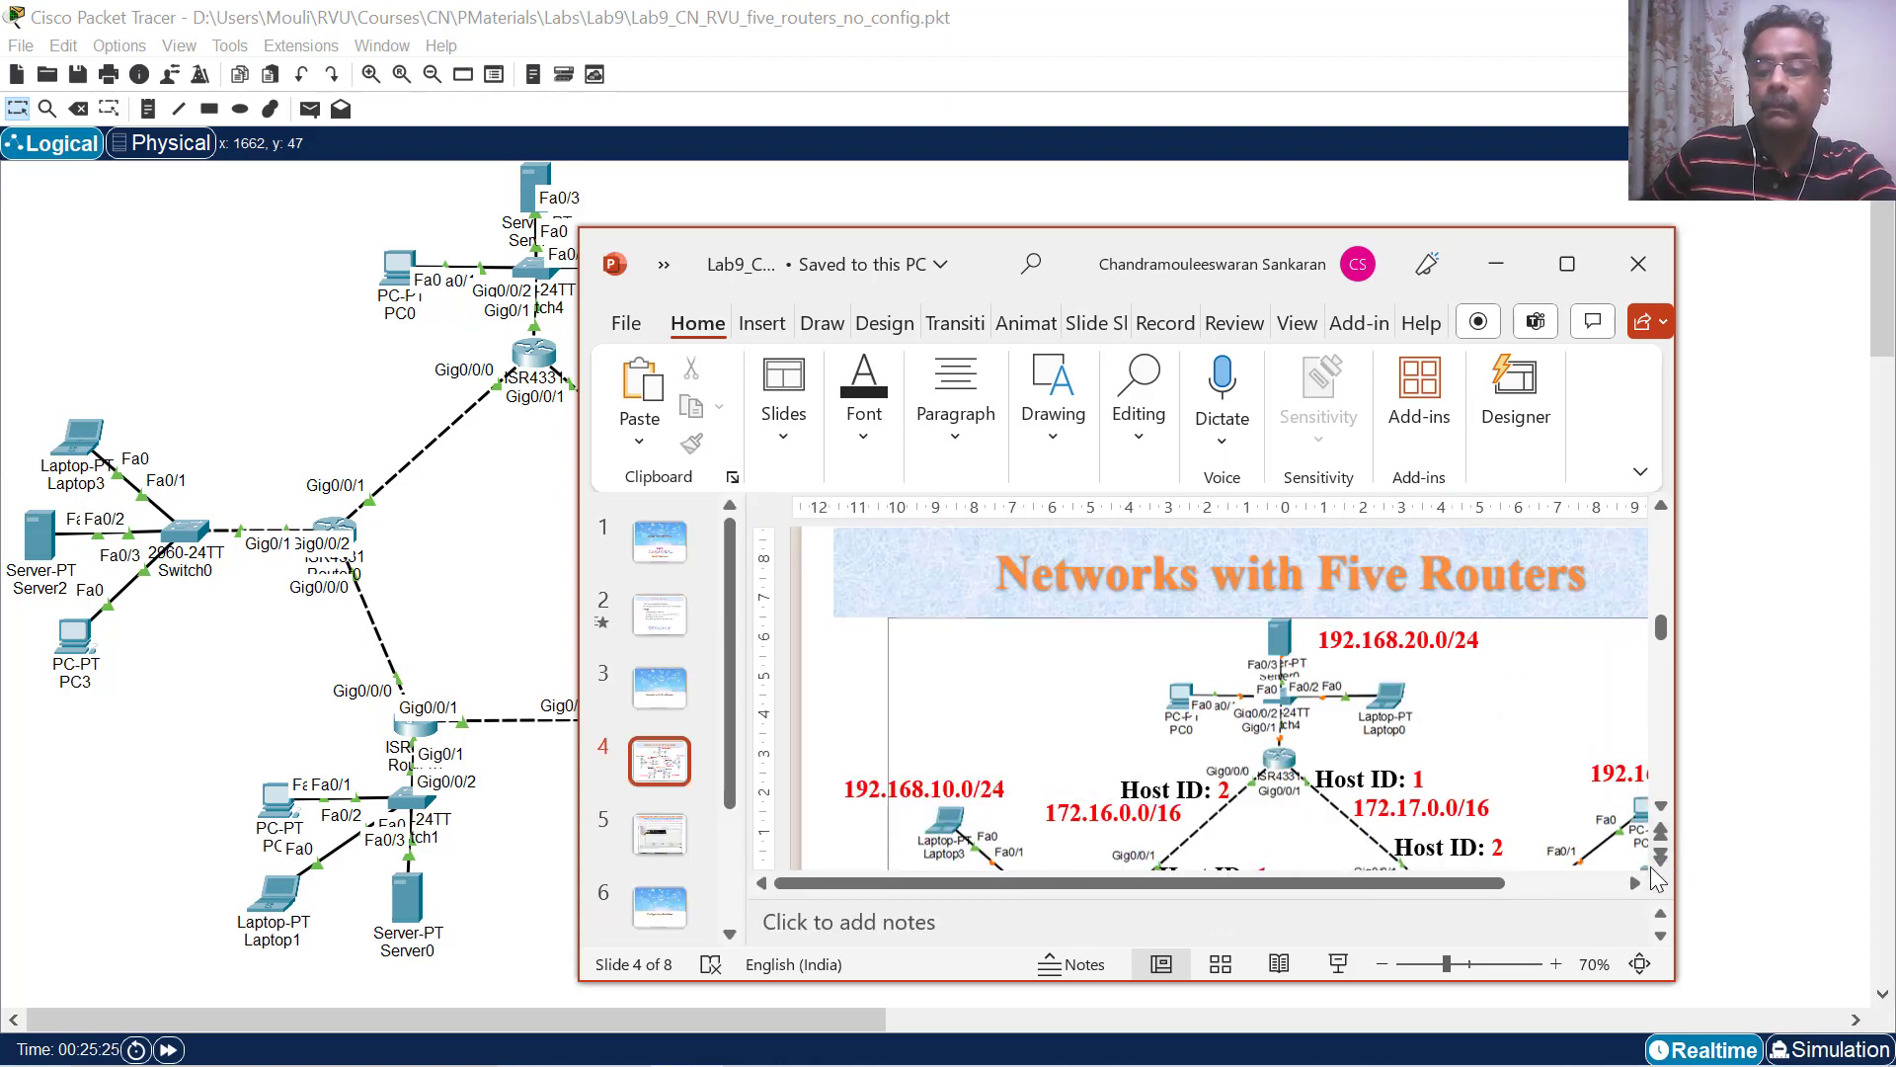
{"action": "scroll", "coordinate": [1668, 812], "scroll_direction": "down", "scroll_amount": 3}
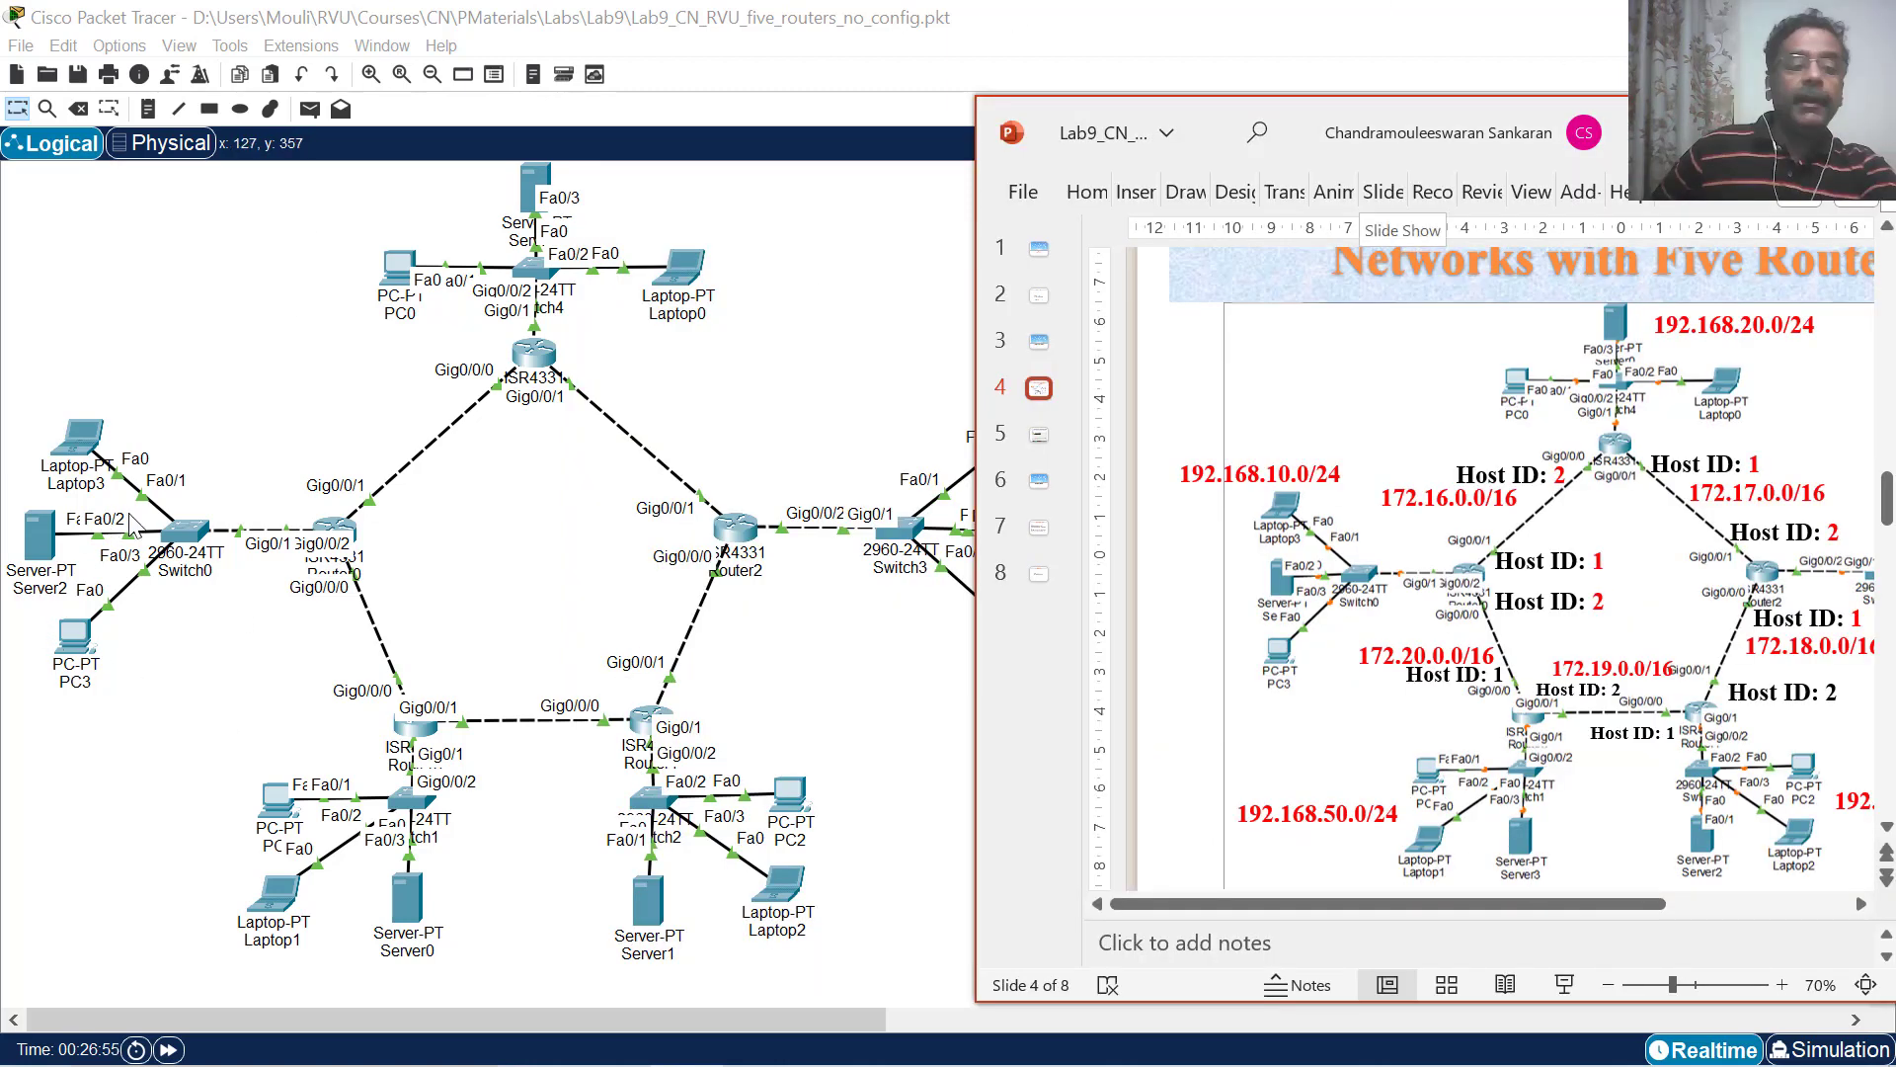
Open the DHCP service settings of Server2 in the network attached to Switch0.
{"action": "left_click", "coordinate": [38, 536]}
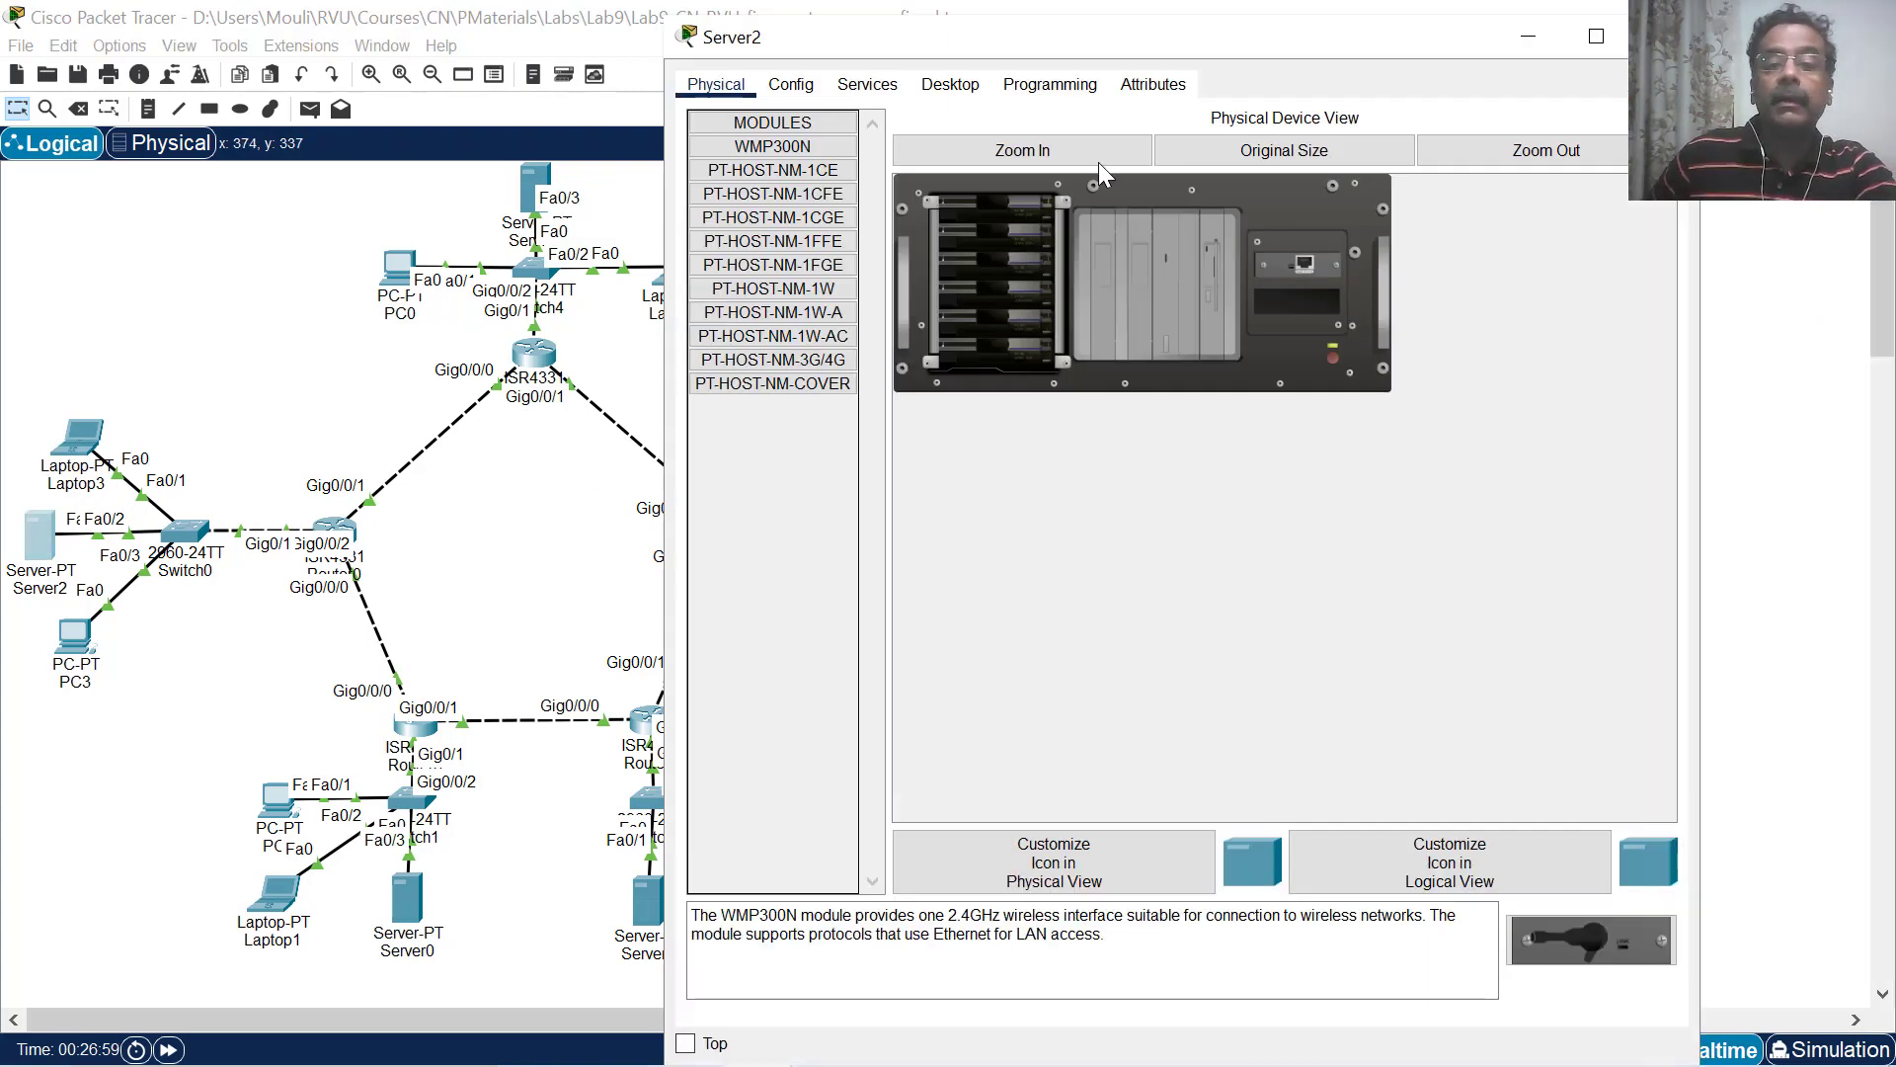
{"action": "left_click", "coordinate": [869, 85]}
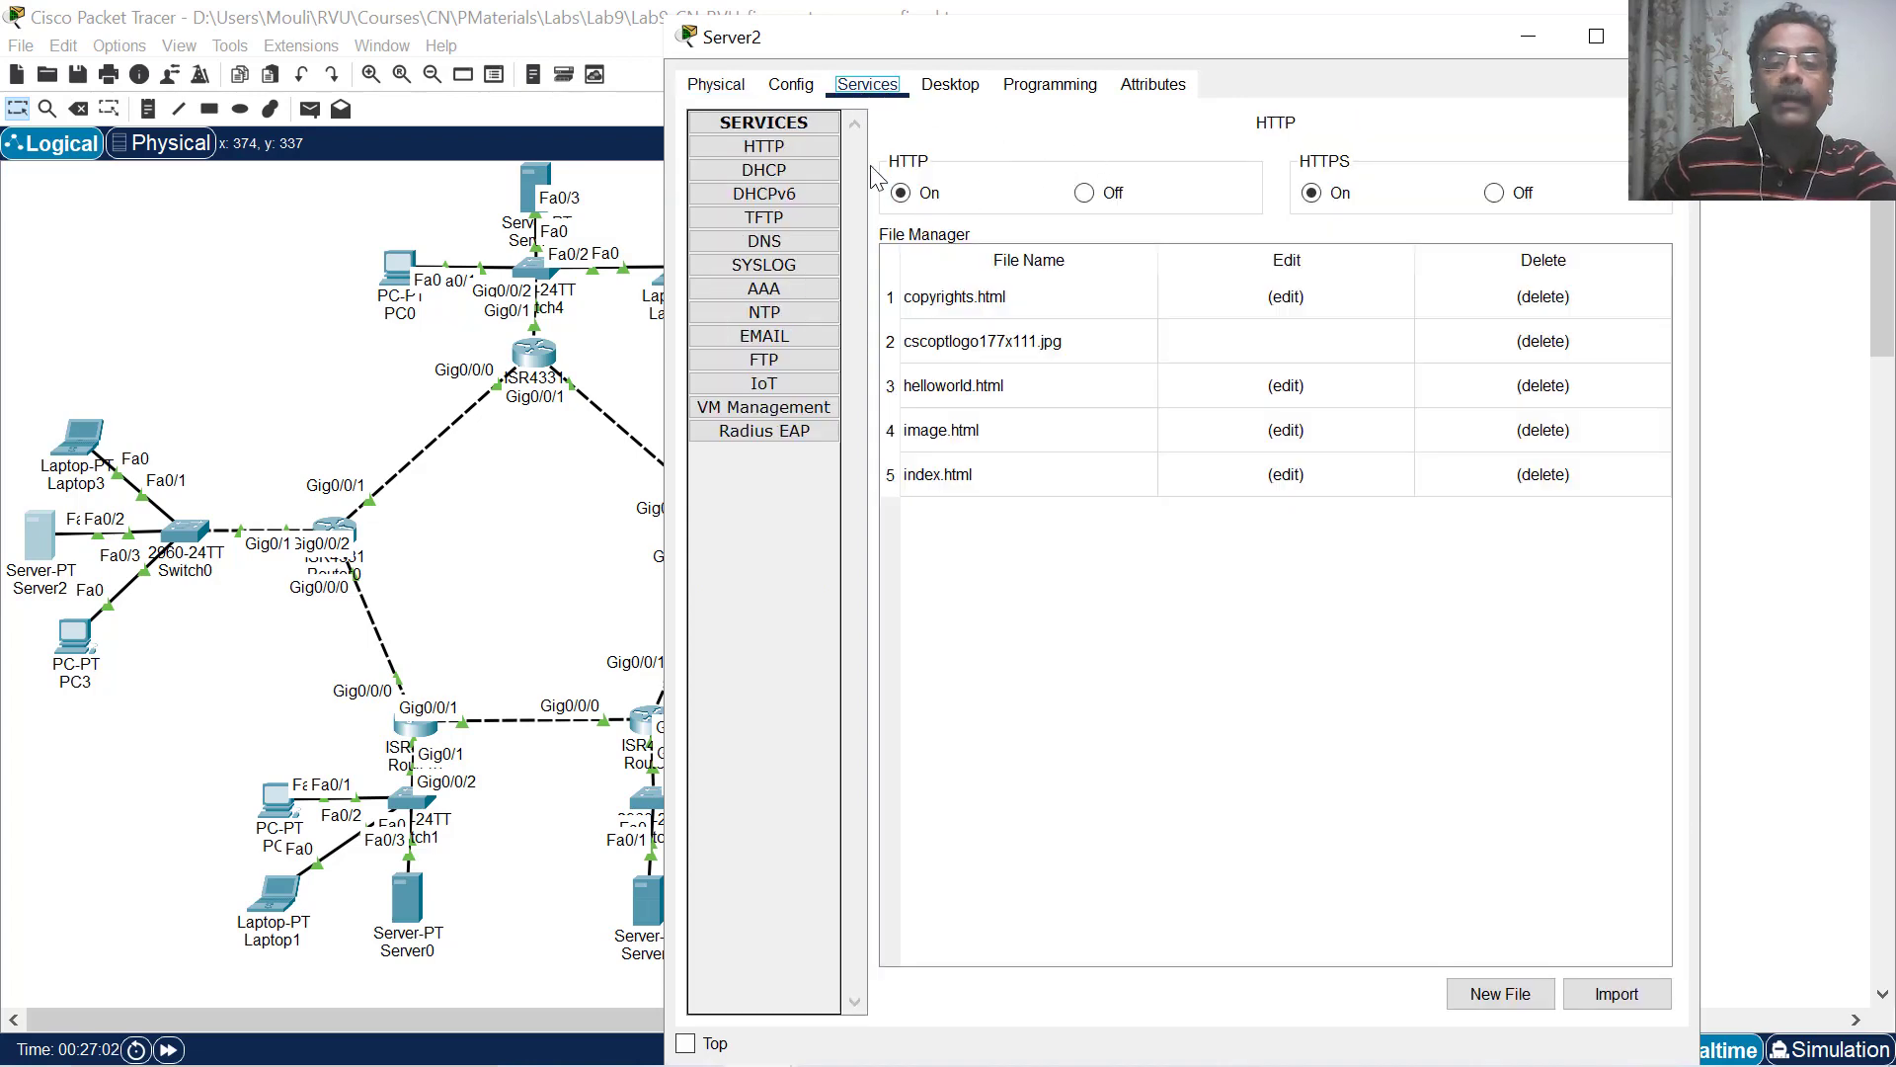
{"action": "left_click", "coordinate": [814, 169]}
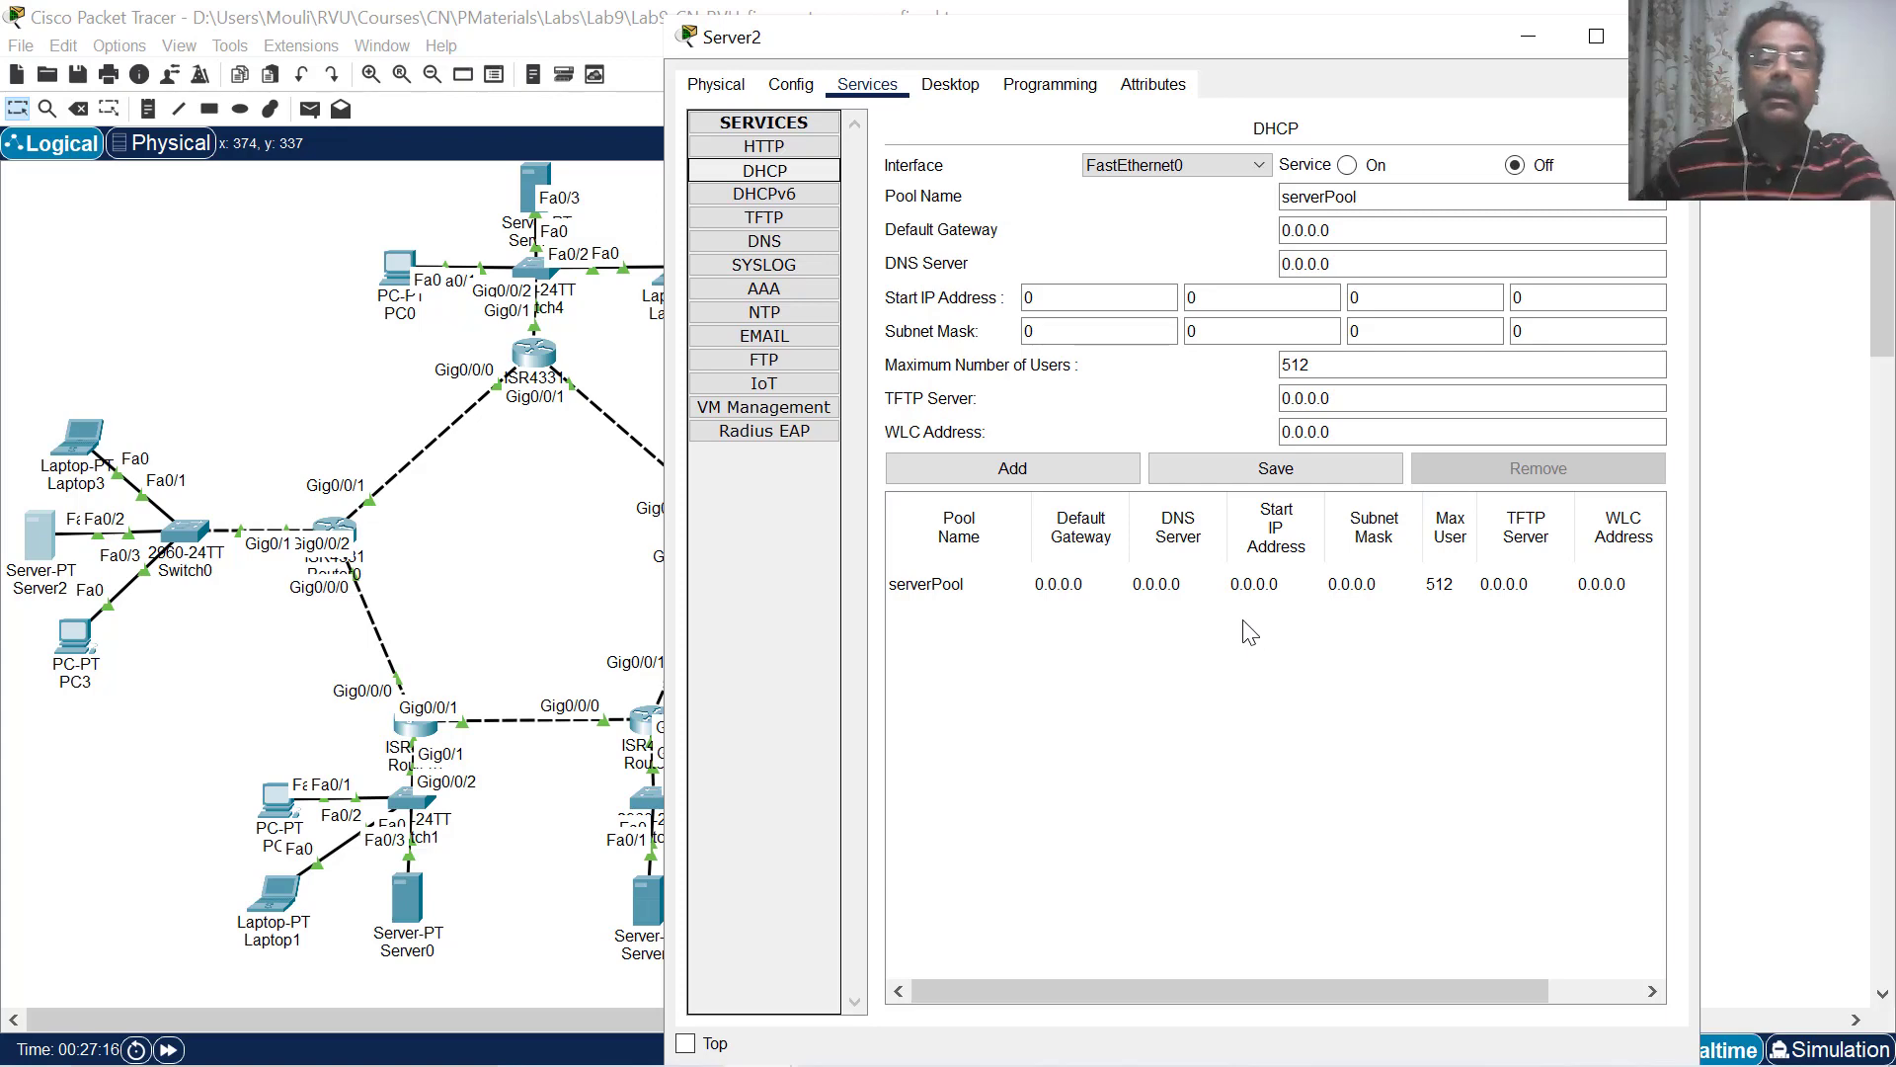
Examine Server2's global gateway and DNS settings, trying the IPv4 DHCP option before setting it back to Static.
{"action": "left_click", "coordinate": [798, 89]}
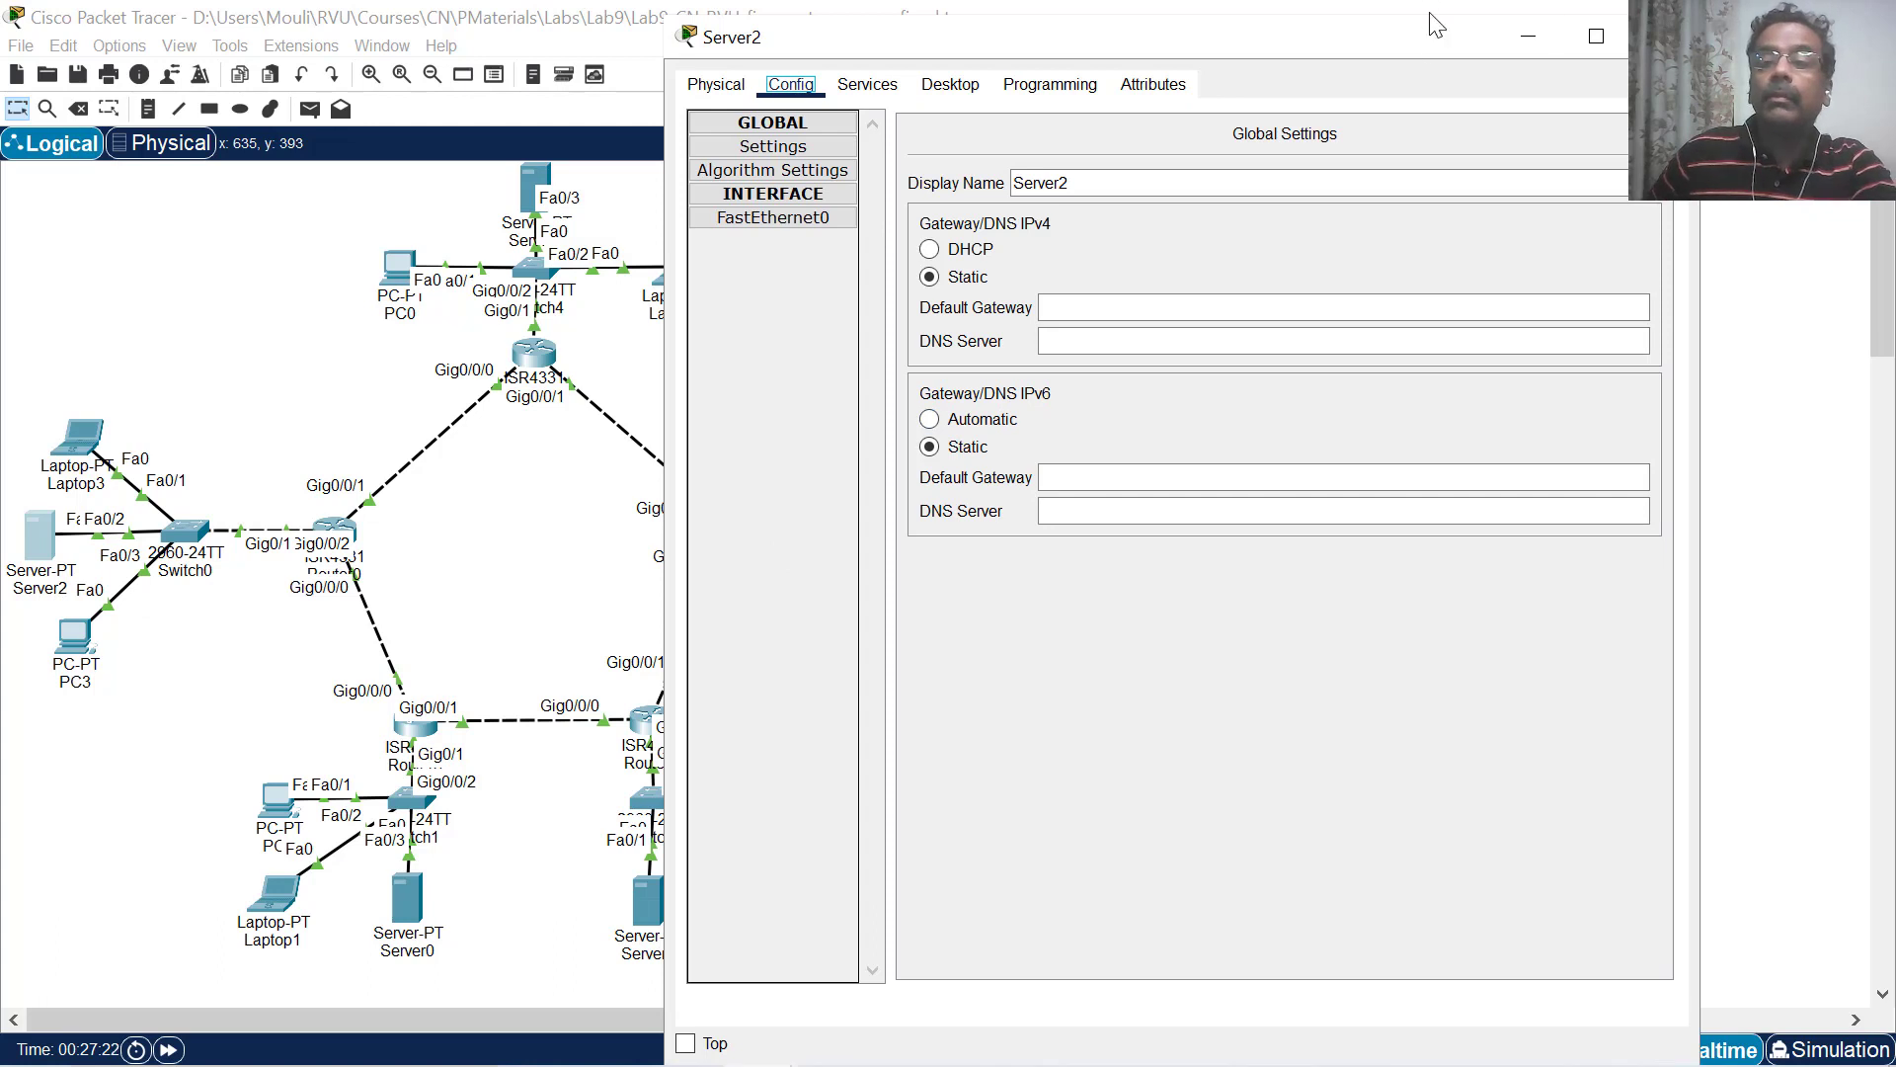
{"action": "left_click_drag", "start_coordinate": [1423, 20], "coordinate": [1445, 176]}
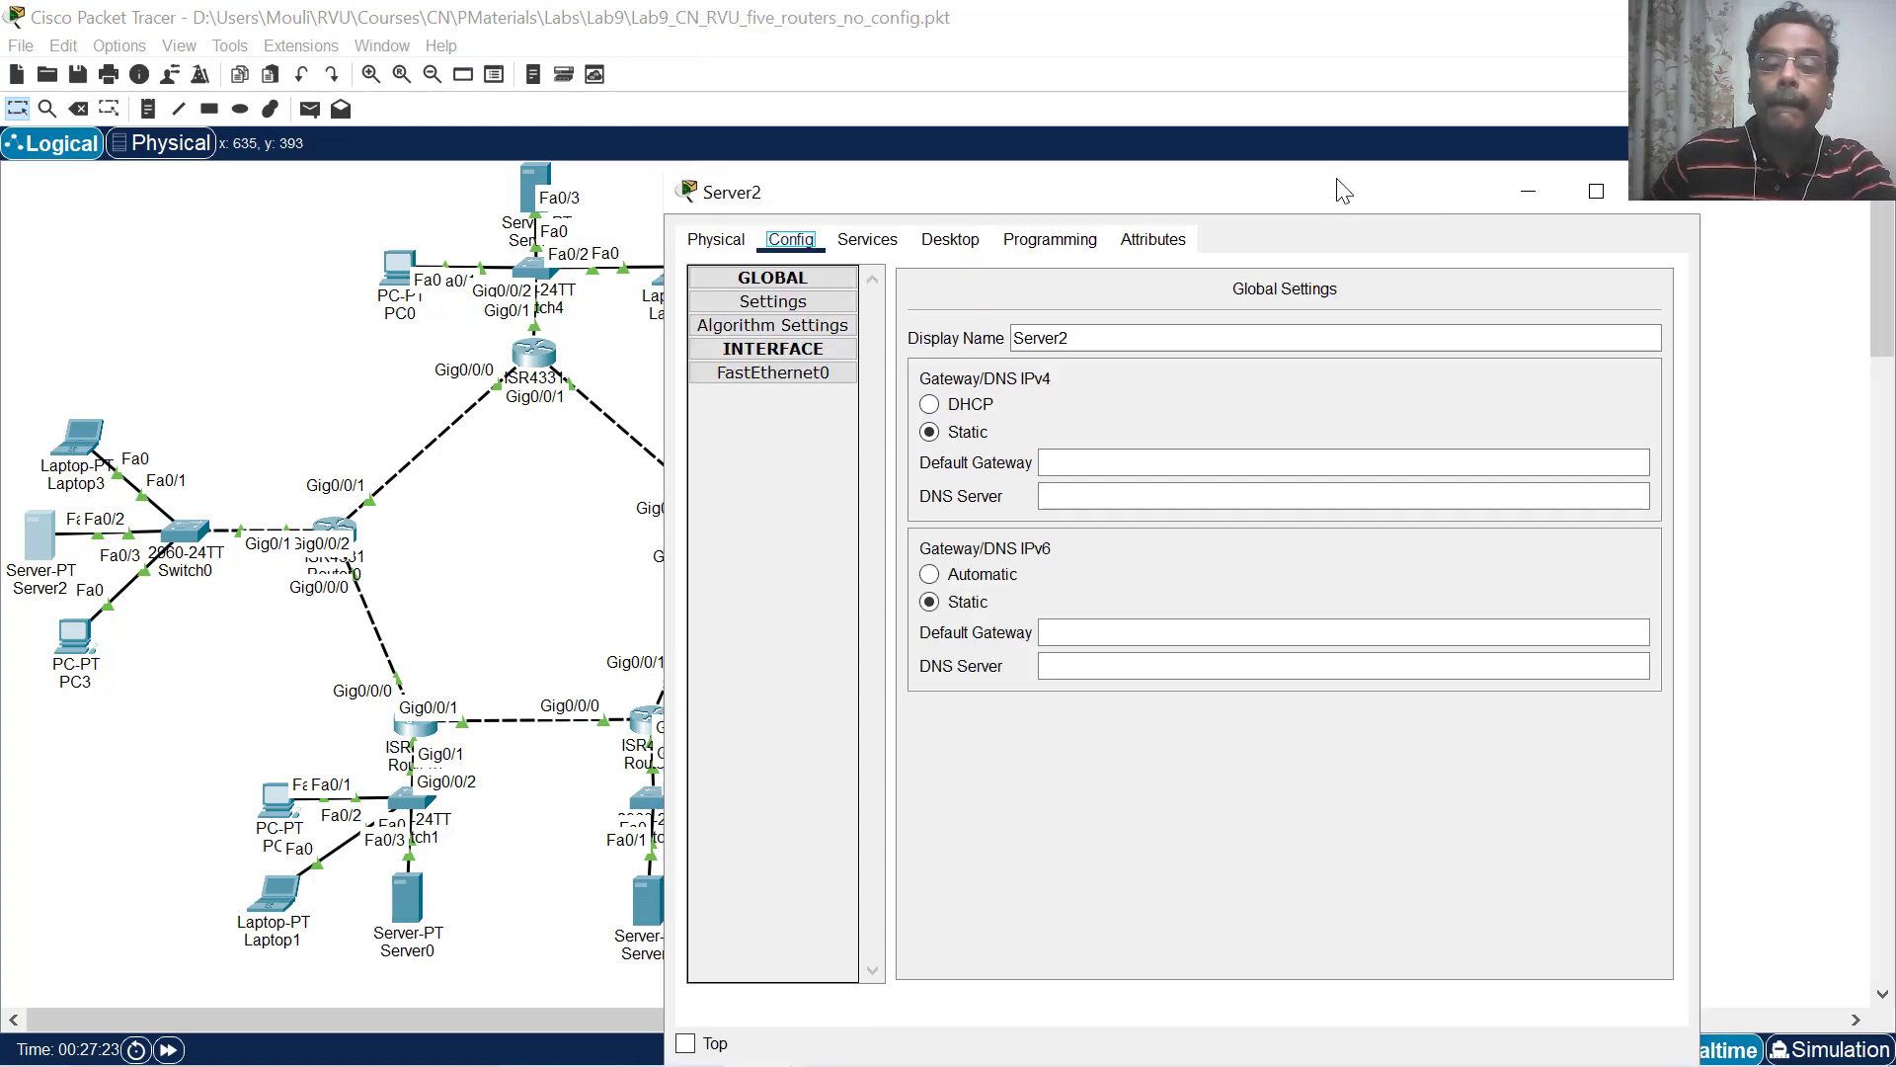
{"action": "left_click_drag", "start_coordinate": [1319, 193], "coordinate": [1448, 77]}
{"action": "left_click", "coordinate": [1101, 287]}
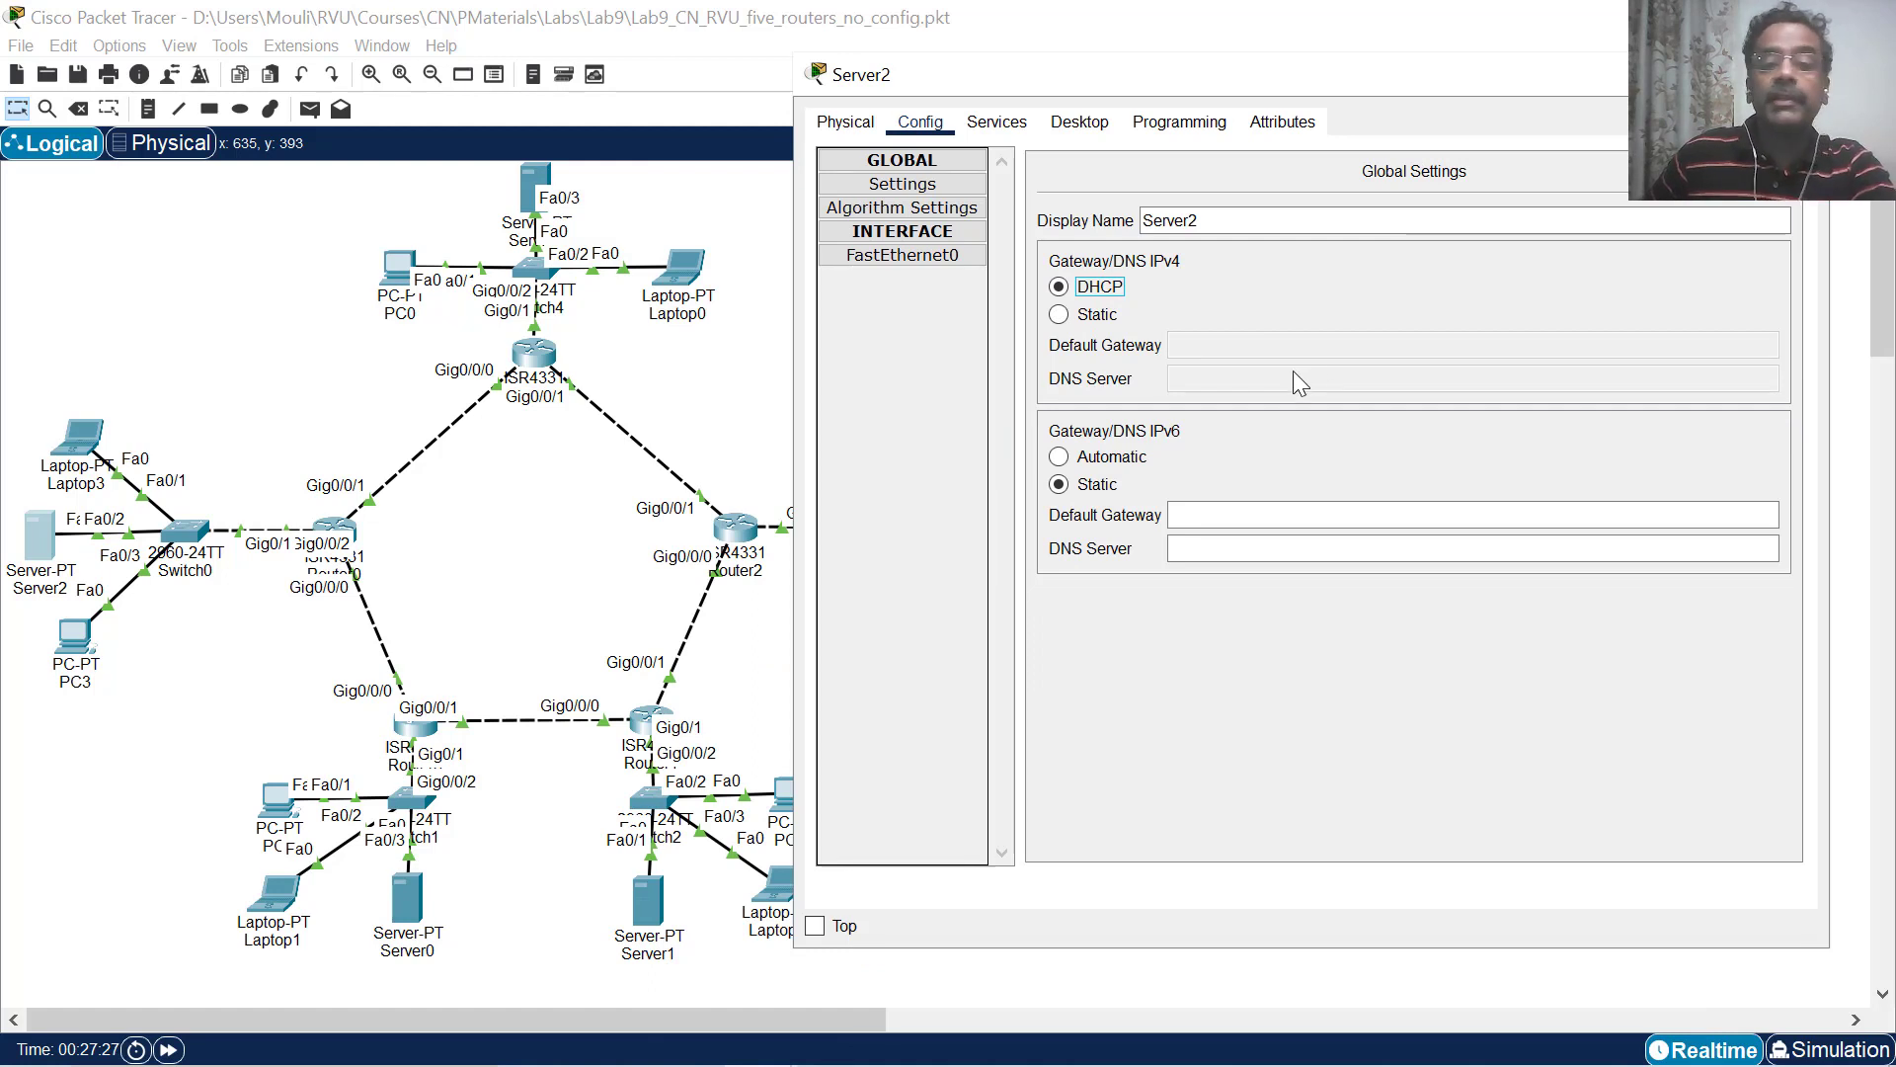
{"action": "left_click", "coordinate": [1087, 315]}
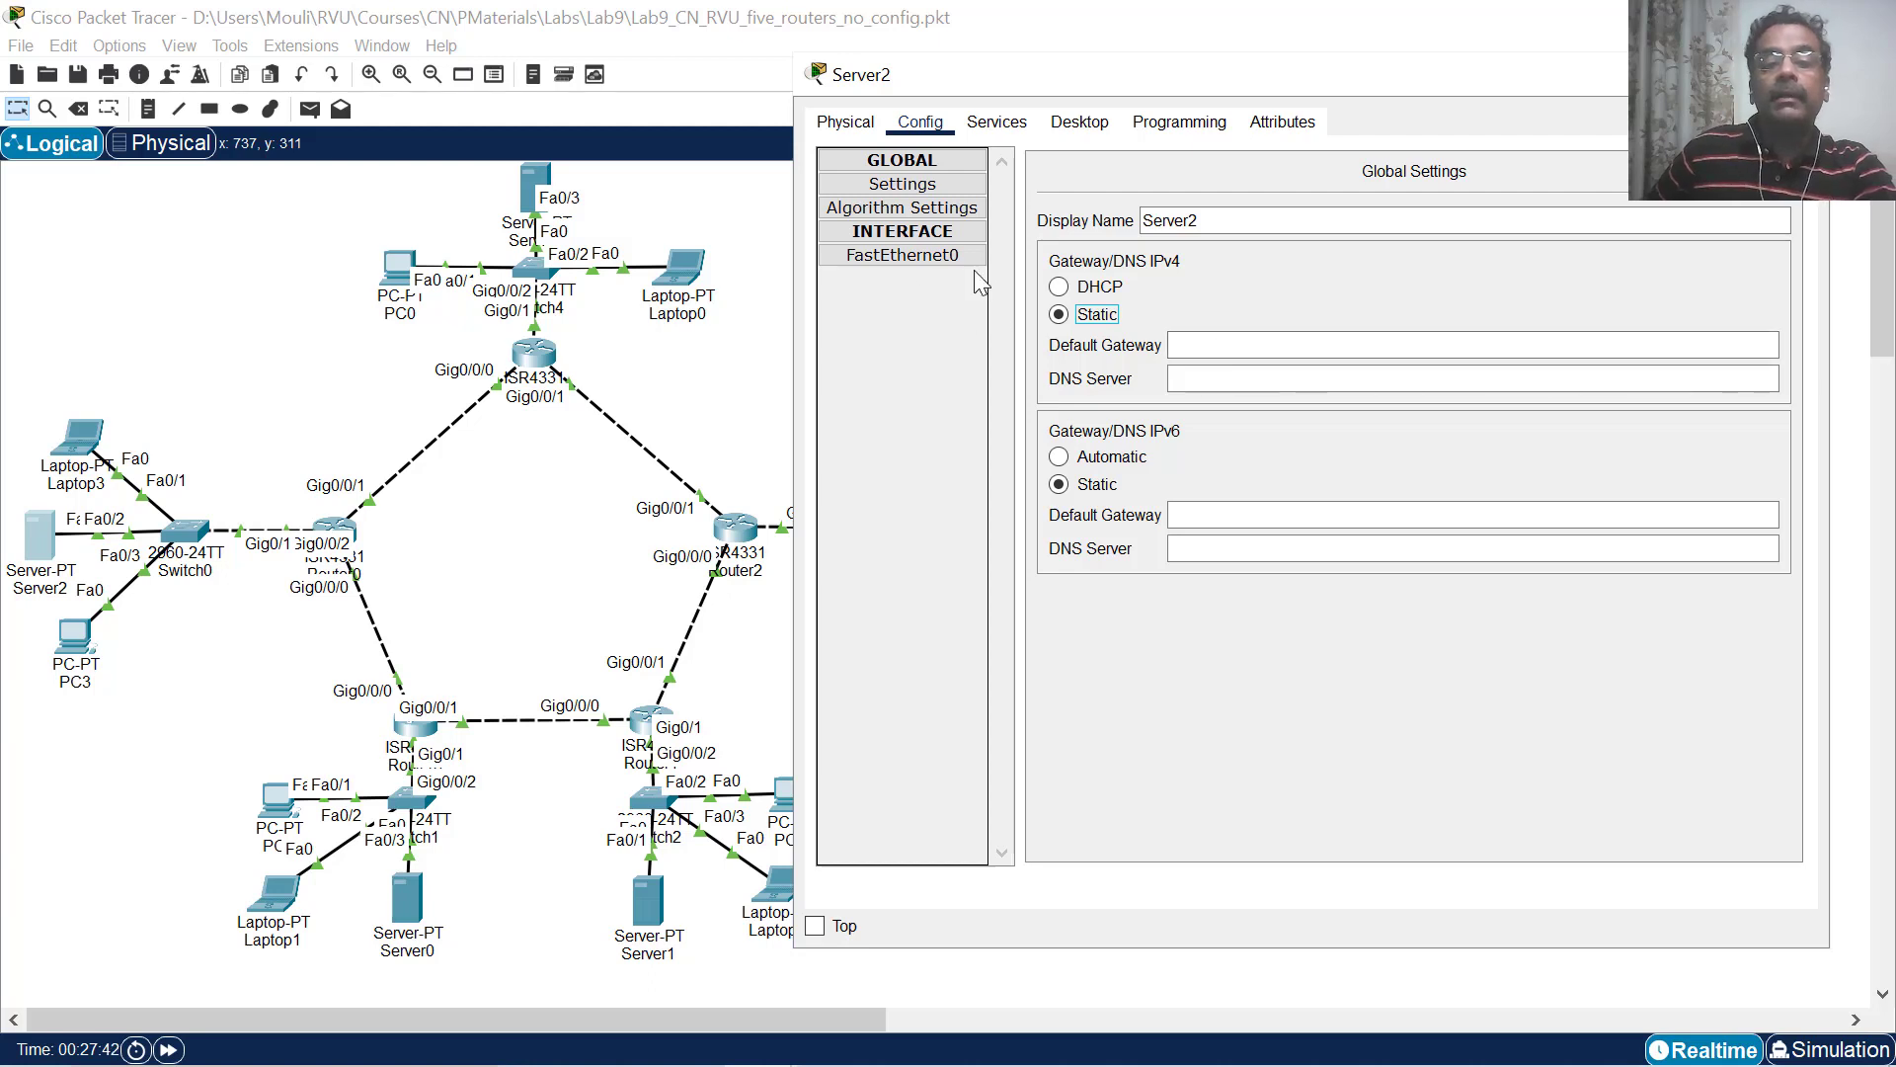
Inspect the IP configuration of Server2's FastEthernet0 interface, then return to its global gateway settings.
{"action": "left_click", "coordinate": [921, 261]}
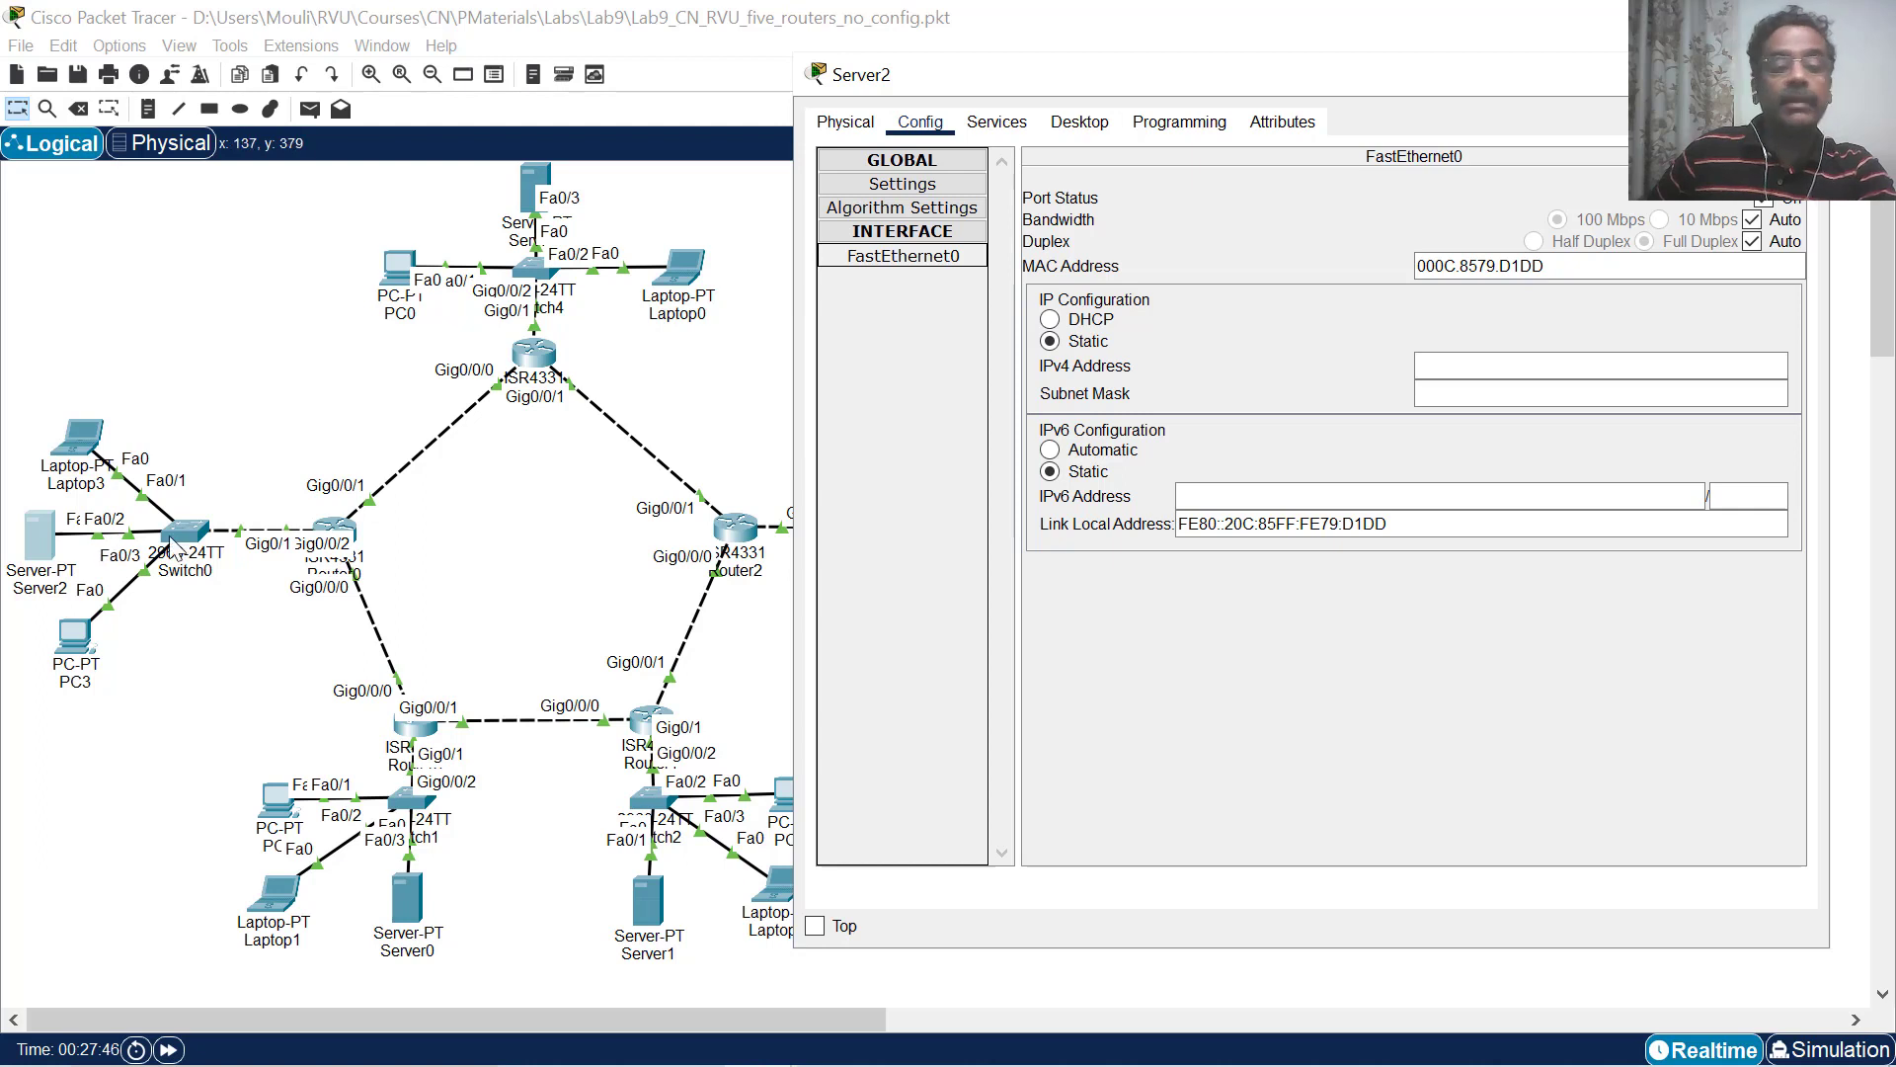
{"action": "left_click", "coordinate": [1443, 374]}
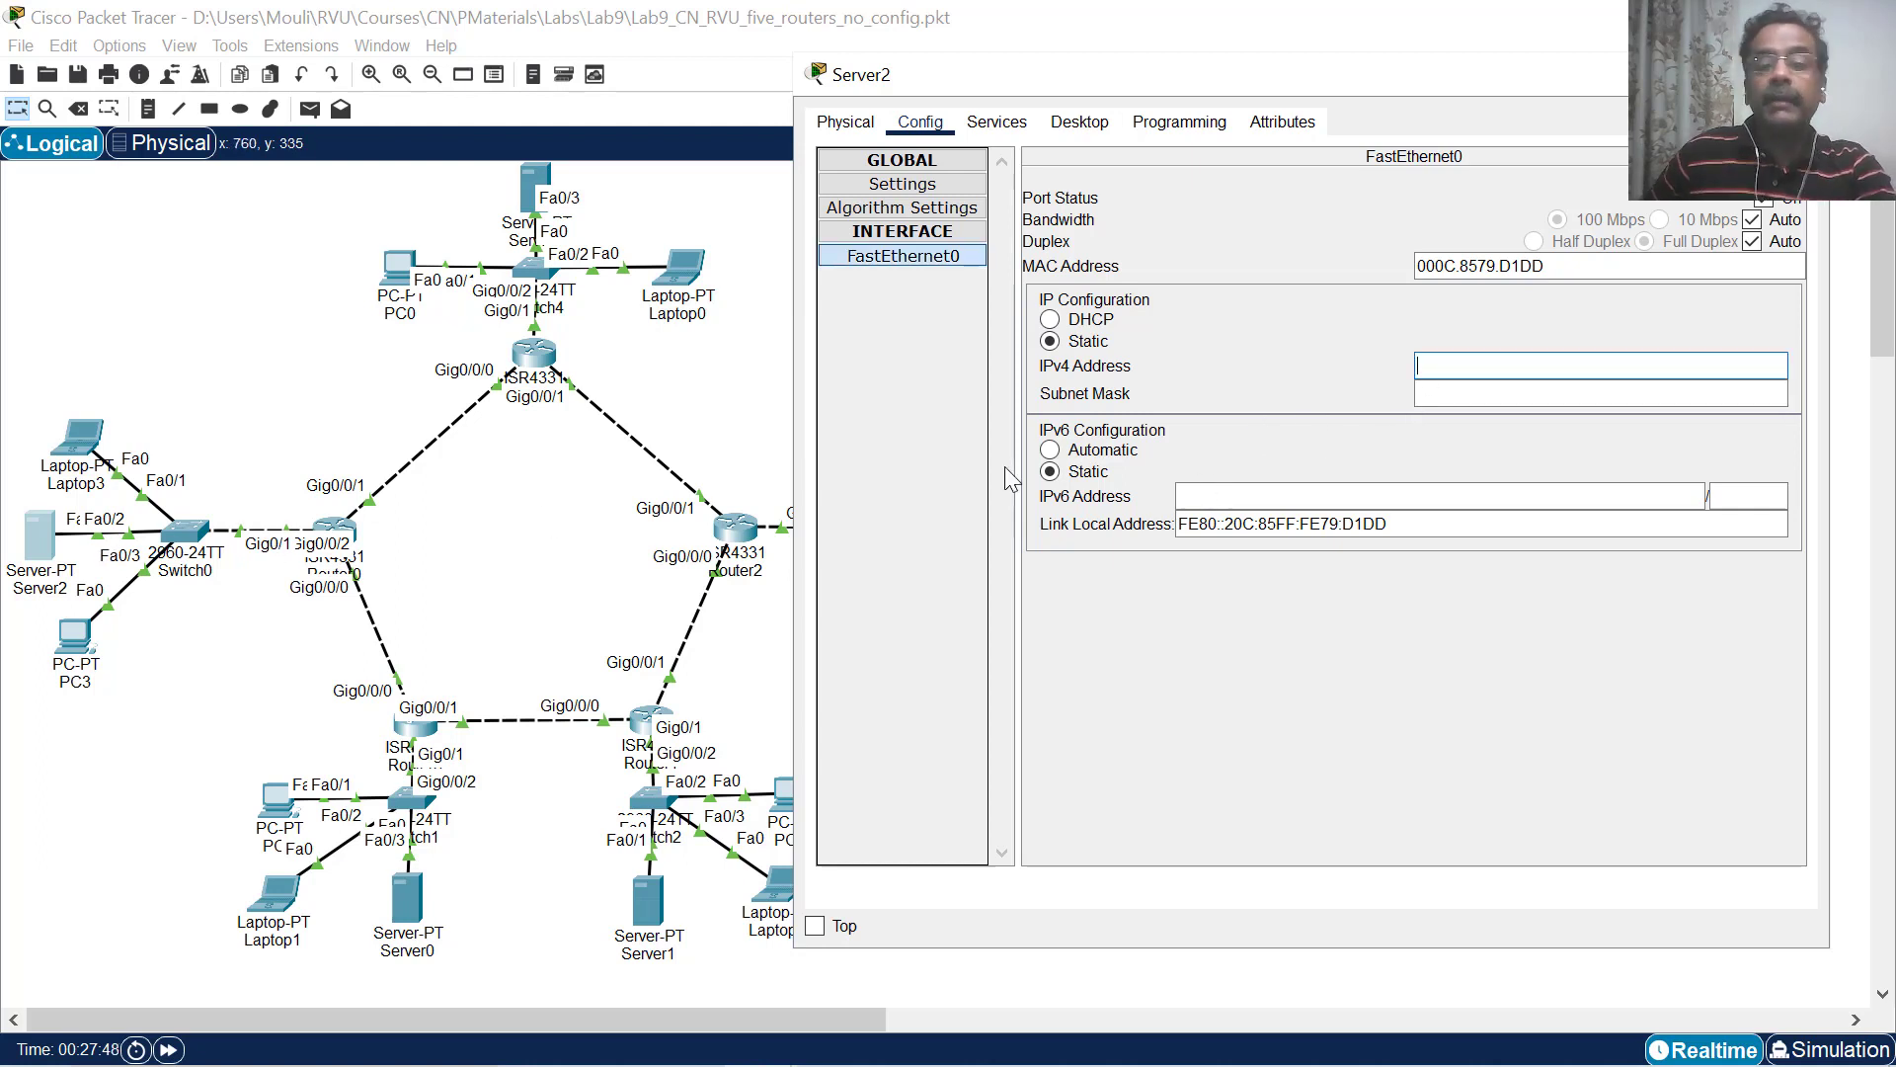
{"action": "left_click", "coordinate": [934, 195]}
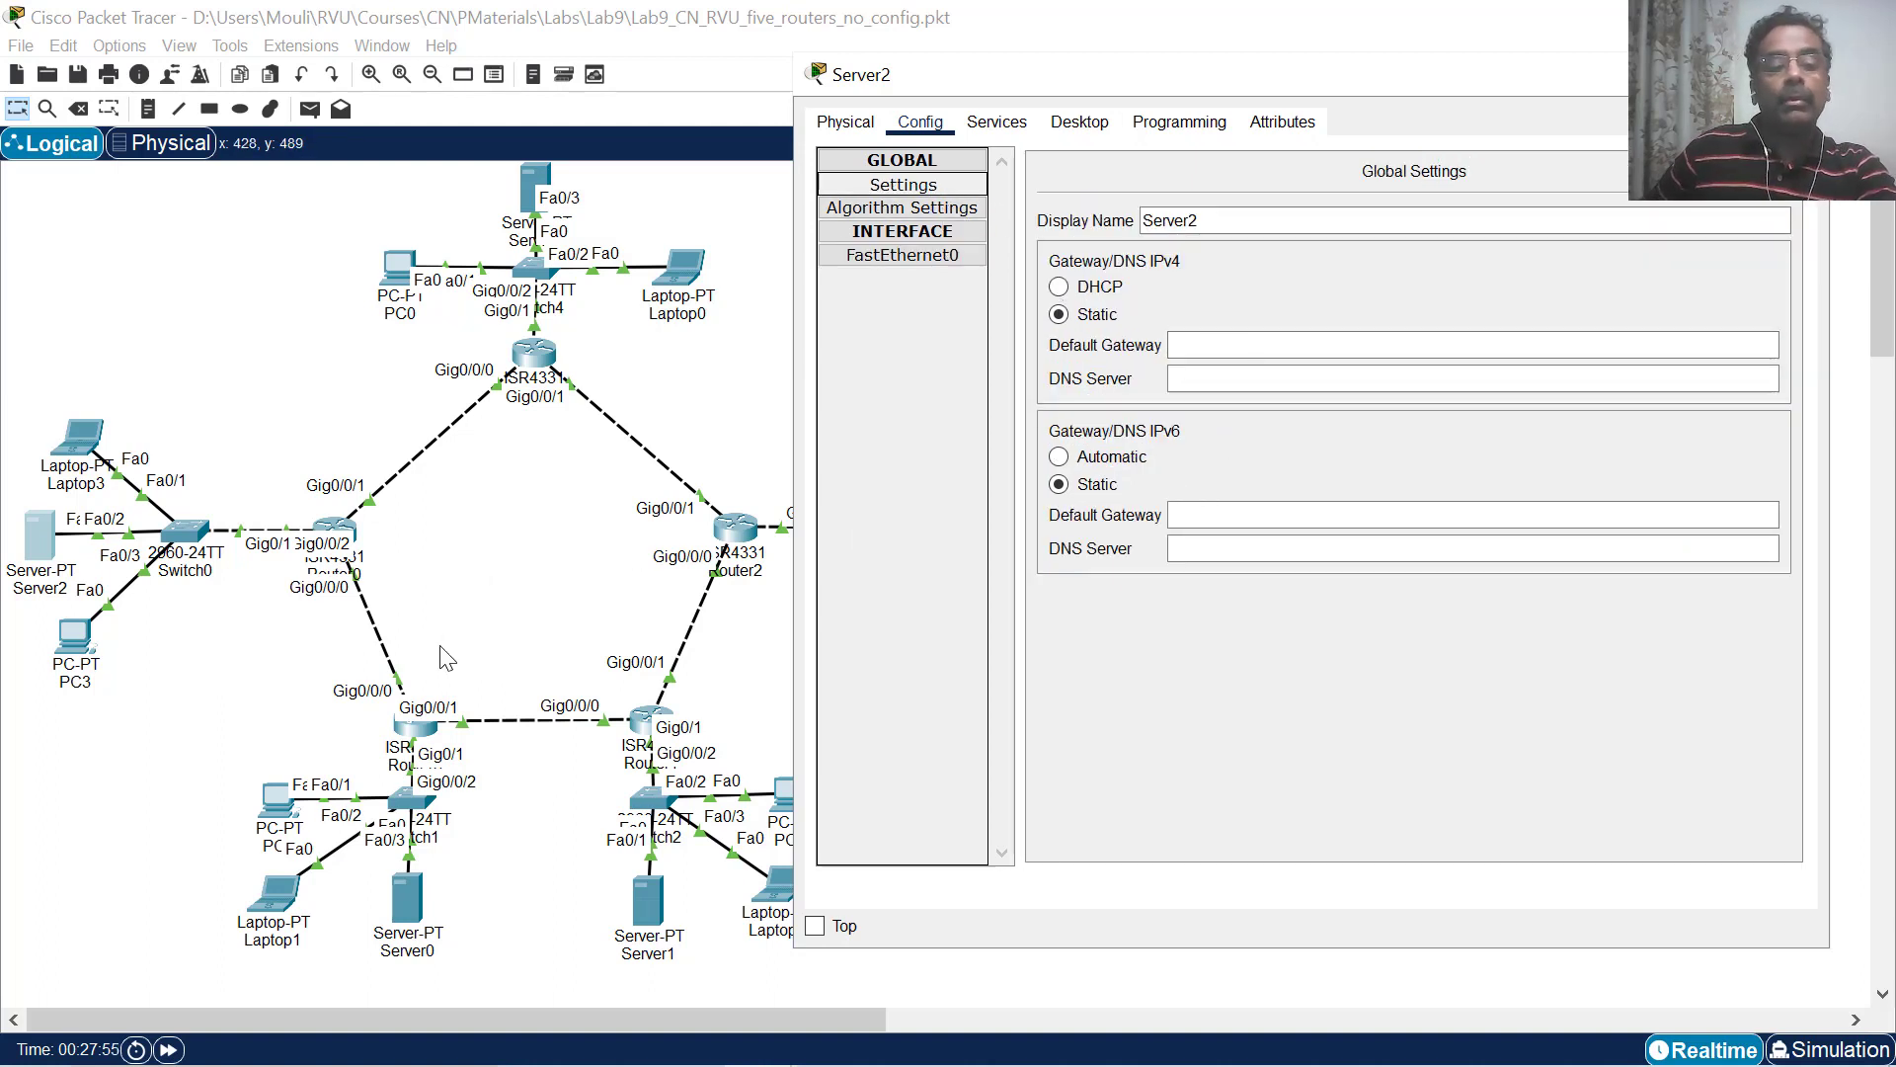
Check Router0's addressing on the PowerPoint network diagram and return to the Packet Tracer topology.
{"action": "mouse_move", "coordinate": [718, 1066]}
{"action": "left_click", "coordinate": [671, 1033]}
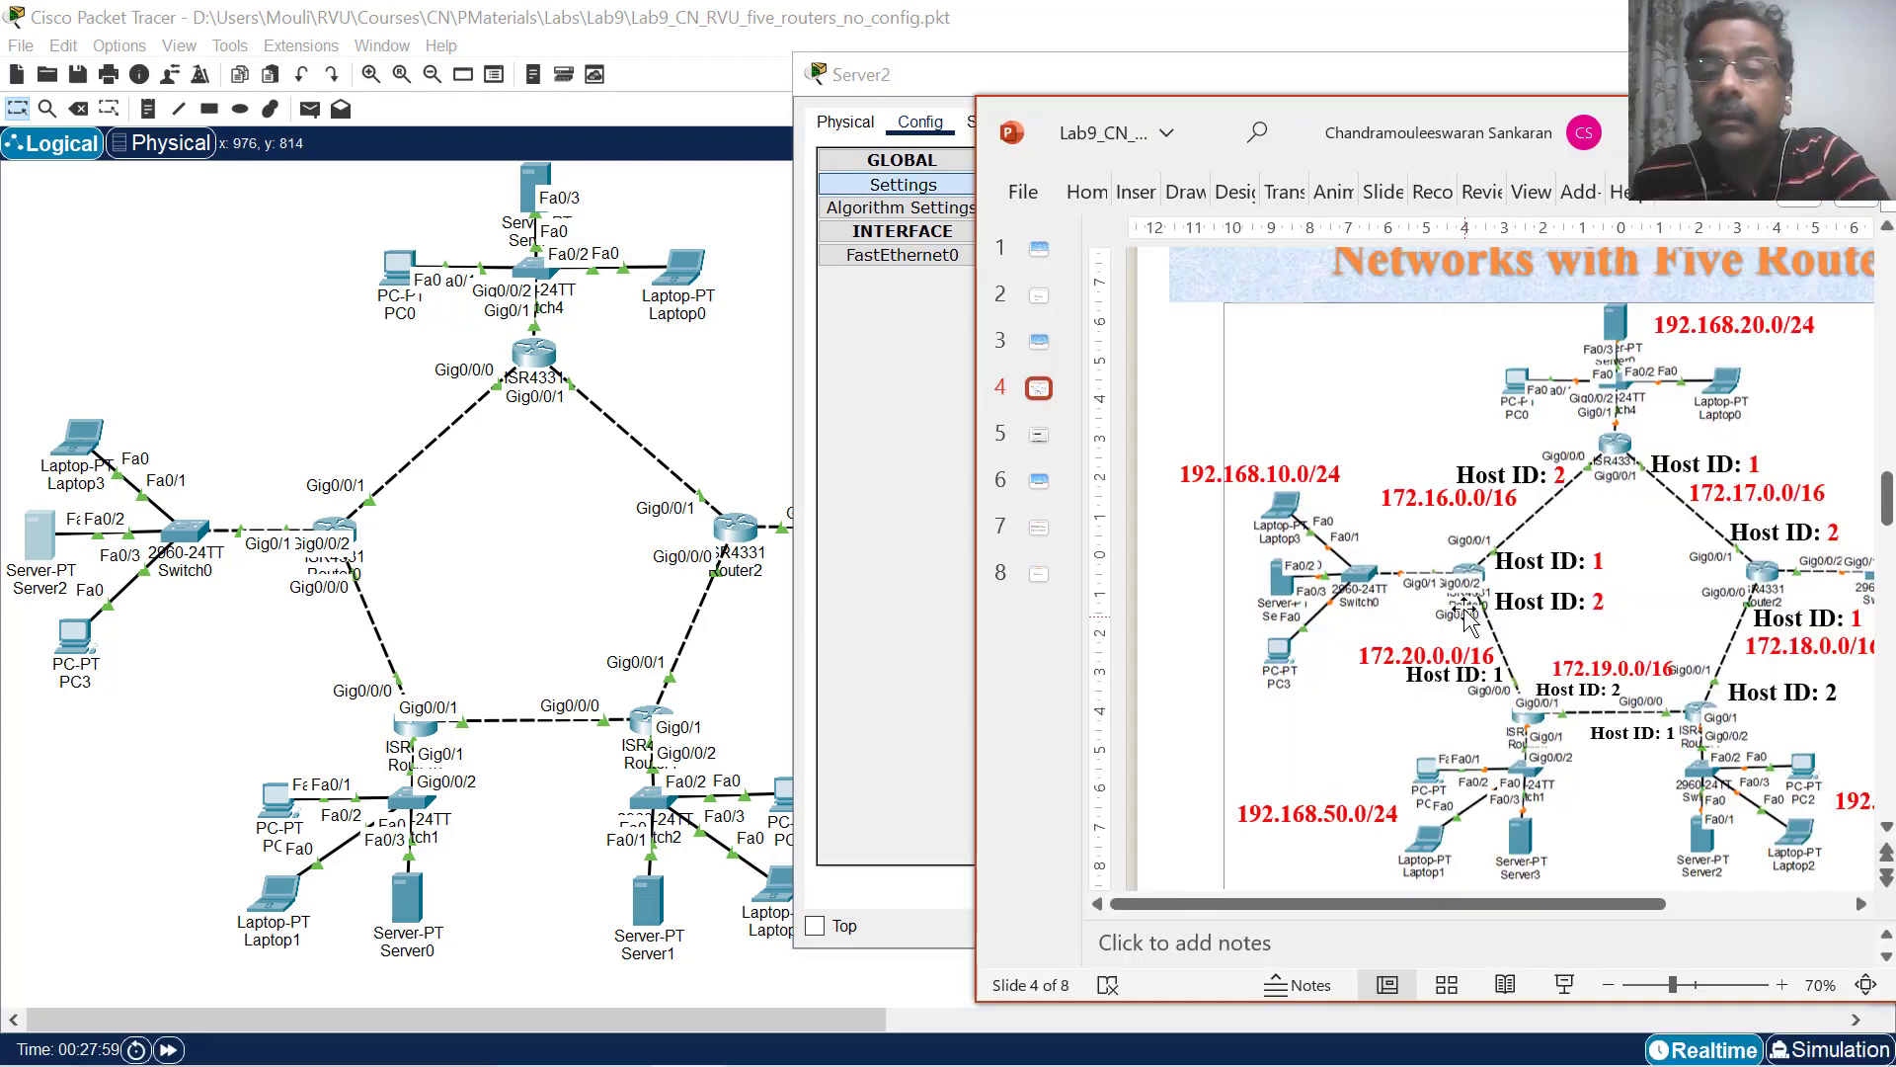
{"action": "left_click", "coordinate": [699, 381]}
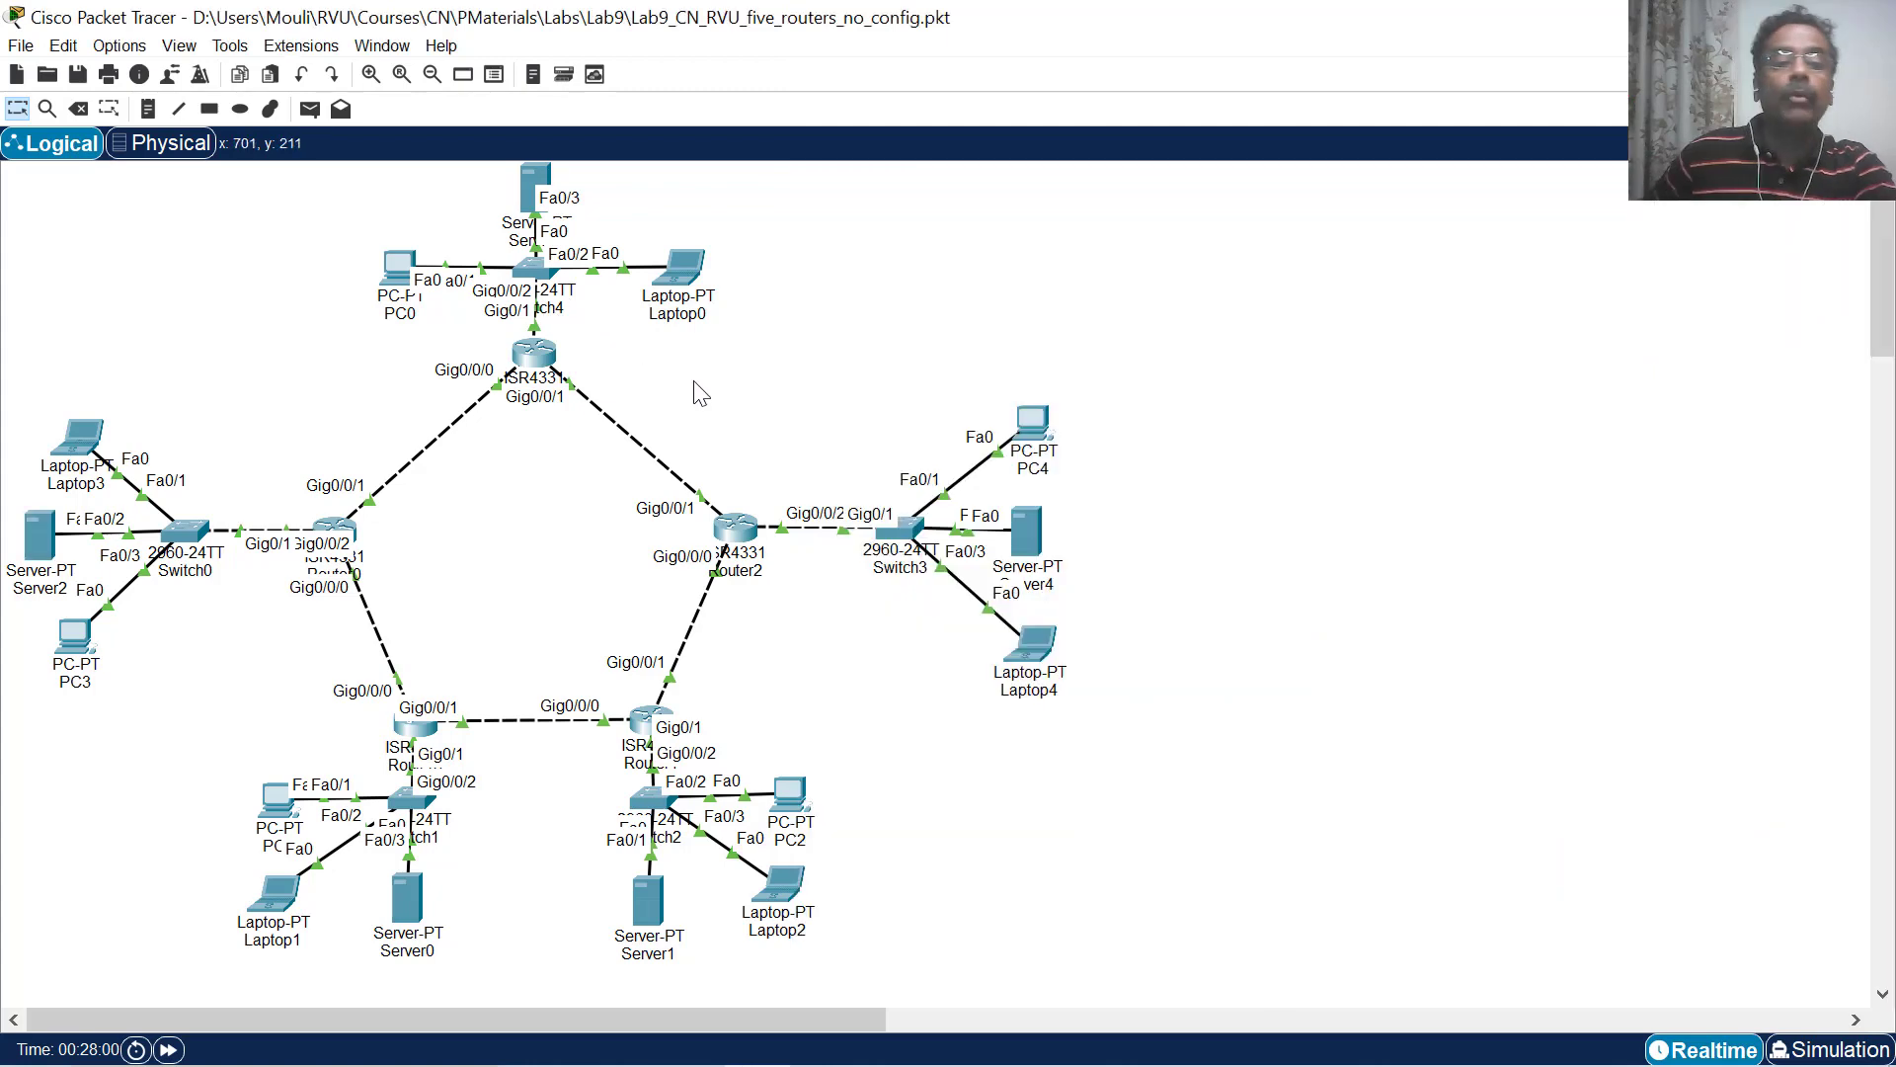
Open the configured network file Lab9_CN_RVU_five_routers from the Lab9 folder.
{"action": "left_click", "coordinate": [21, 49]}
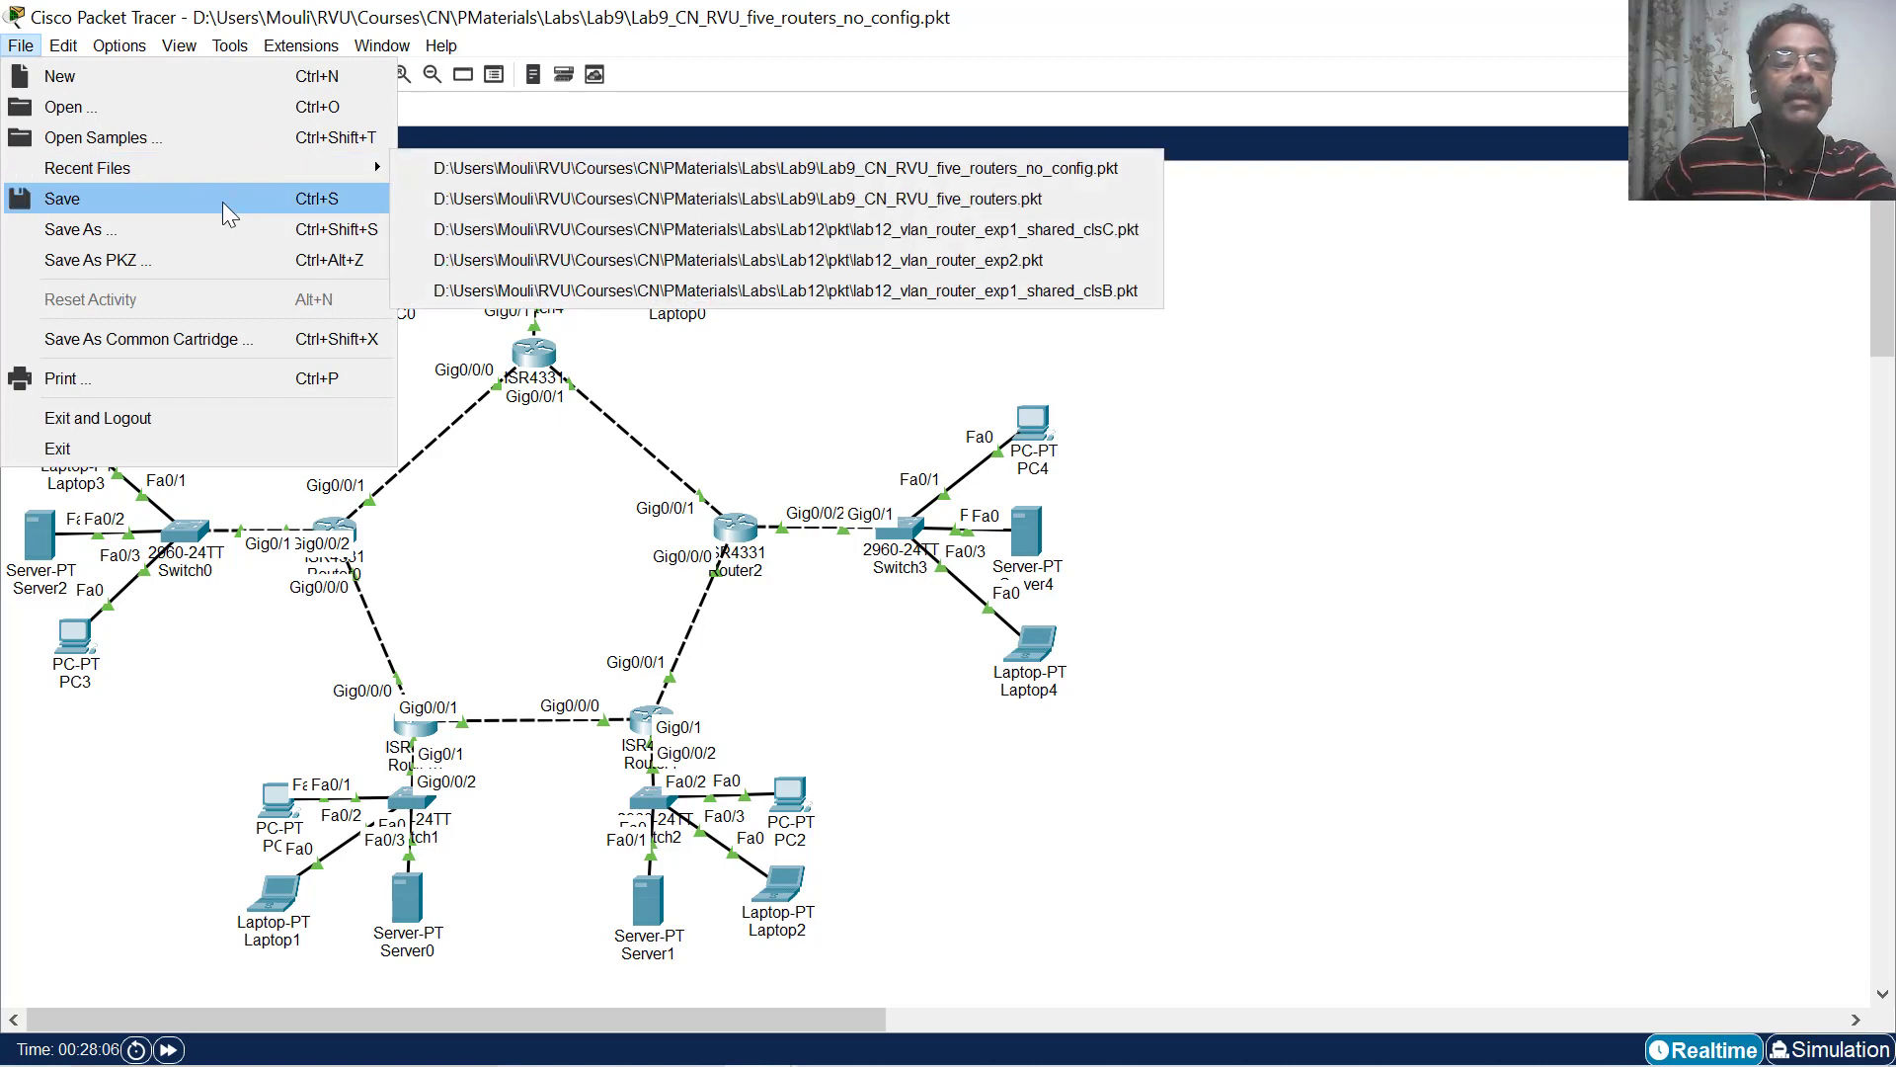
{"action": "left_click", "coordinate": [180, 107]}
{"action": "left_click", "coordinate": [988, 587]}
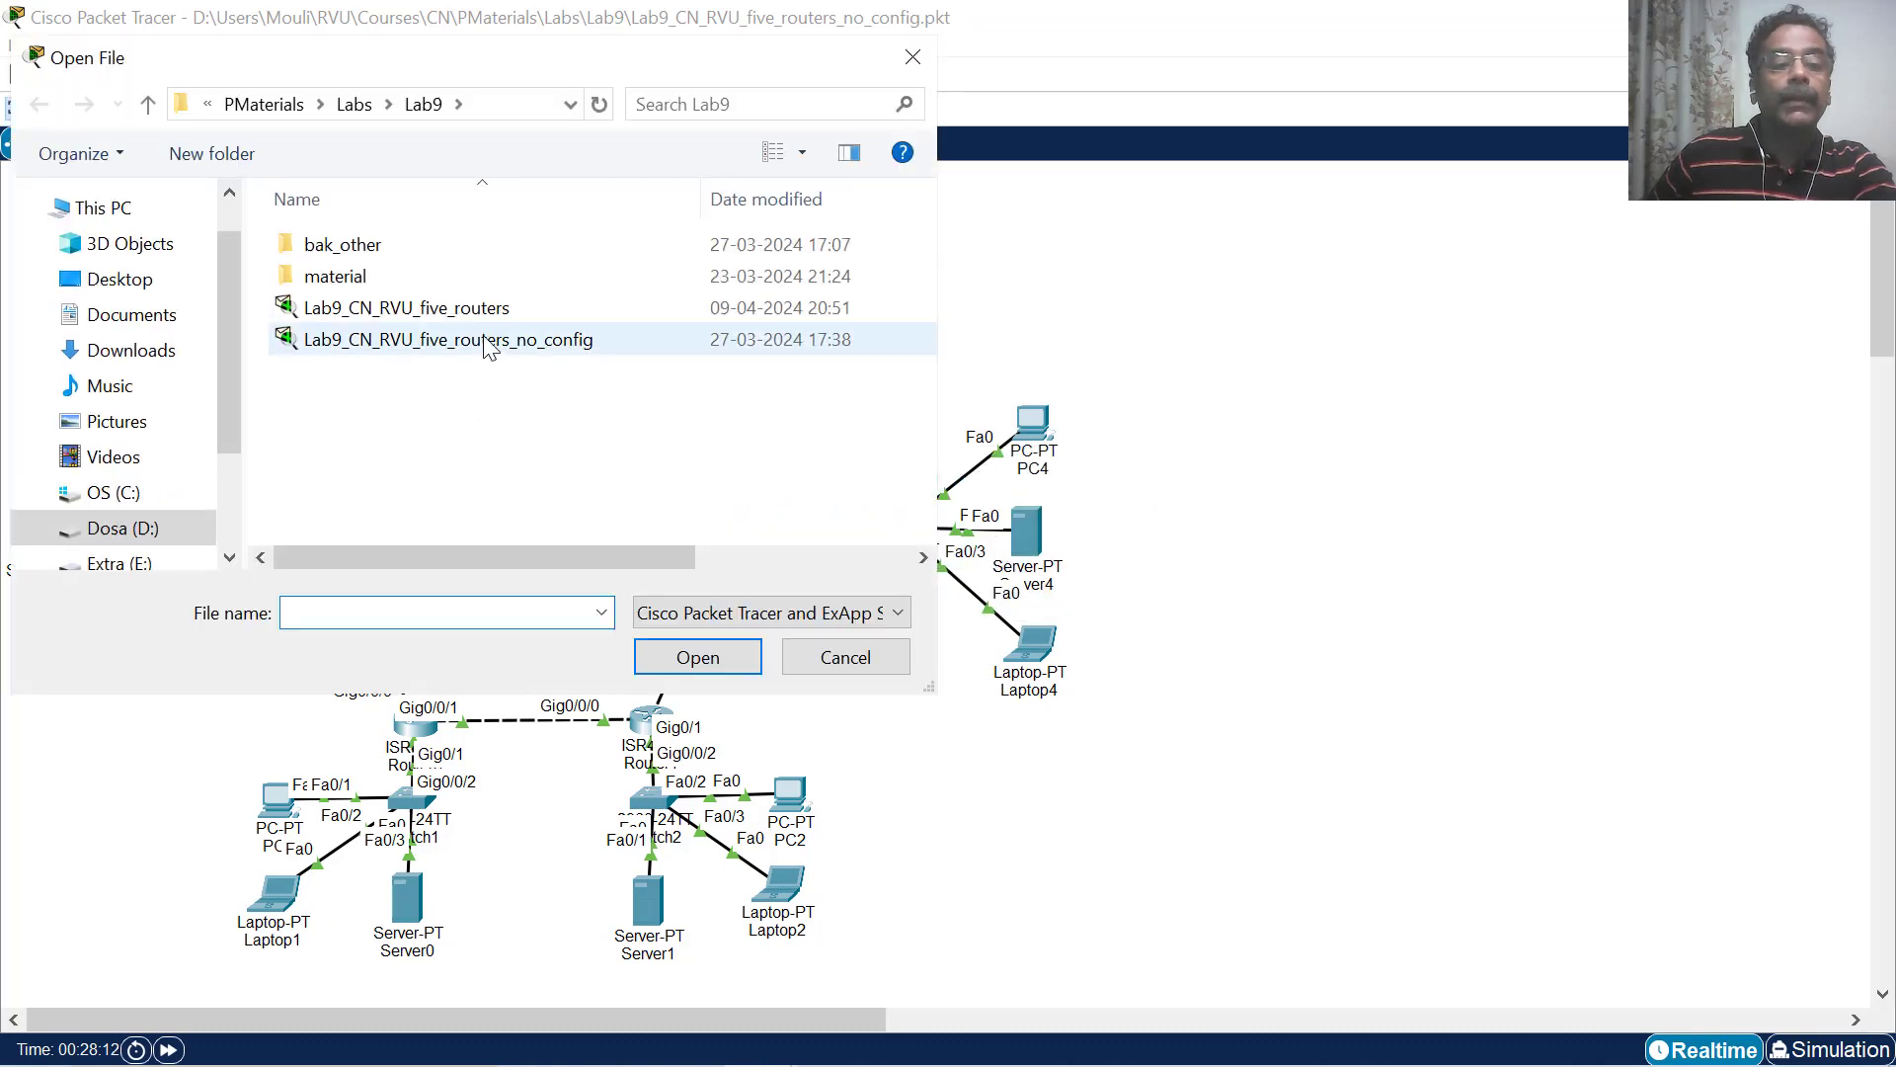
{"action": "left_click", "coordinate": [477, 310]}
{"action": "left_click", "coordinate": [711, 657]}
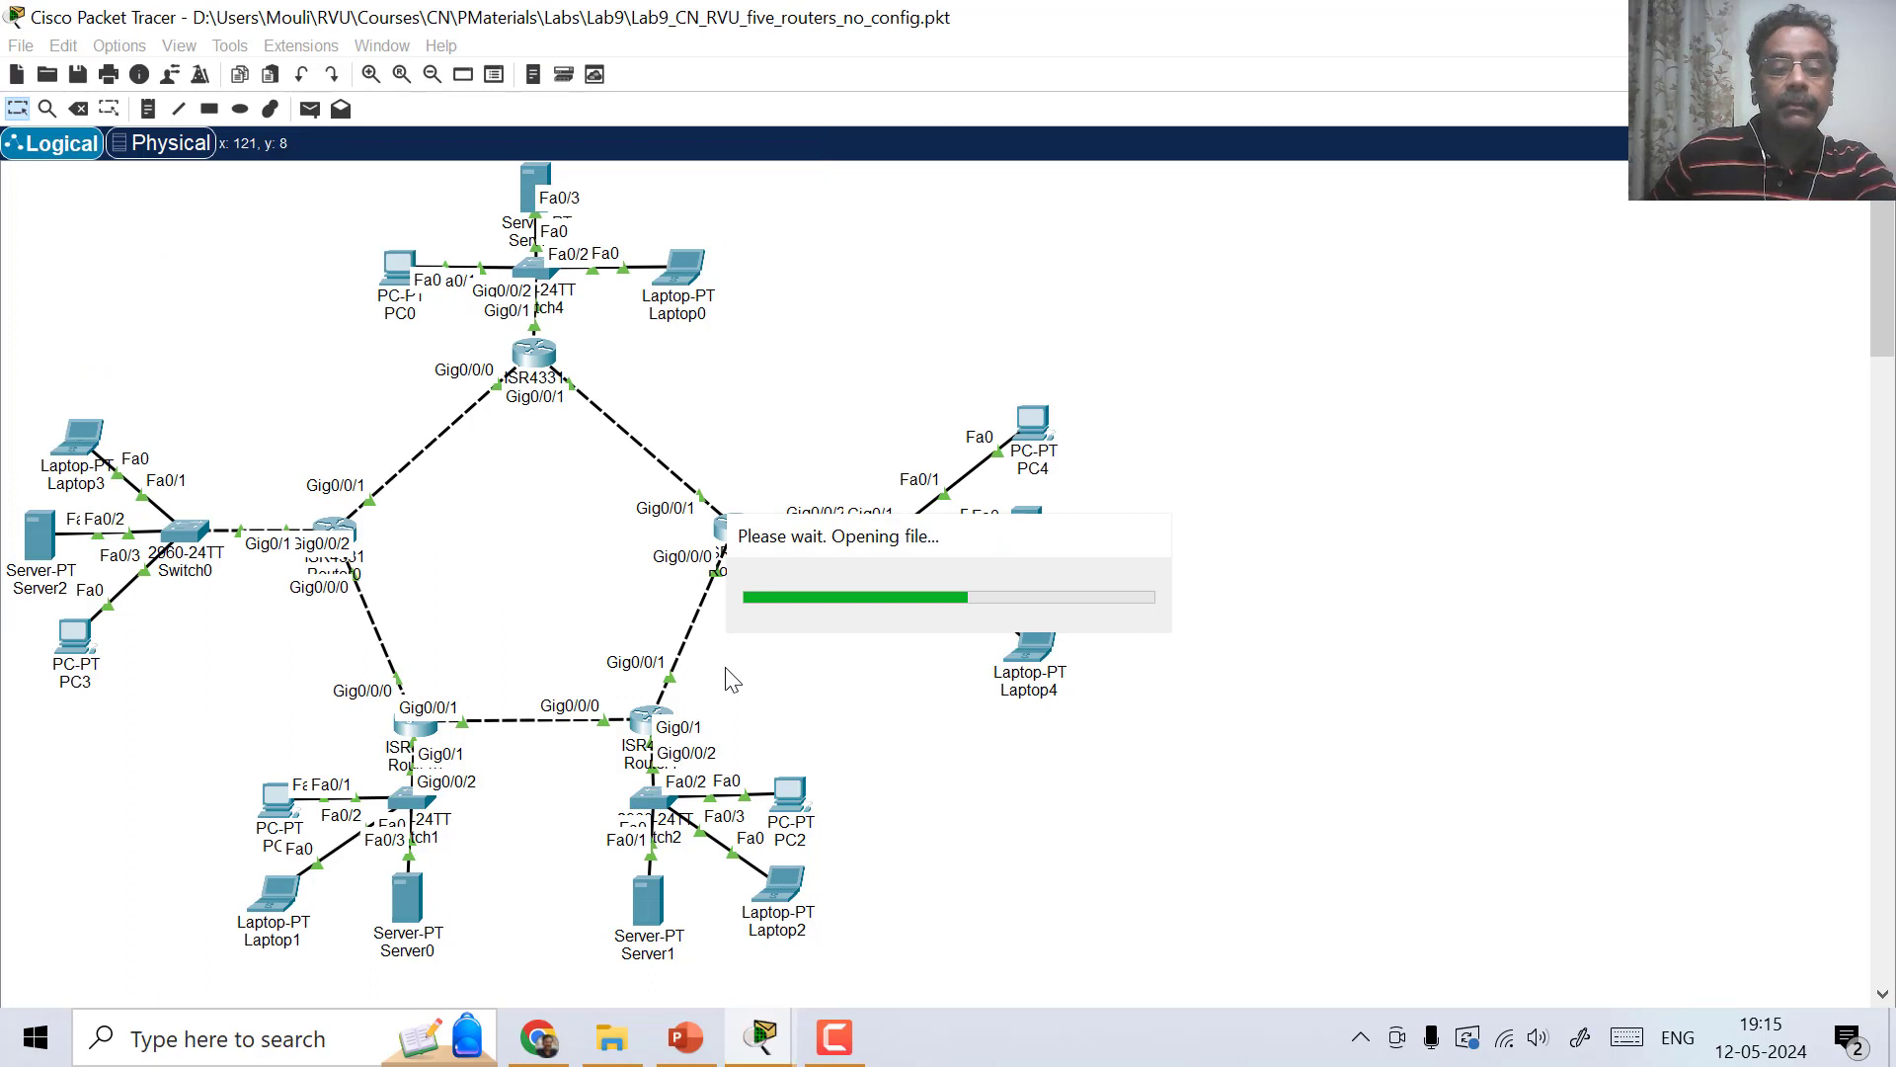
Review the IP settings of Router0's three GigabitEthernet interfaces, highlighting the IPv4 address of GigabitEthernet0/0/2, and close the router window.
{"action": "left_click", "coordinate": [335, 539]}
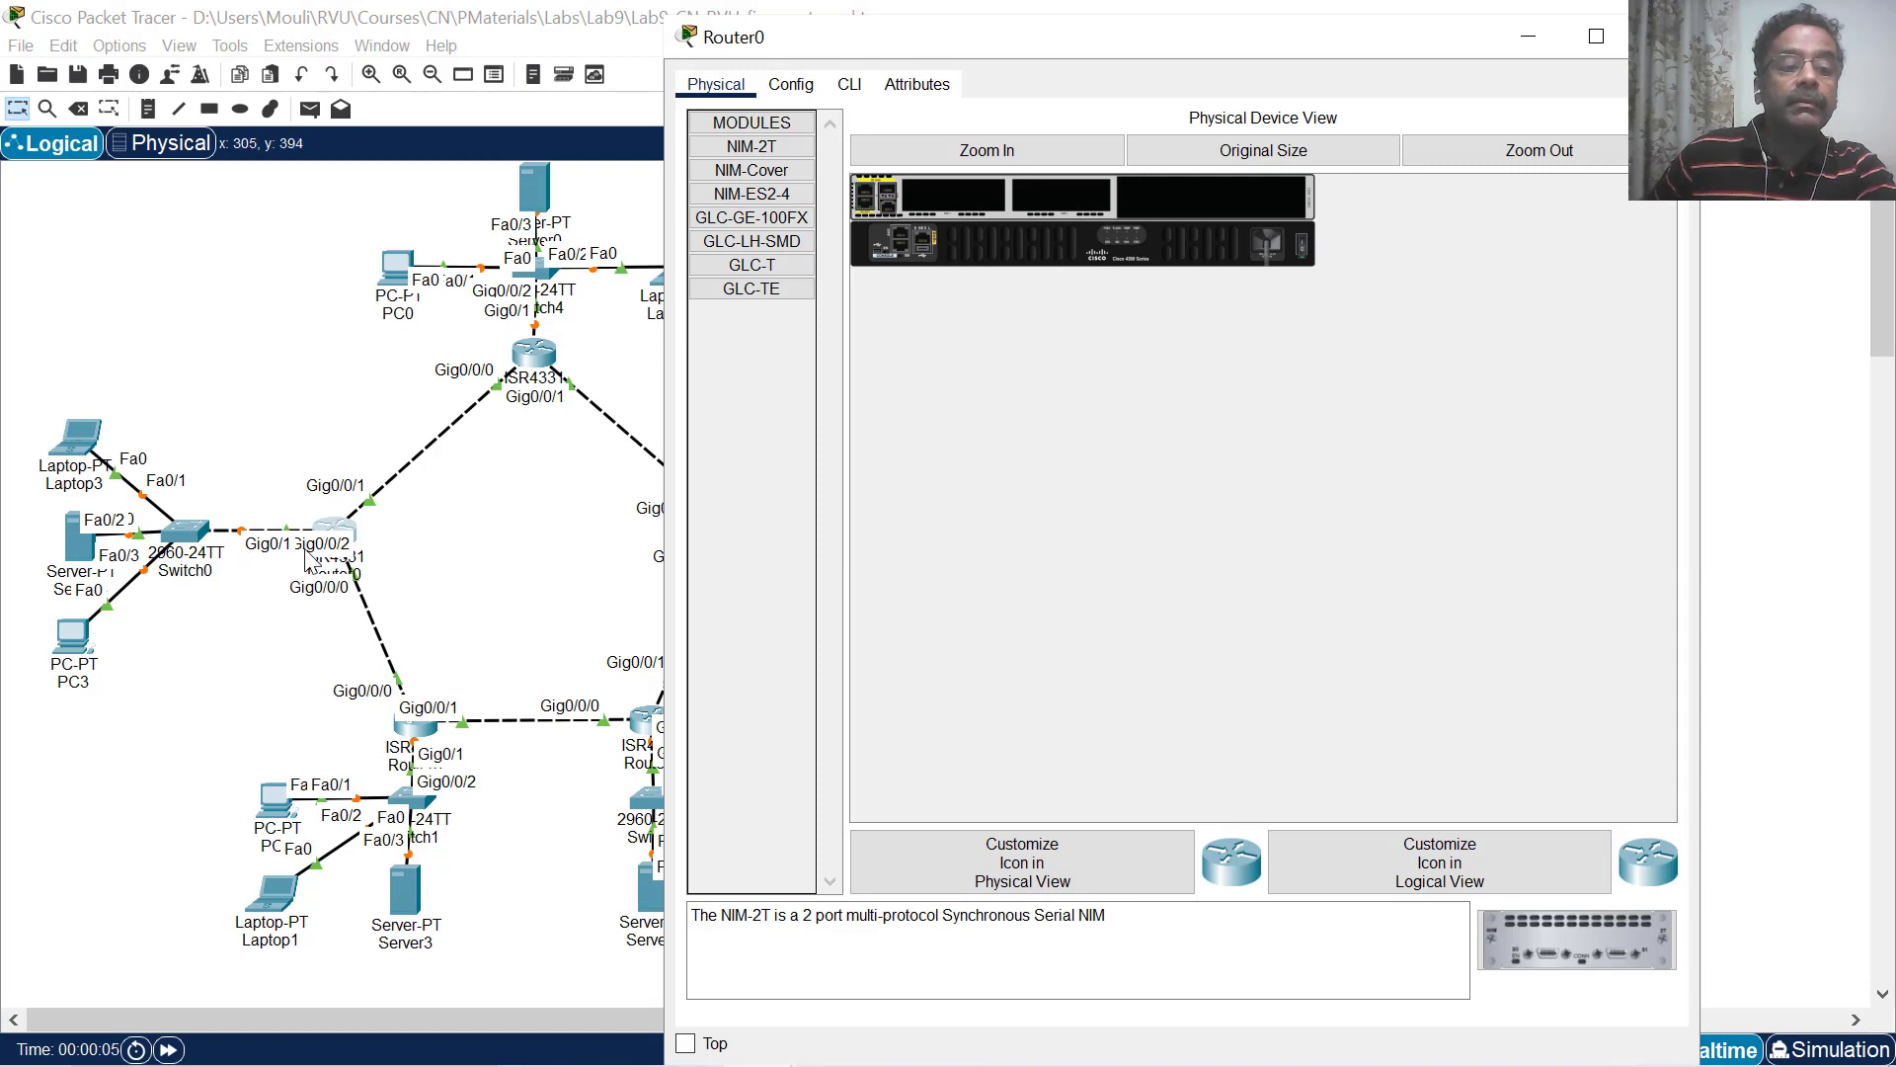
{"action": "left_click", "coordinate": [791, 85]}
{"action": "left_click", "coordinate": [814, 336]}
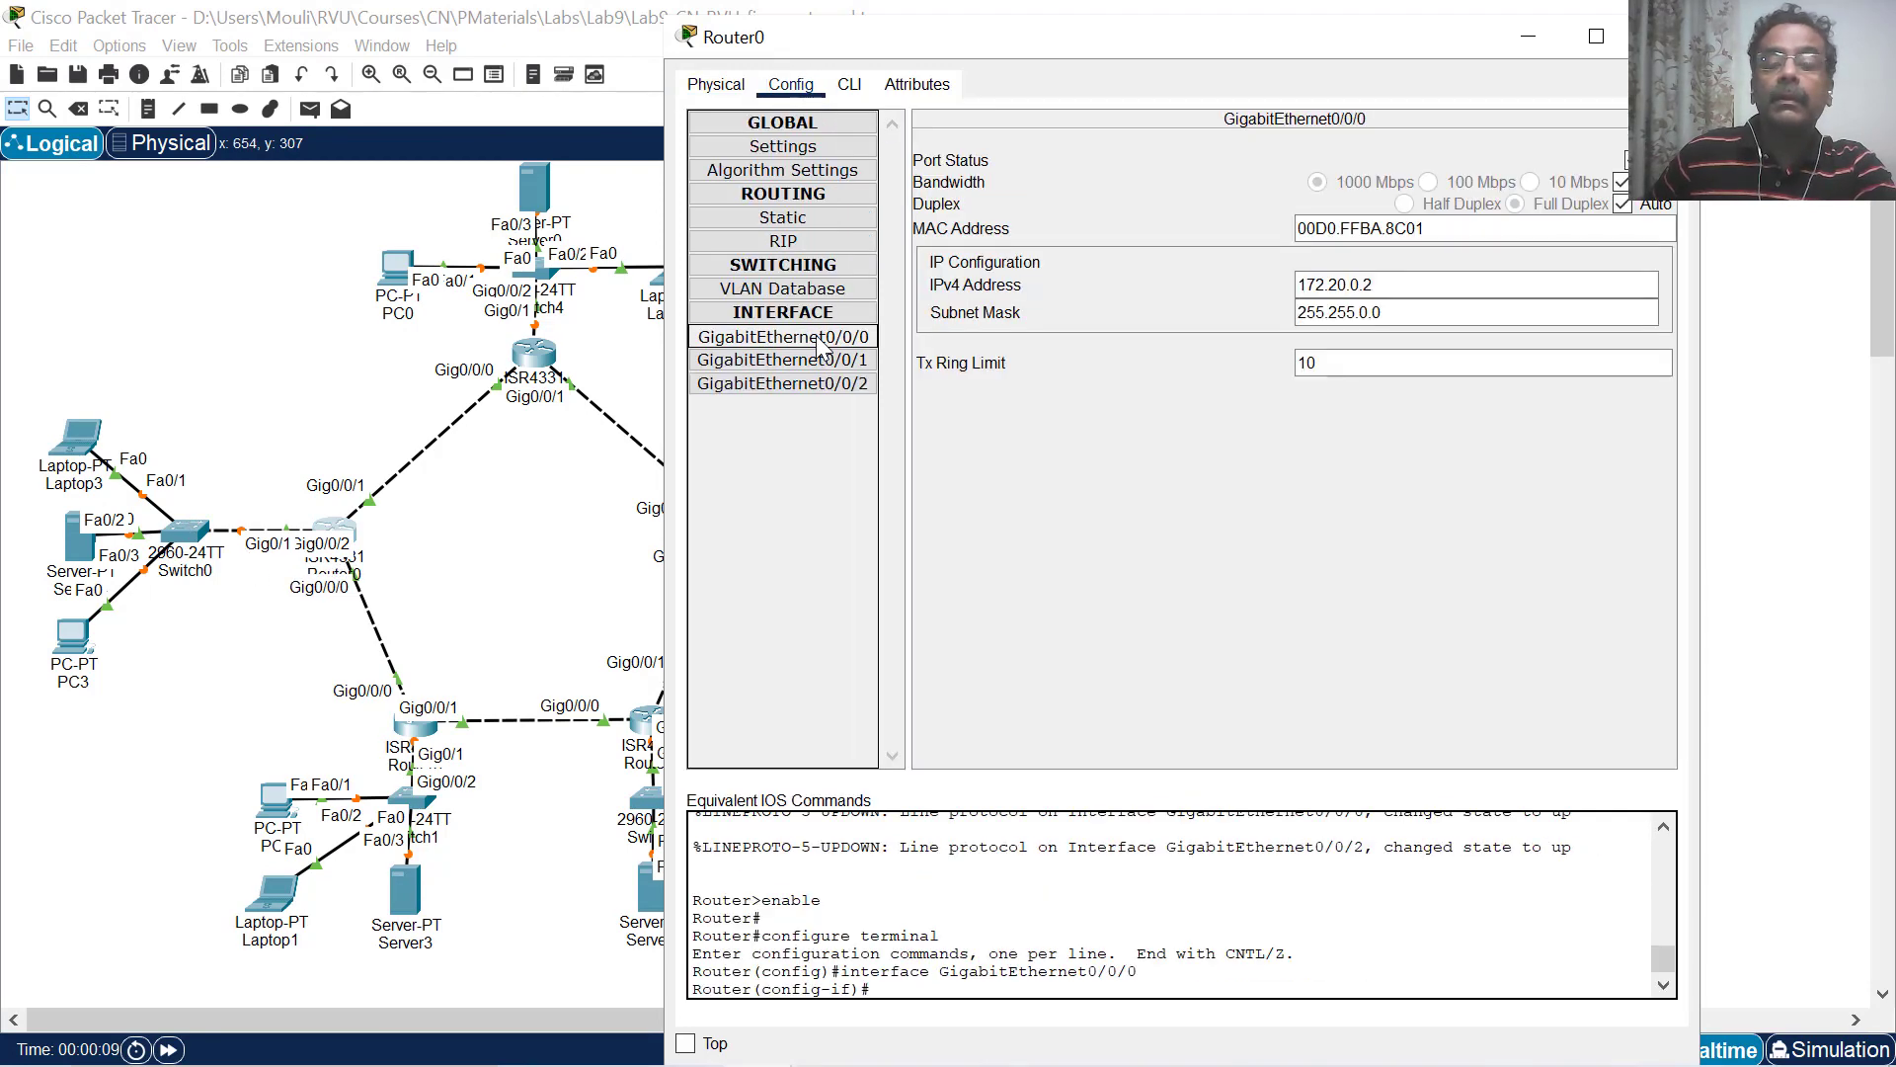
{"action": "left_click", "coordinate": [872, 362]}
{"action": "left_click", "coordinate": [823, 384]}
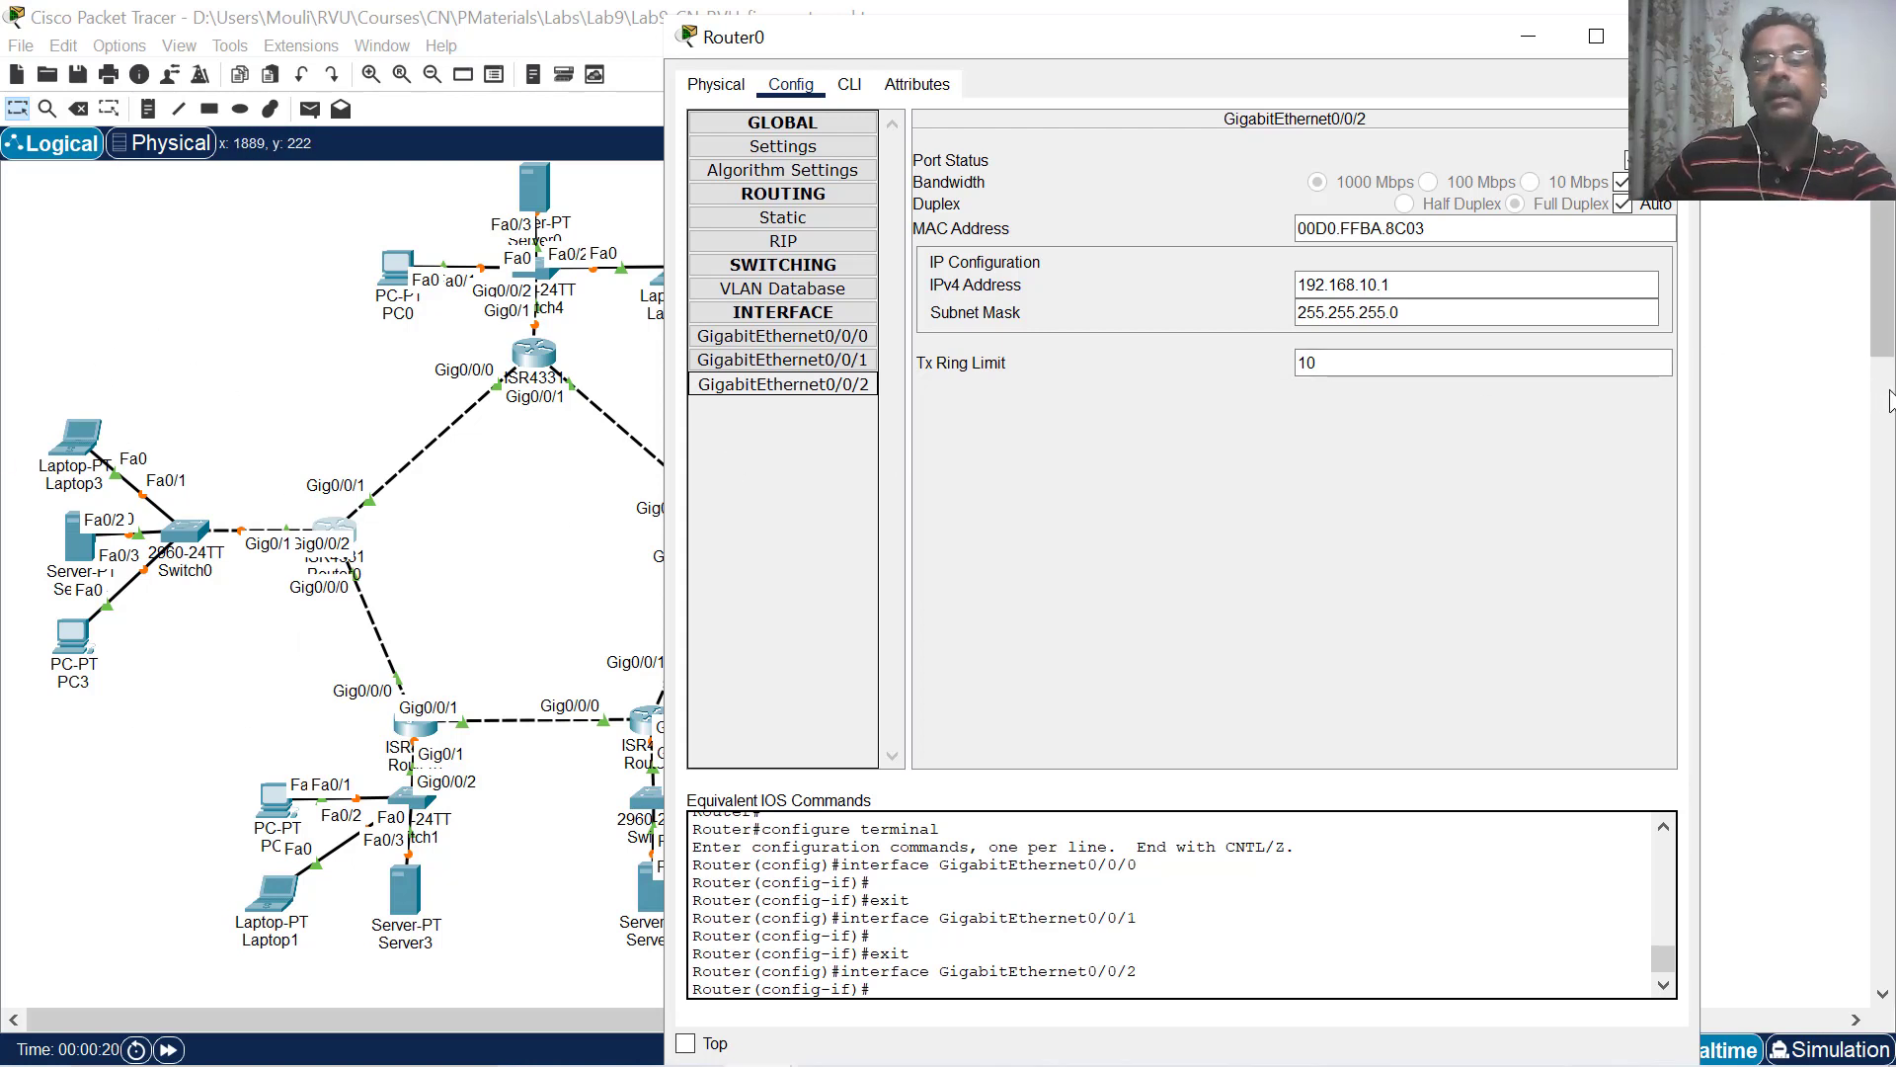
{"action": "left_click_drag", "start_coordinate": [1431, 284], "coordinate": [1262, 284]}
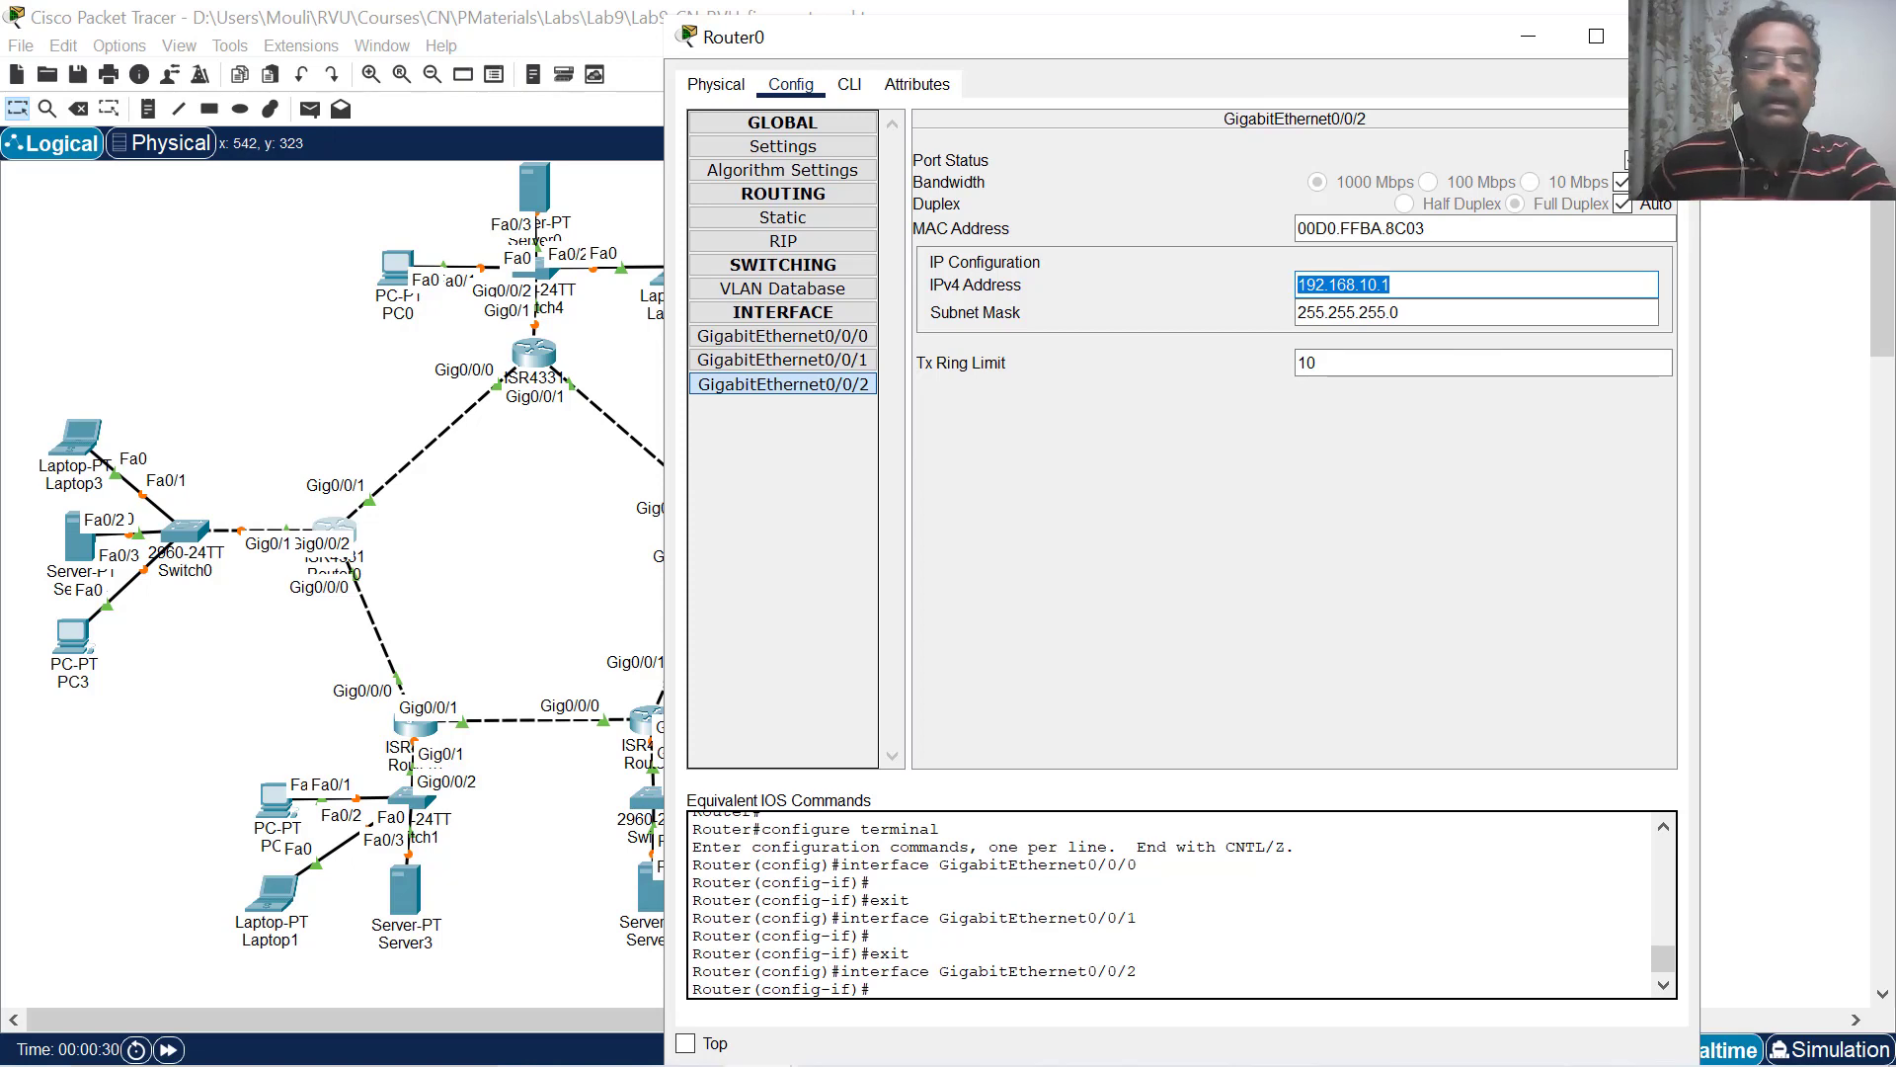
{"action": "left_click", "coordinate": [1664, 37]}
Open the global settings of Server4 attached to Switch0 and highlight its IPv4 default gateway.
{"action": "left_click", "coordinate": [76, 545]}
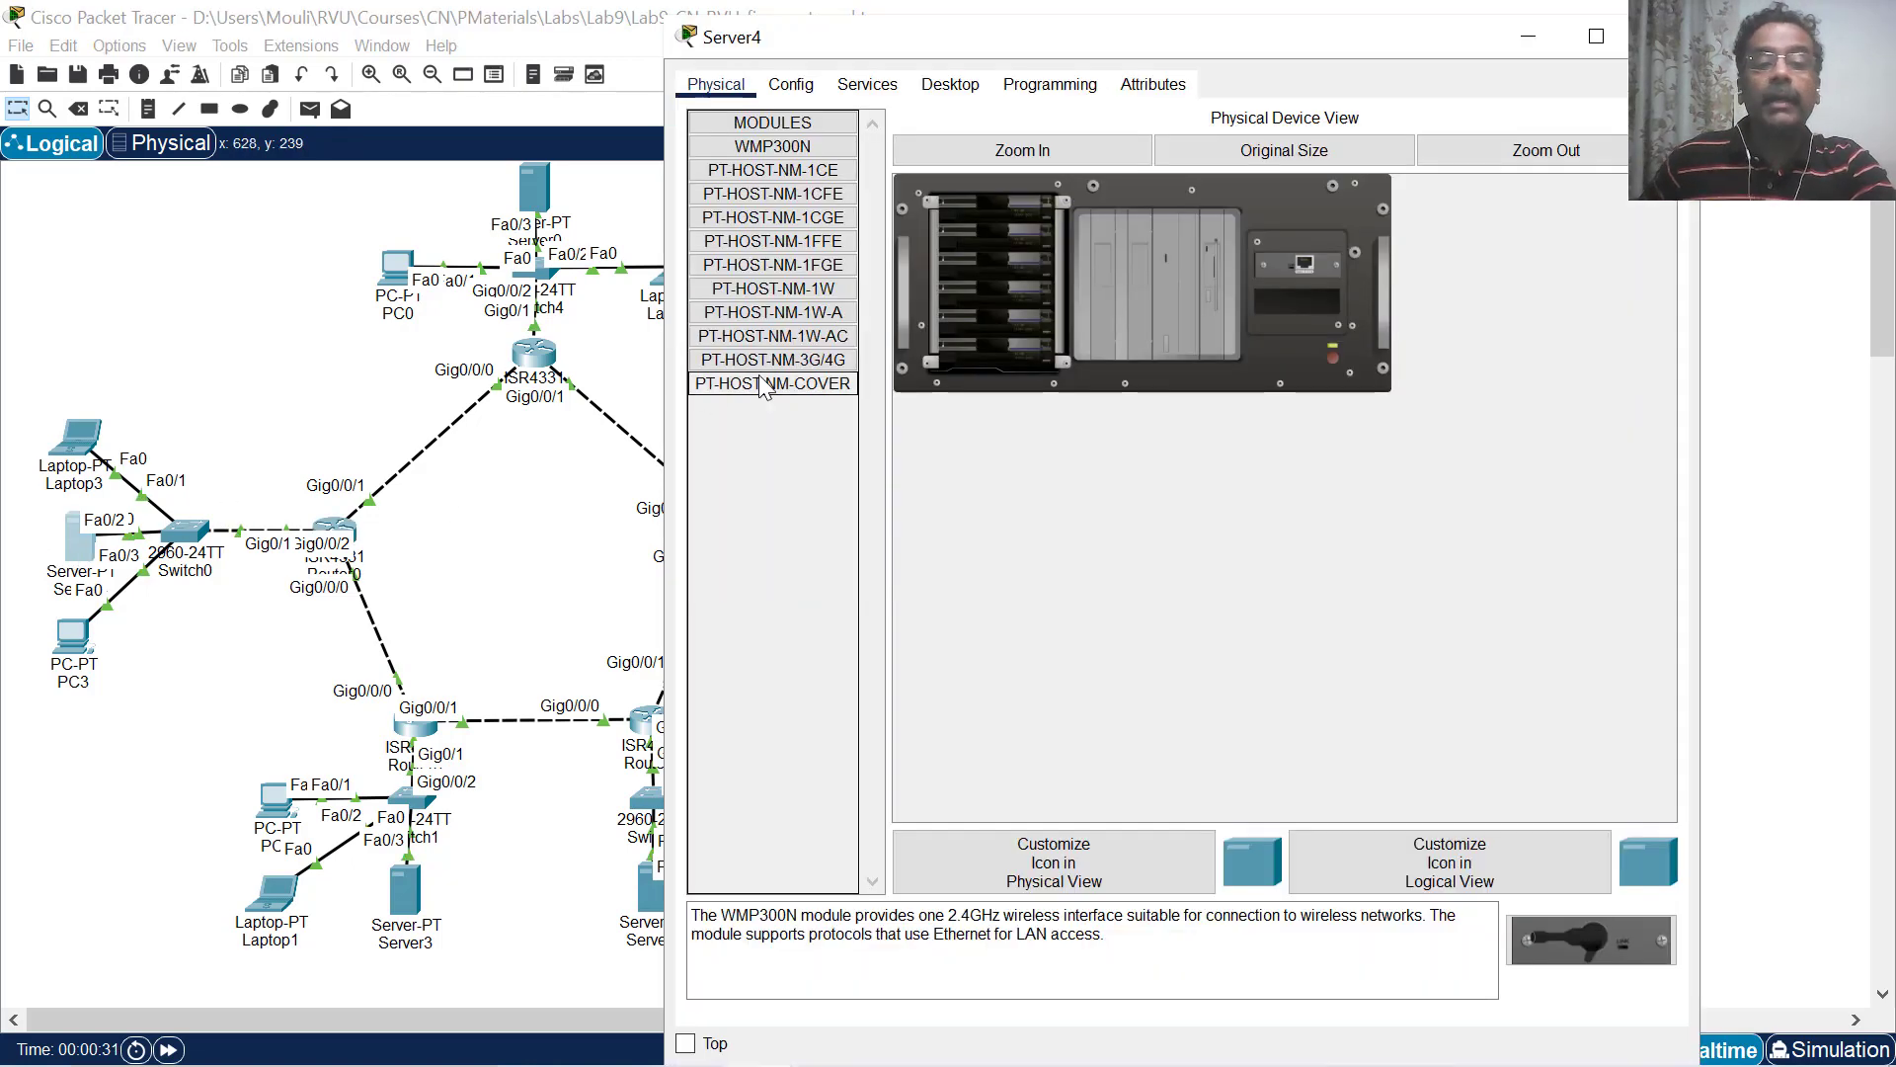
{"action": "left_click", "coordinate": [794, 85]}
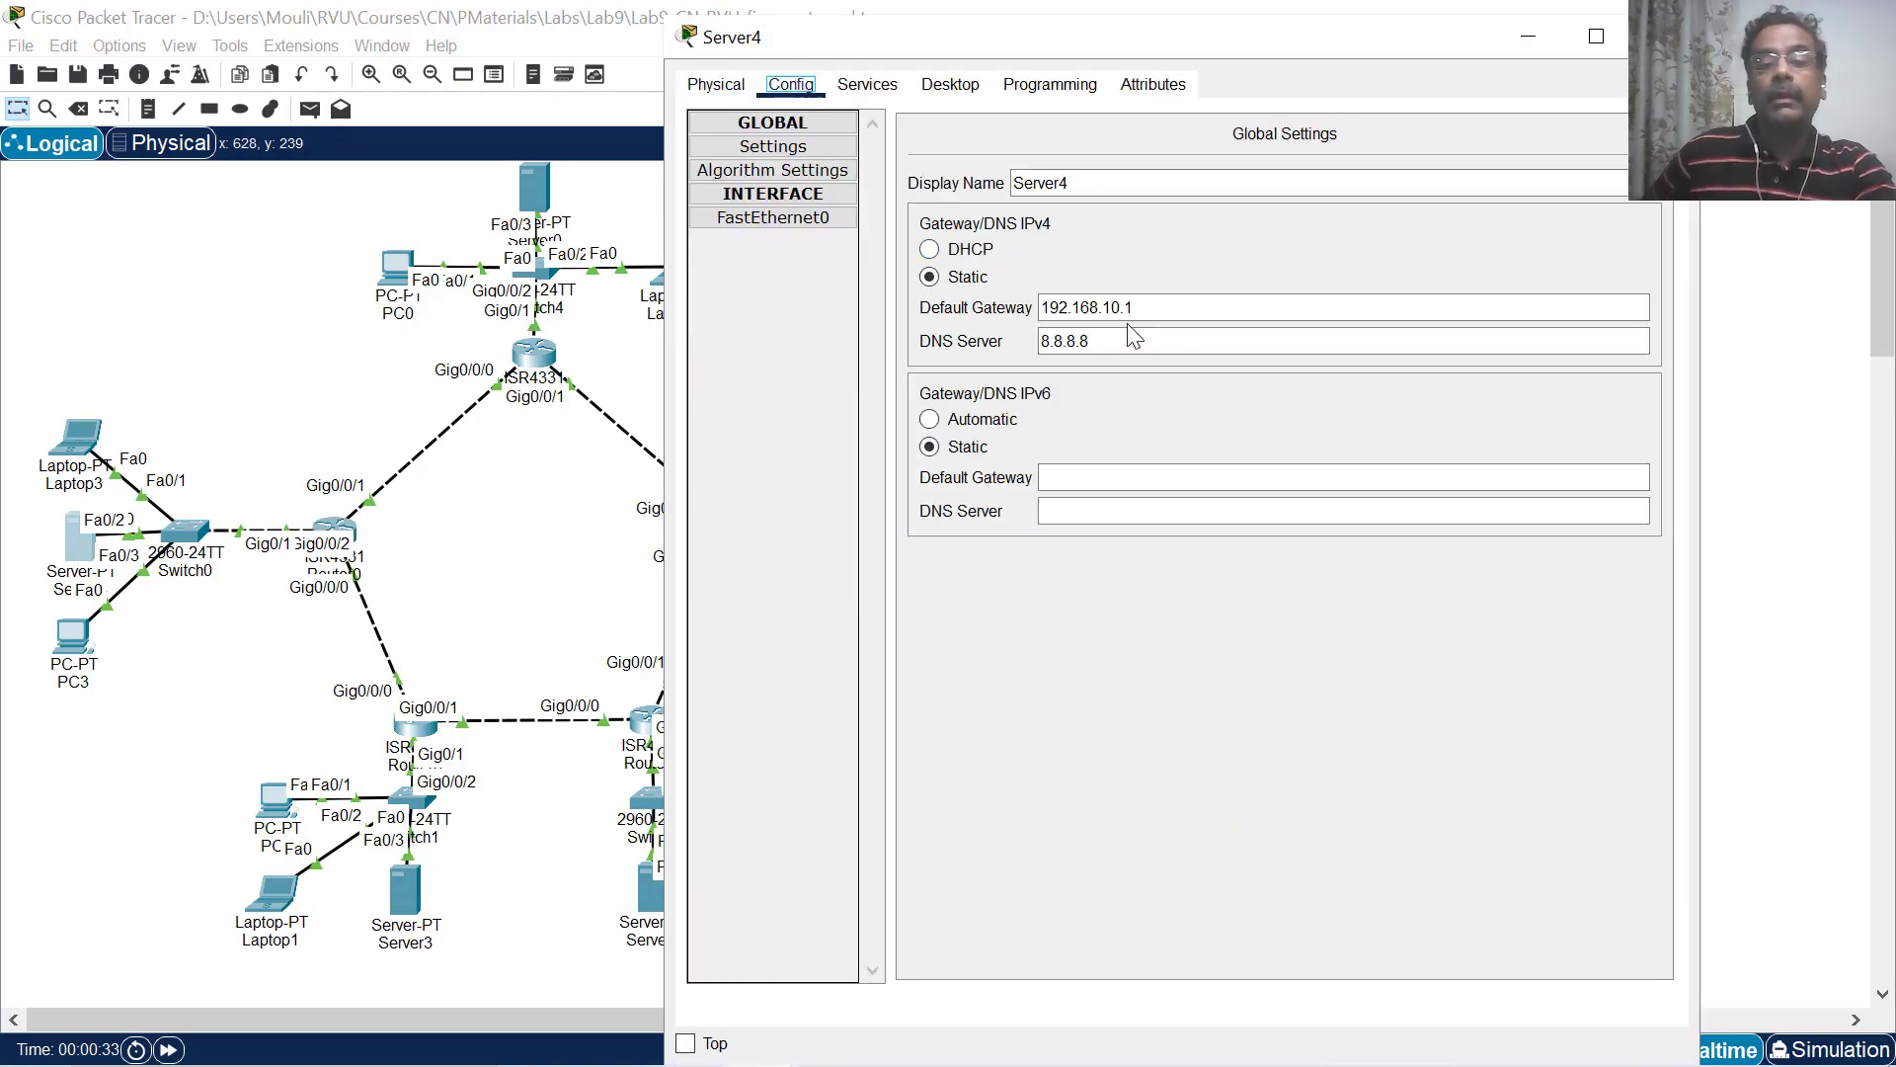
{"action": "left_click_drag", "start_coordinate": [1146, 312], "coordinate": [1033, 310]}
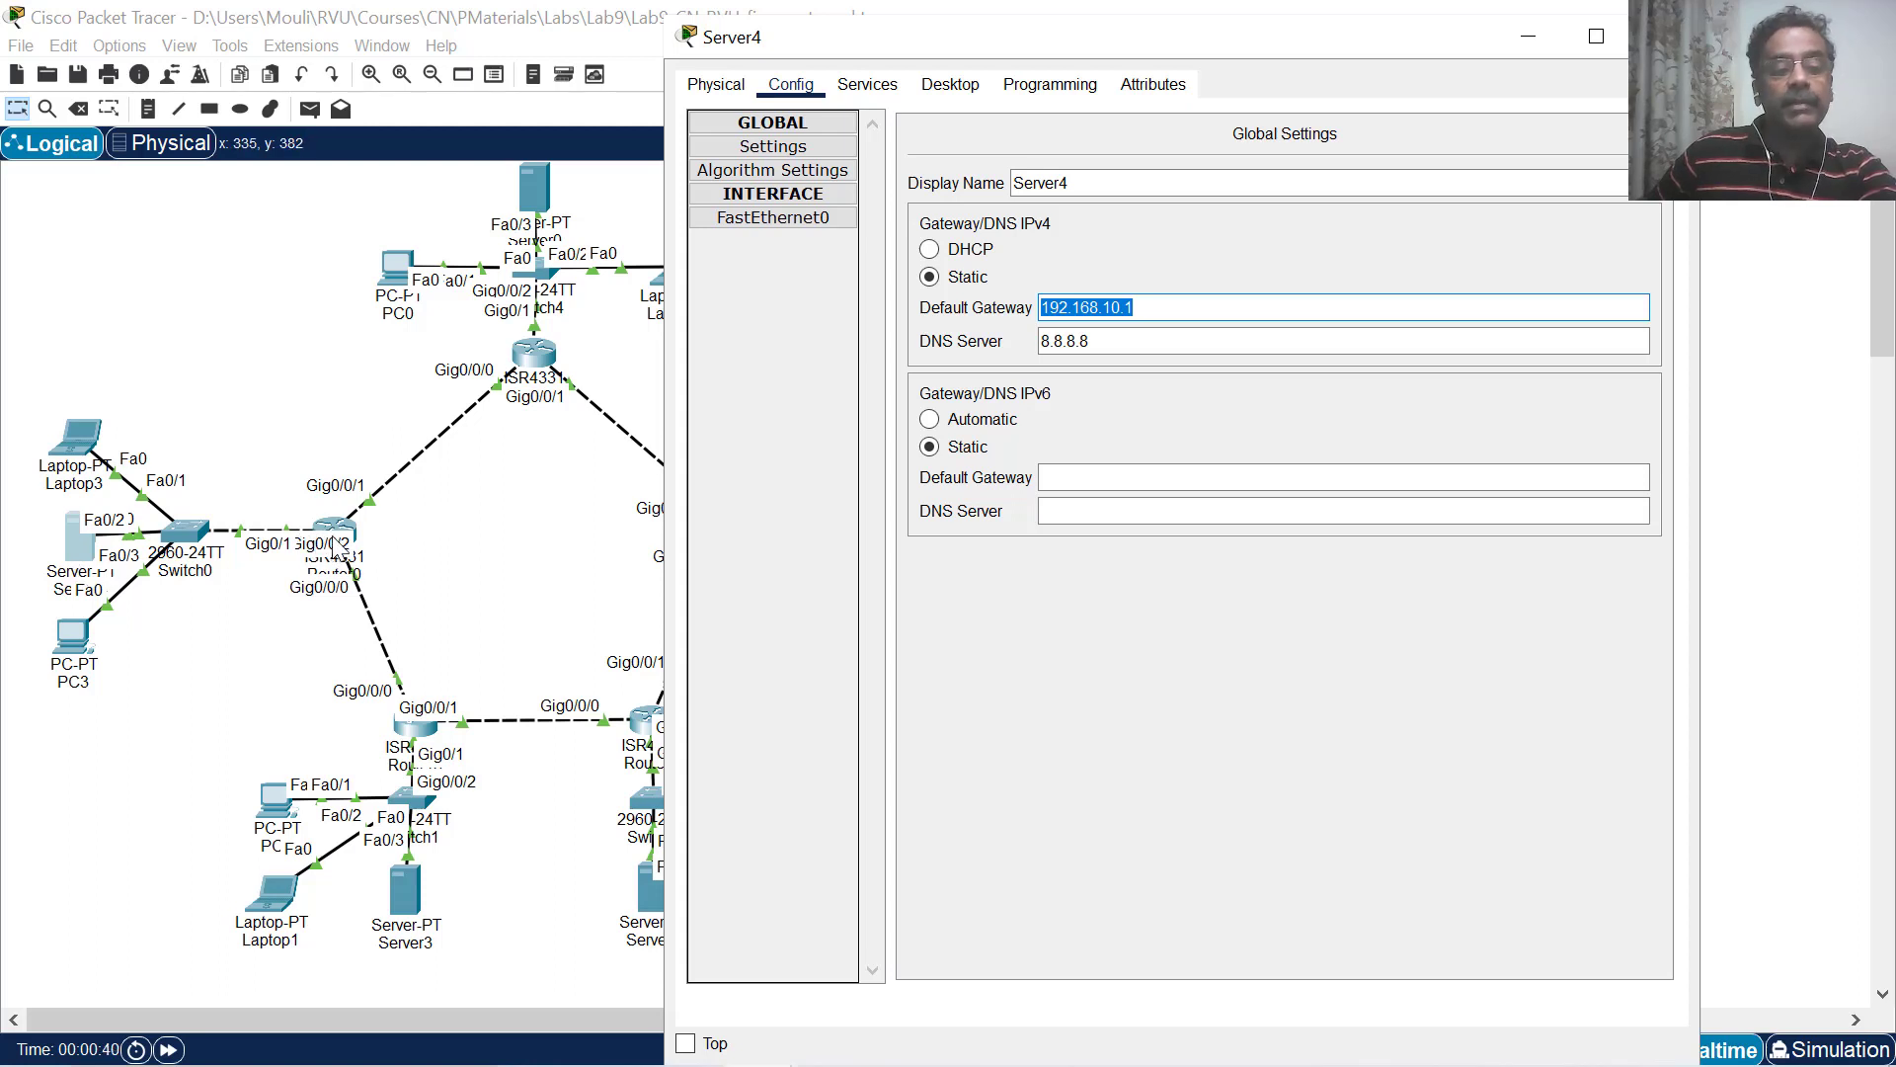
Inspect the static IP configuration of Server4's FastEthernet0 interface, highlighting its subnet mask.
{"action": "left_click", "coordinate": [1161, 309]}
{"action": "left_click", "coordinate": [826, 221]}
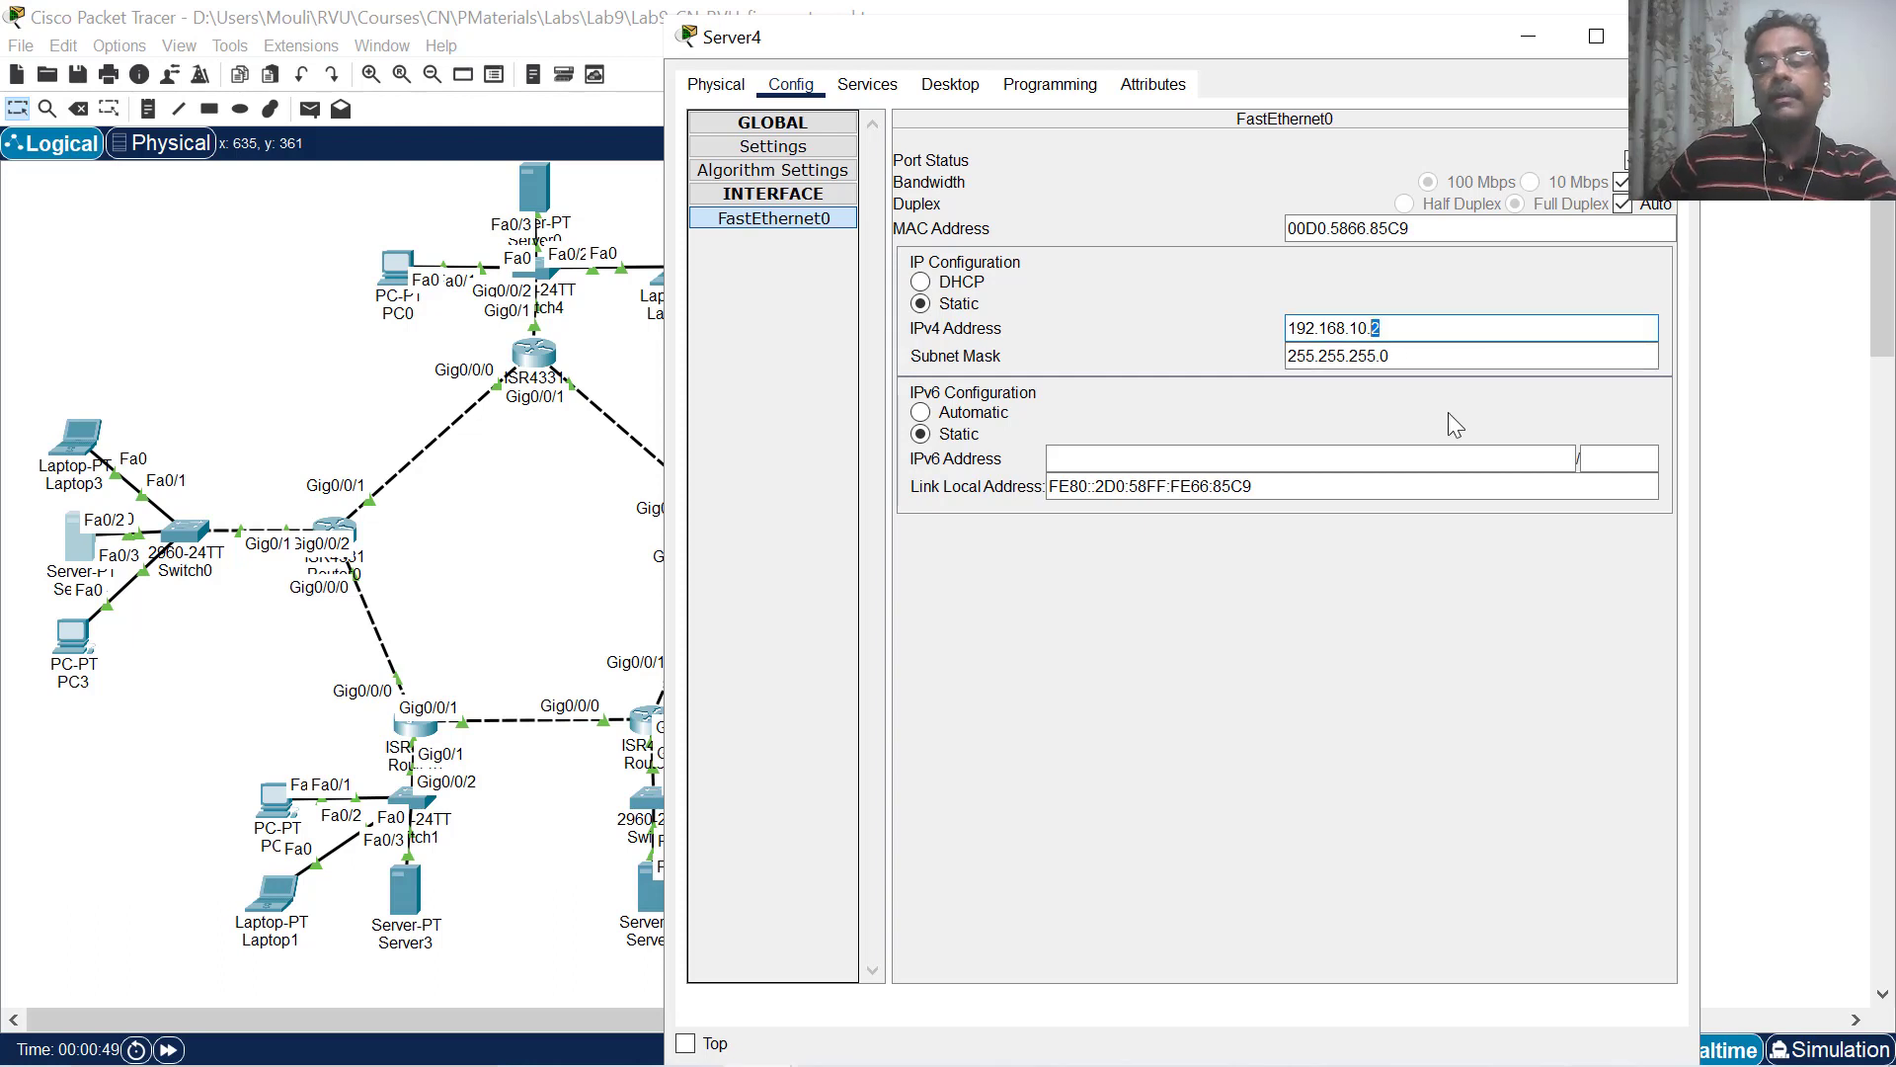
{"action": "left_click_drag", "start_coordinate": [1377, 363], "coordinate": [1273, 363]}
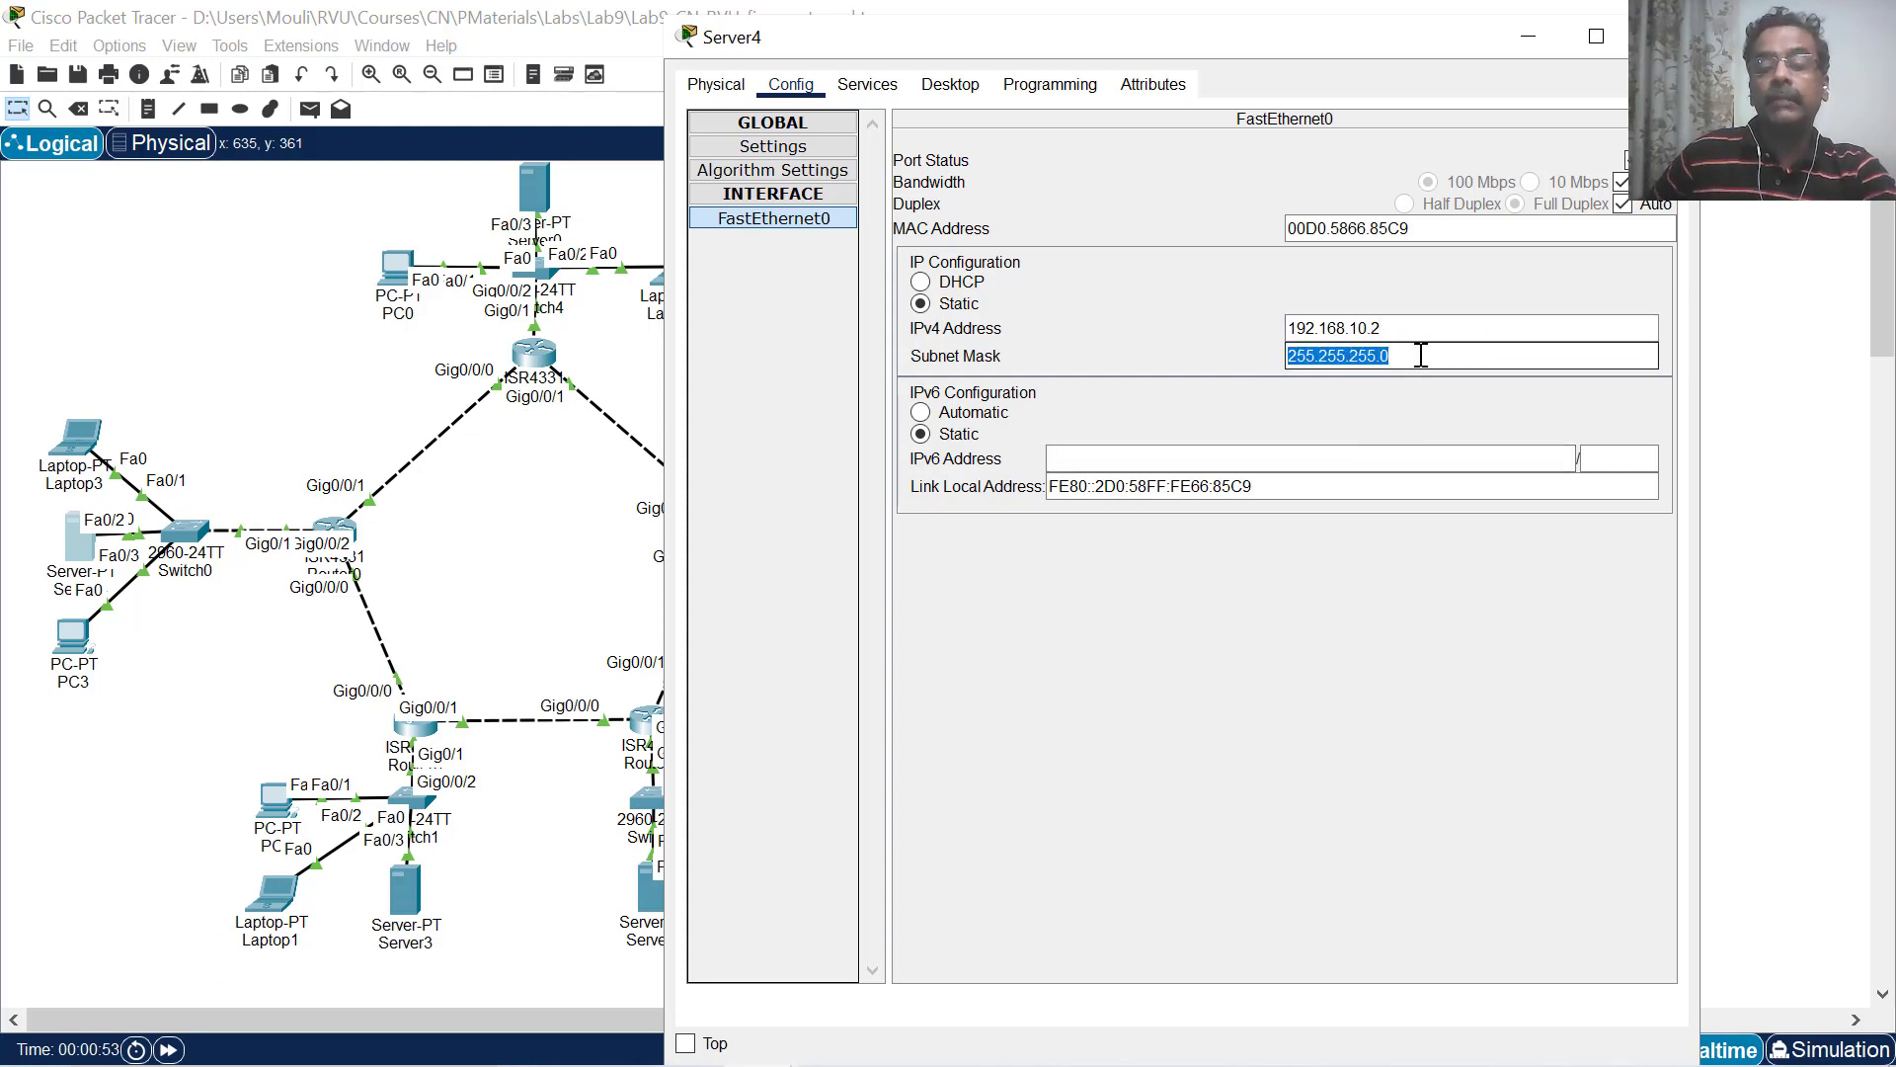
Review Server4's DHCP service pool, including its default gateway, DNS server, start IP address and subnet mask.
{"action": "left_click", "coordinate": [867, 85]}
{"action": "left_click", "coordinate": [786, 175]}
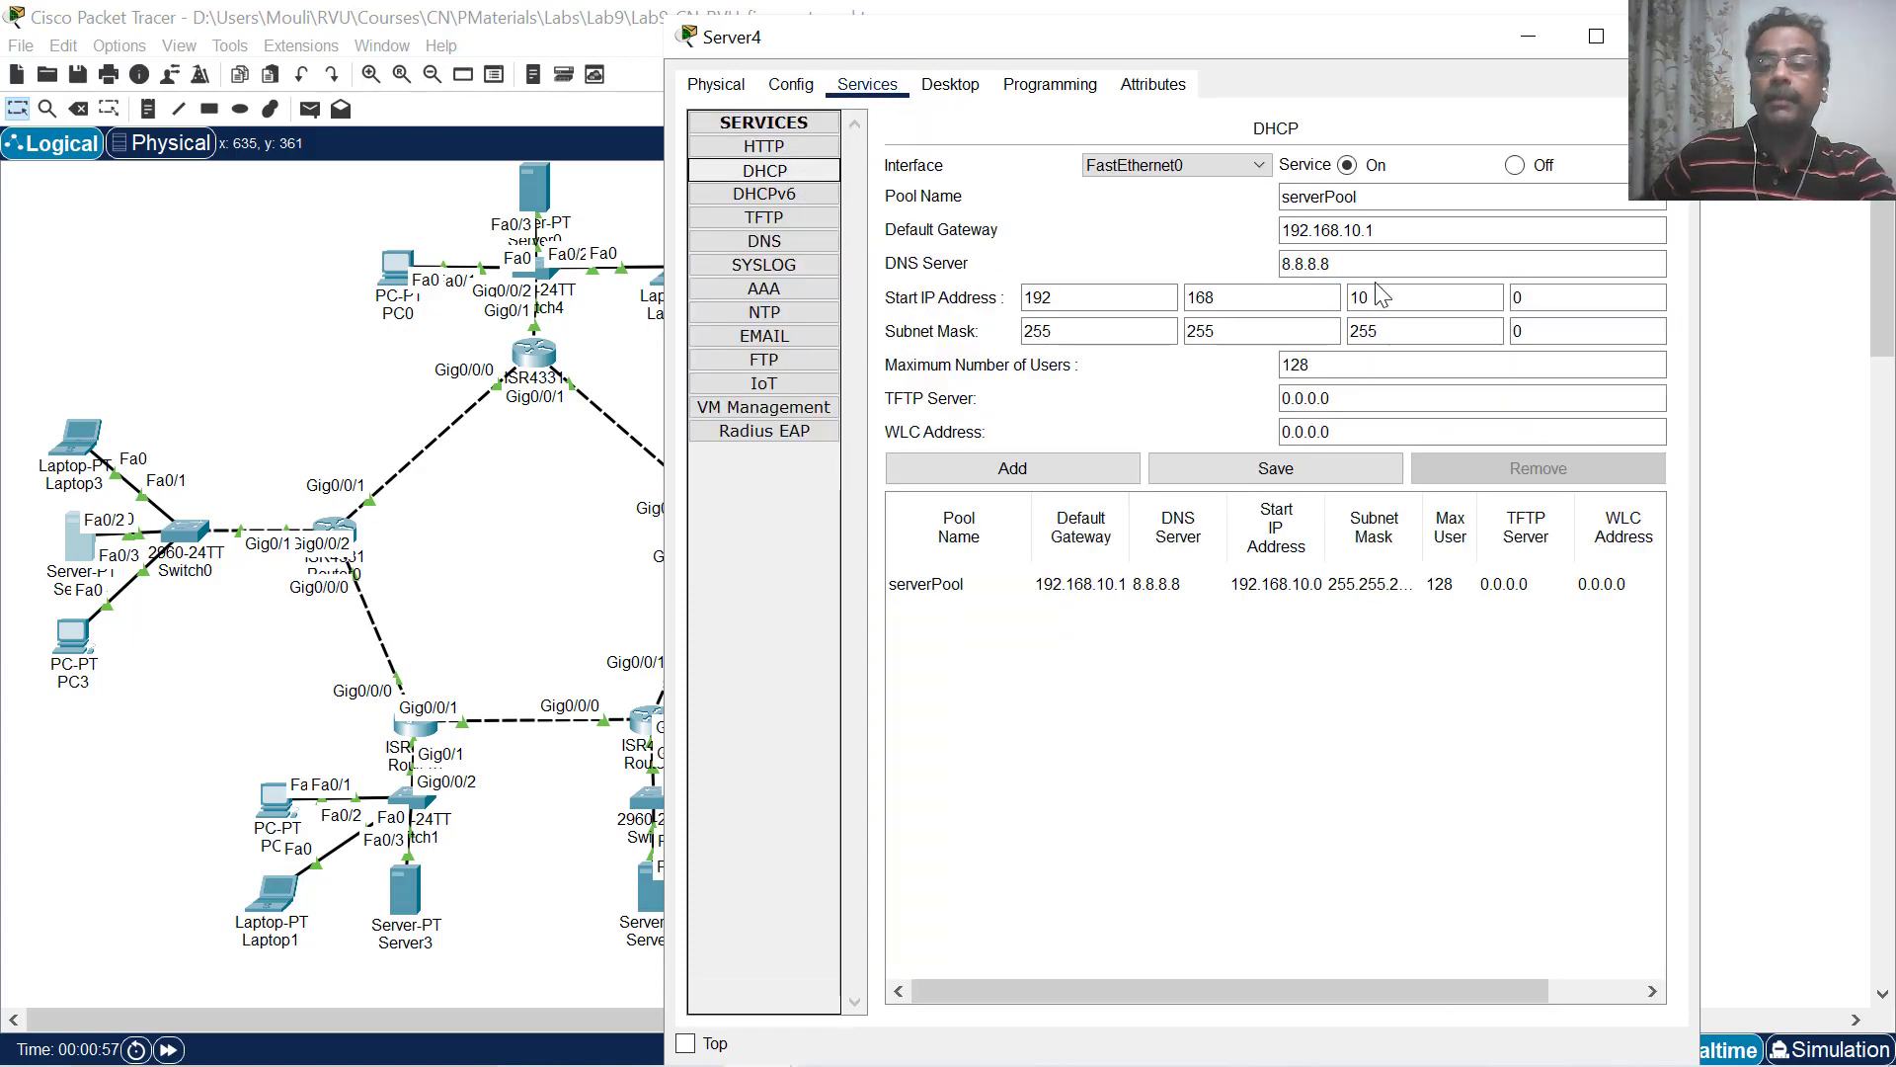
{"action": "left_click_drag", "start_coordinate": [1373, 230], "coordinate": [1277, 265]}
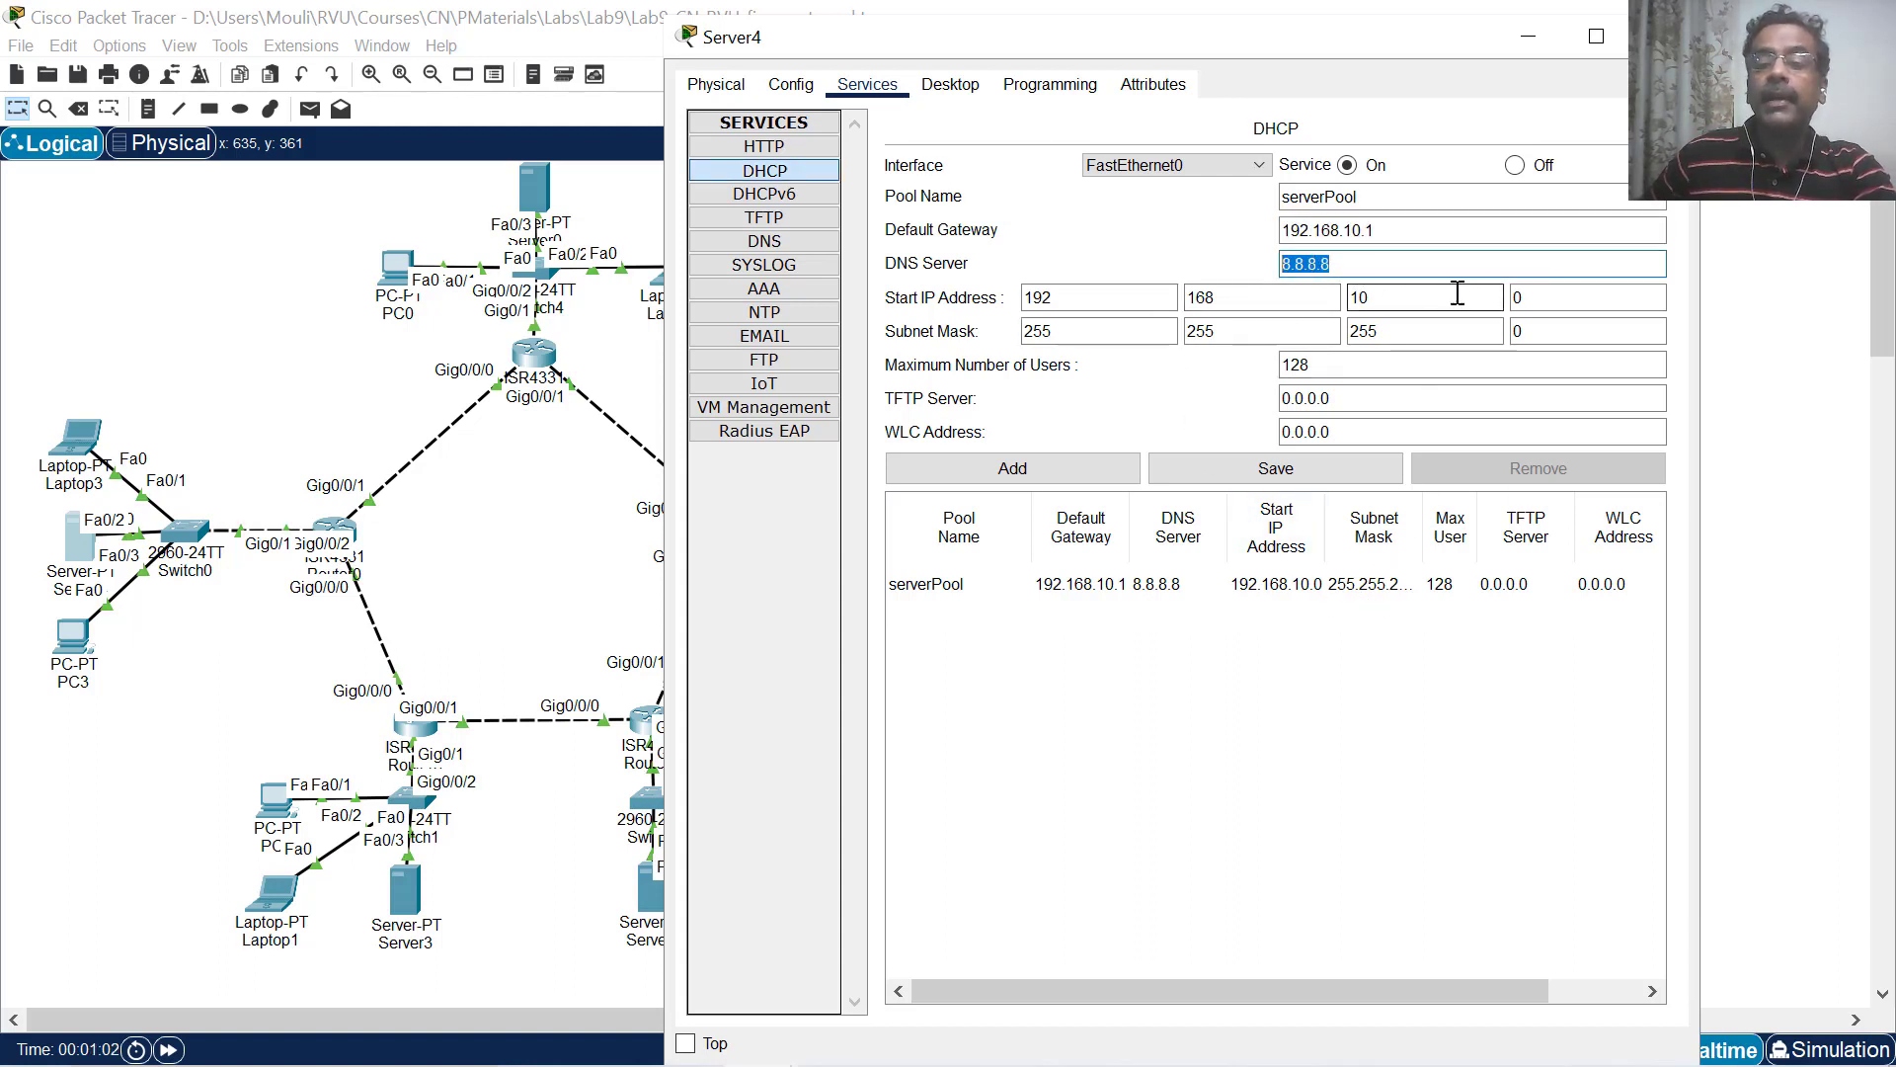
{"action": "left_click", "coordinate": [1574, 335]}
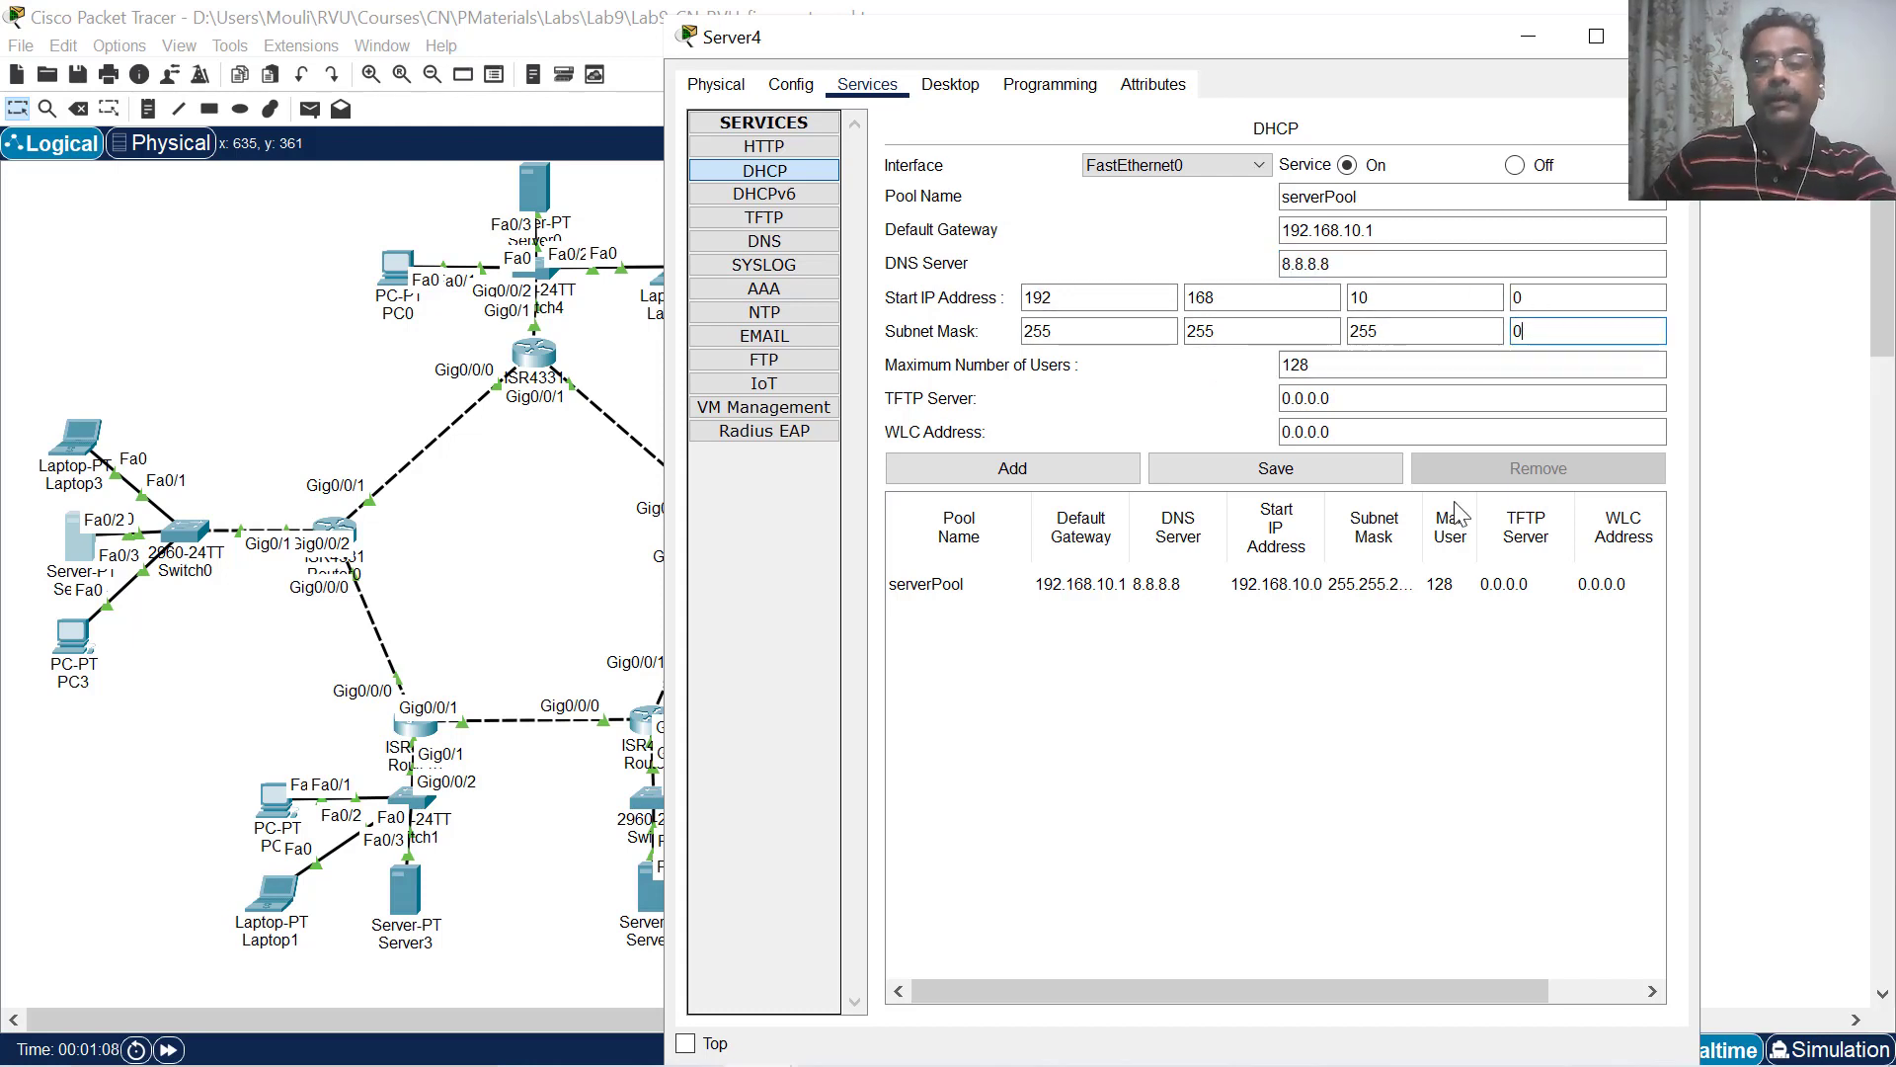
{"action": "left_click", "coordinate": [1393, 230]}
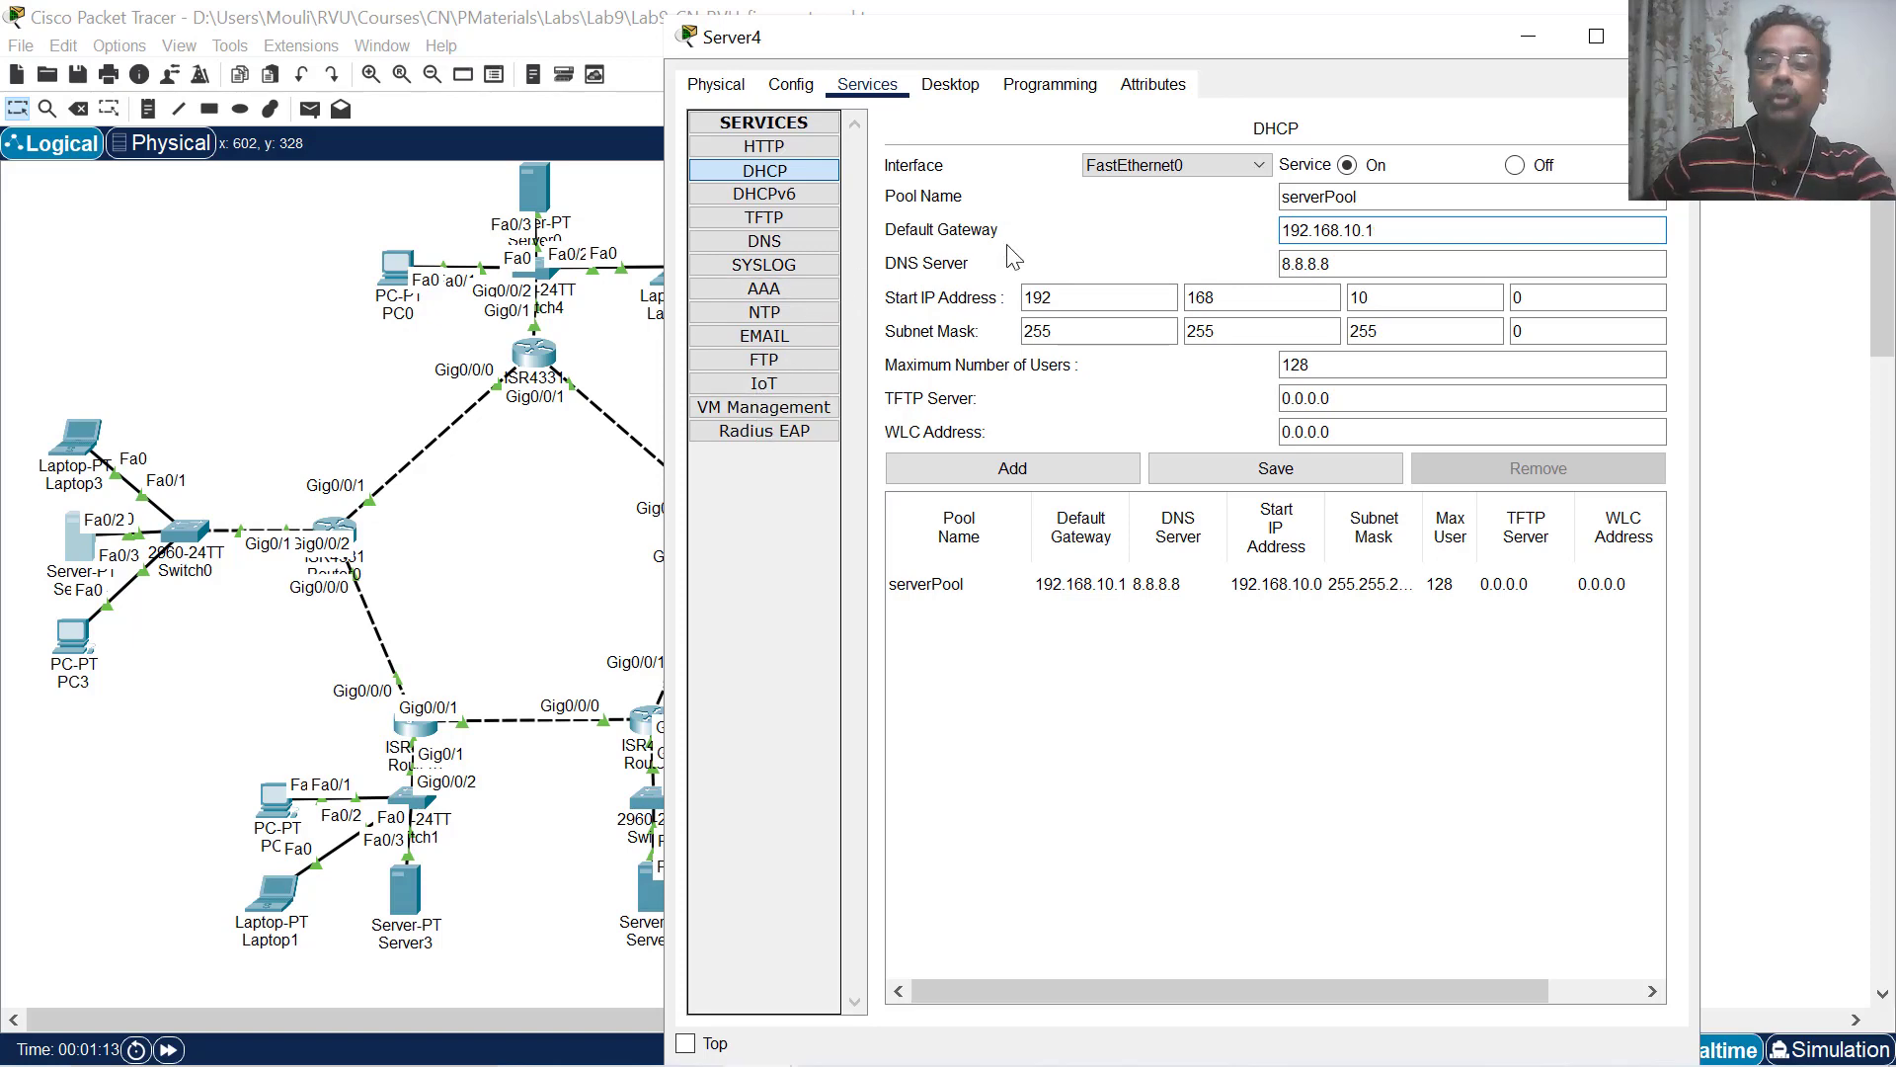
Recheck Server4's FastEthernet0 settings, highlight the IPv4 address and close the server window.
{"action": "left_click", "coordinate": [790, 84]}
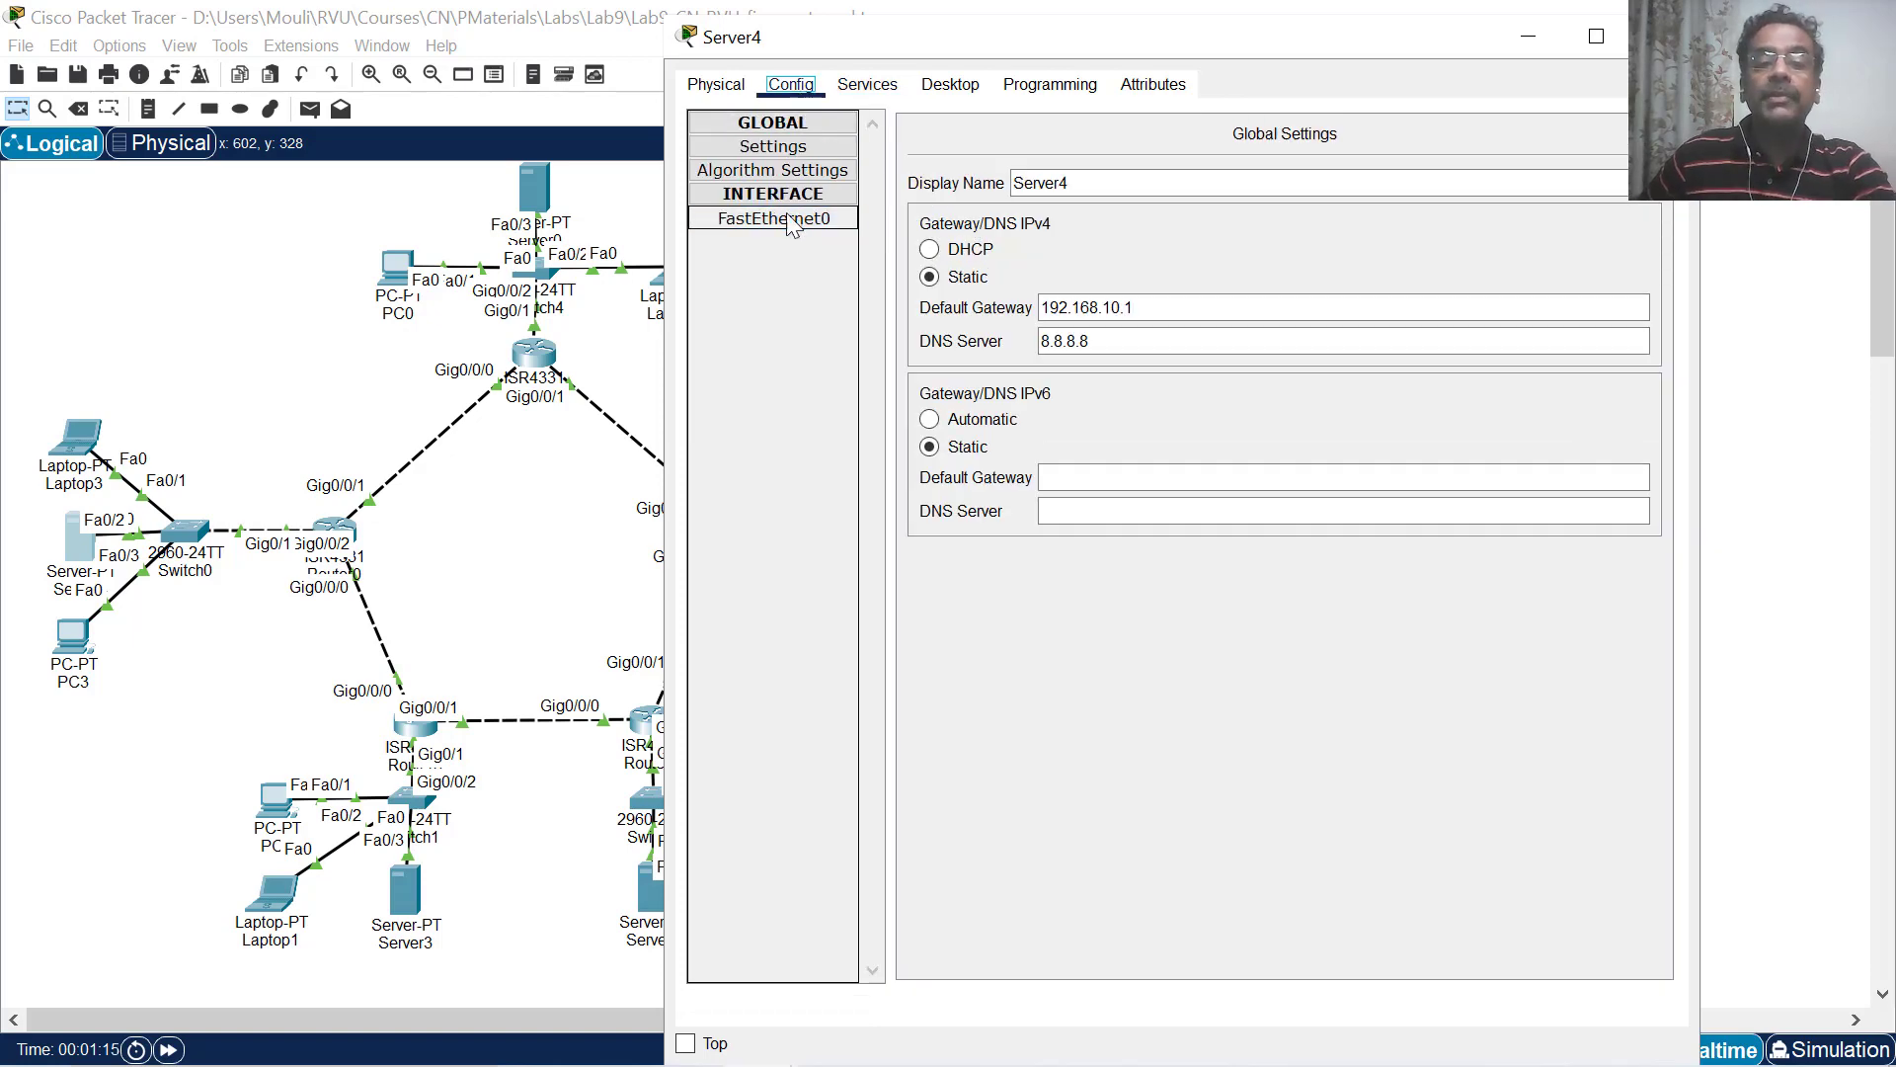
{"action": "left_click", "coordinate": [790, 220]}
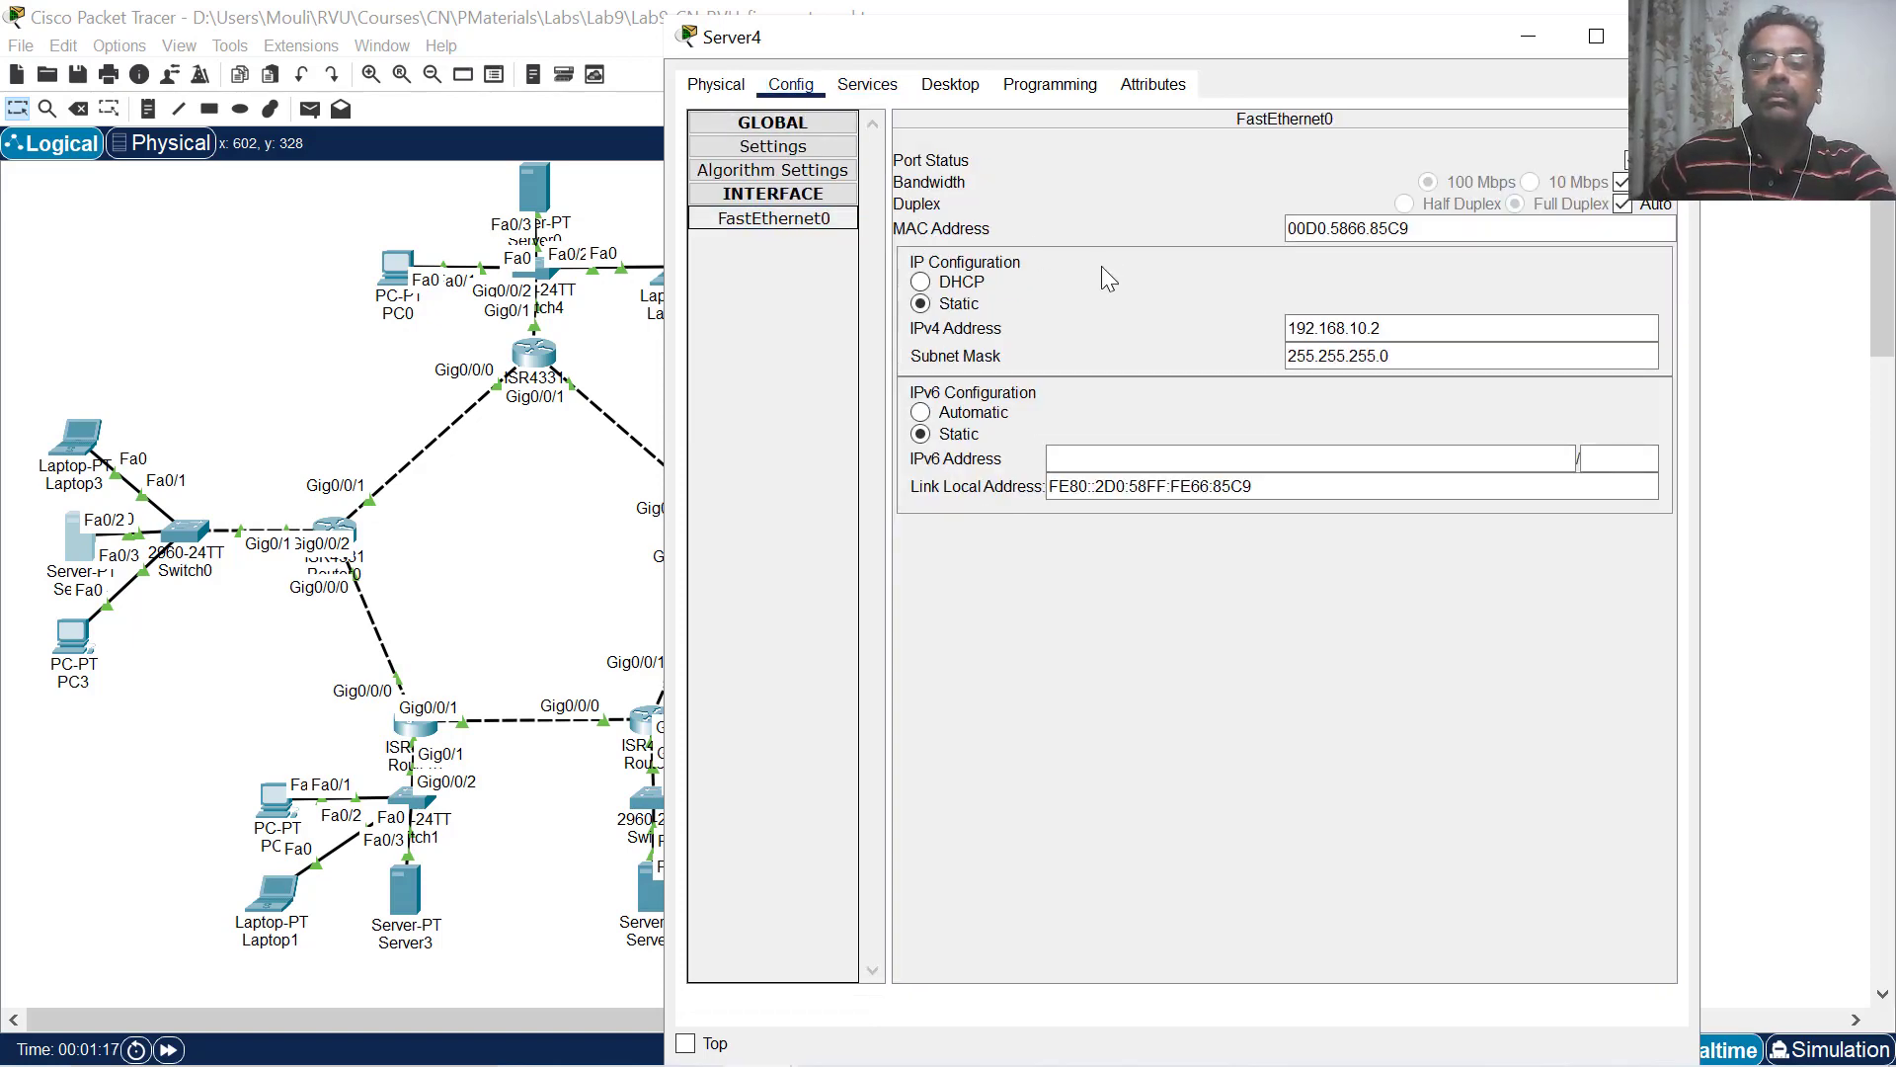
{"action": "left_click_drag", "start_coordinate": [1396, 326], "coordinate": [1215, 320]}
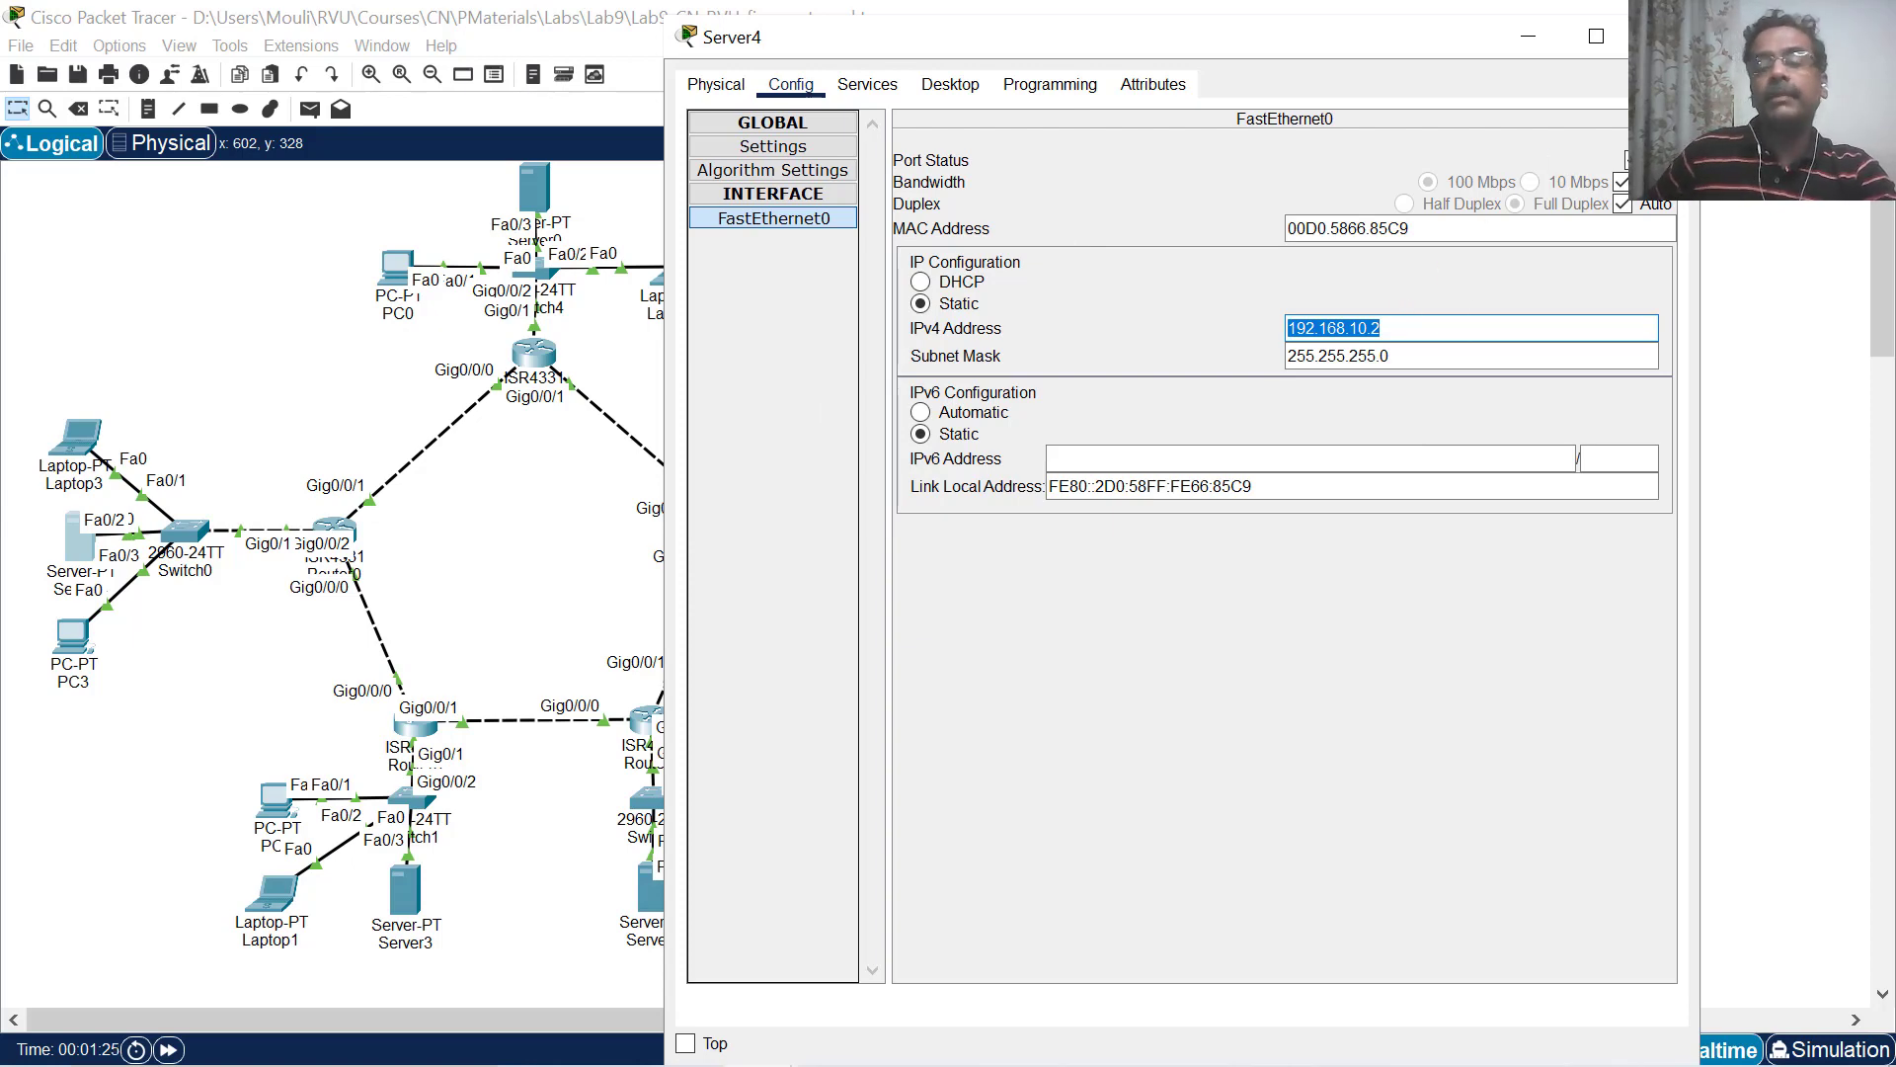
{"action": "left_click", "coordinate": [1664, 36]}
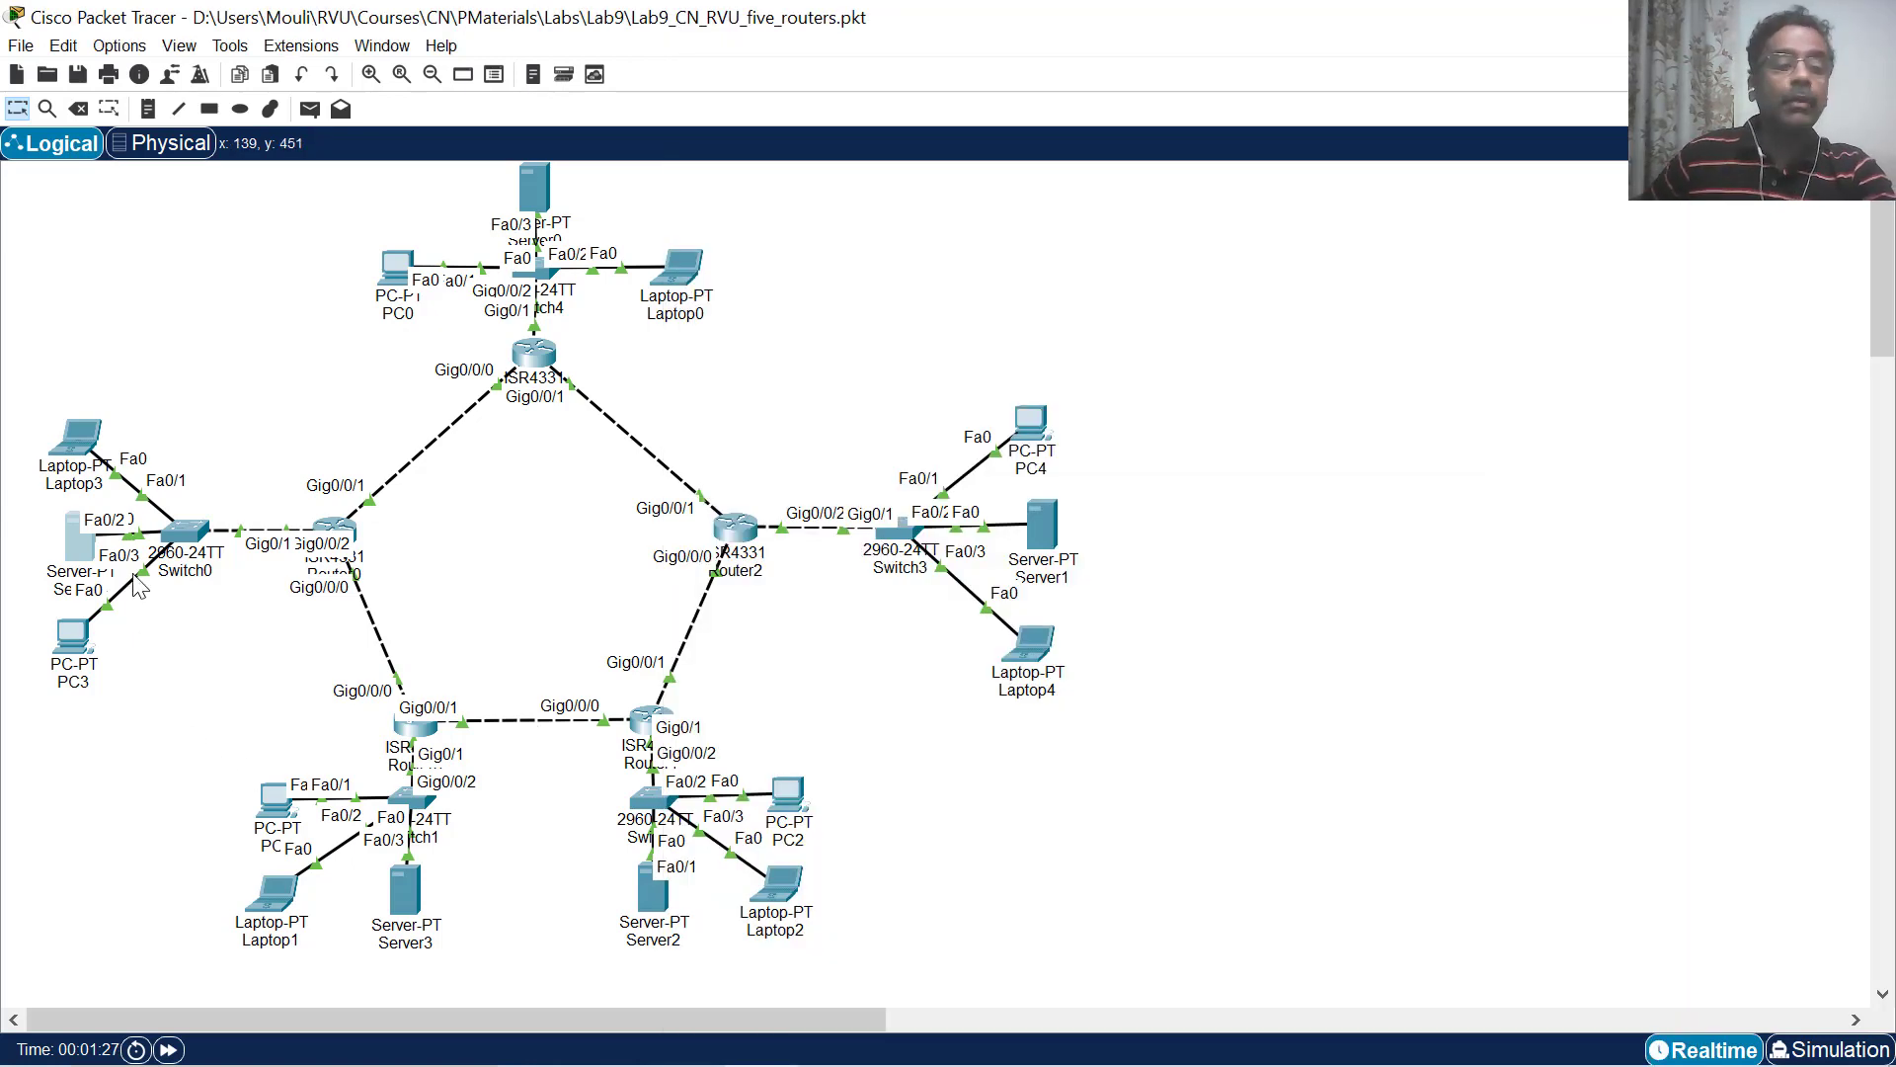
Check the DHCP-assigned gateway and FastEthernet0 address of Laptop3, and close its window.
{"action": "left_click", "coordinate": [83, 431]}
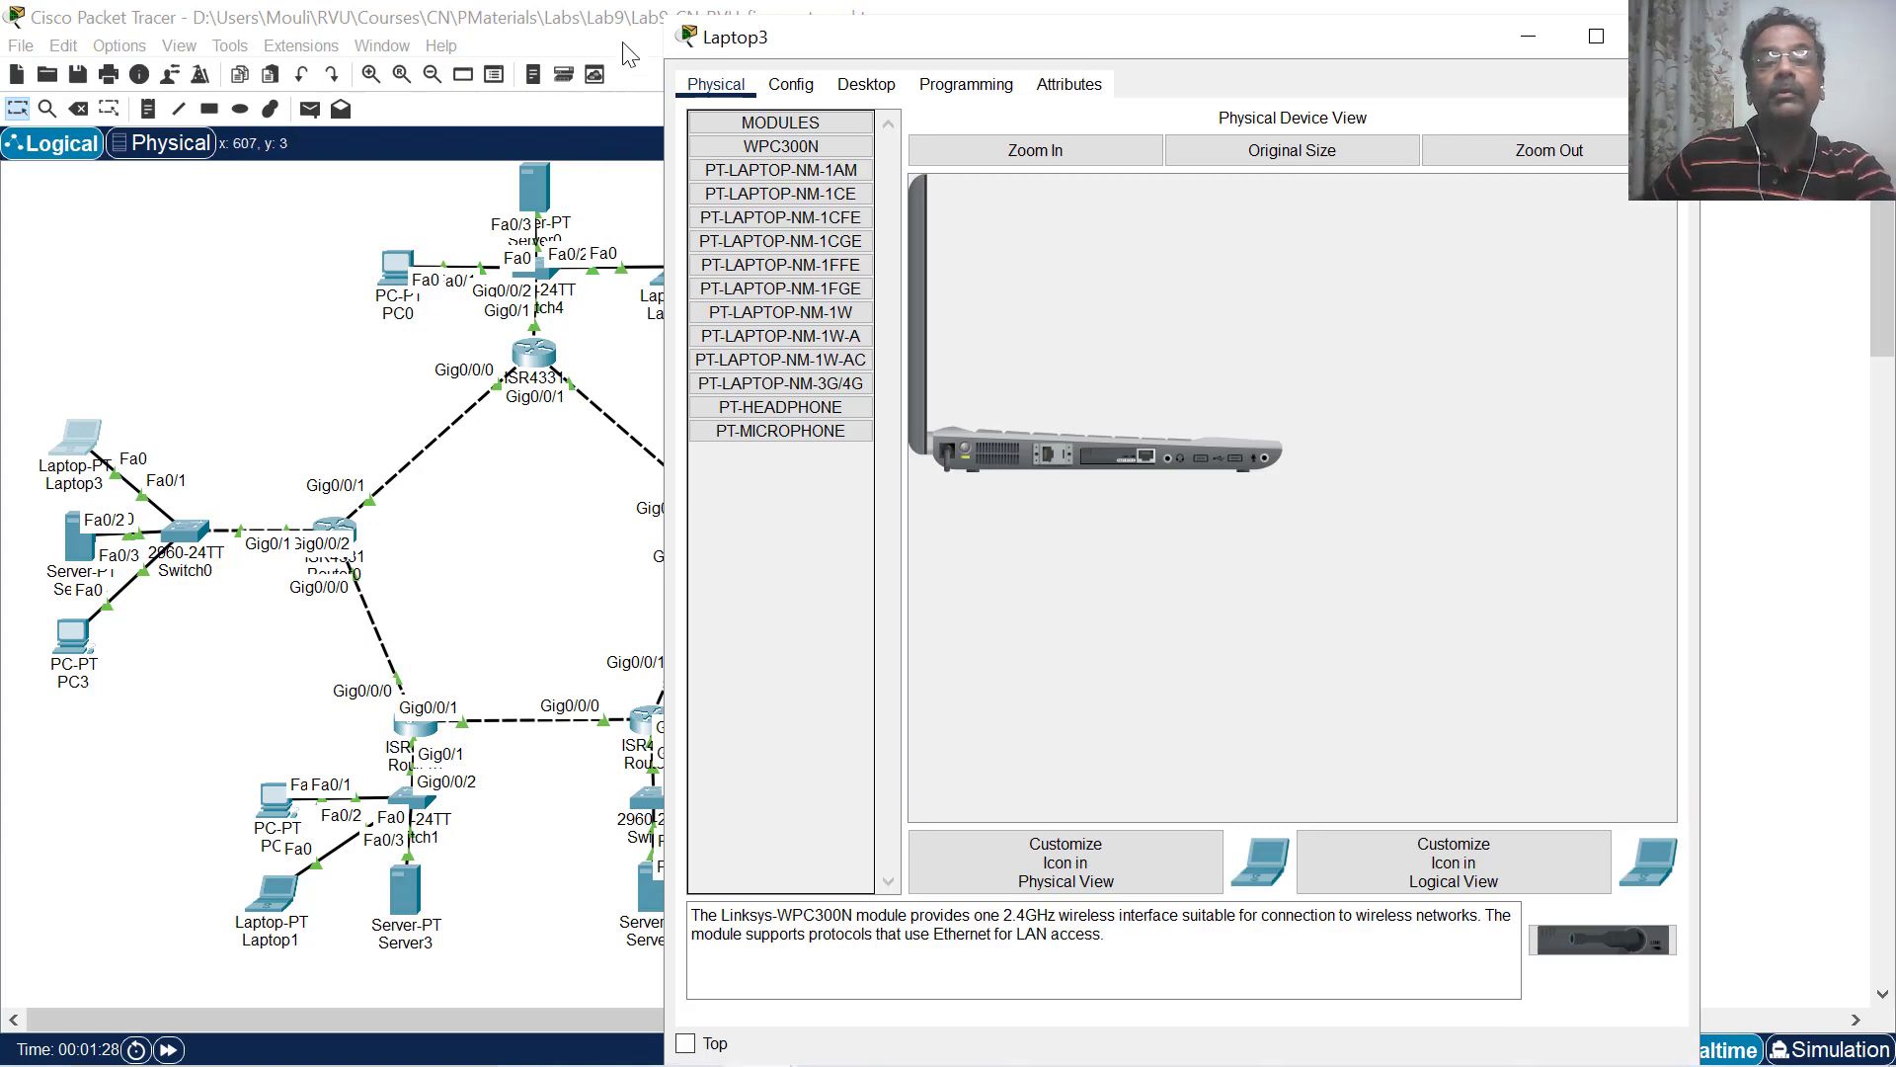
{"action": "left_click", "coordinate": [788, 84]}
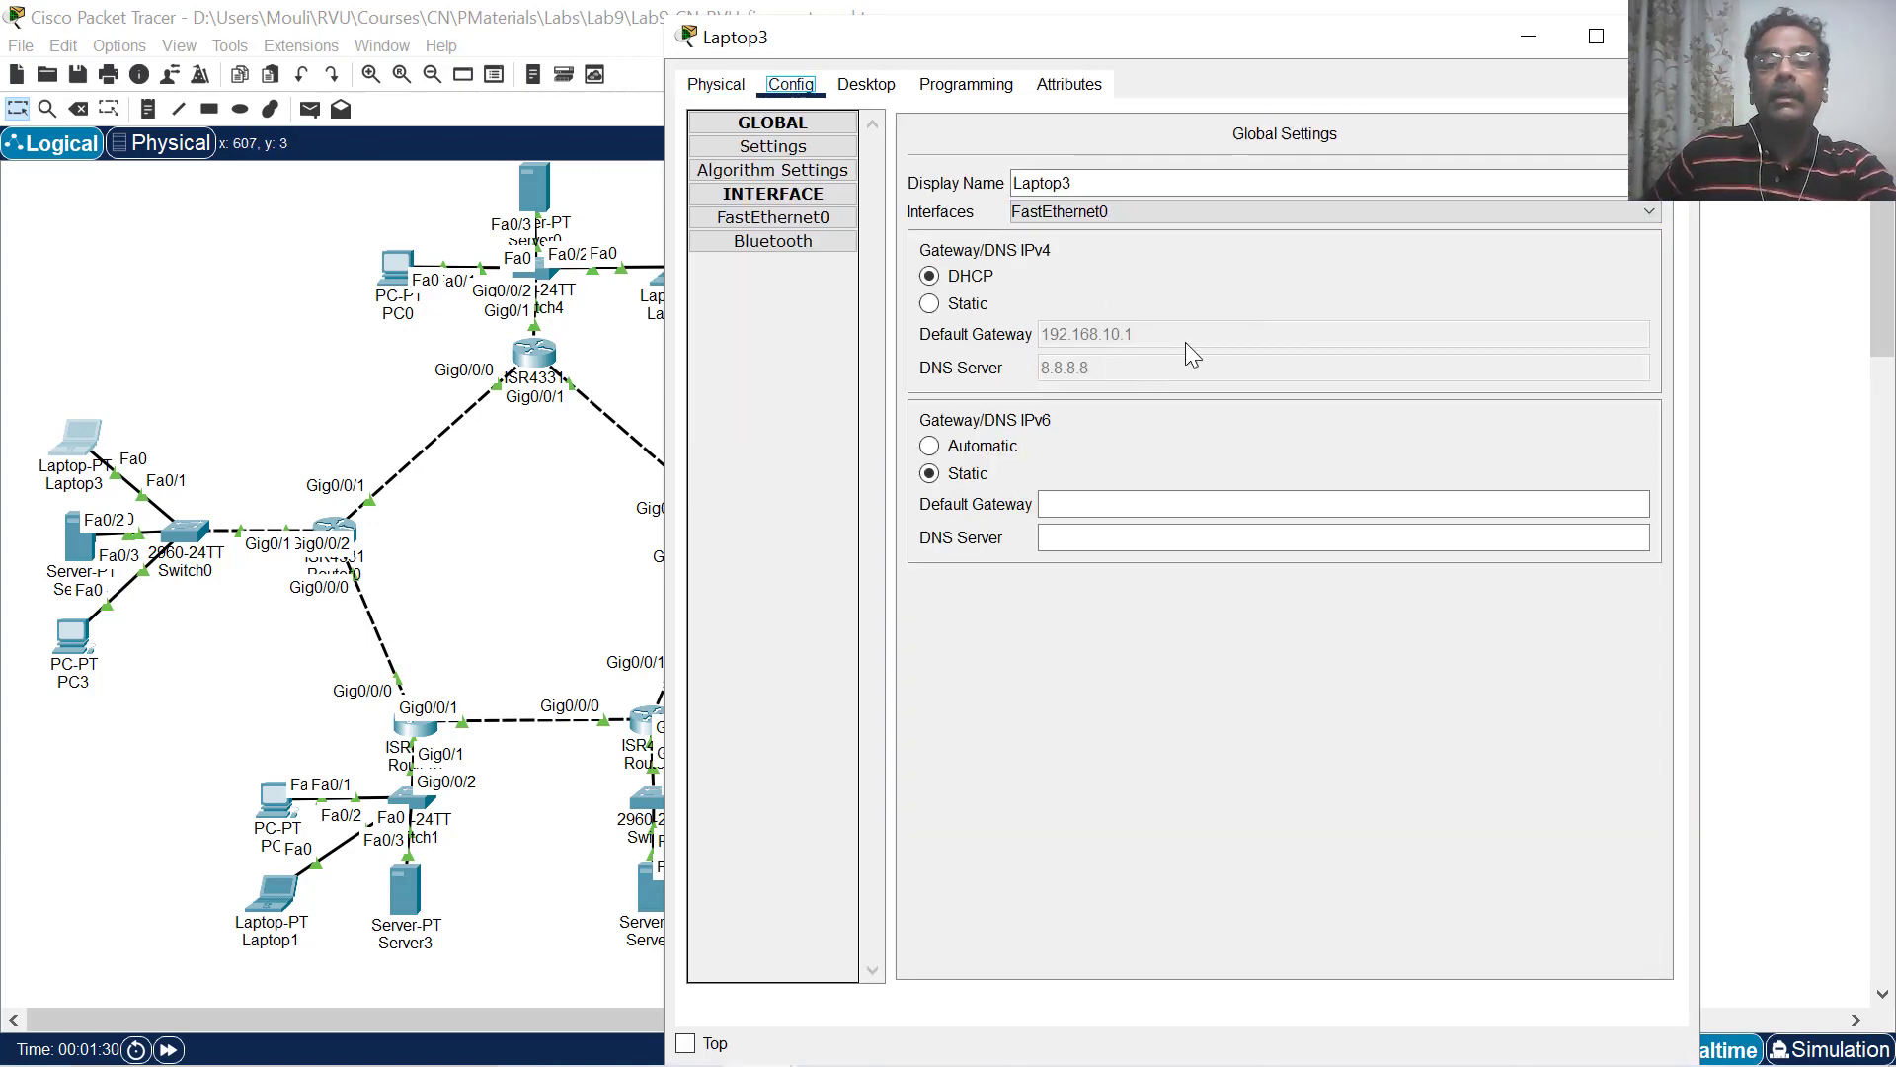
{"action": "left_click", "coordinate": [828, 217]}
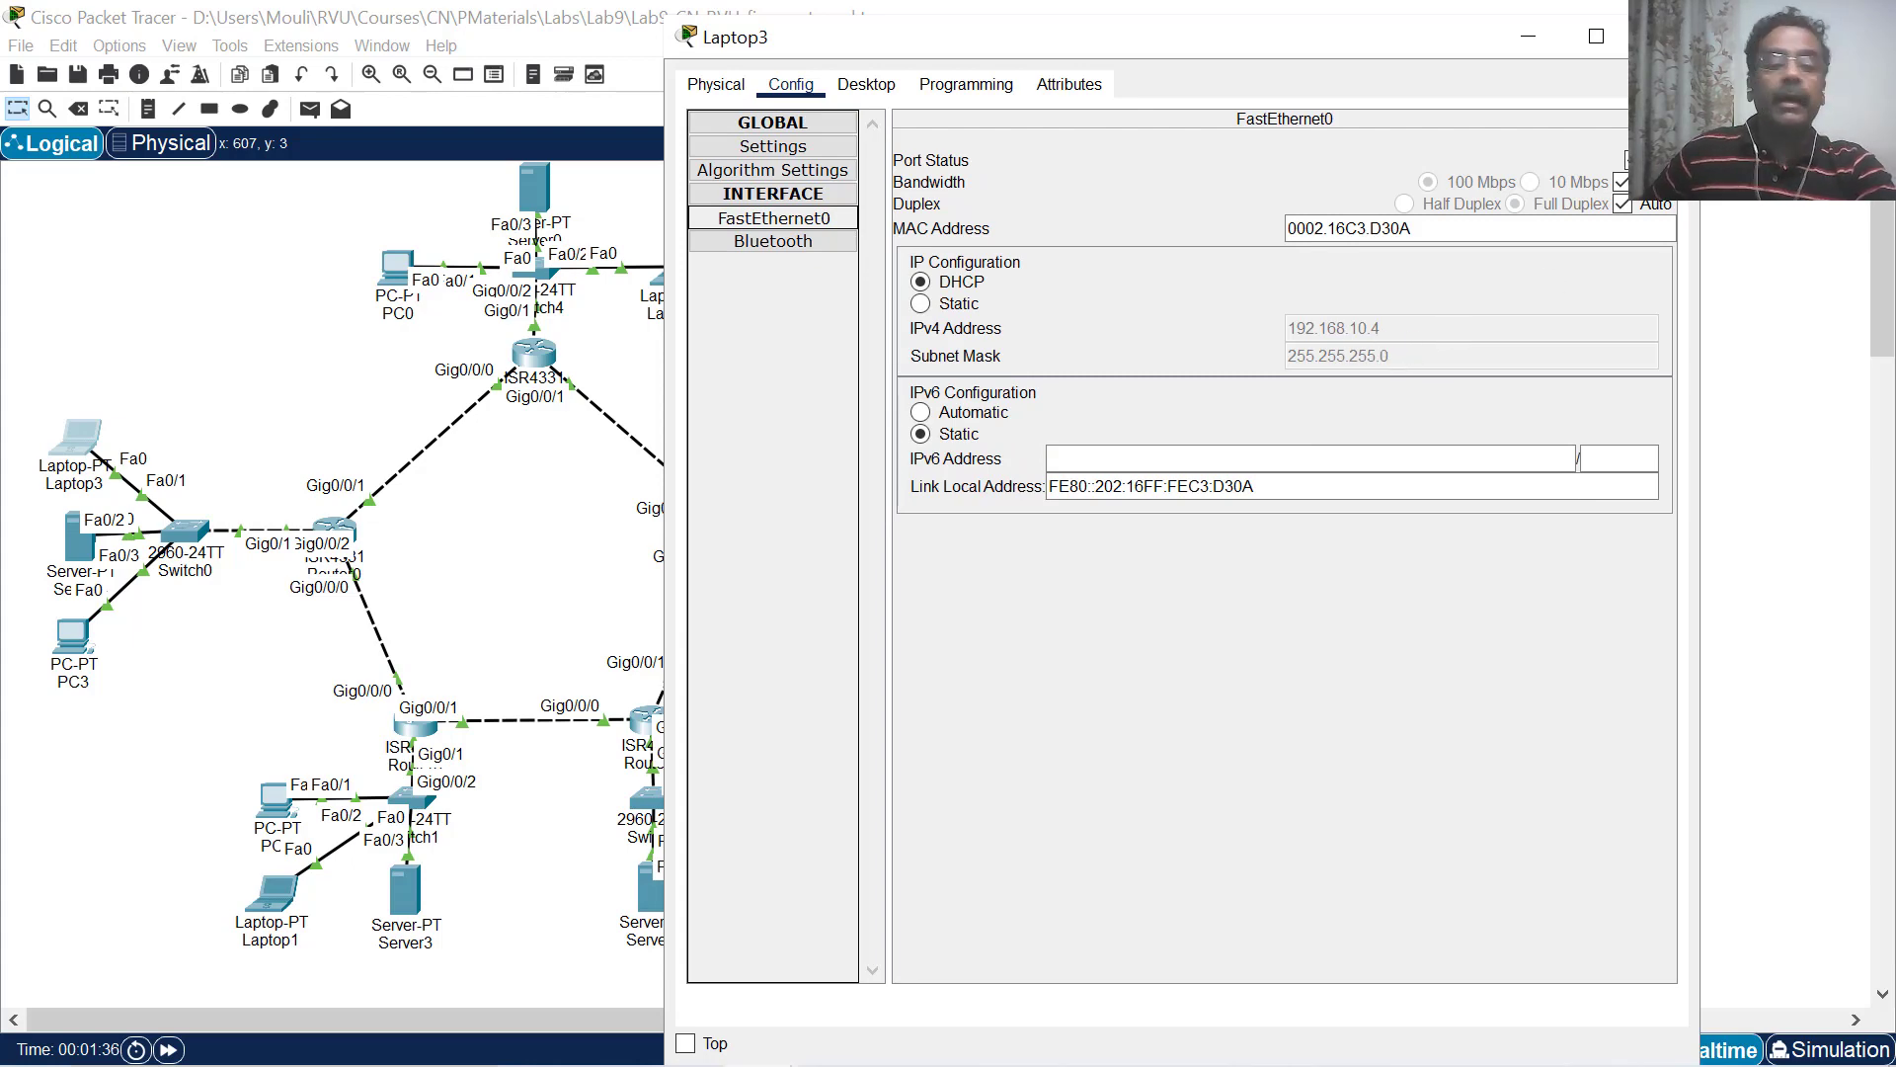
{"action": "left_click", "coordinate": [1664, 36]}
Check the DHCP-assigned gateway and FastEthernet0 address of PC3, and close its window.
{"action": "left_click", "coordinate": [81, 647]}
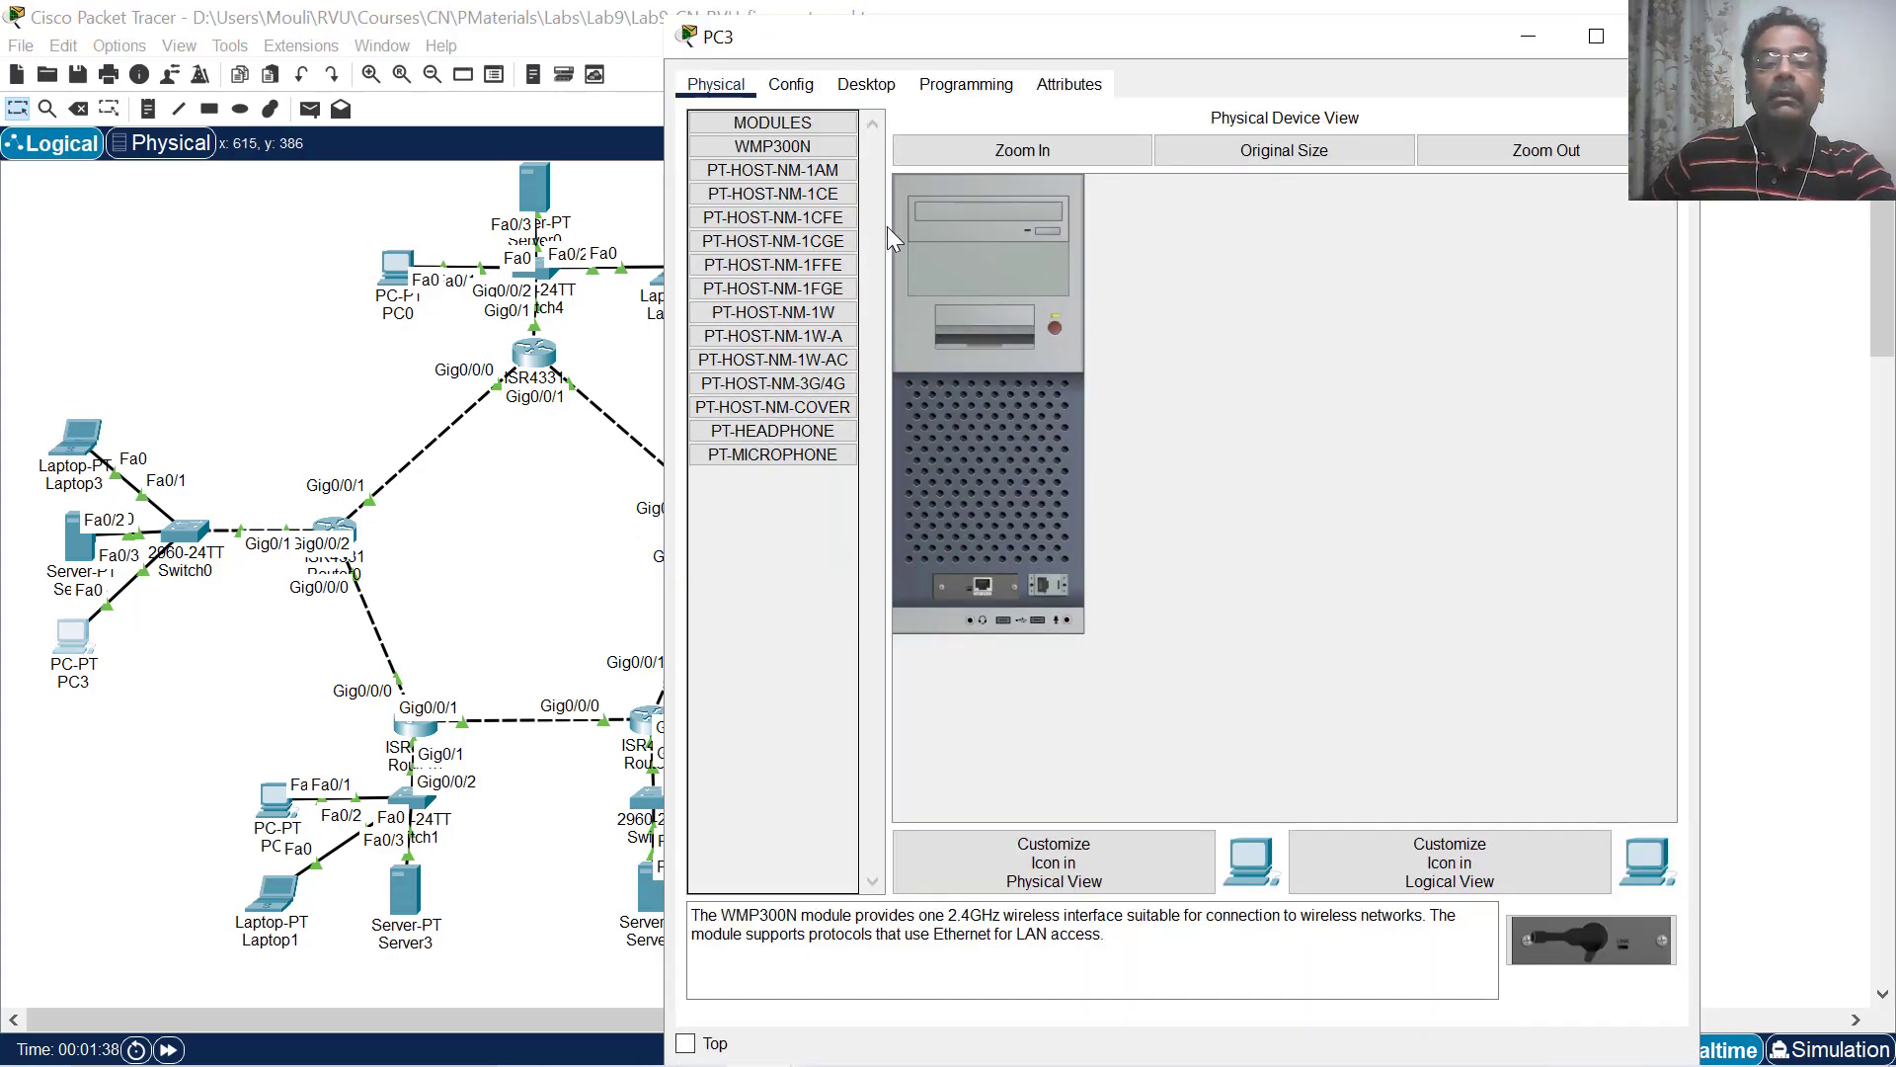
{"action": "left_click", "coordinate": [788, 87]}
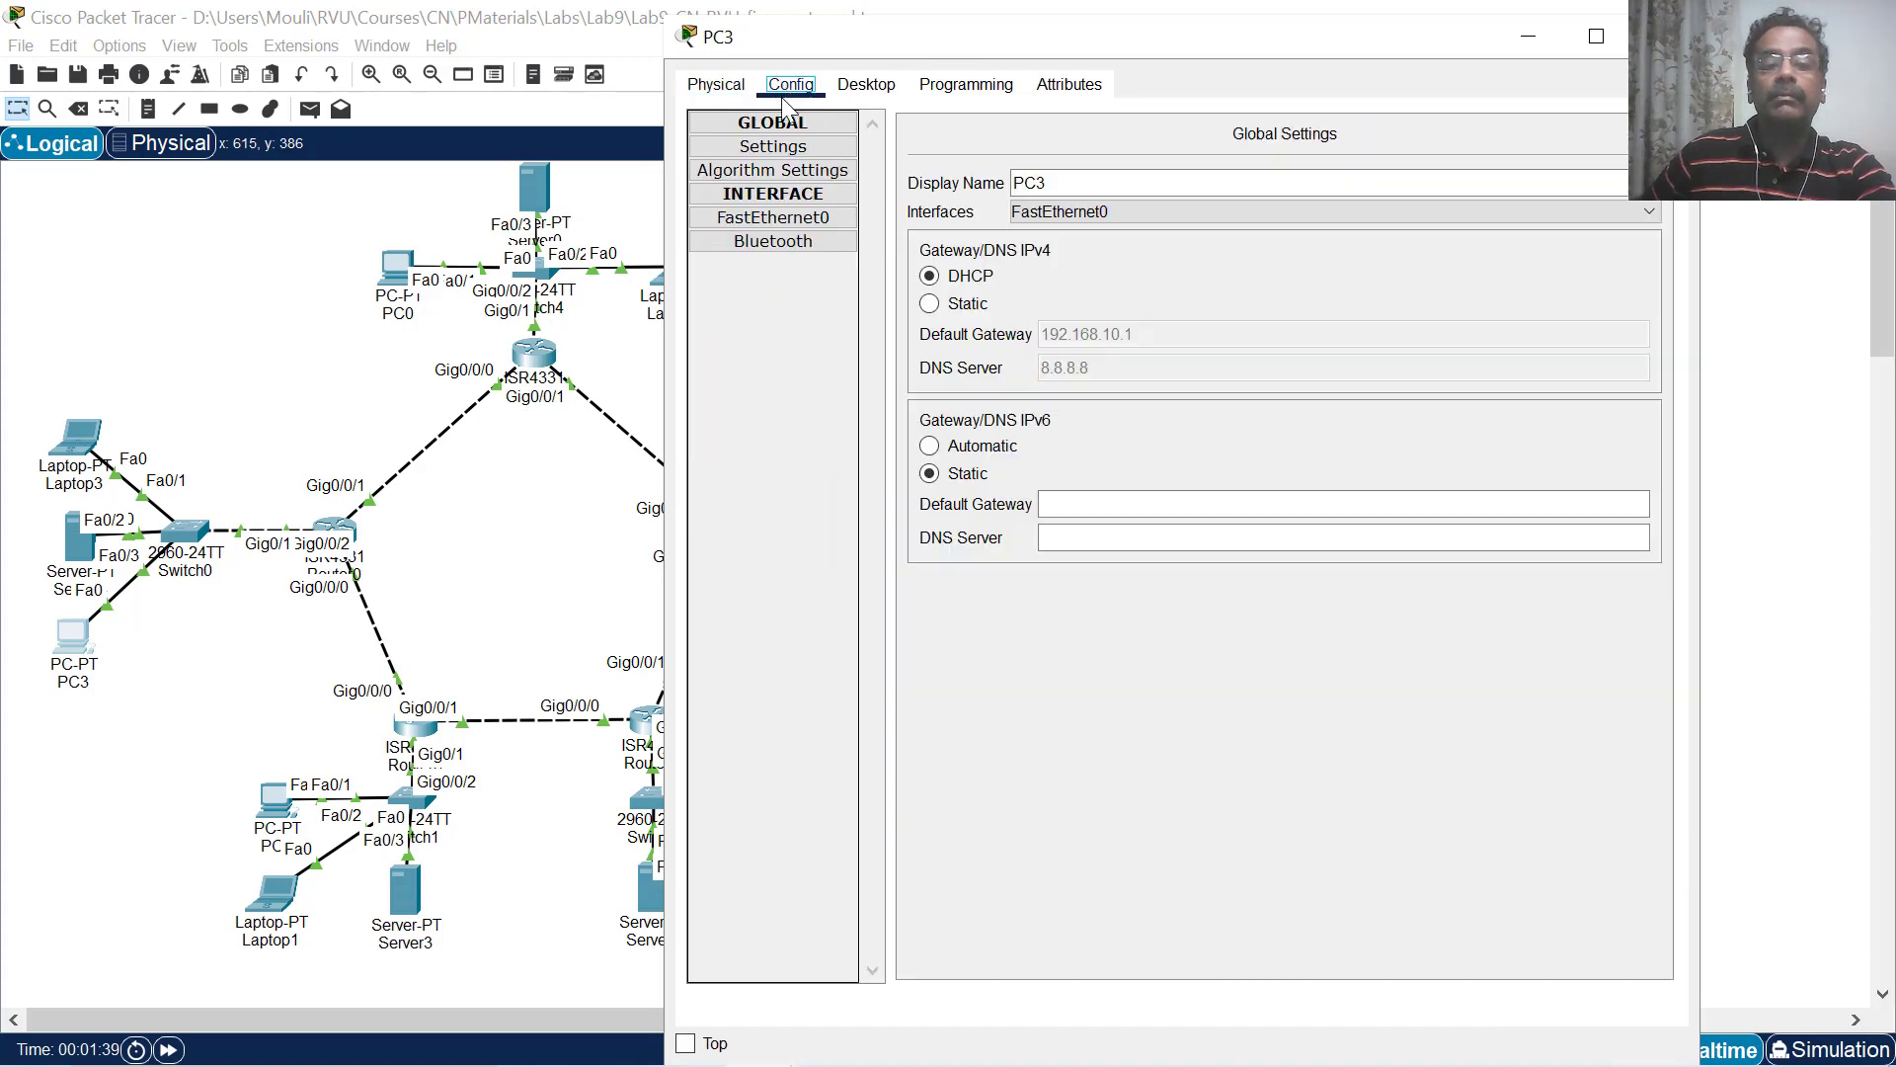
{"action": "left_click", "coordinate": [776, 221]}
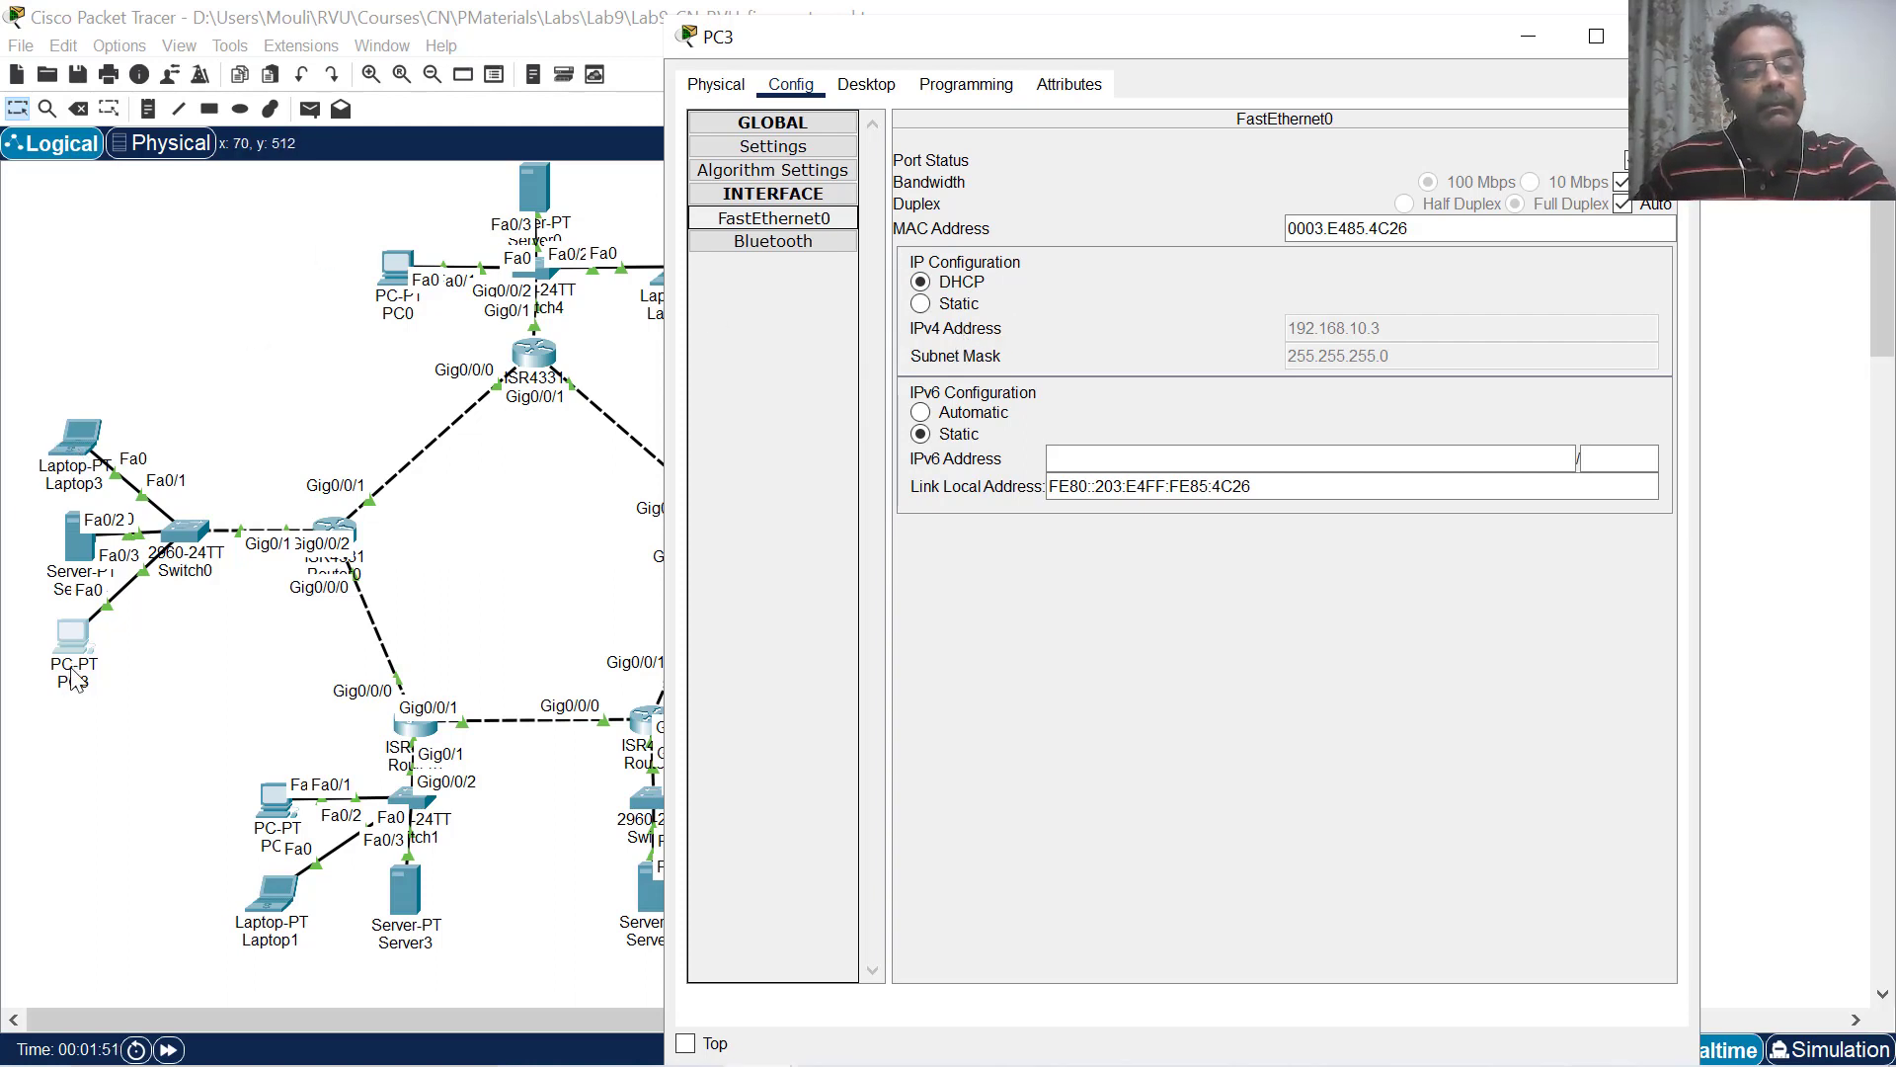
{"action": "left_click", "coordinate": [1664, 36]}
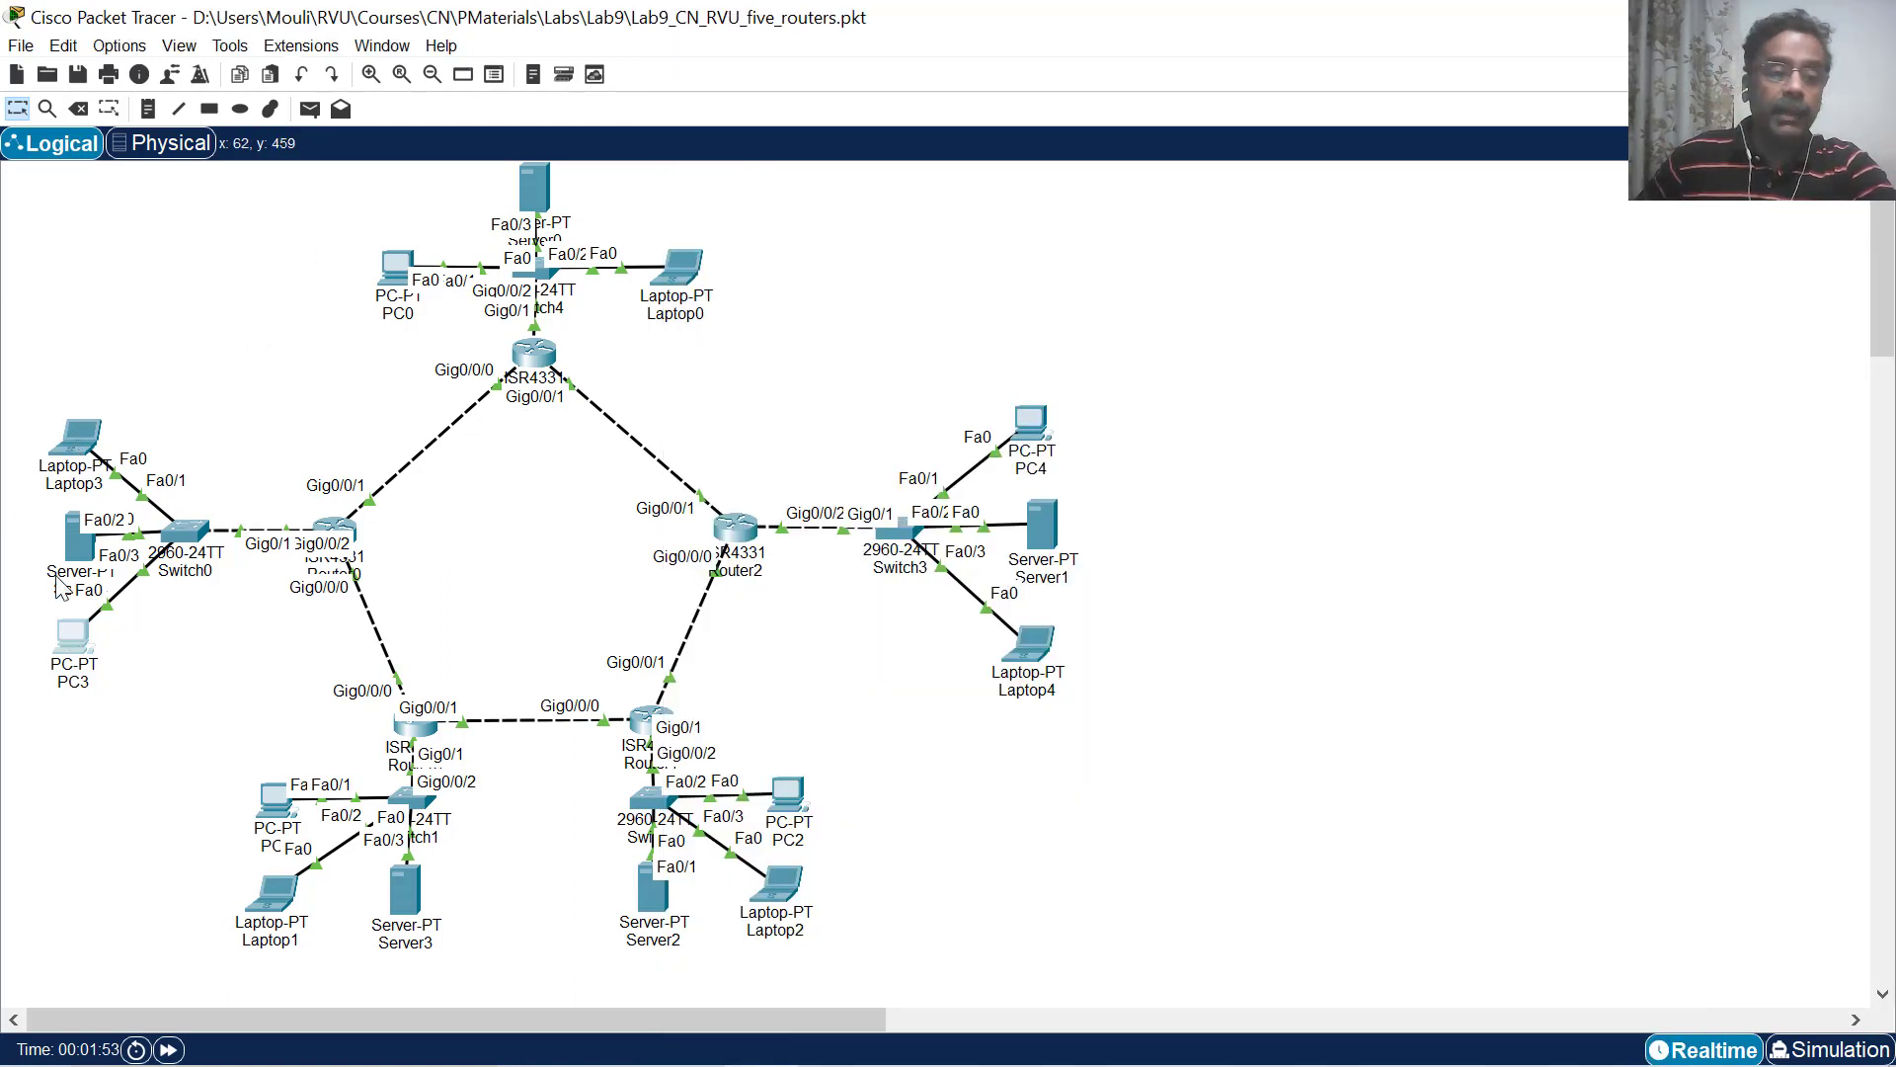
Reopen Server4's DHCP service page to check that the service is on, and close the window.
{"action": "left_click", "coordinate": [91, 555]}
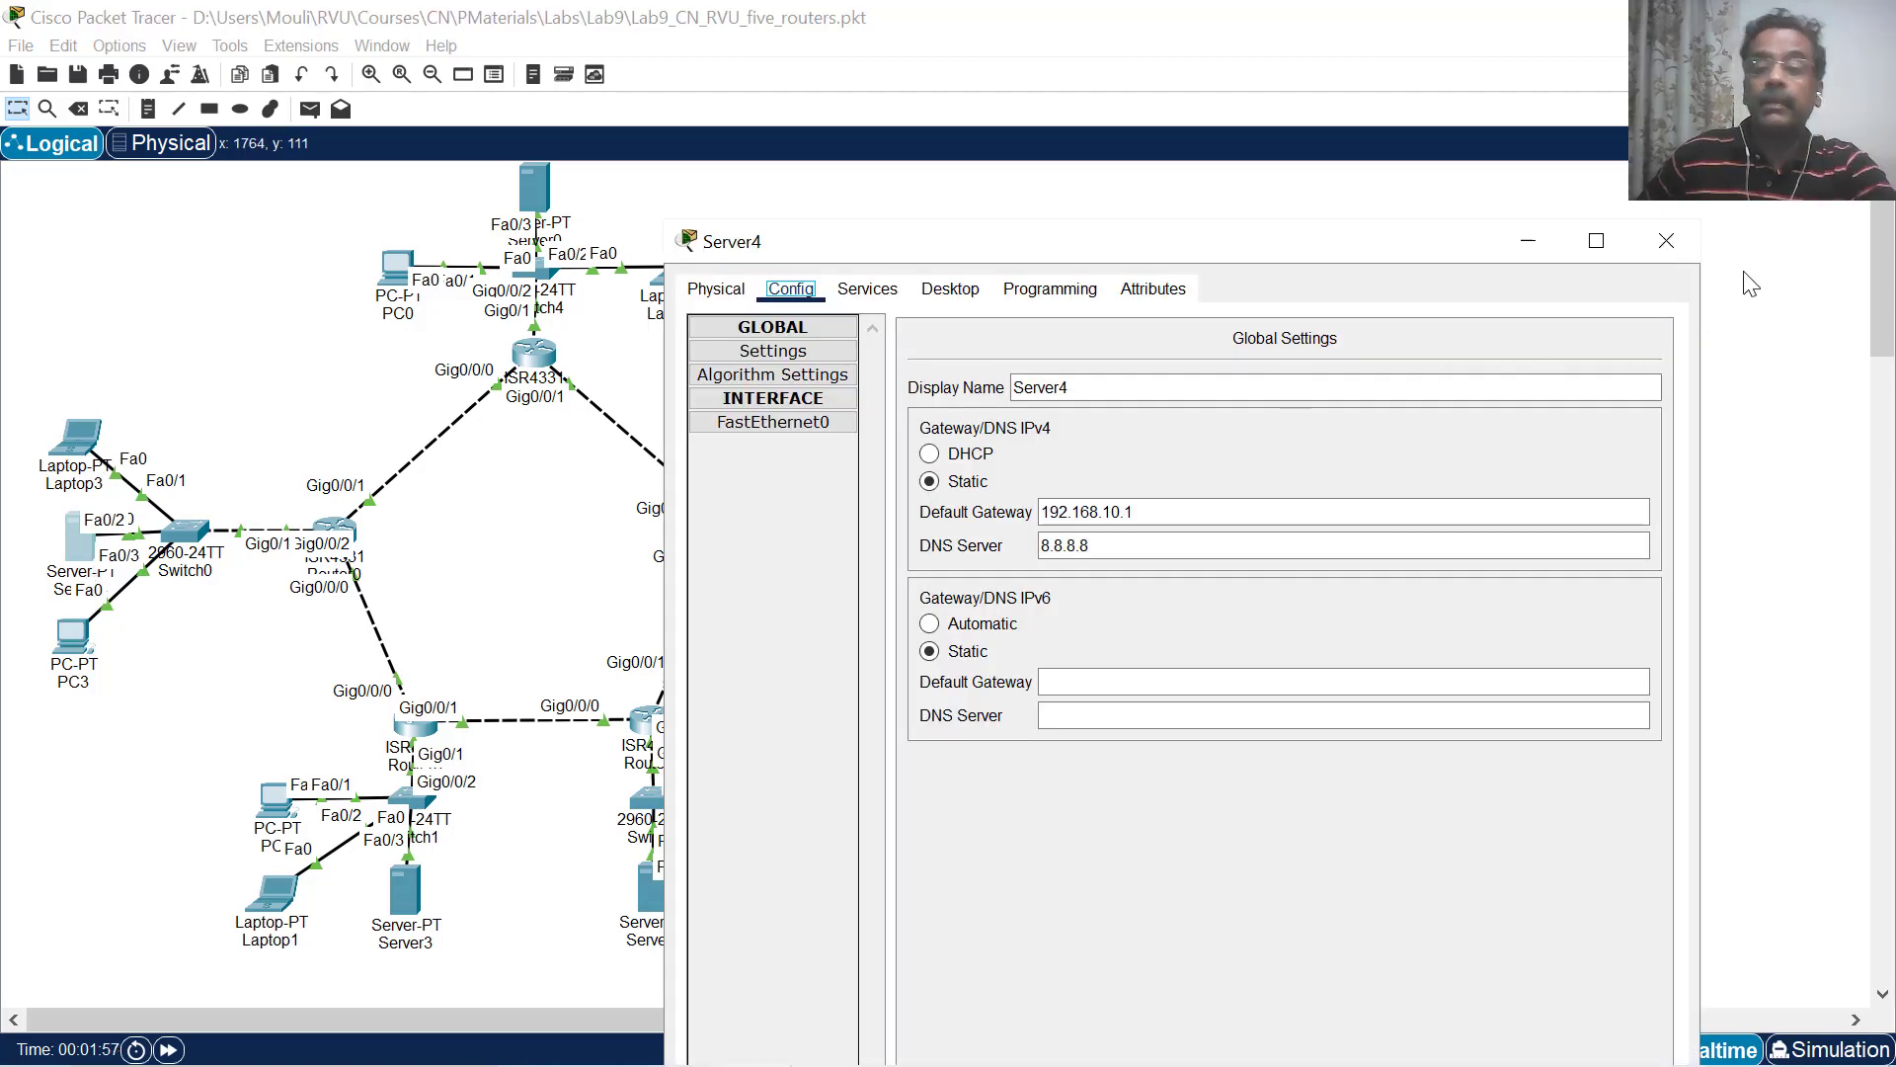
{"action": "left_click", "coordinate": [868, 289]}
{"action": "left_click", "coordinate": [805, 377]}
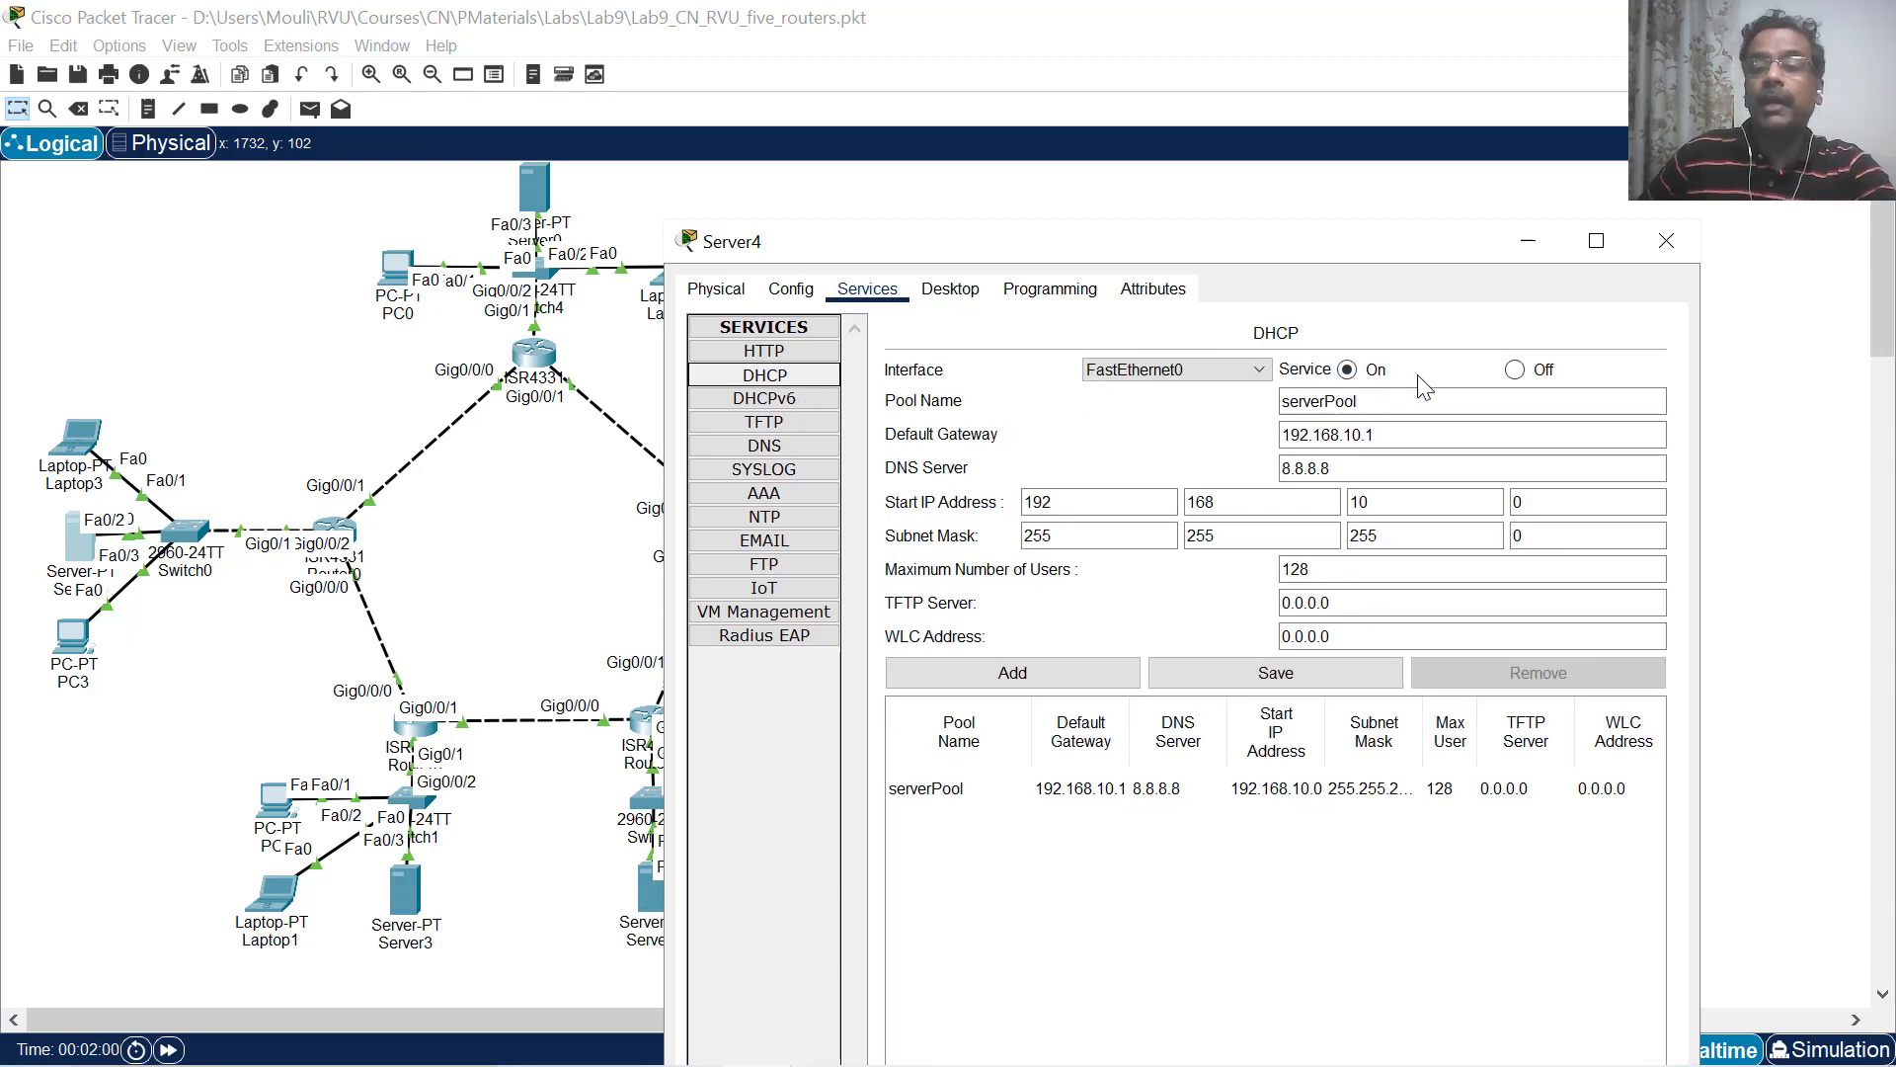
{"action": "left_click", "coordinate": [1666, 241]}
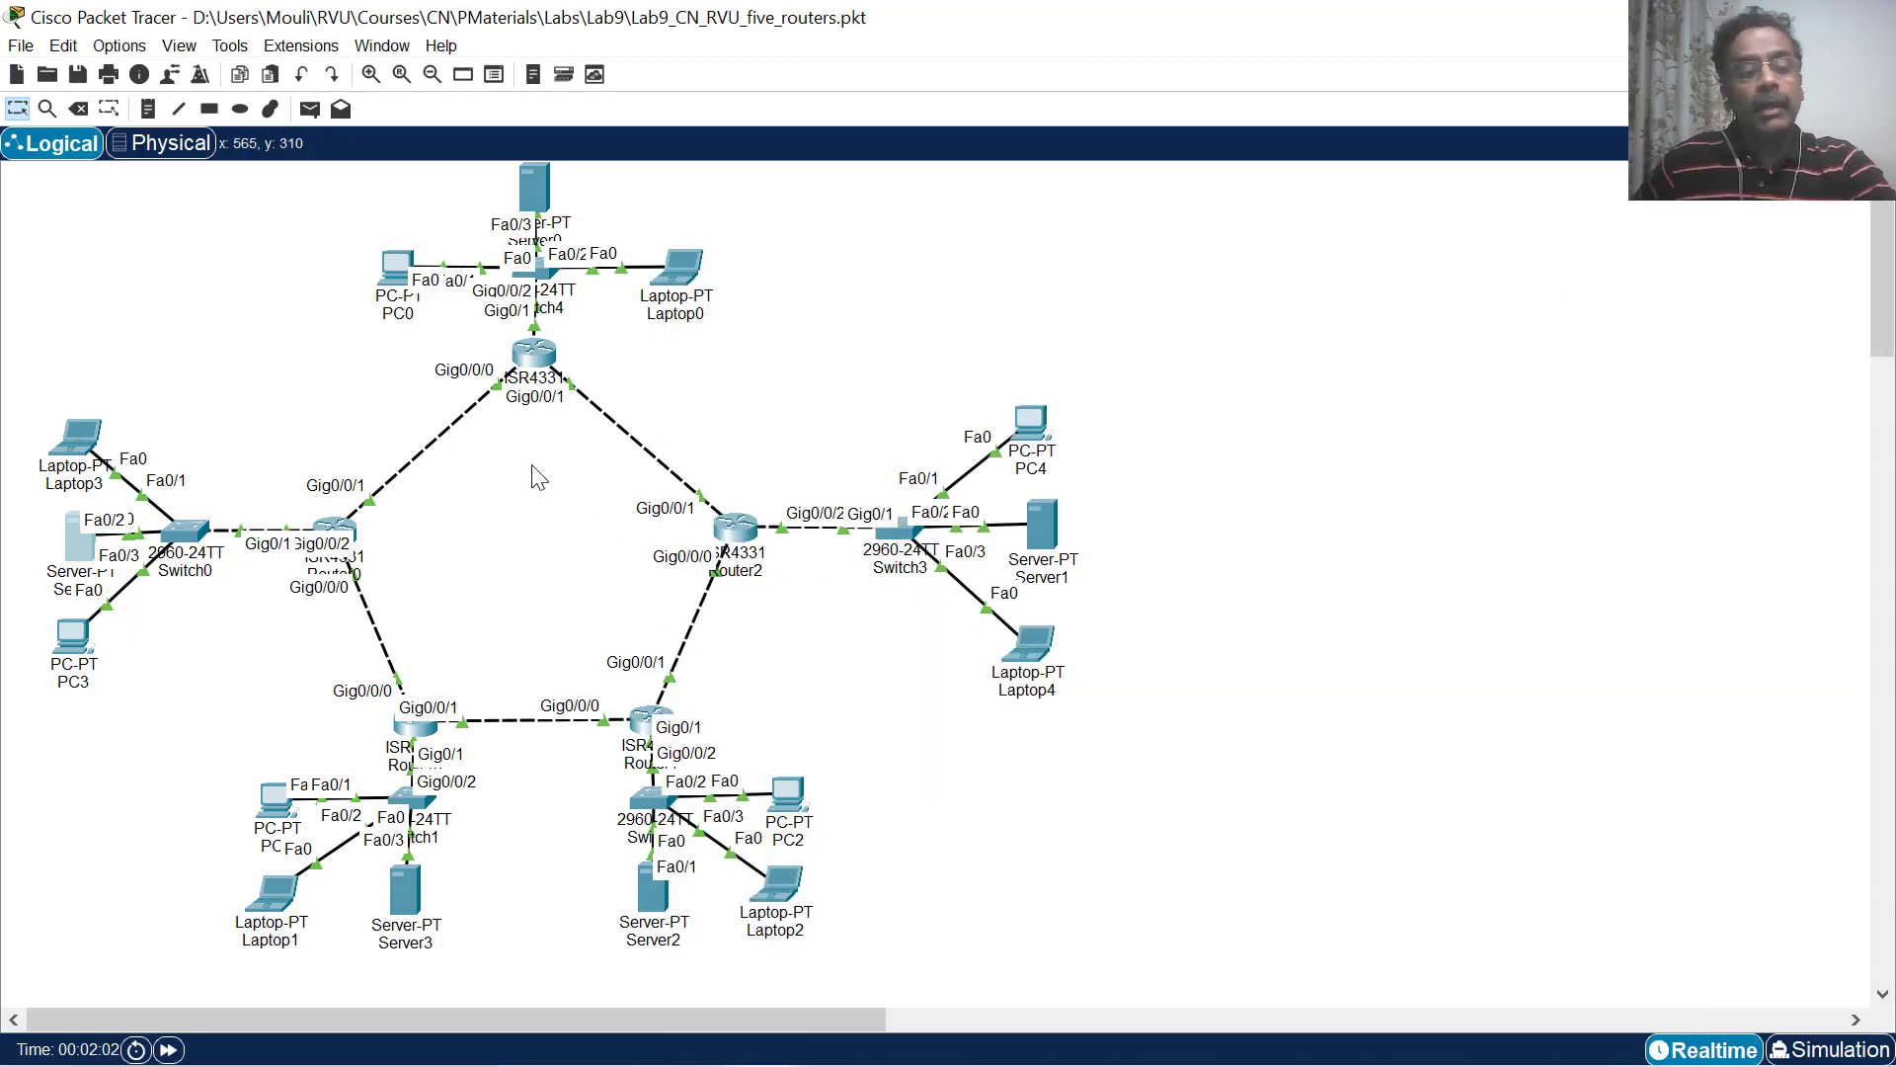
Open Router0's configuration and examine its list of static routes.
{"action": "left_click", "coordinate": [344, 534]}
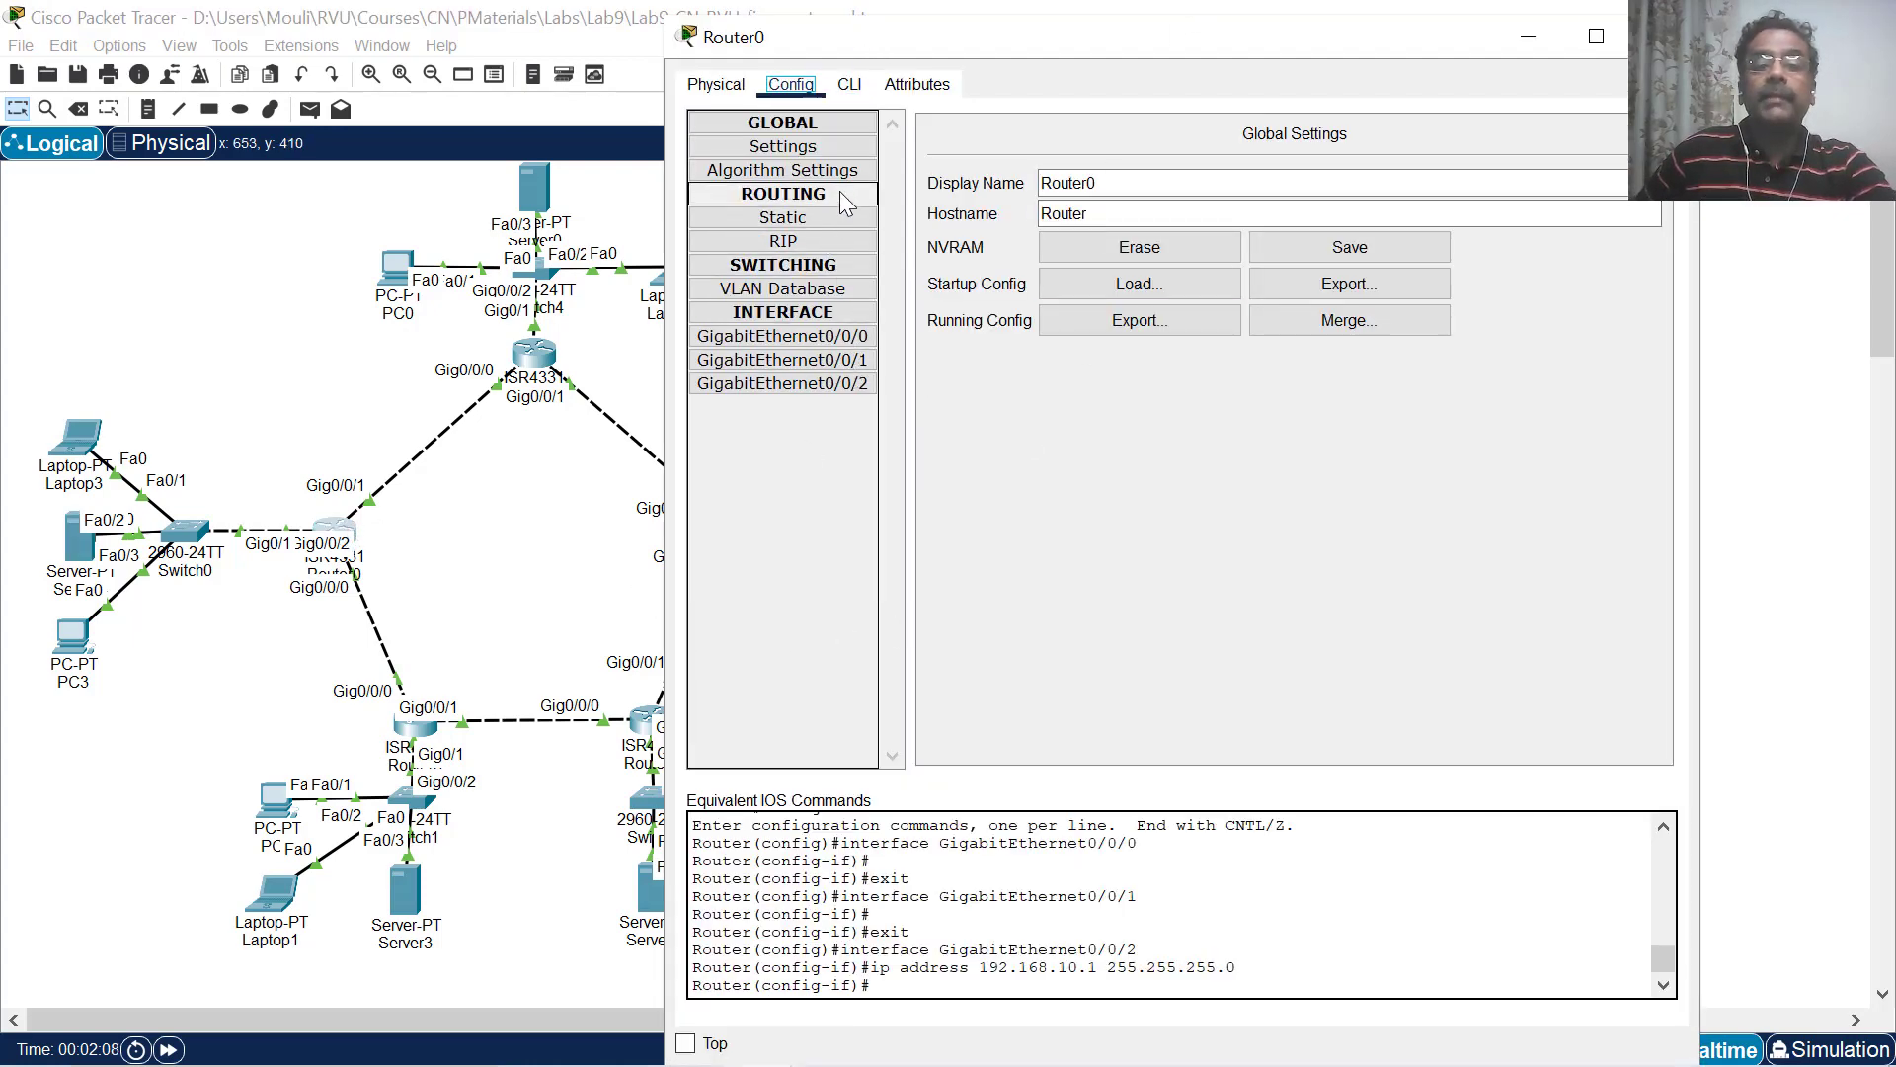
{"action": "left_click", "coordinate": [822, 144]}
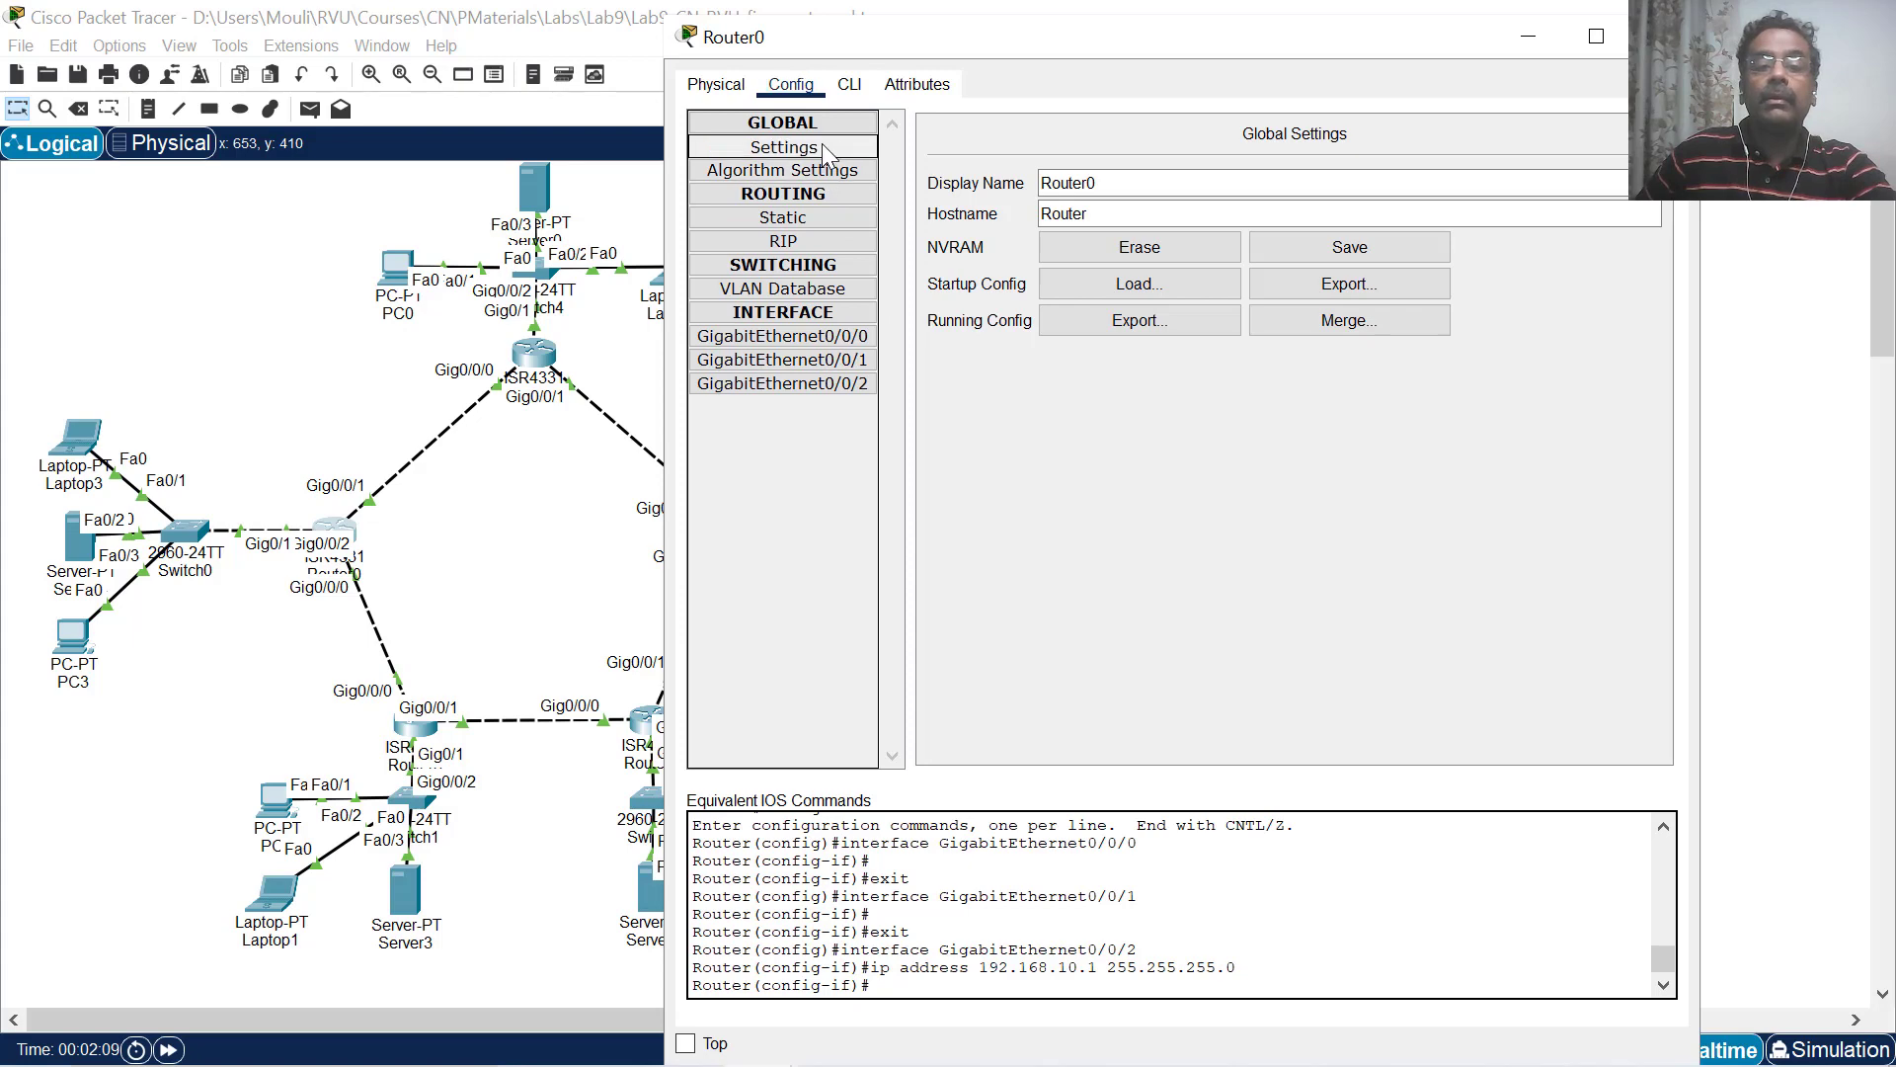
{"action": "left_click", "coordinate": [815, 221]}
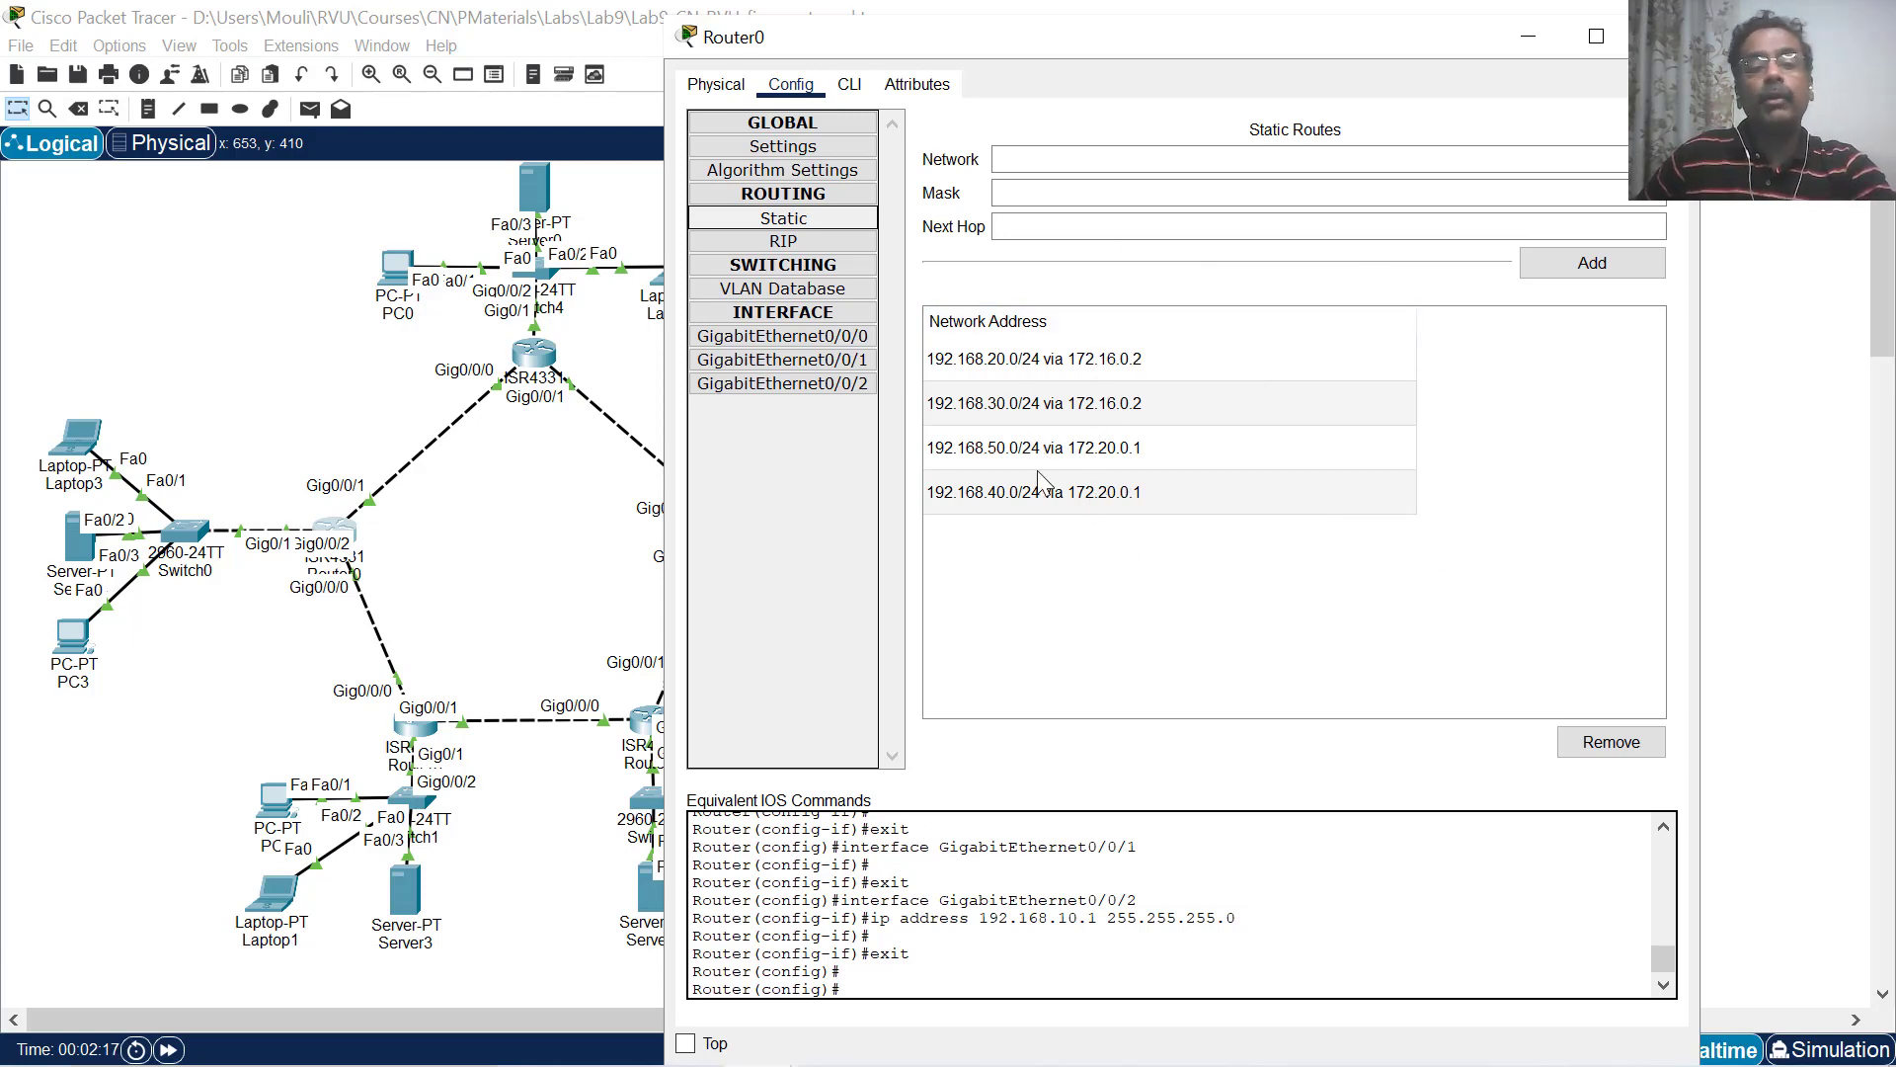
View Router0's GigabitEthernet0/0/0 settings, and highlight the IPv4 address and subnet mask of GigabitEthernet0/0/2.
{"action": "left_click", "coordinate": [825, 338]}
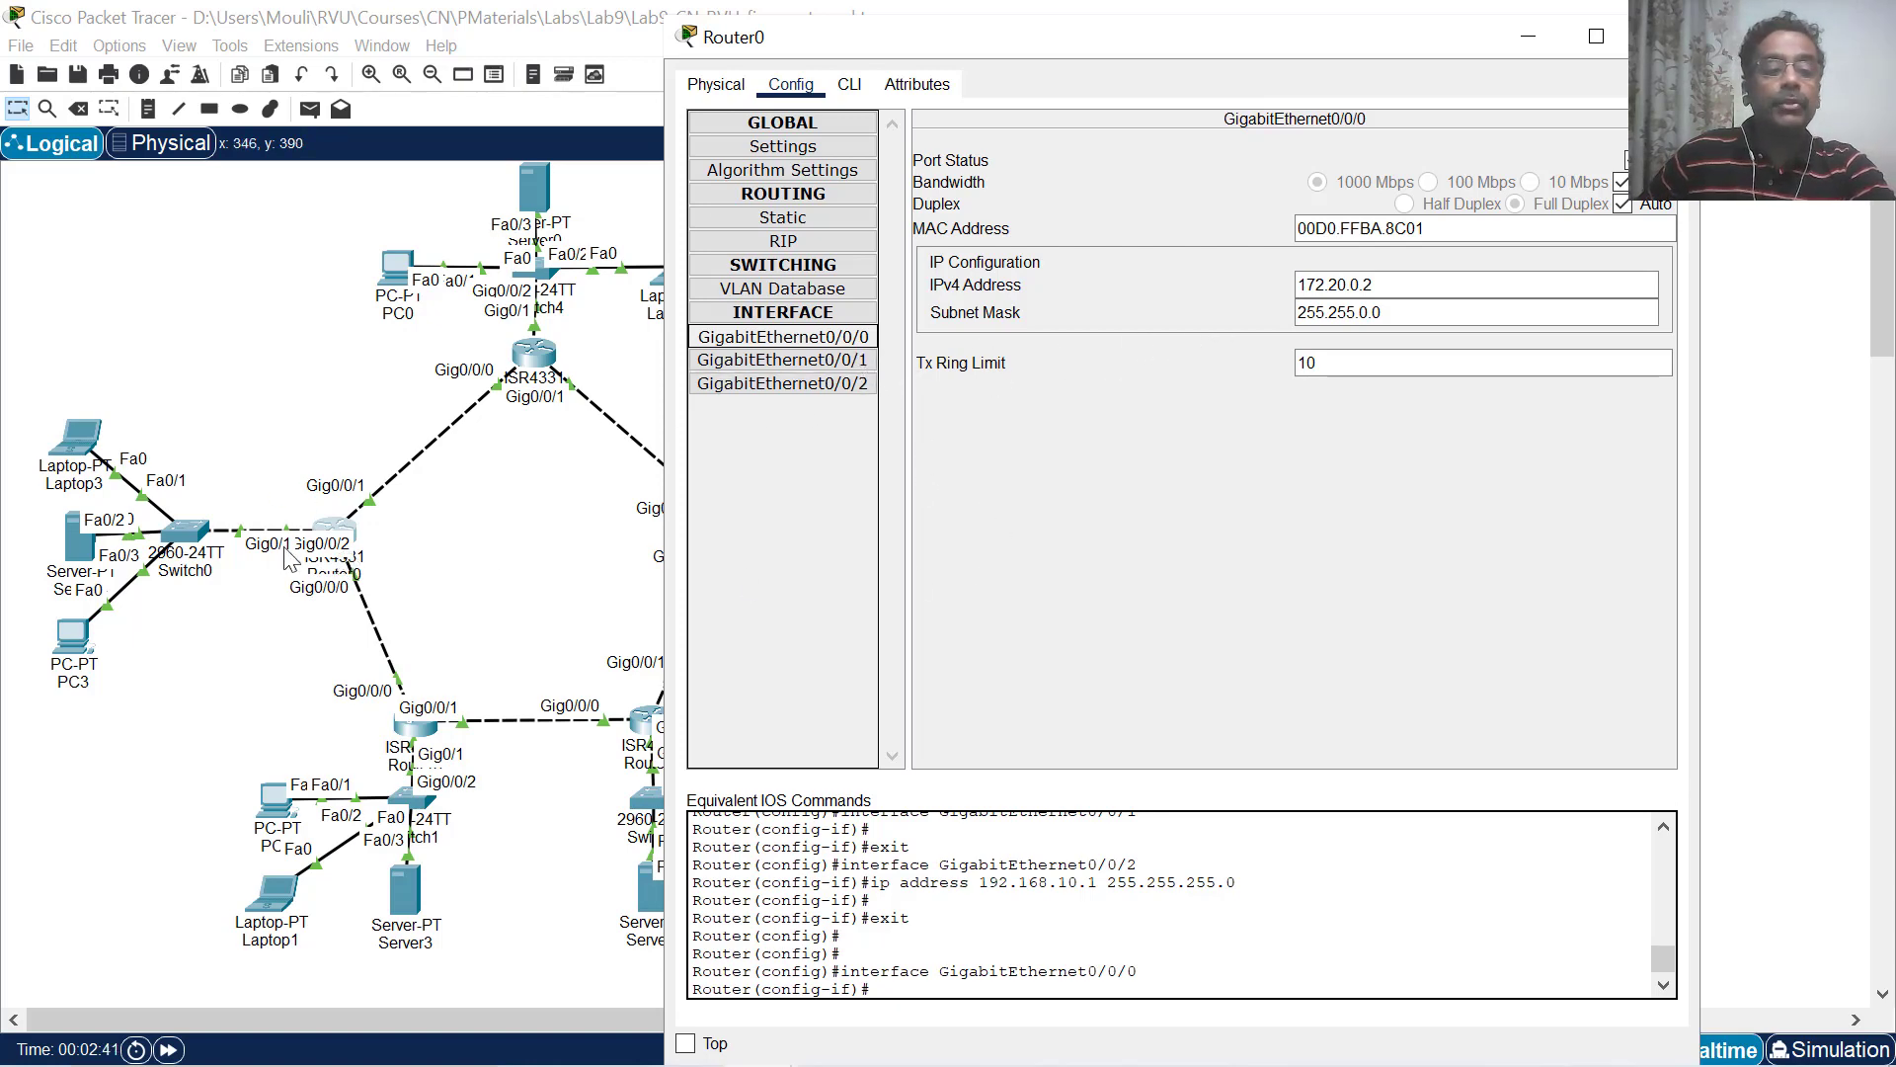
{"action": "left_click", "coordinate": [783, 384]}
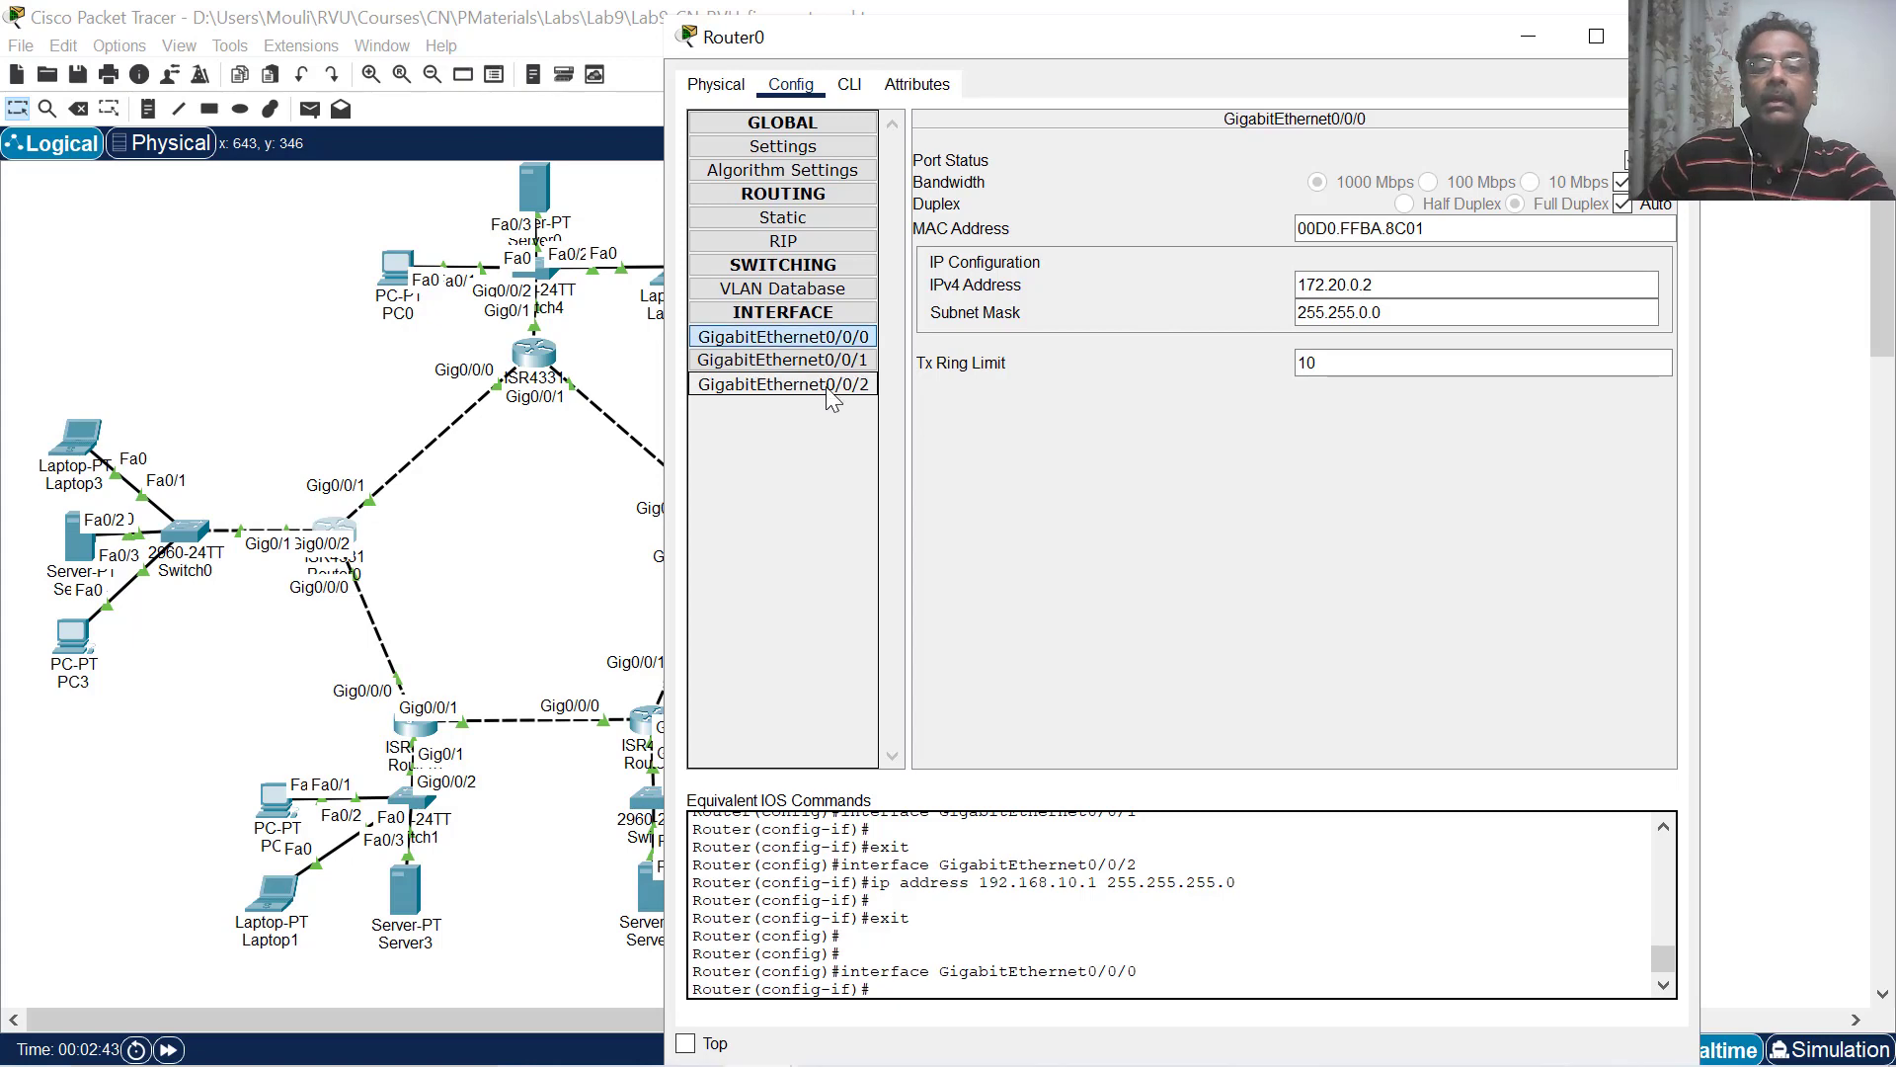
{"action": "left_click_drag", "start_coordinate": [1412, 289], "coordinate": [1293, 287]}
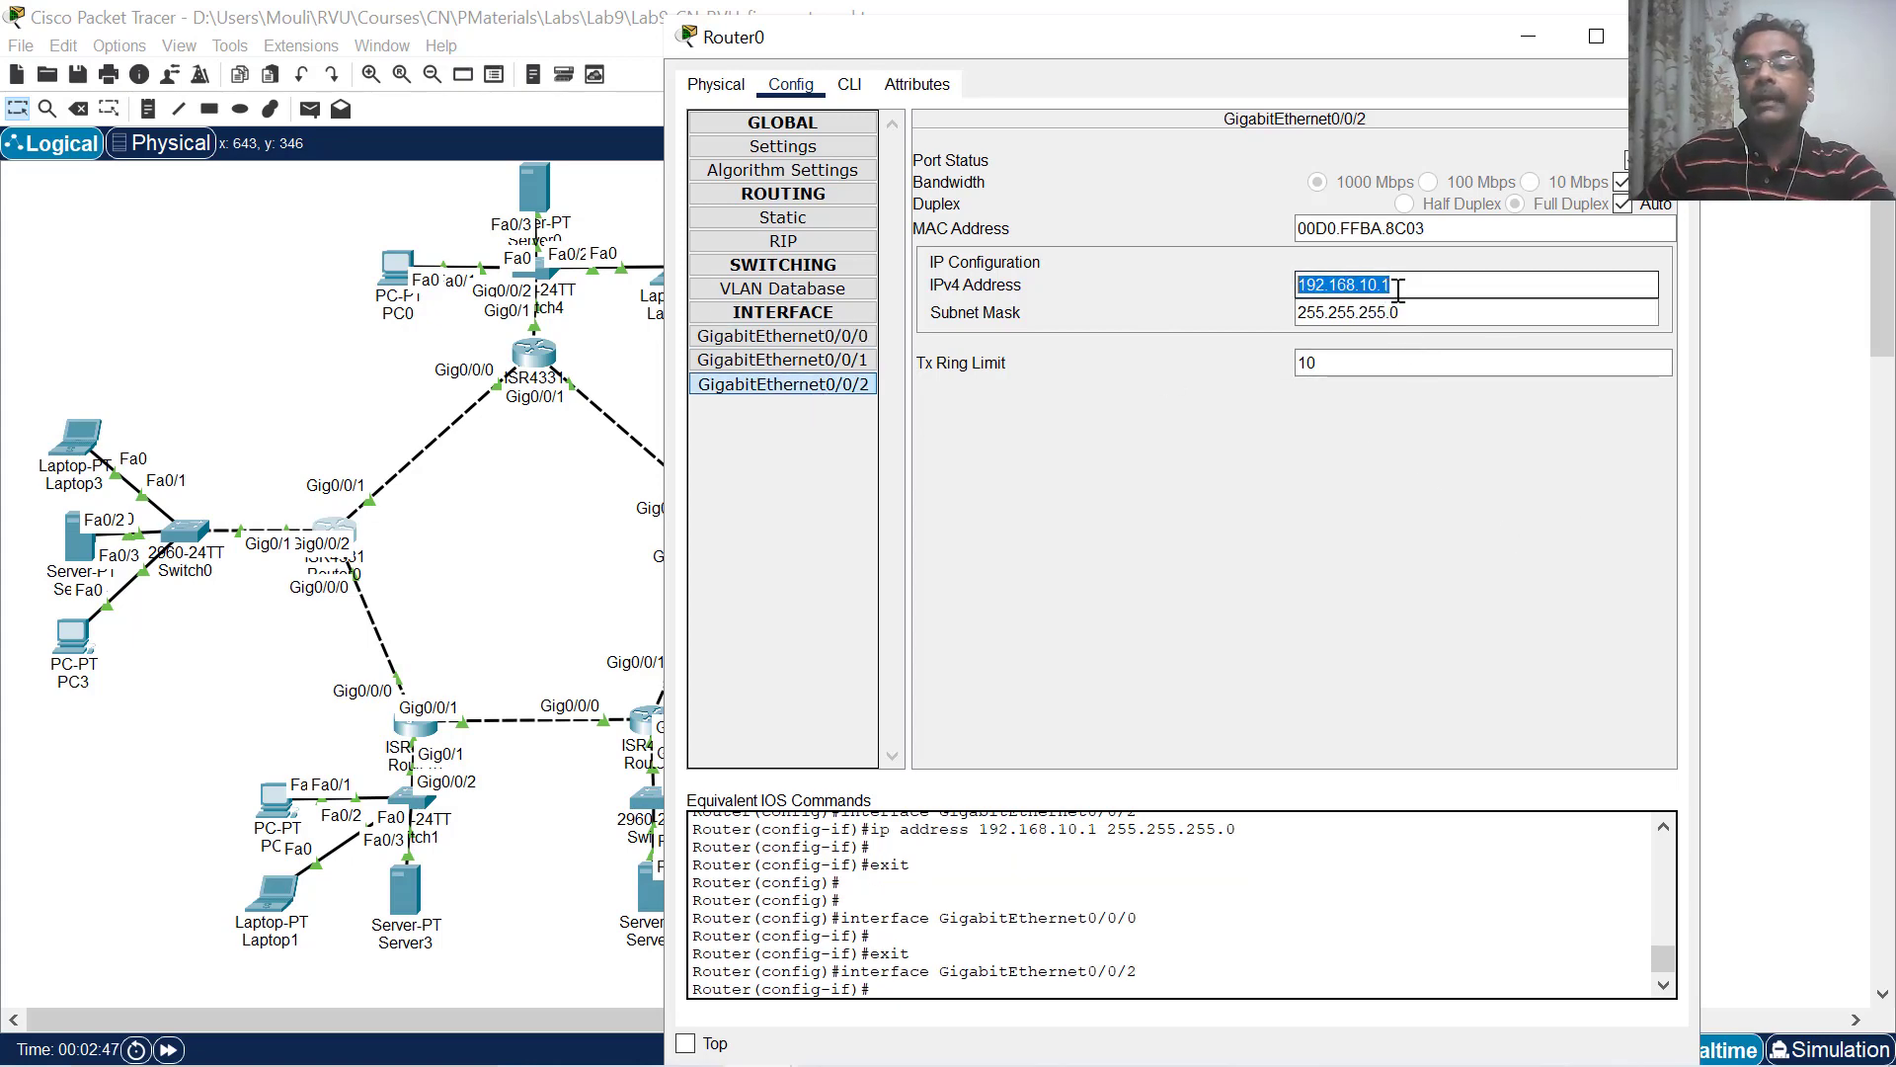
{"action": "left_click_drag", "start_coordinate": [1426, 314], "coordinate": [1259, 314]}
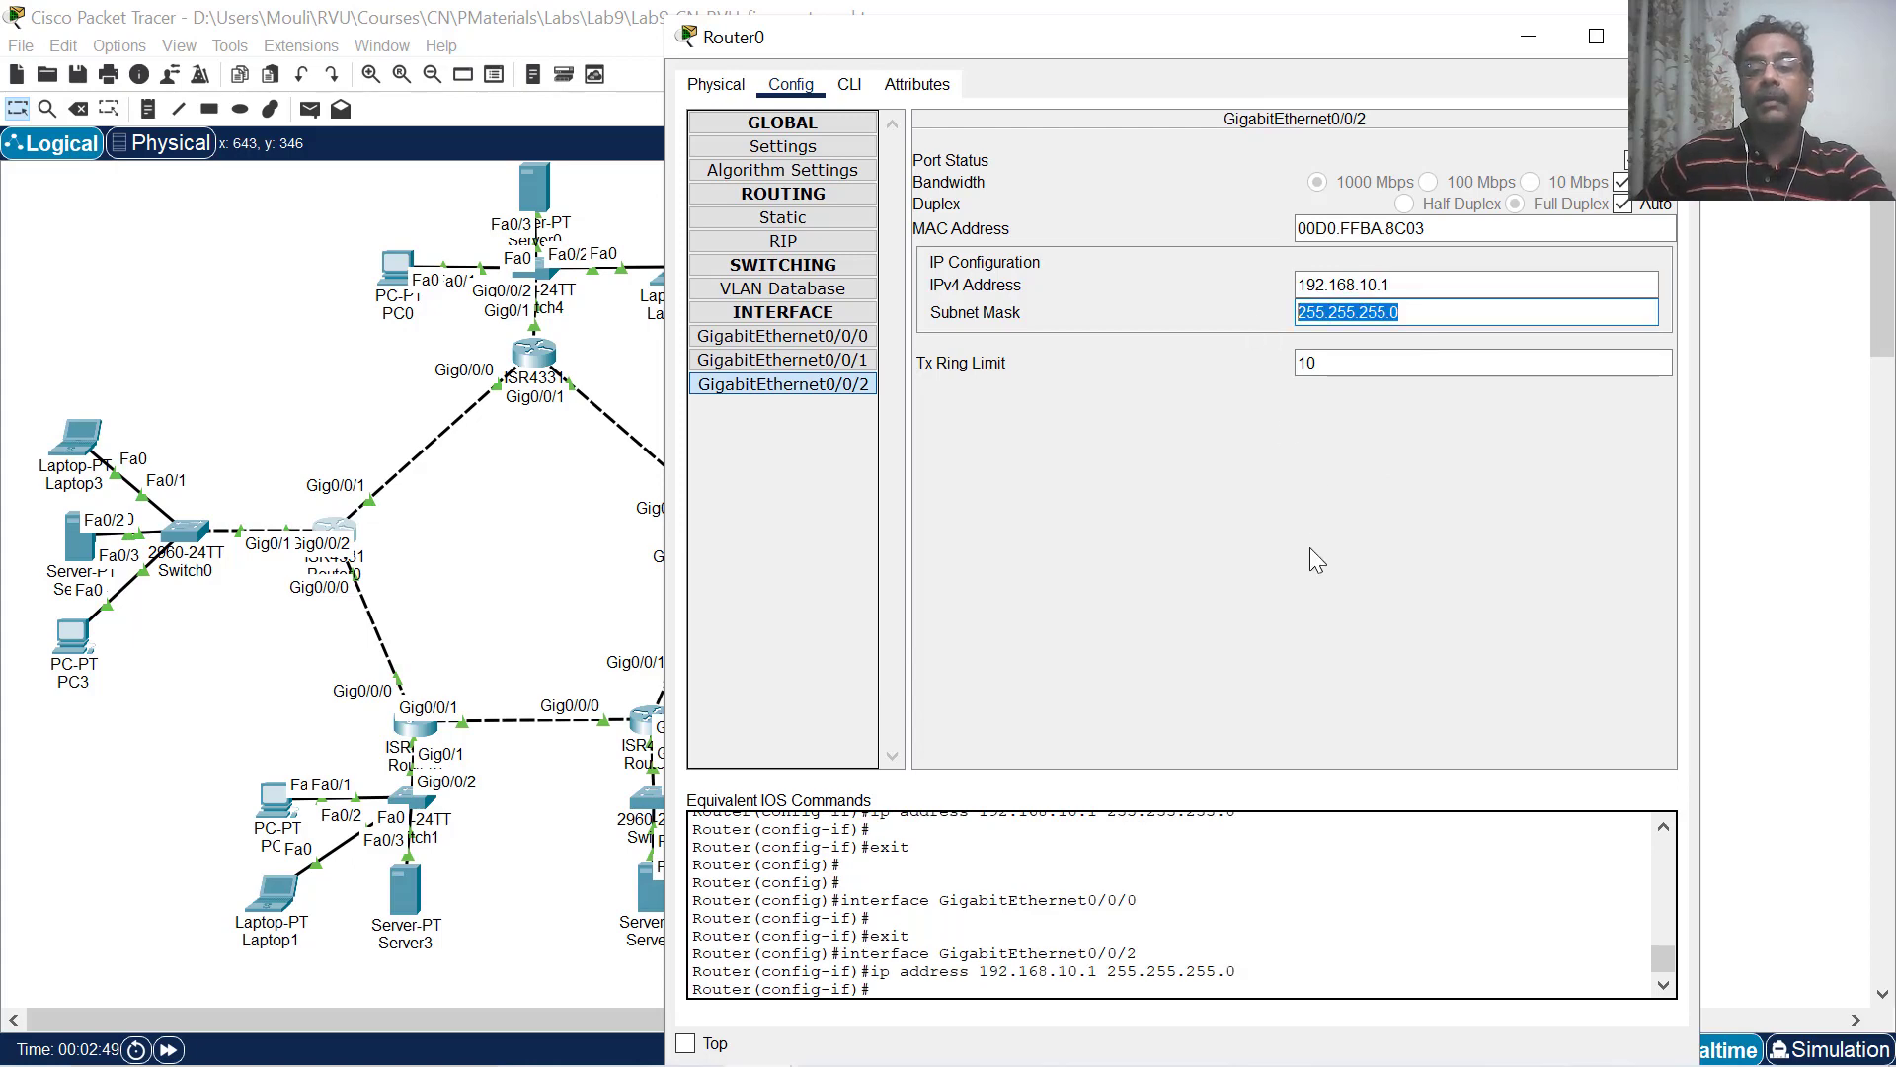
Compare Router0's GigabitEthernet0/0/0 IPv4 address with the network label on its link to Router4's side in the PowerPoint diagram.
{"action": "left_click", "coordinate": [783, 340]}
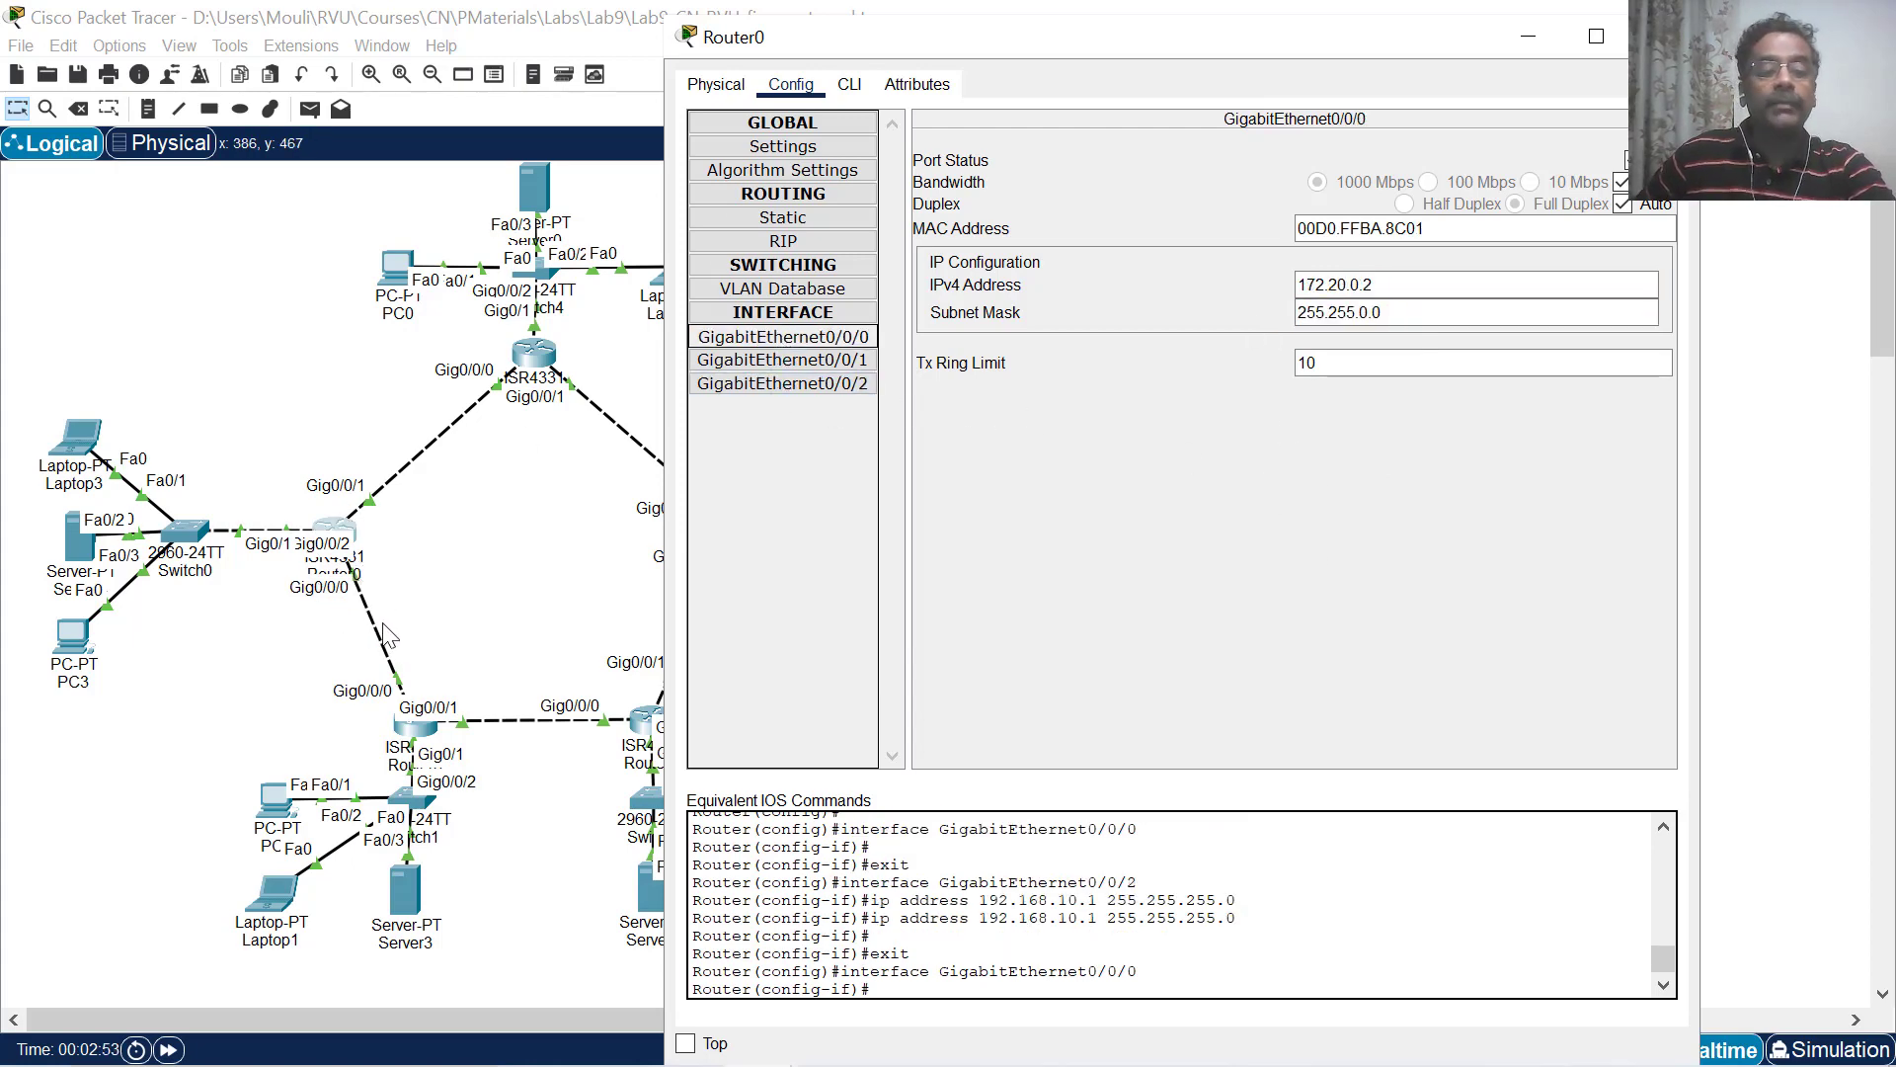
{"action": "mouse_move", "coordinate": [817, 1064]}
{"action": "left_click", "coordinate": [689, 1053]}
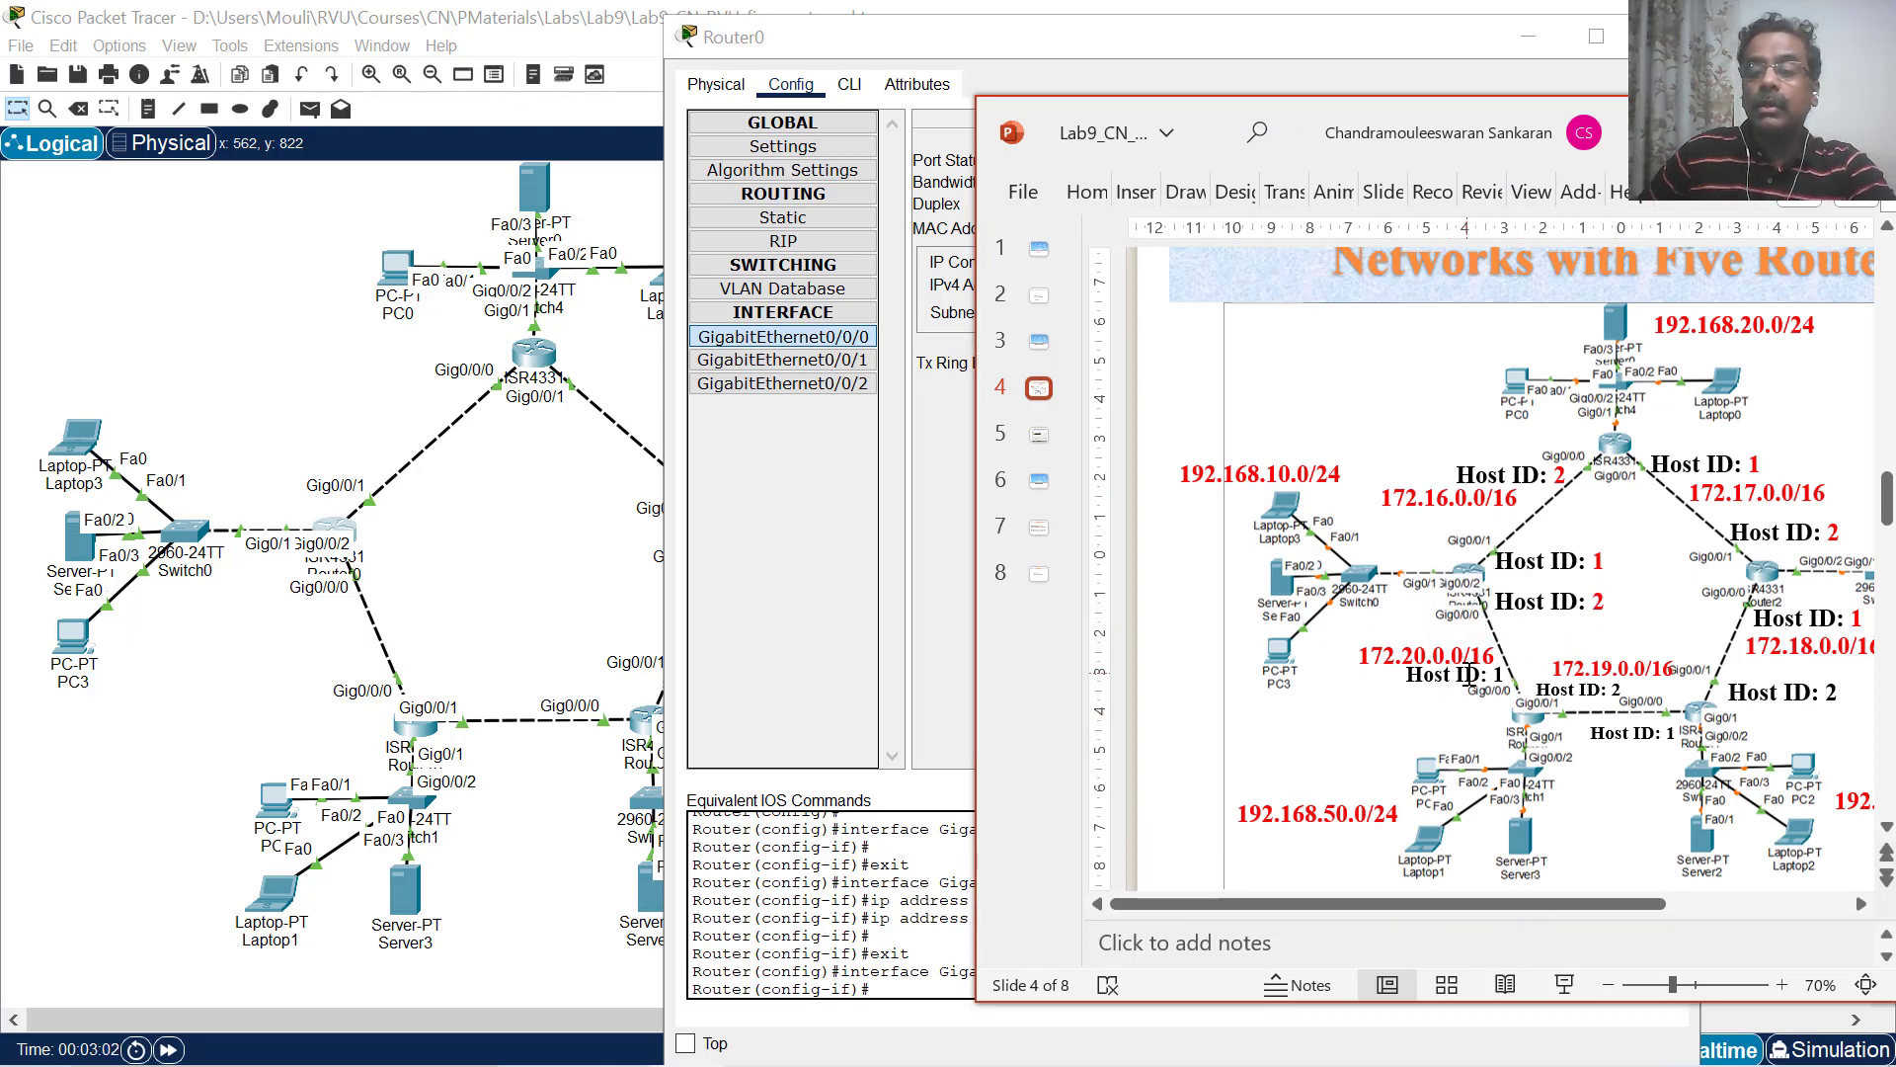
{"action": "left_click_drag", "start_coordinate": [1462, 653], "coordinate": [1403, 657]}
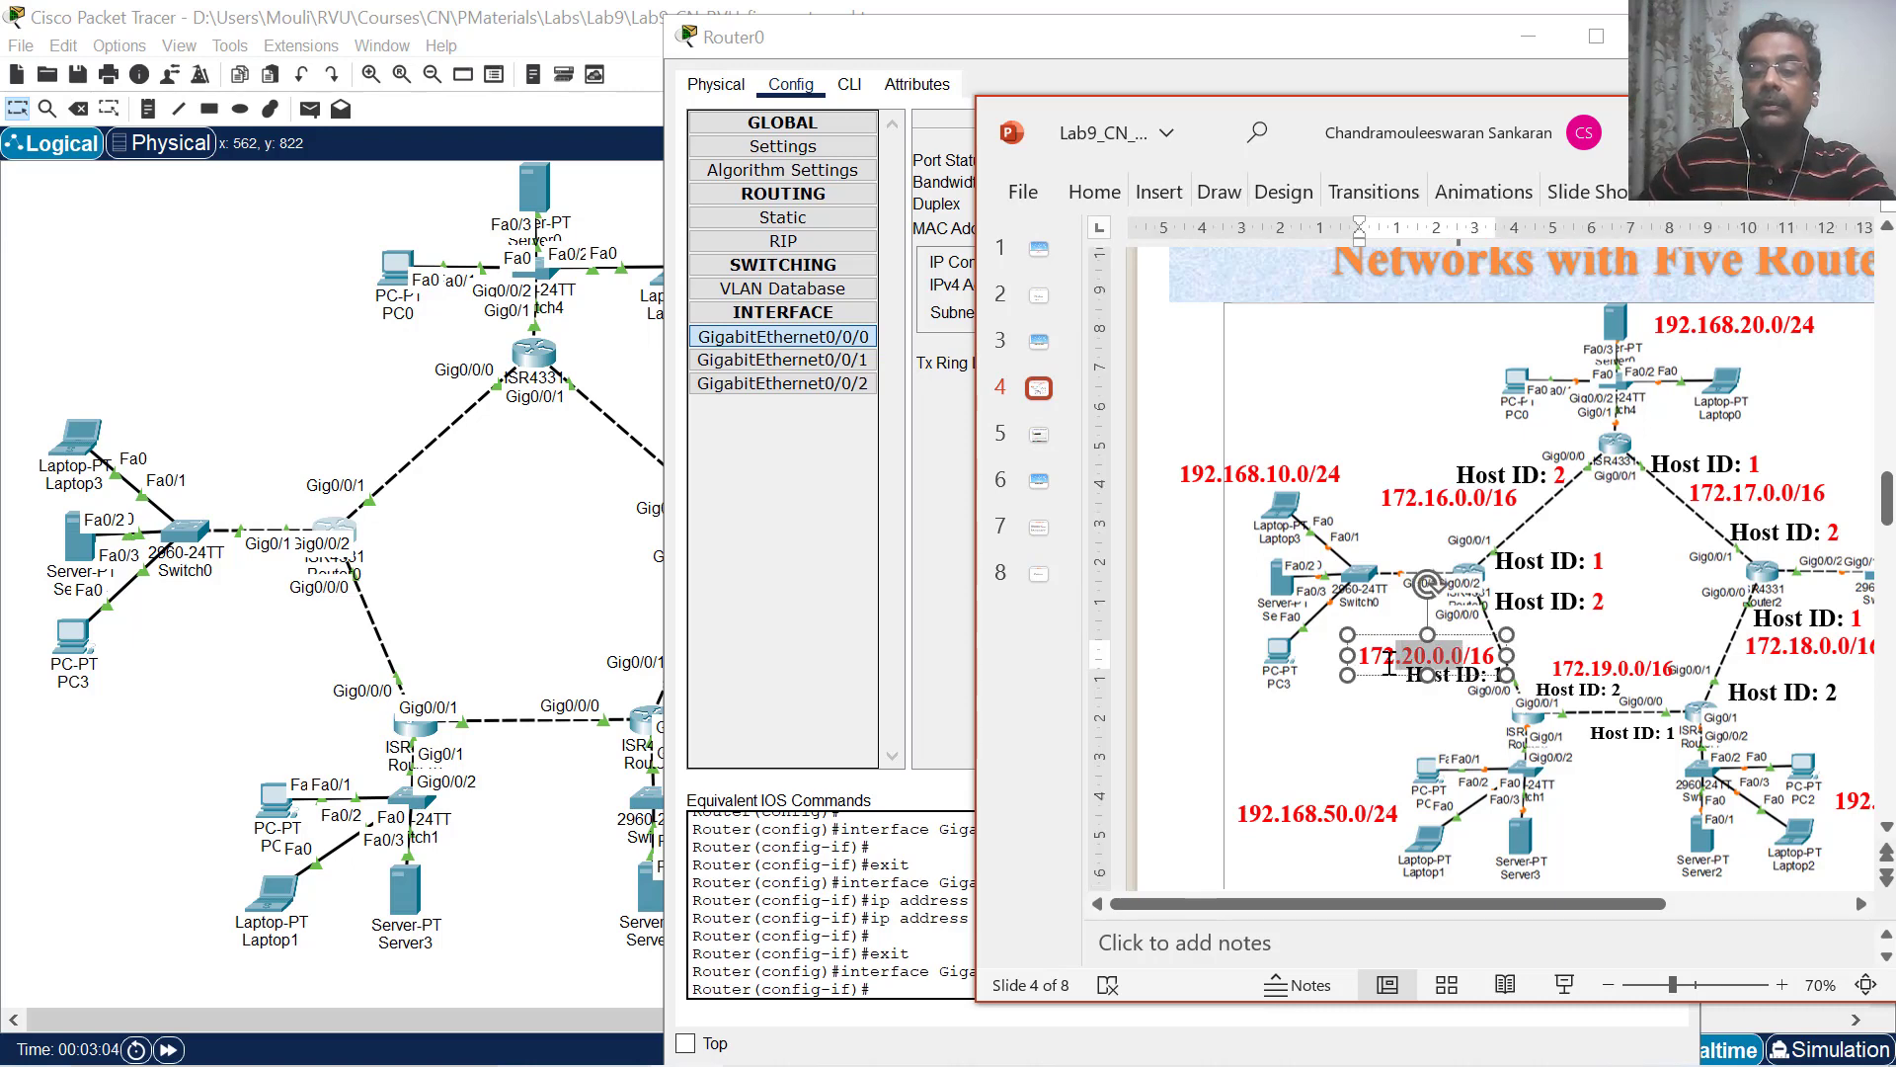
{"action": "left_click", "coordinate": [924, 558]}
{"action": "left_click", "coordinate": [1341, 286]}
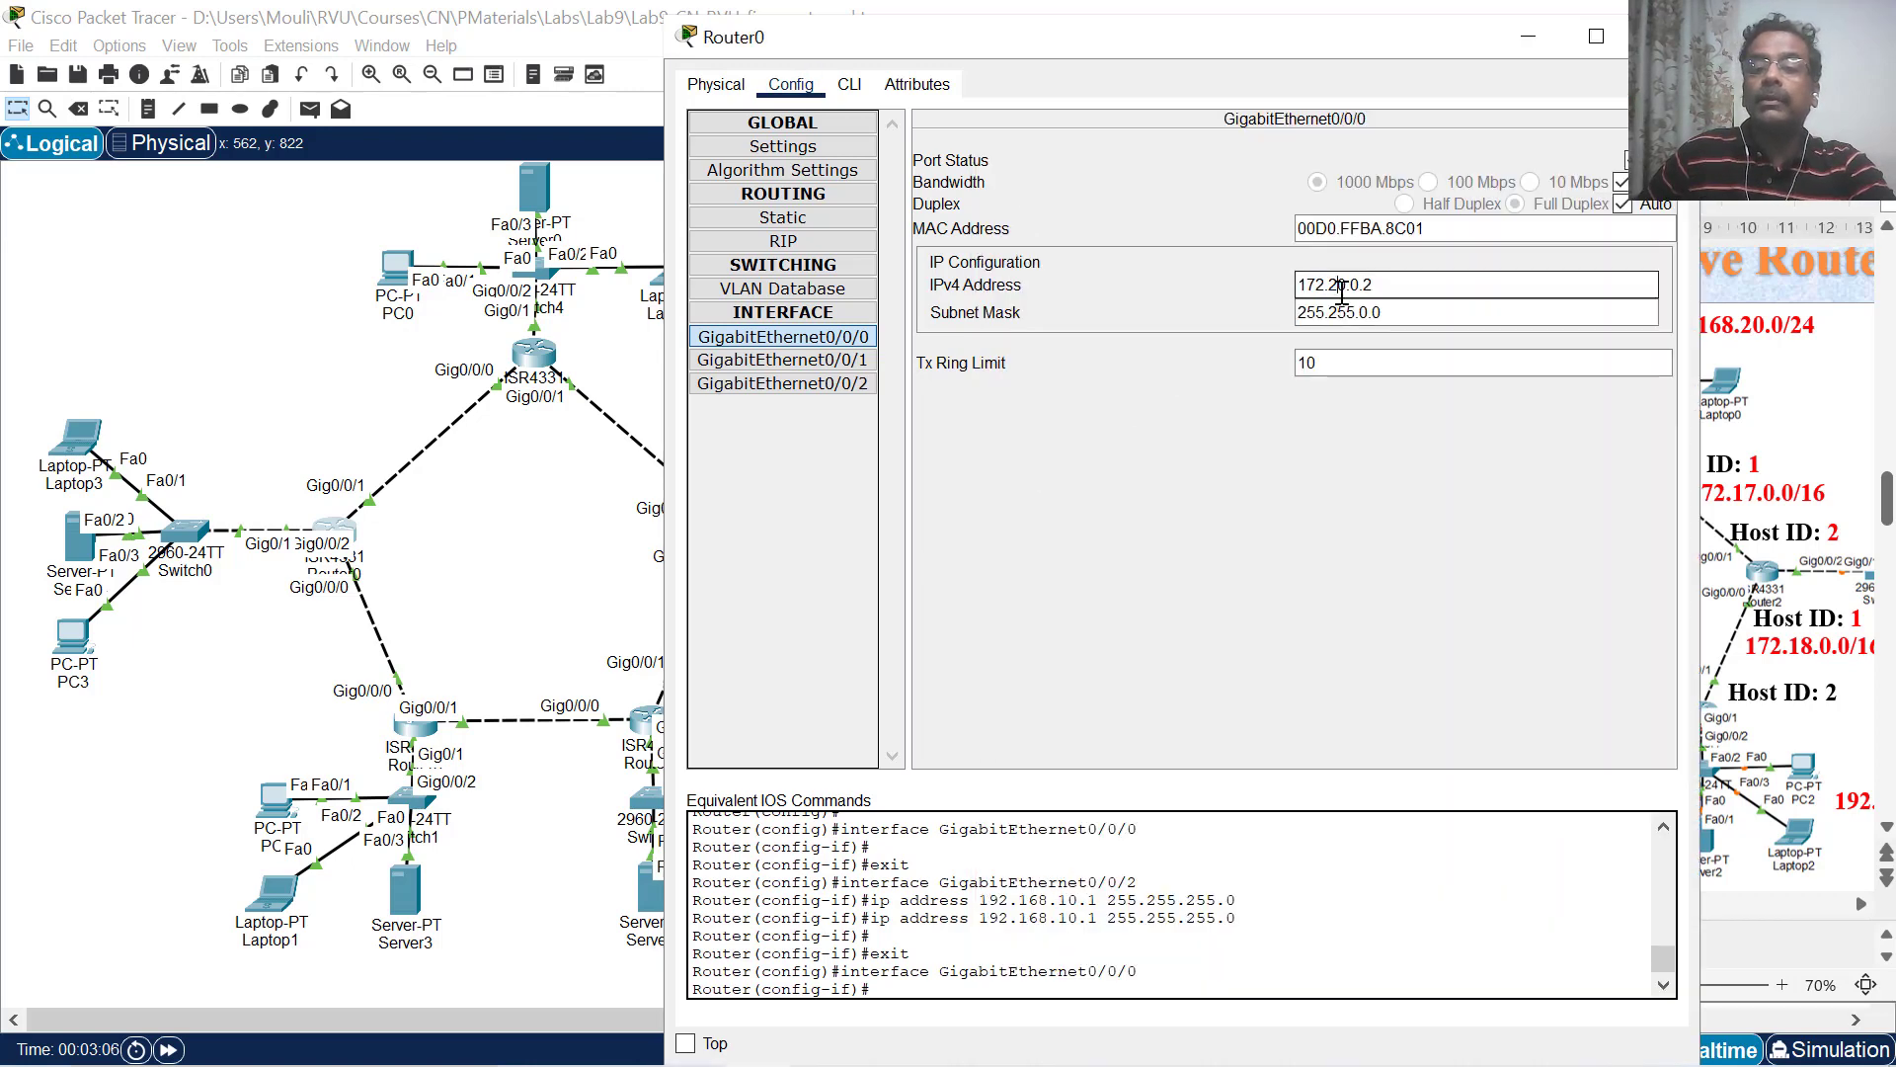
{"action": "left_click", "coordinate": [1398, 282]}
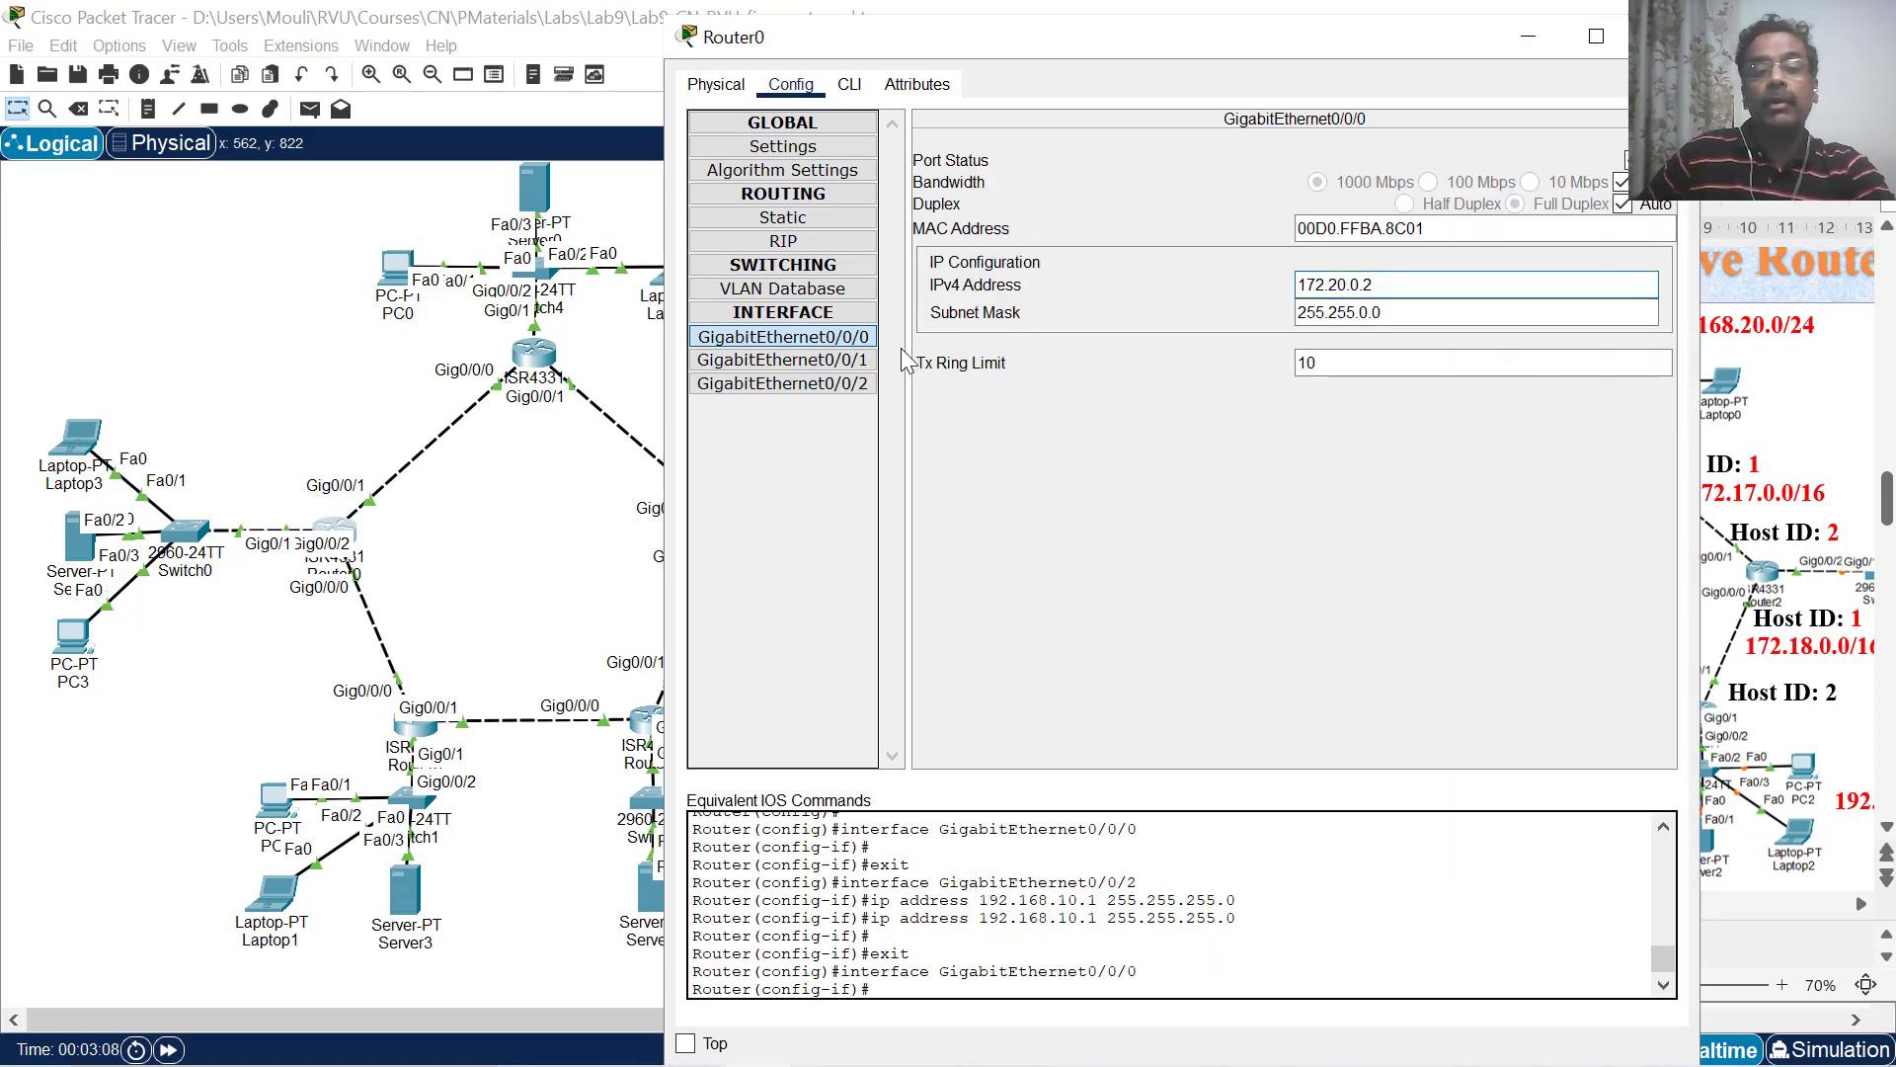
Examine the host ID labels around Router0 and the 172.16.0.0/16 network label in the PowerPoint diagram.
{"action": "left_click", "coordinate": [1775, 689]}
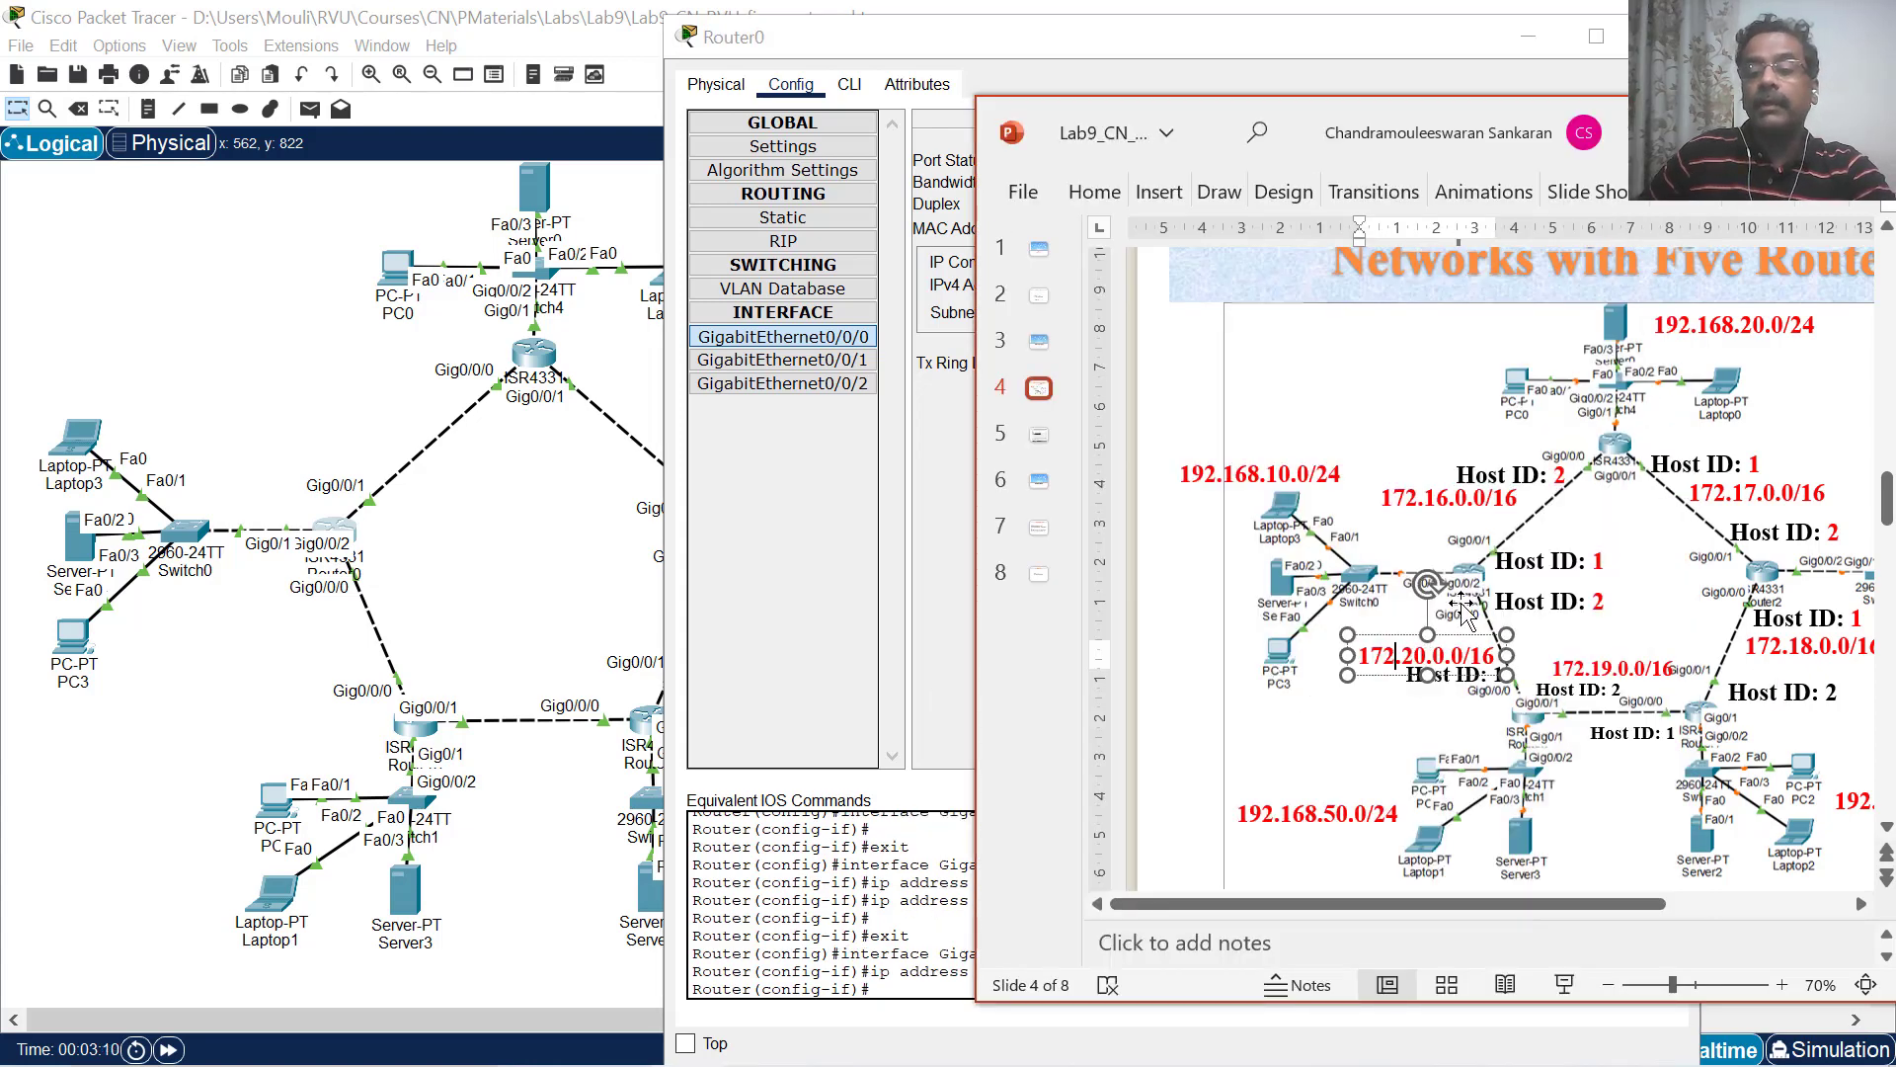
{"action": "left_click", "coordinate": [1586, 561]}
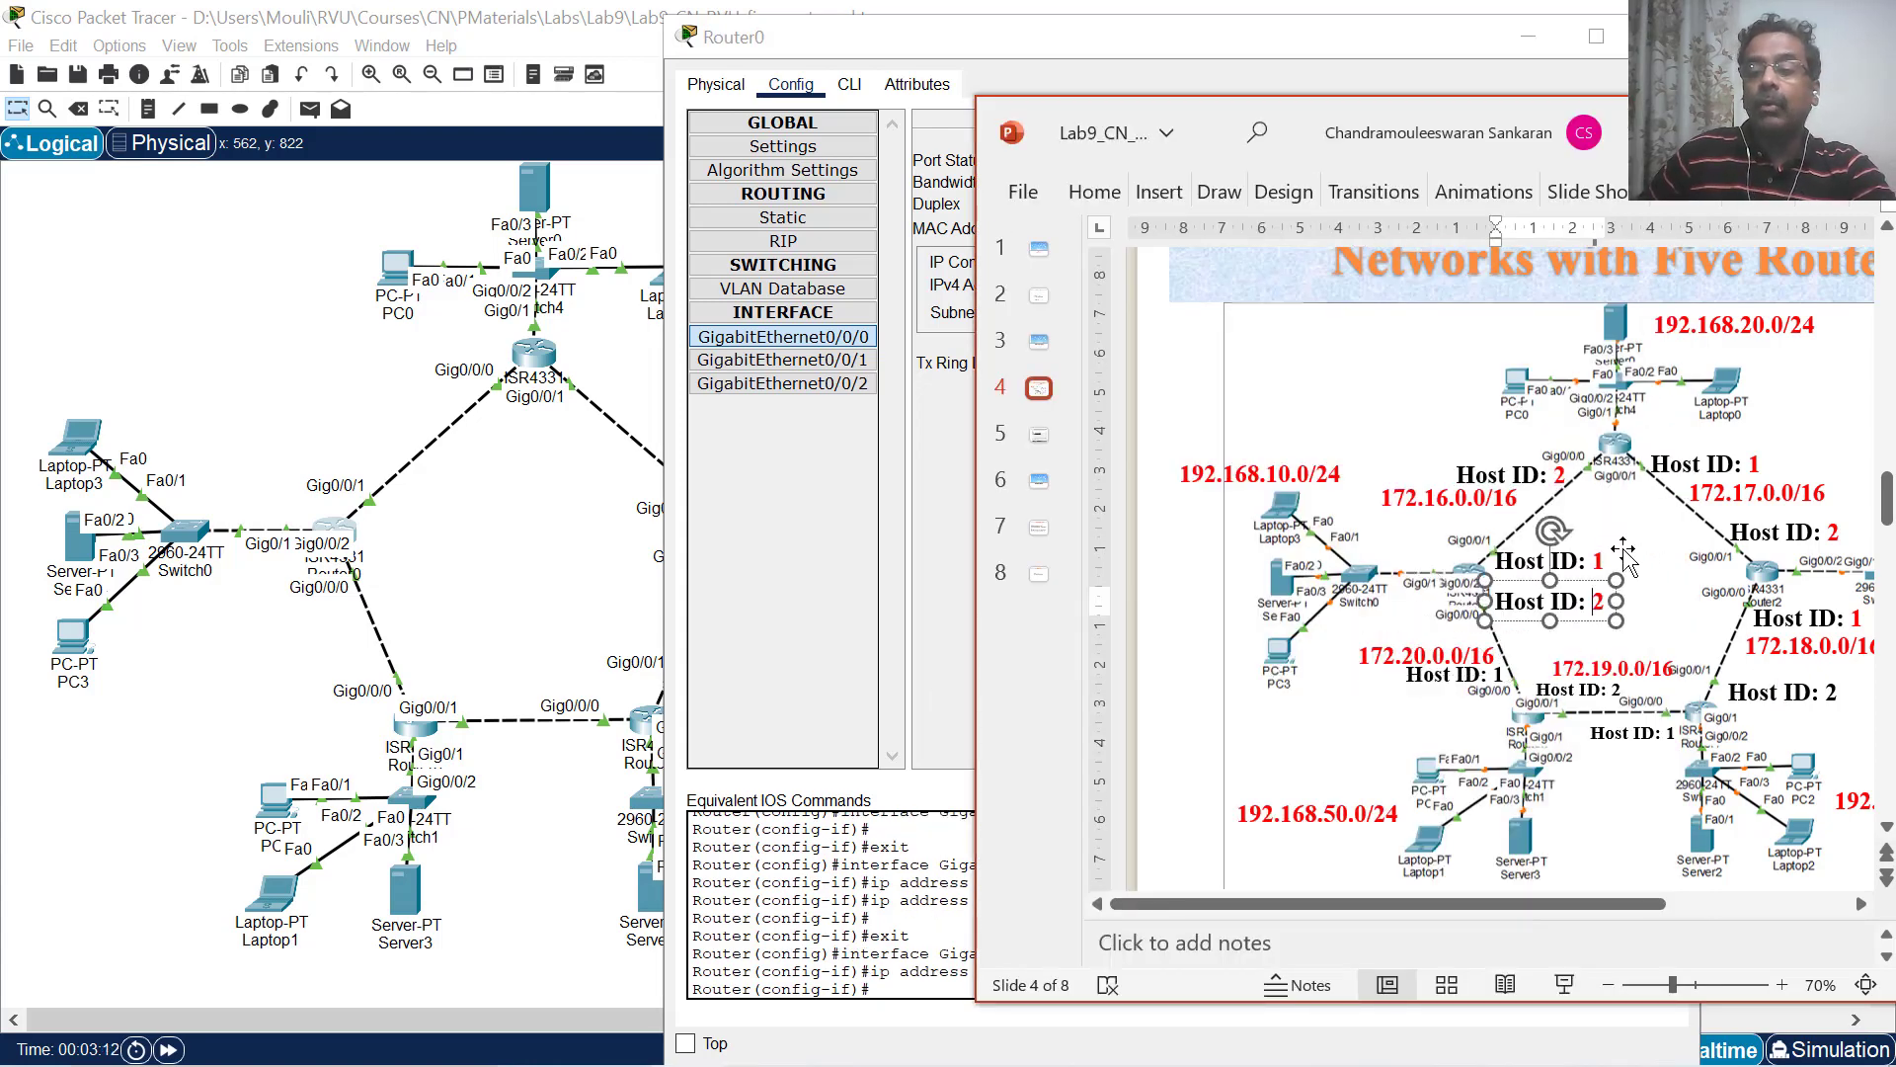
{"action": "left_click", "coordinate": [1454, 484]}
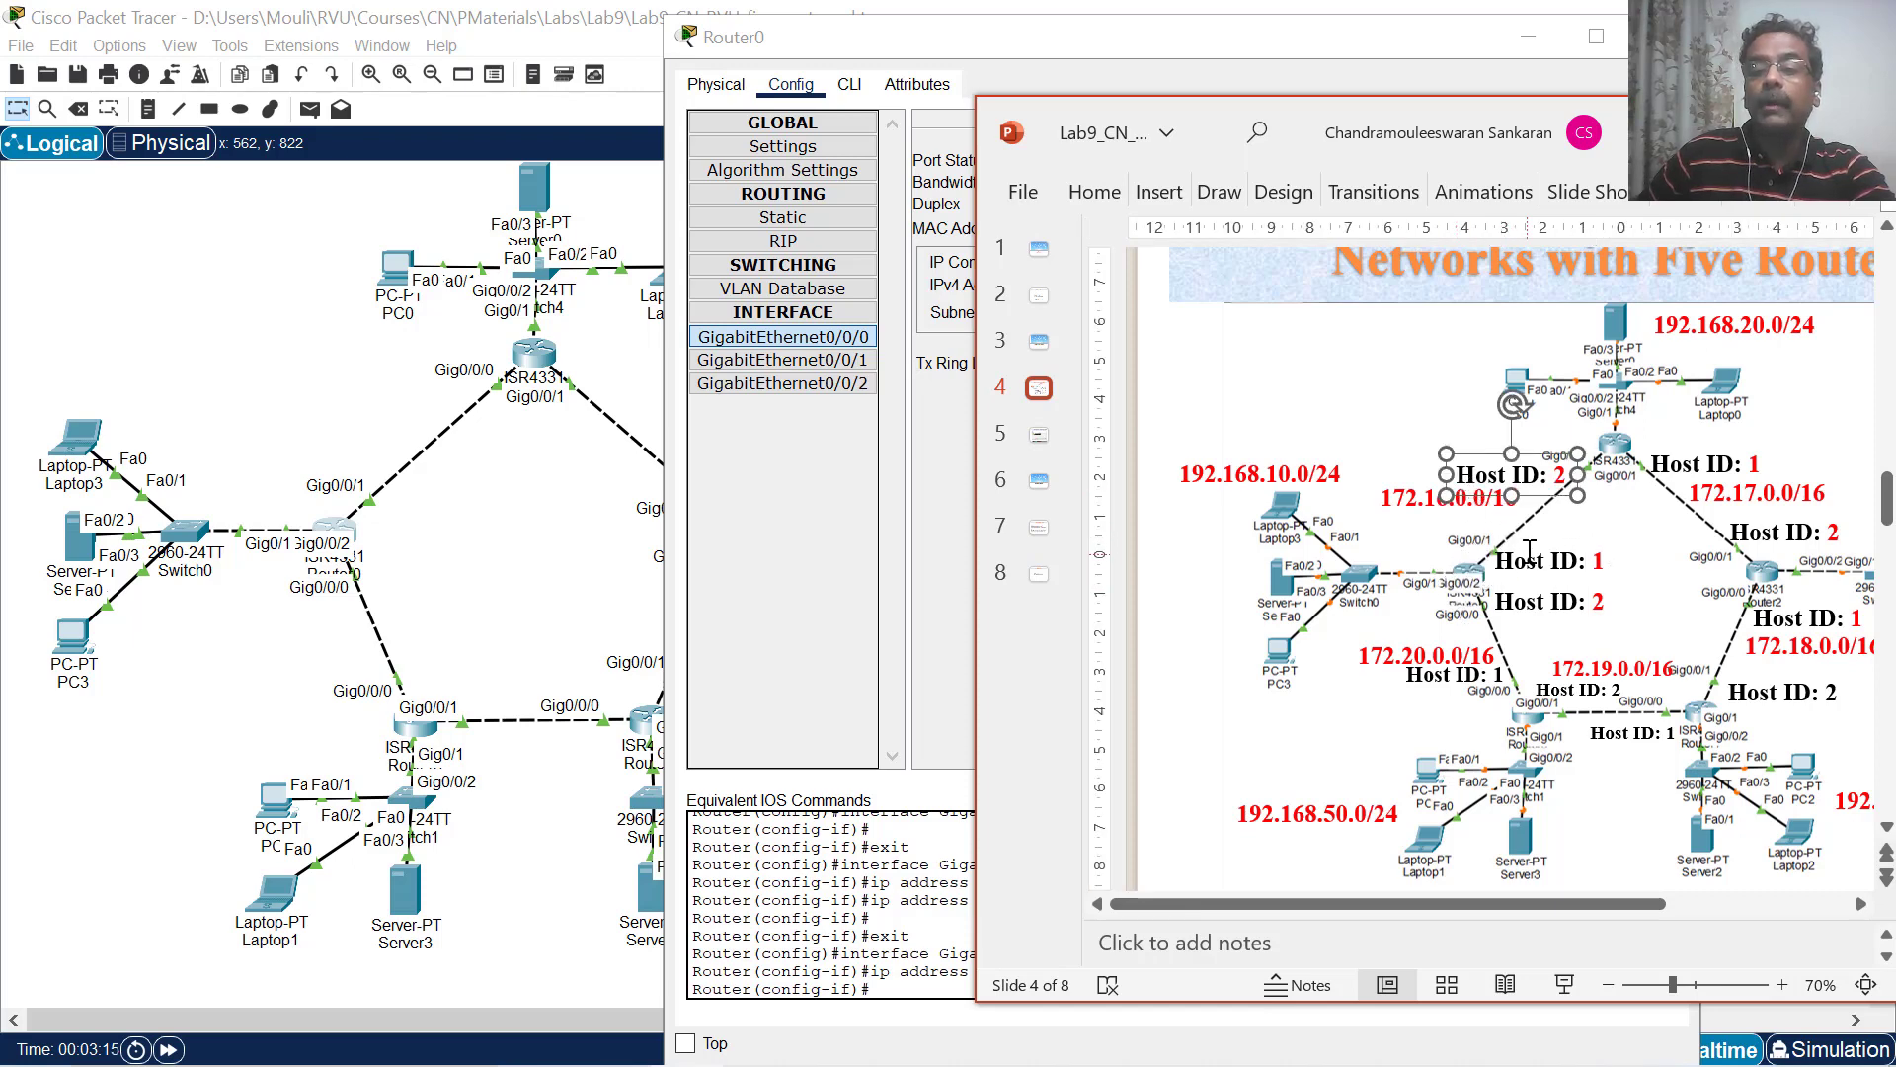
{"action": "left_click", "coordinate": [1400, 500]}
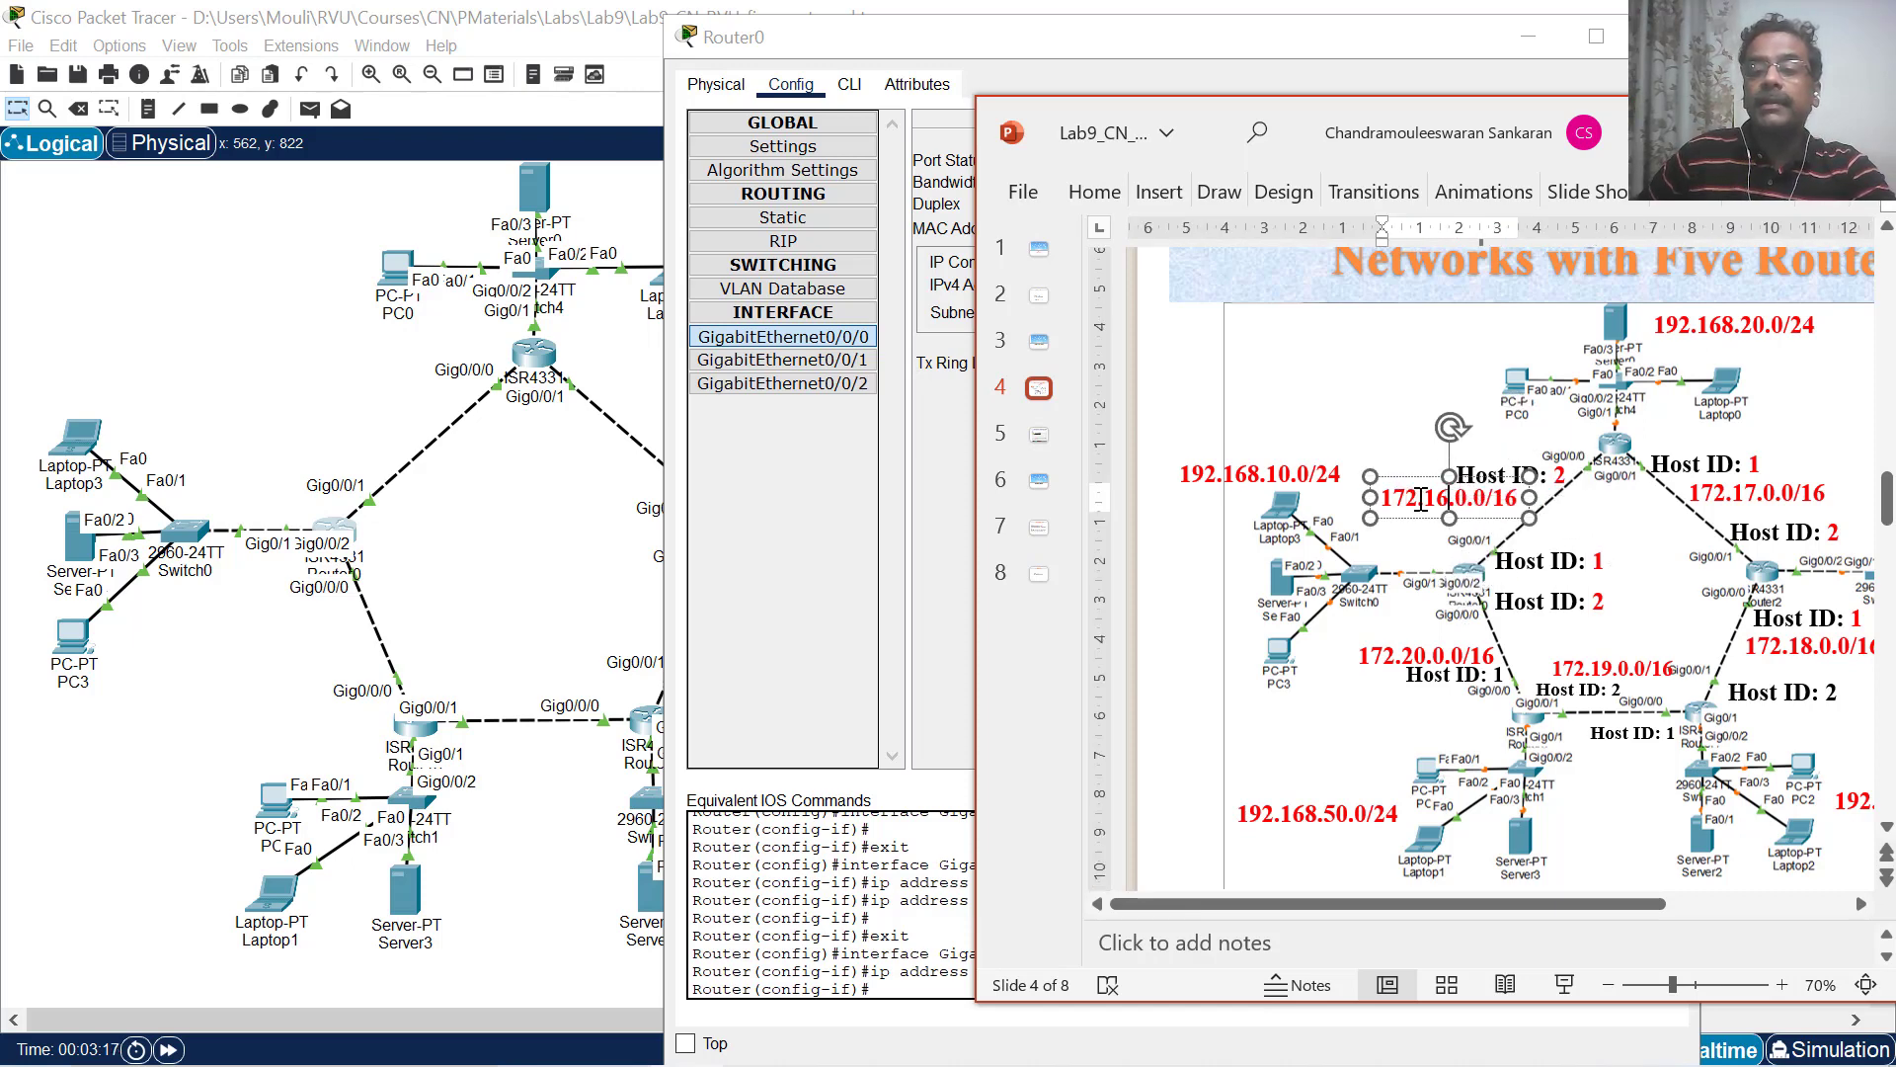
View Router0's GigabitEthernet0/0/1 settings in Packet Tracer and highlight the interface's IPv4 address.
{"action": "left_click", "coordinate": [840, 370]}
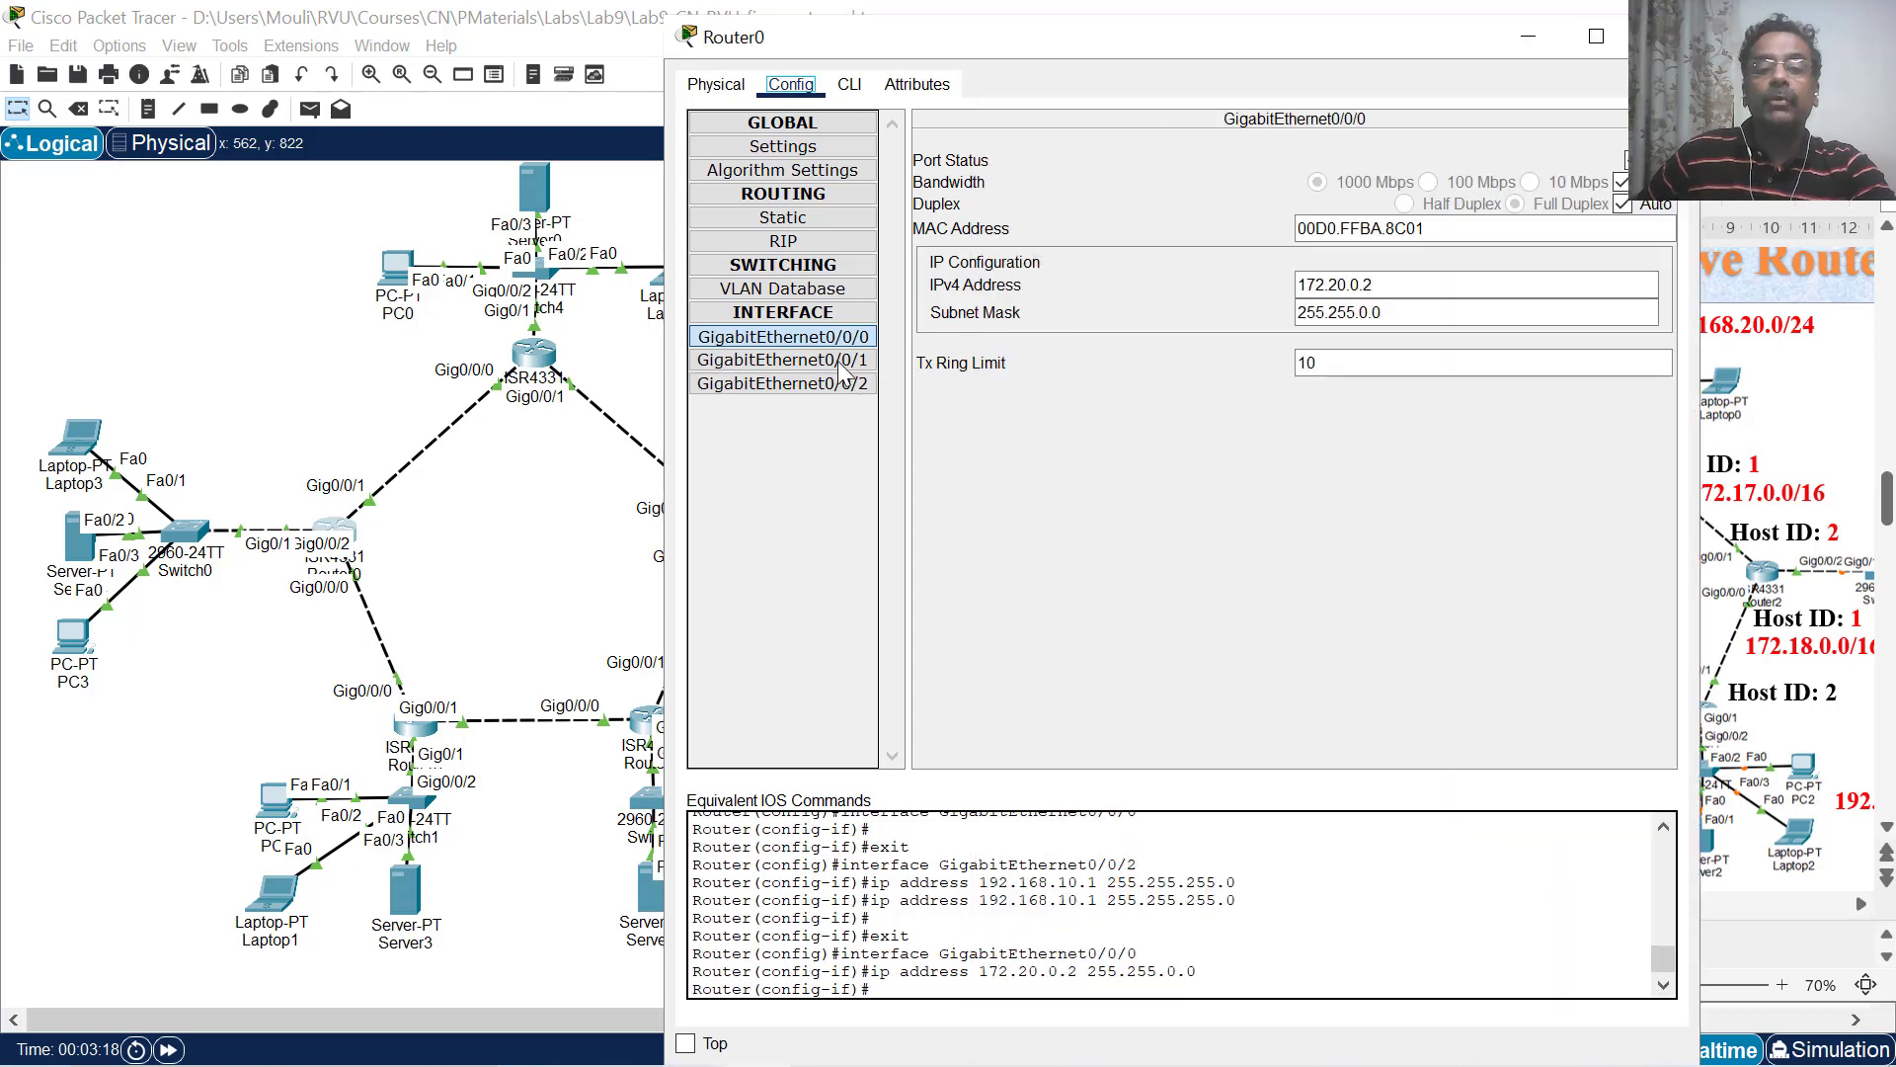
{"action": "left_click", "coordinate": [842, 361]}
{"action": "left_click_drag", "start_coordinate": [1378, 284], "coordinate": [1266, 283]}
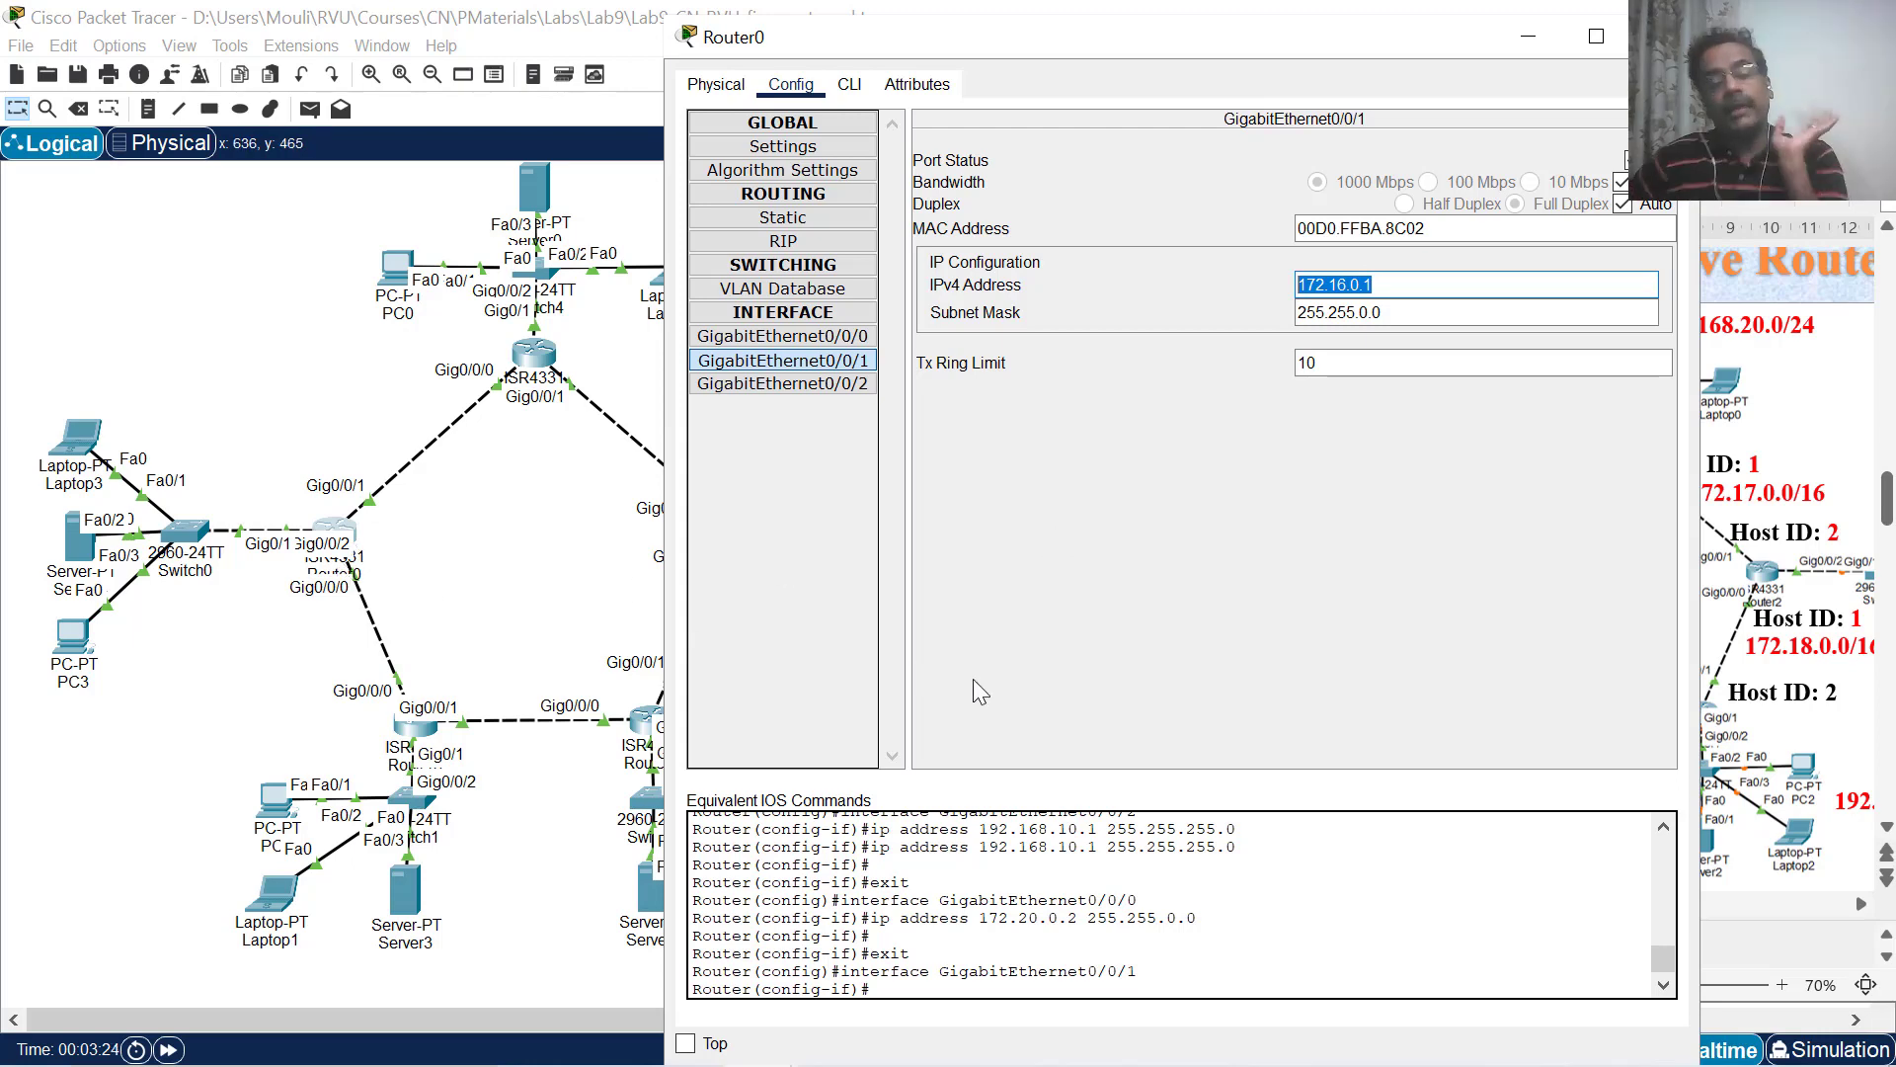
Examine the host IDs and network labels on the links around Router4 in the PowerPoint diagram.
{"action": "left_click", "coordinate": [1768, 663]}
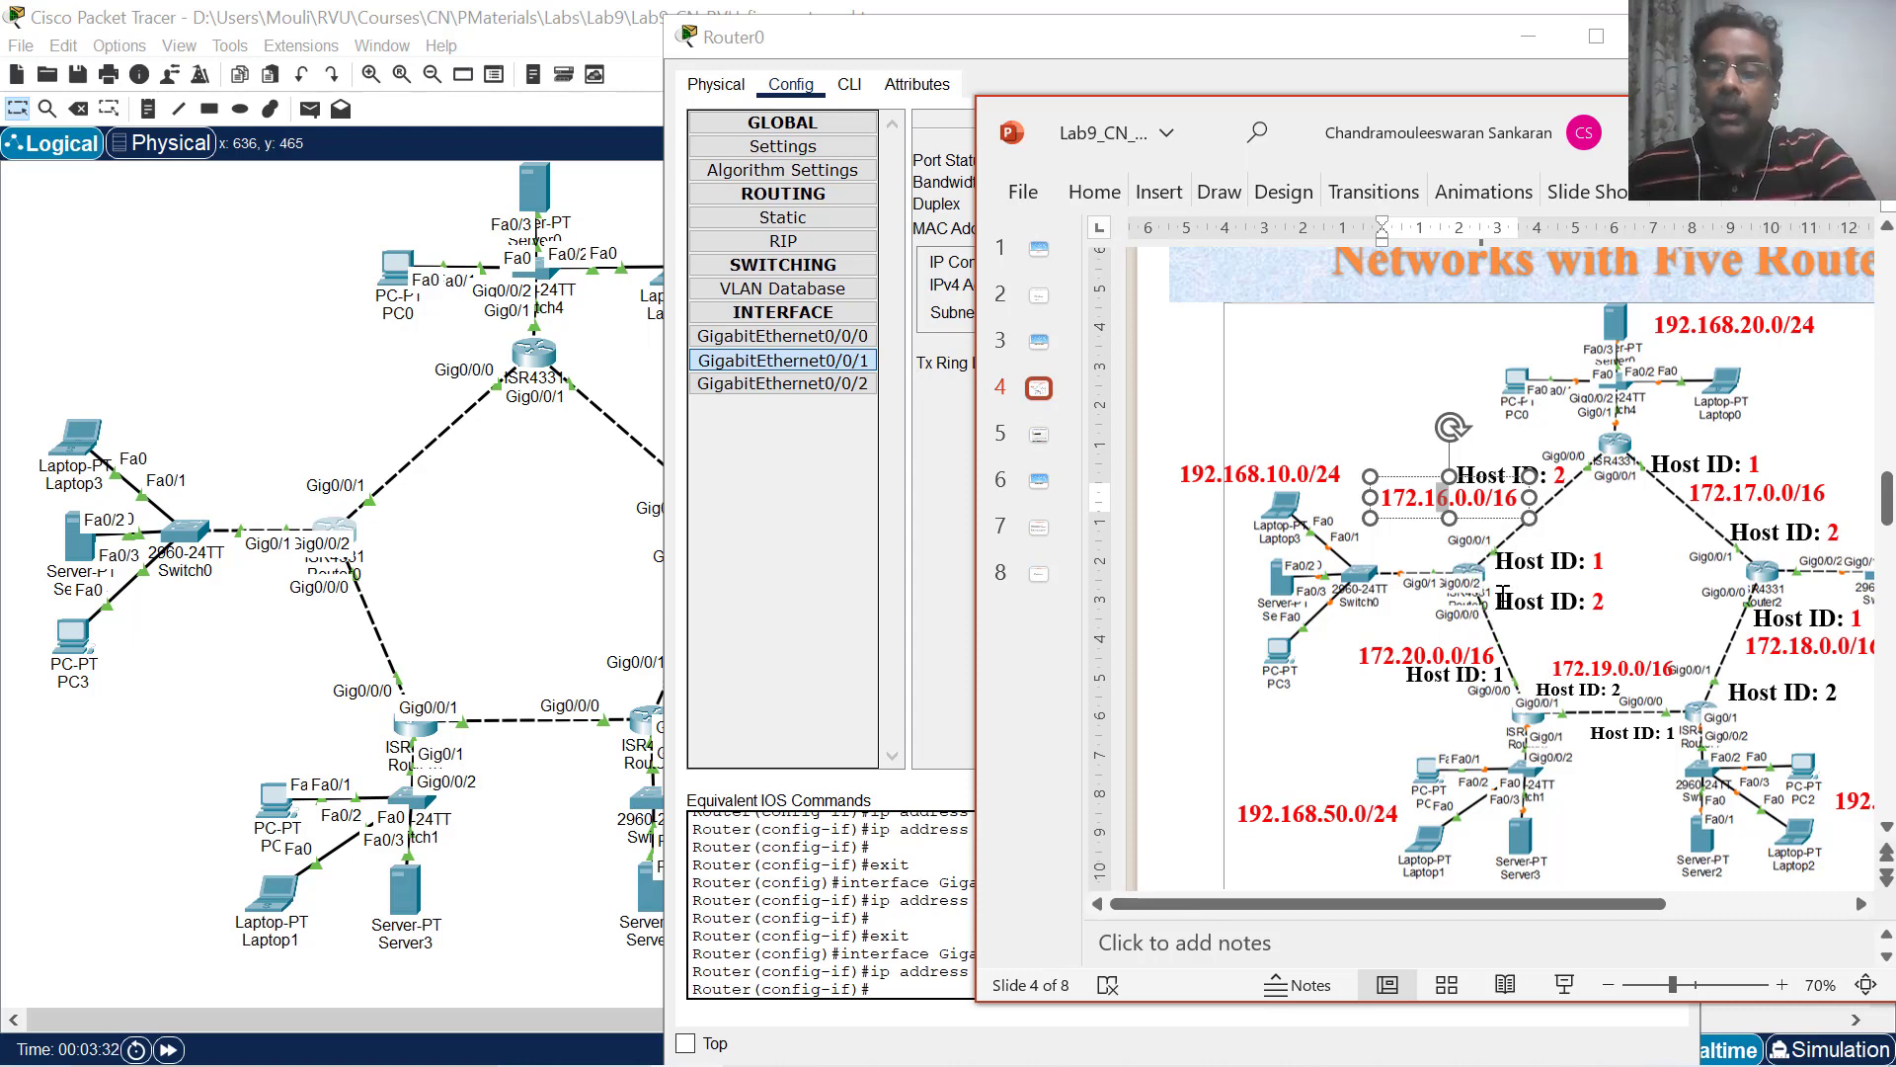
{"action": "left_click", "coordinate": [1620, 446]}
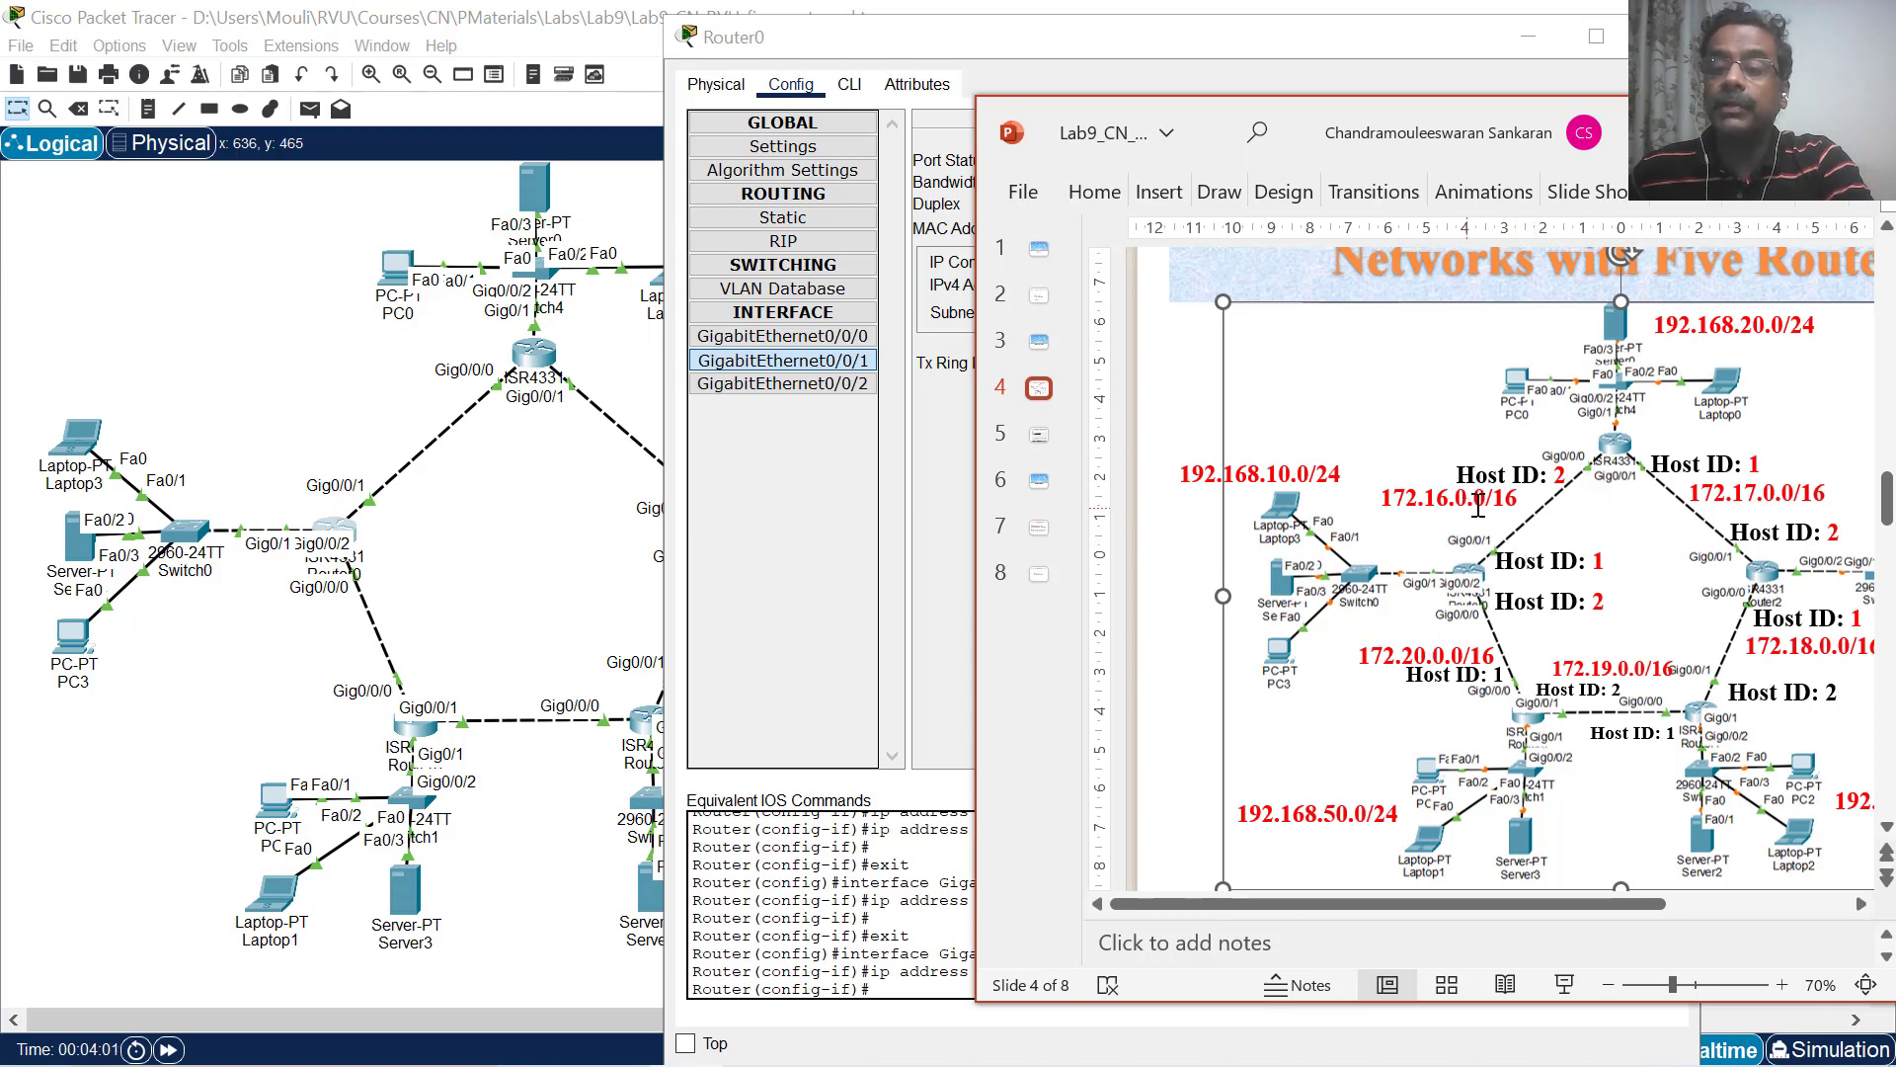
{"action": "left_click", "coordinate": [1558, 482]}
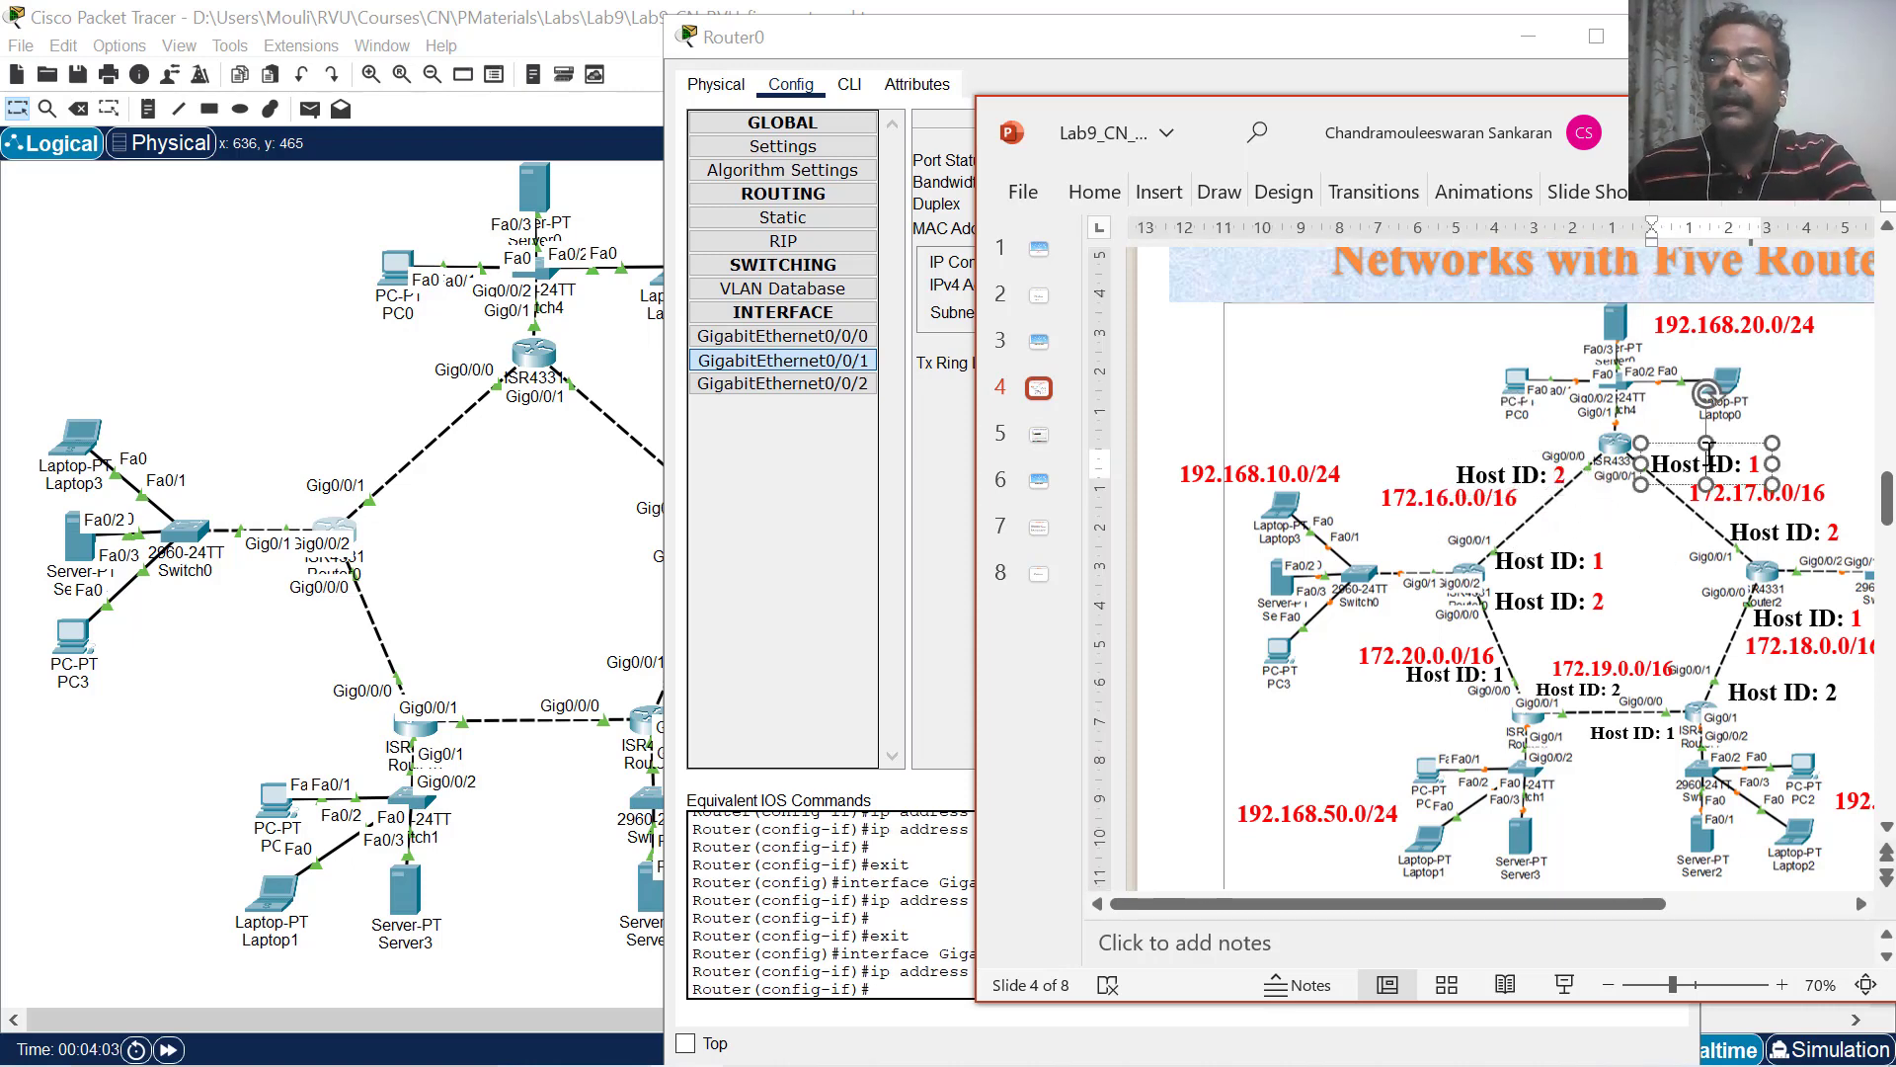
{"action": "left_click", "coordinate": [1655, 477]}
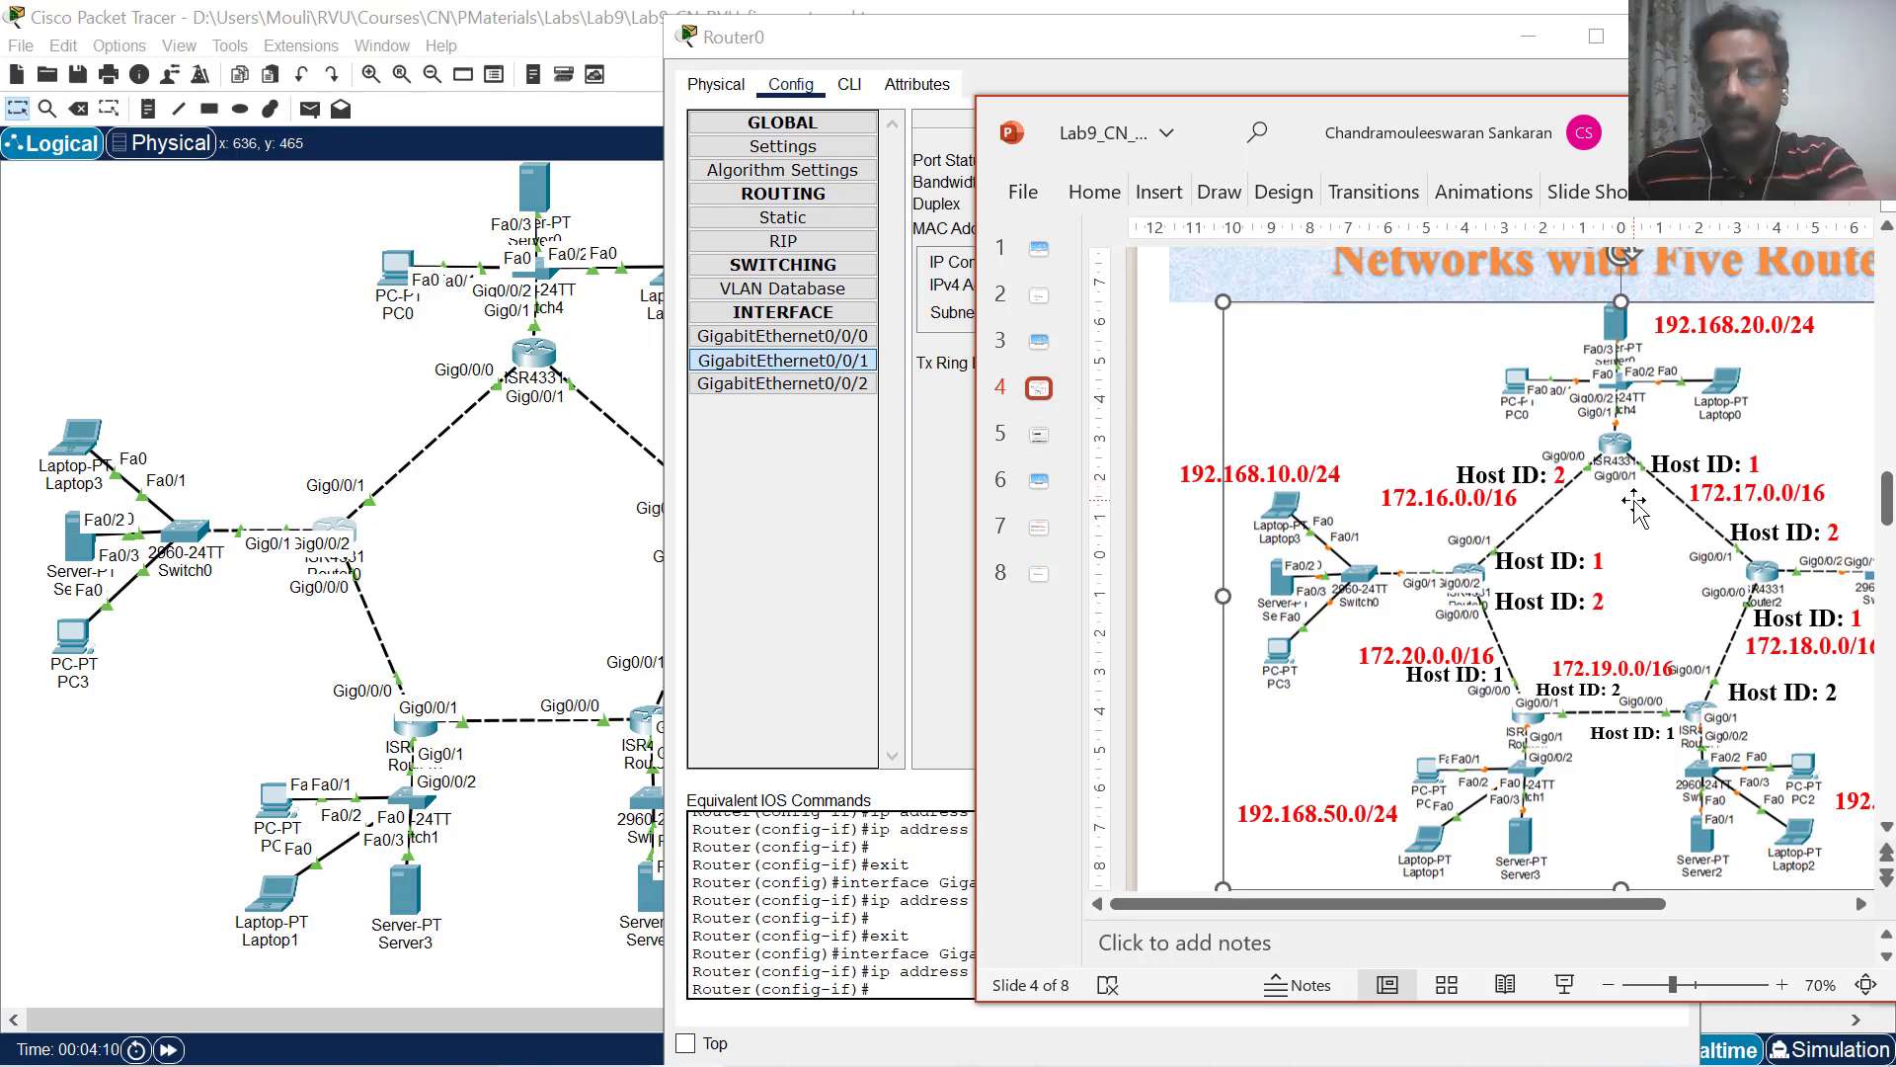
{"action": "double_click", "coordinate": [1761, 491]}
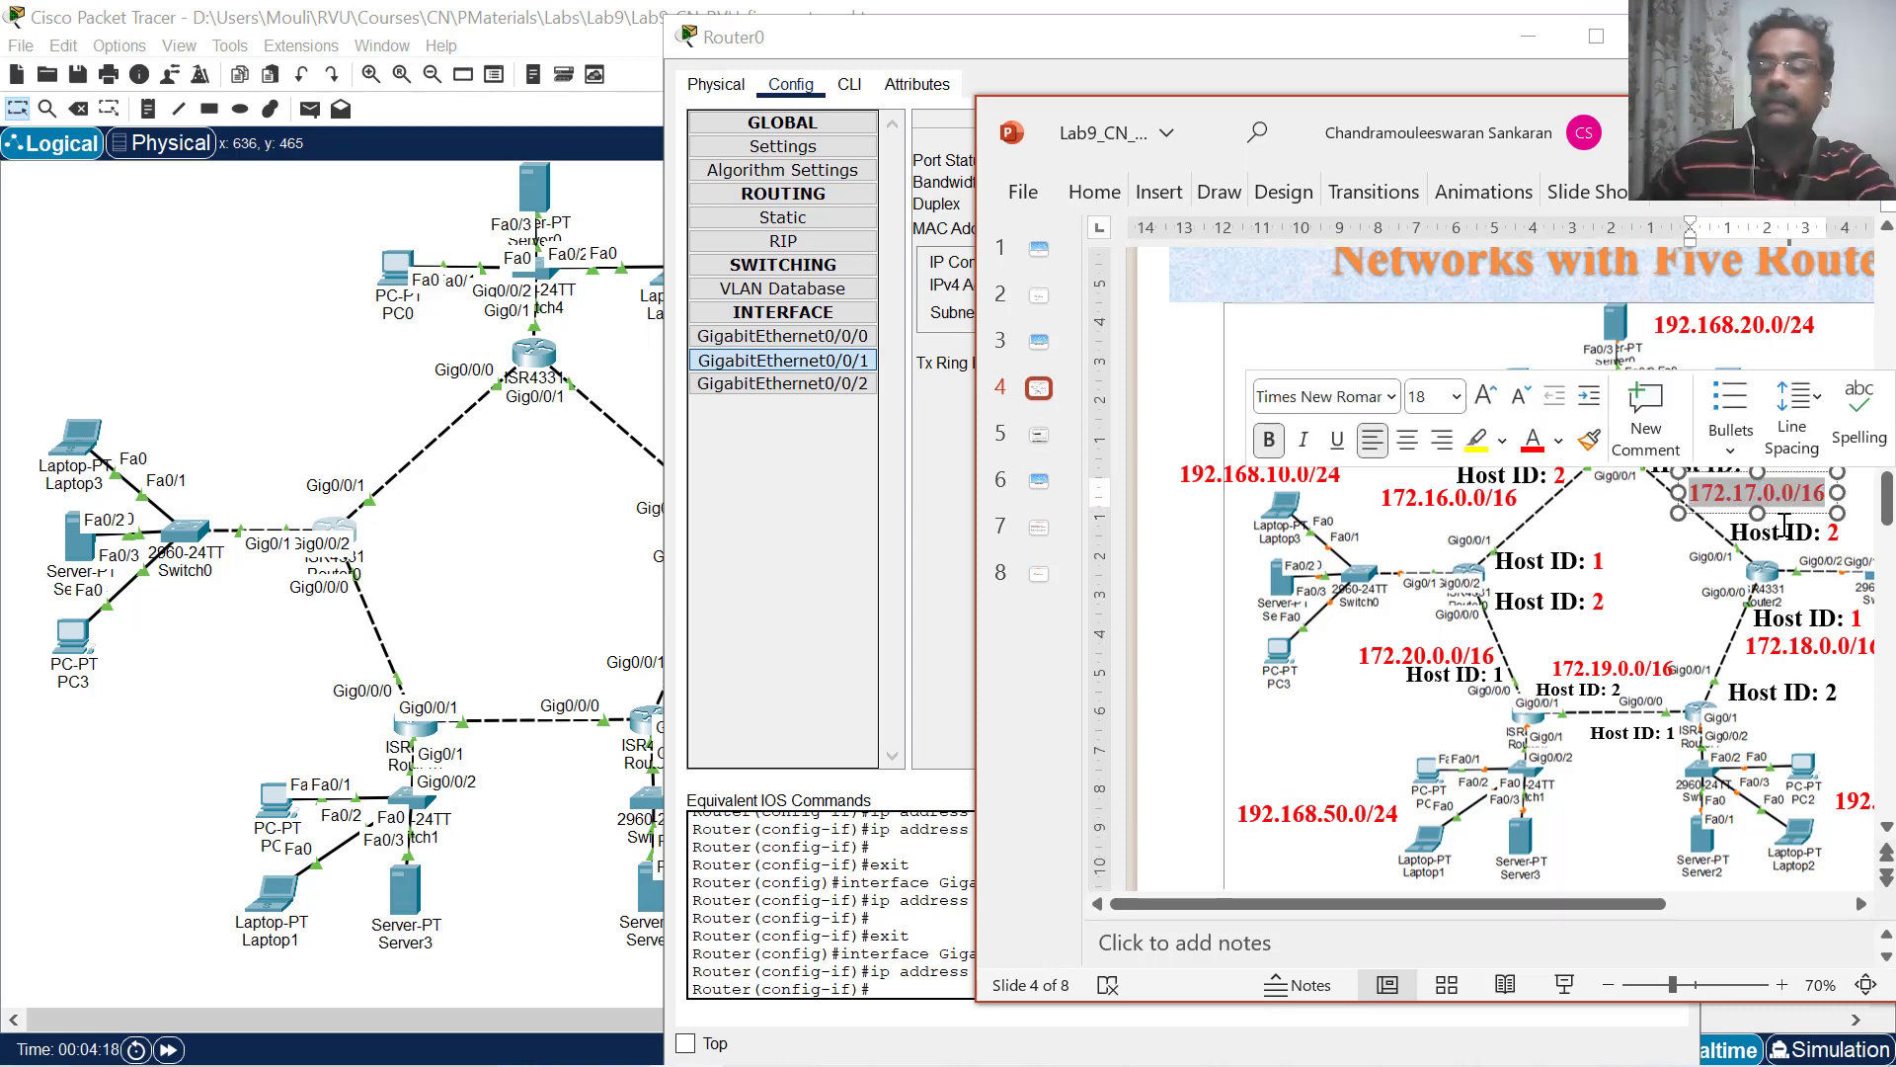
{"action": "left_click", "coordinate": [1841, 521]}
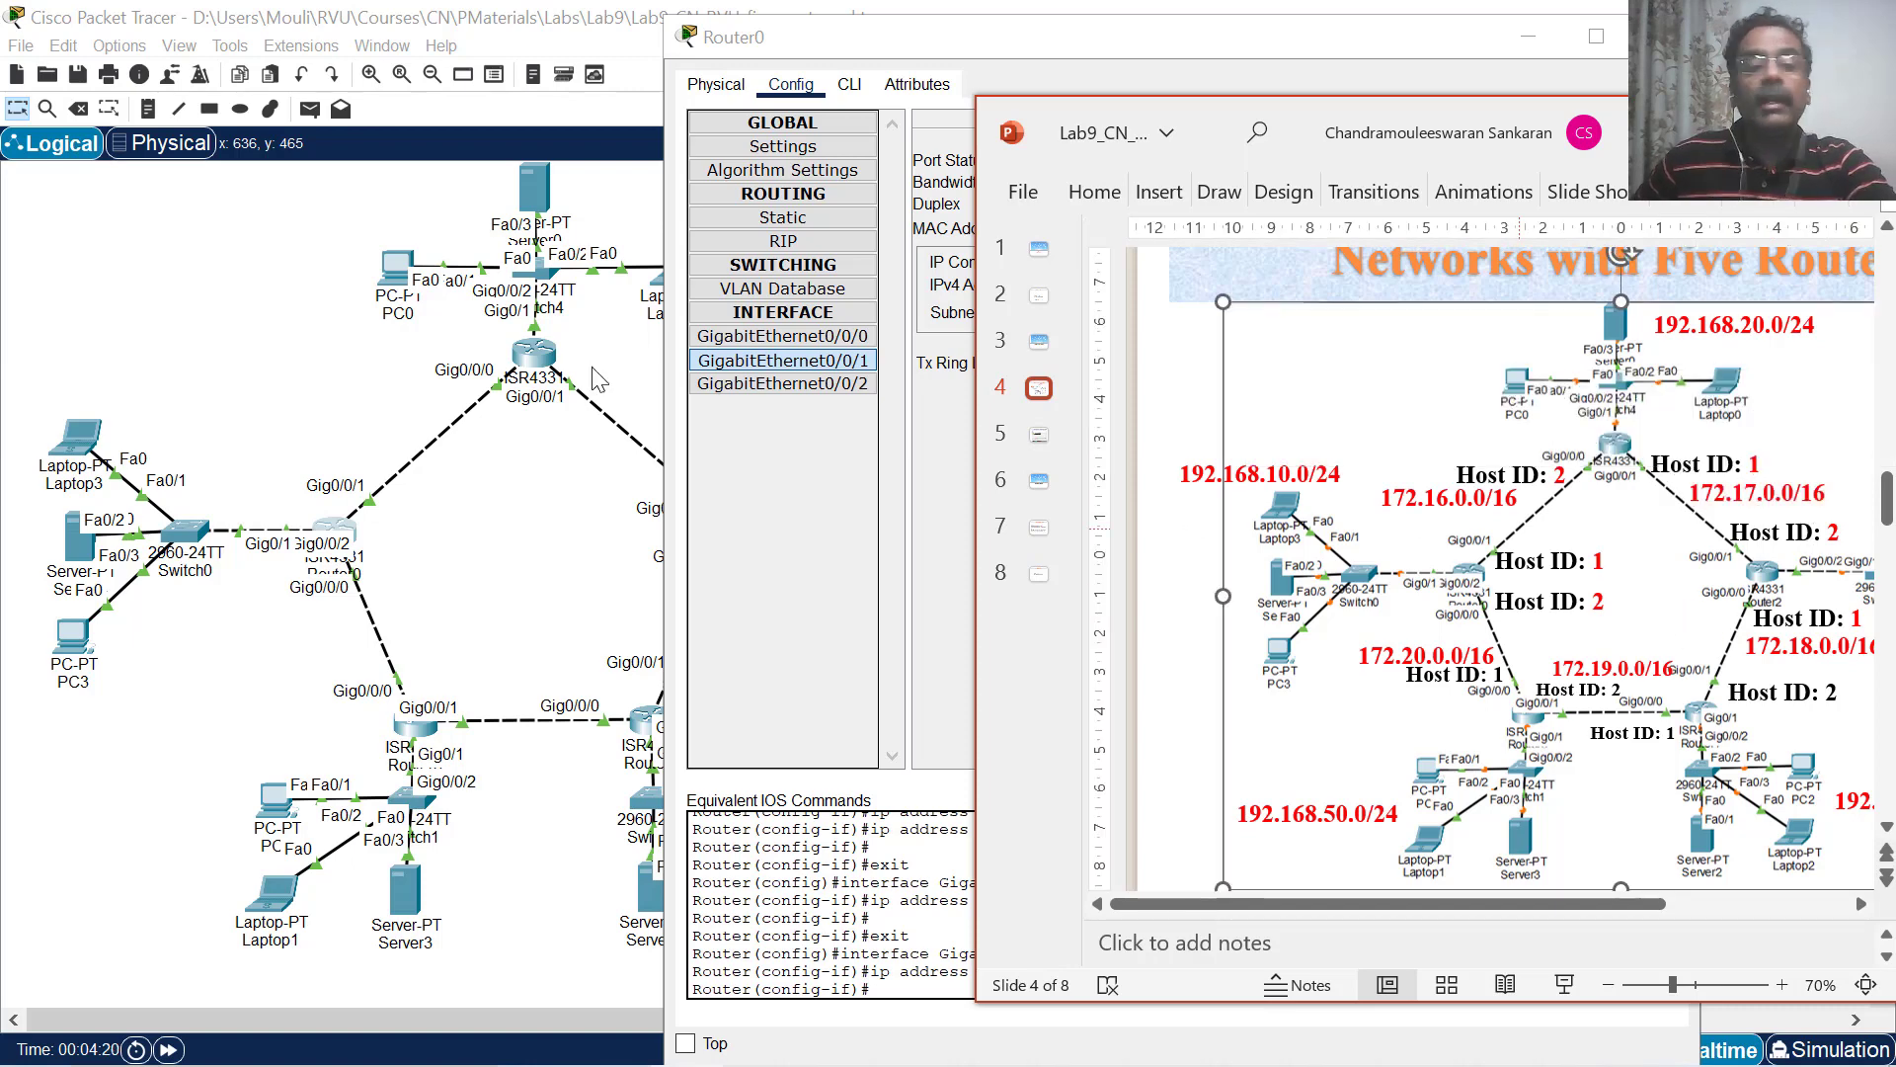
Open Router4's configuration in Packet Tracer and arrange its window beside the PowerPoint addressing diagram.
{"action": "left_click", "coordinate": [549, 365]}
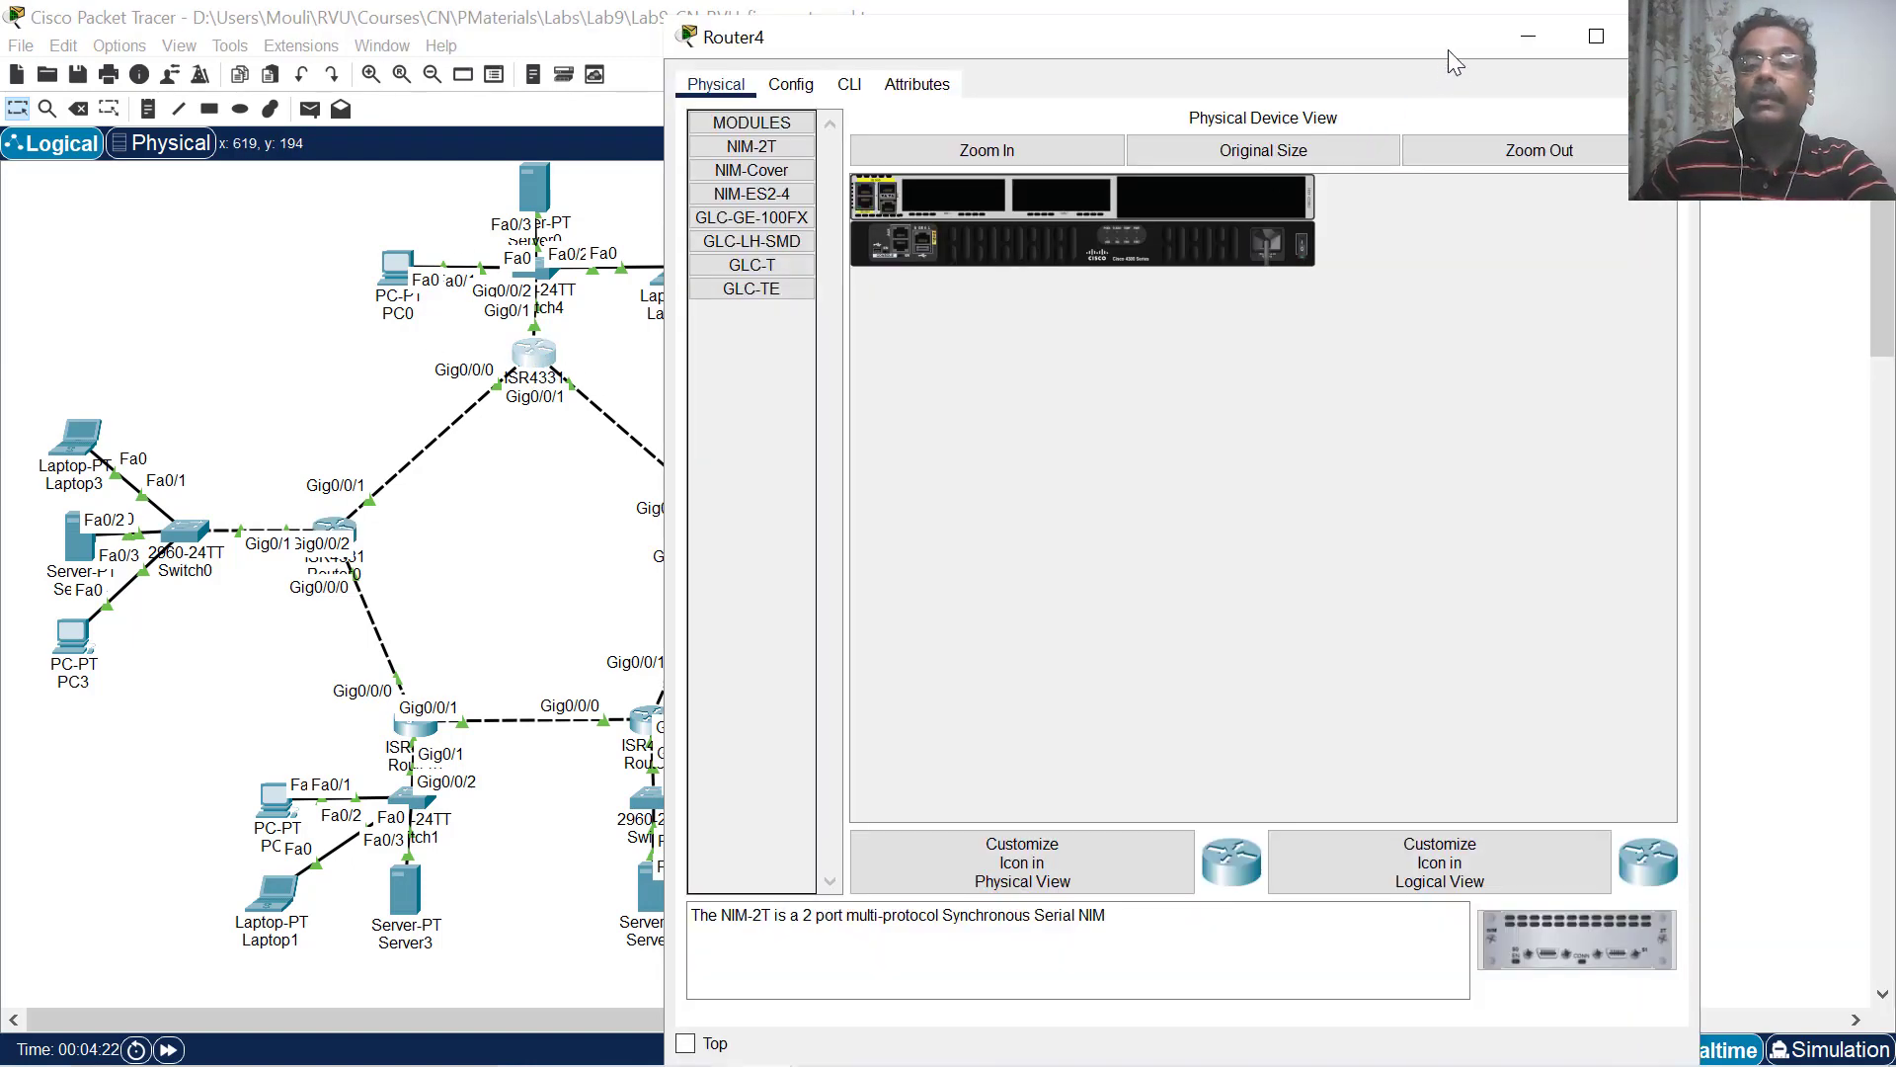
{"action": "left_click_drag", "start_coordinate": [1410, 43], "coordinate": [856, 80]}
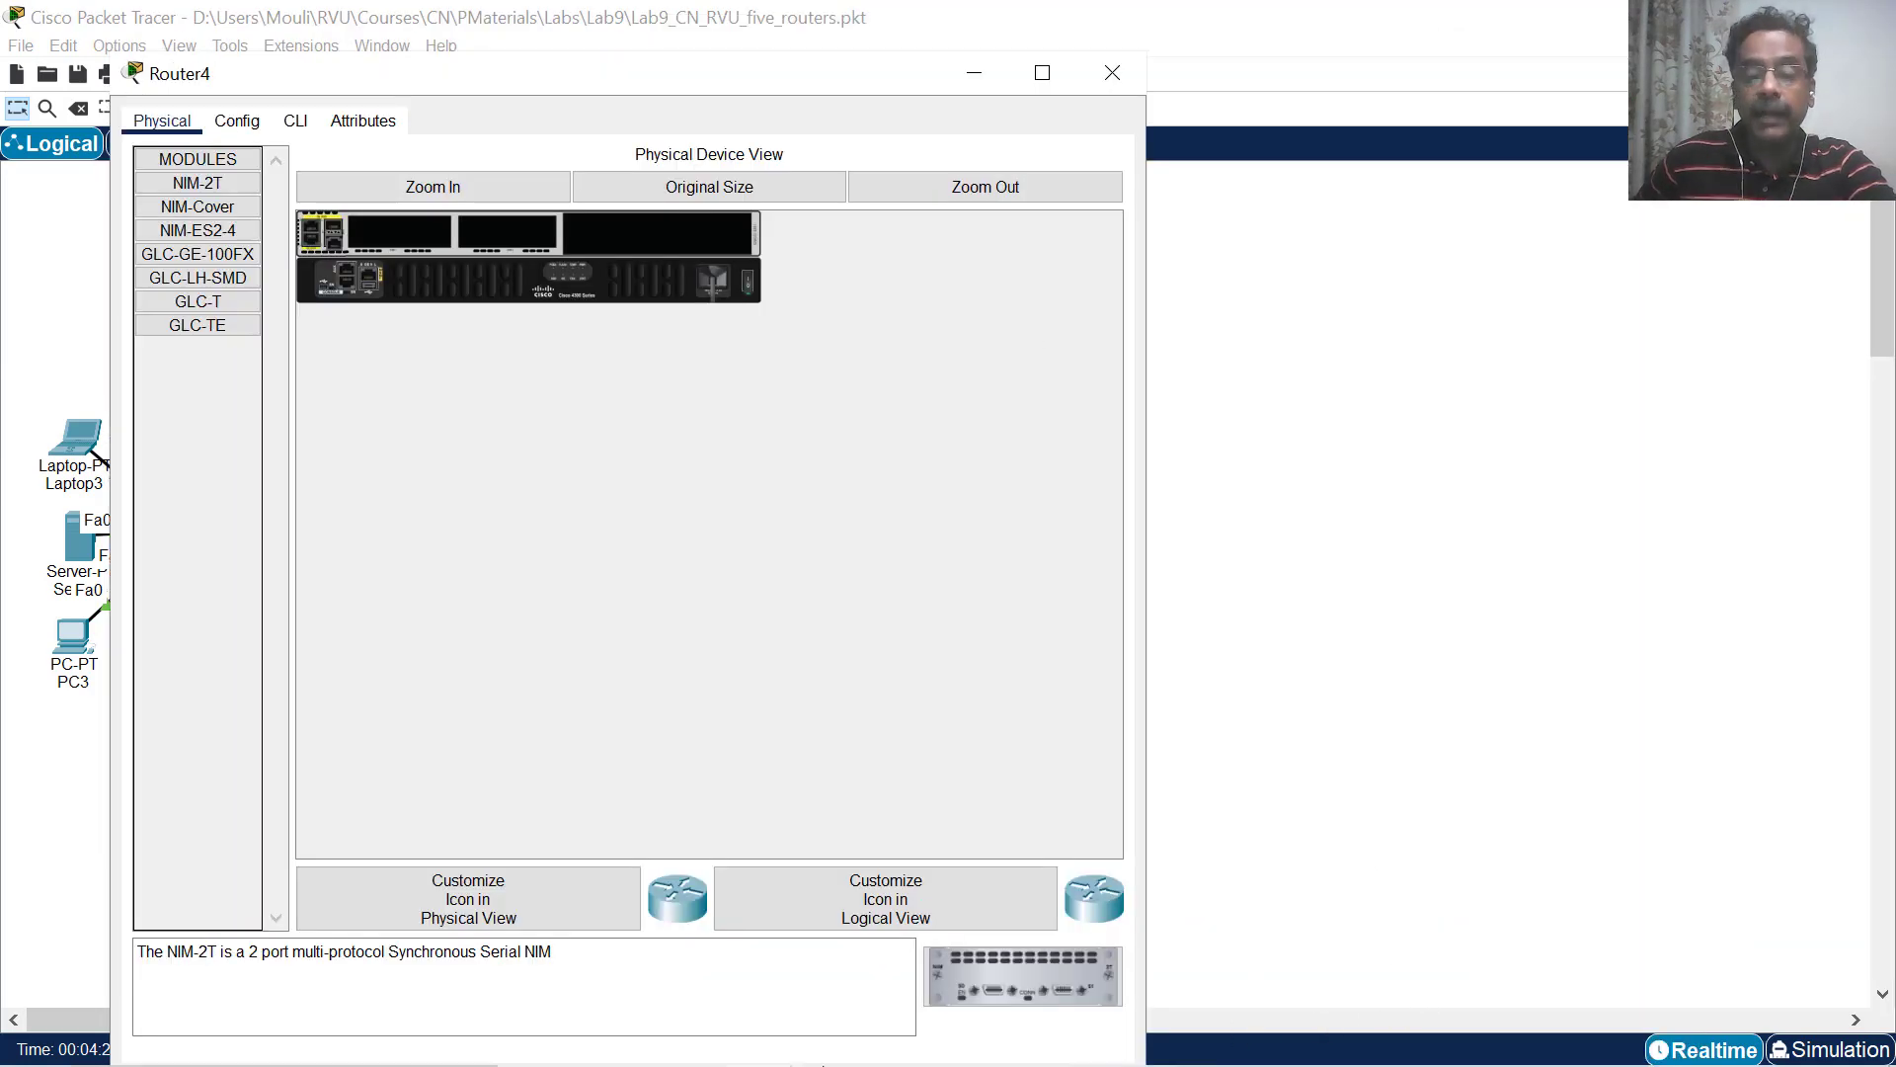
{"action": "mouse_move", "coordinate": [827, 1045]}
{"action": "left_click", "coordinate": [698, 1045]}
{"action": "left_click_drag", "start_coordinate": [758, 85], "coordinate": [651, 87]}
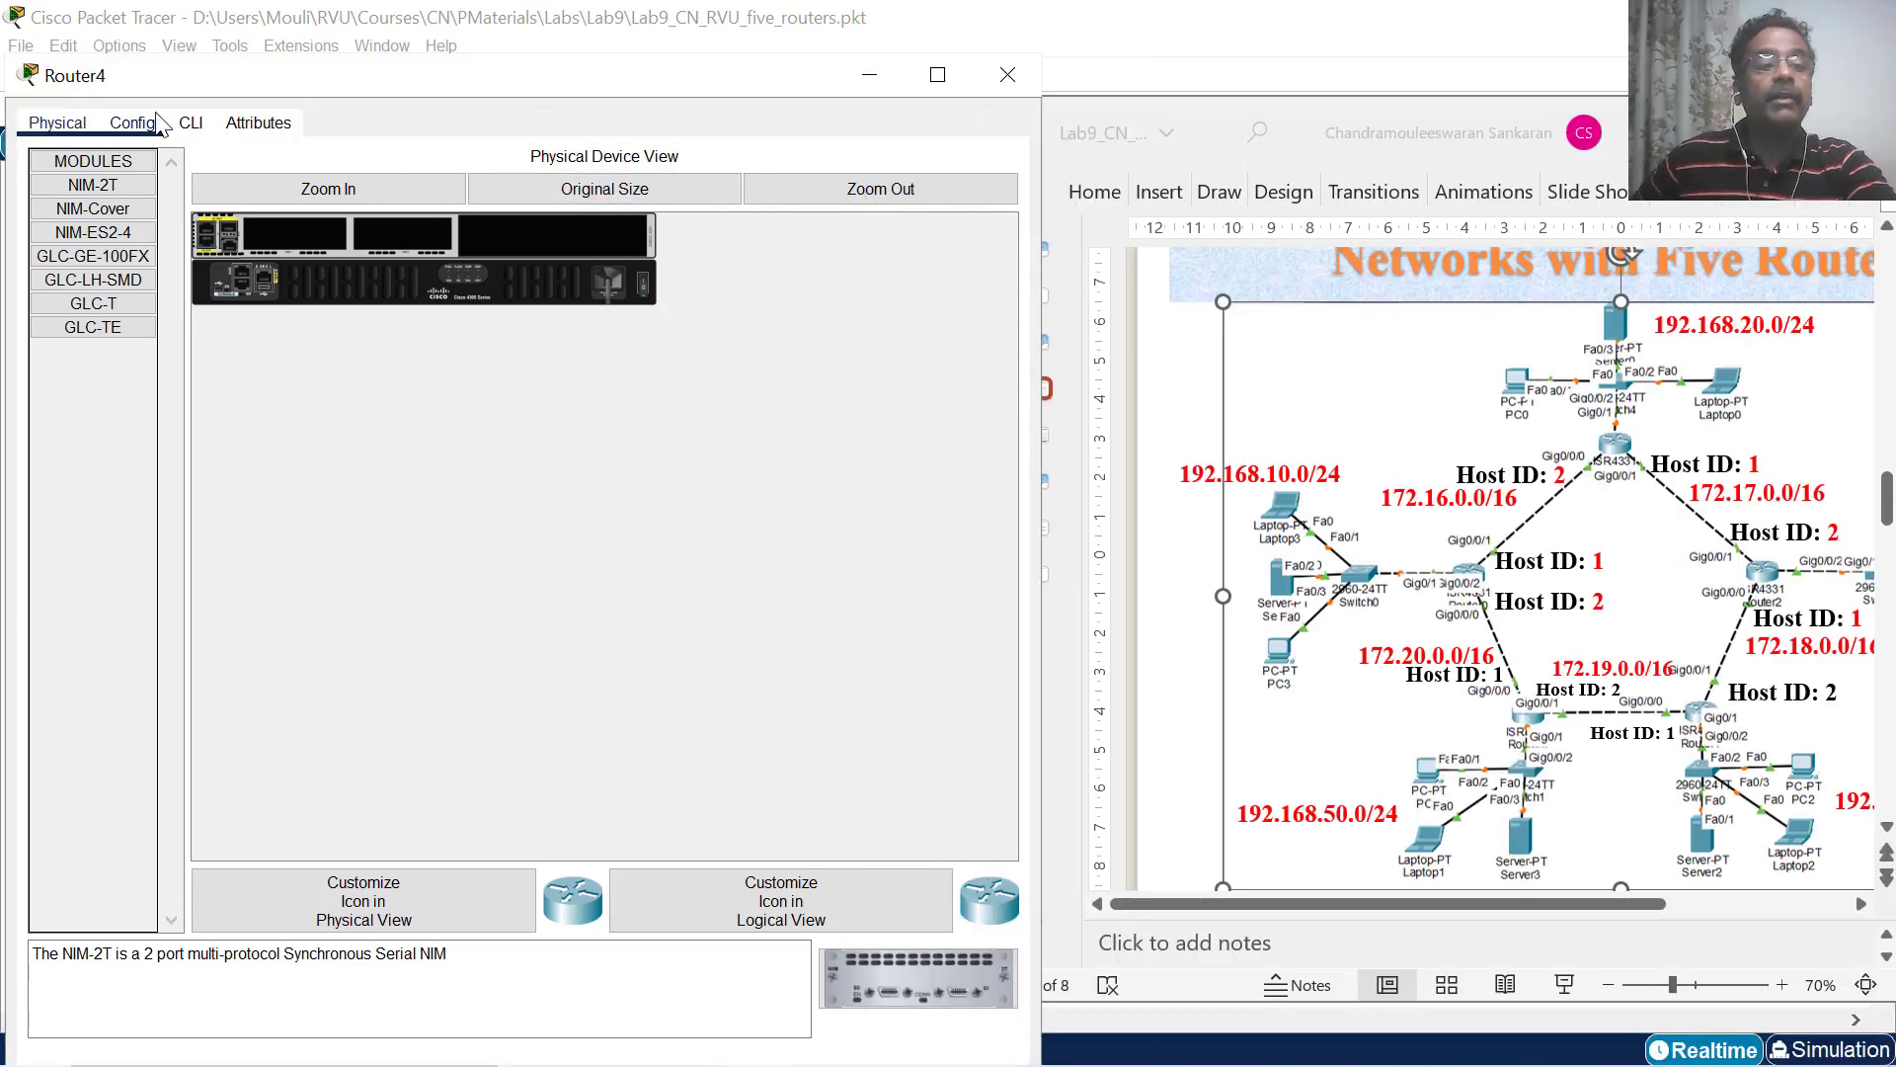
{"action": "left_click", "coordinate": [132, 122]}
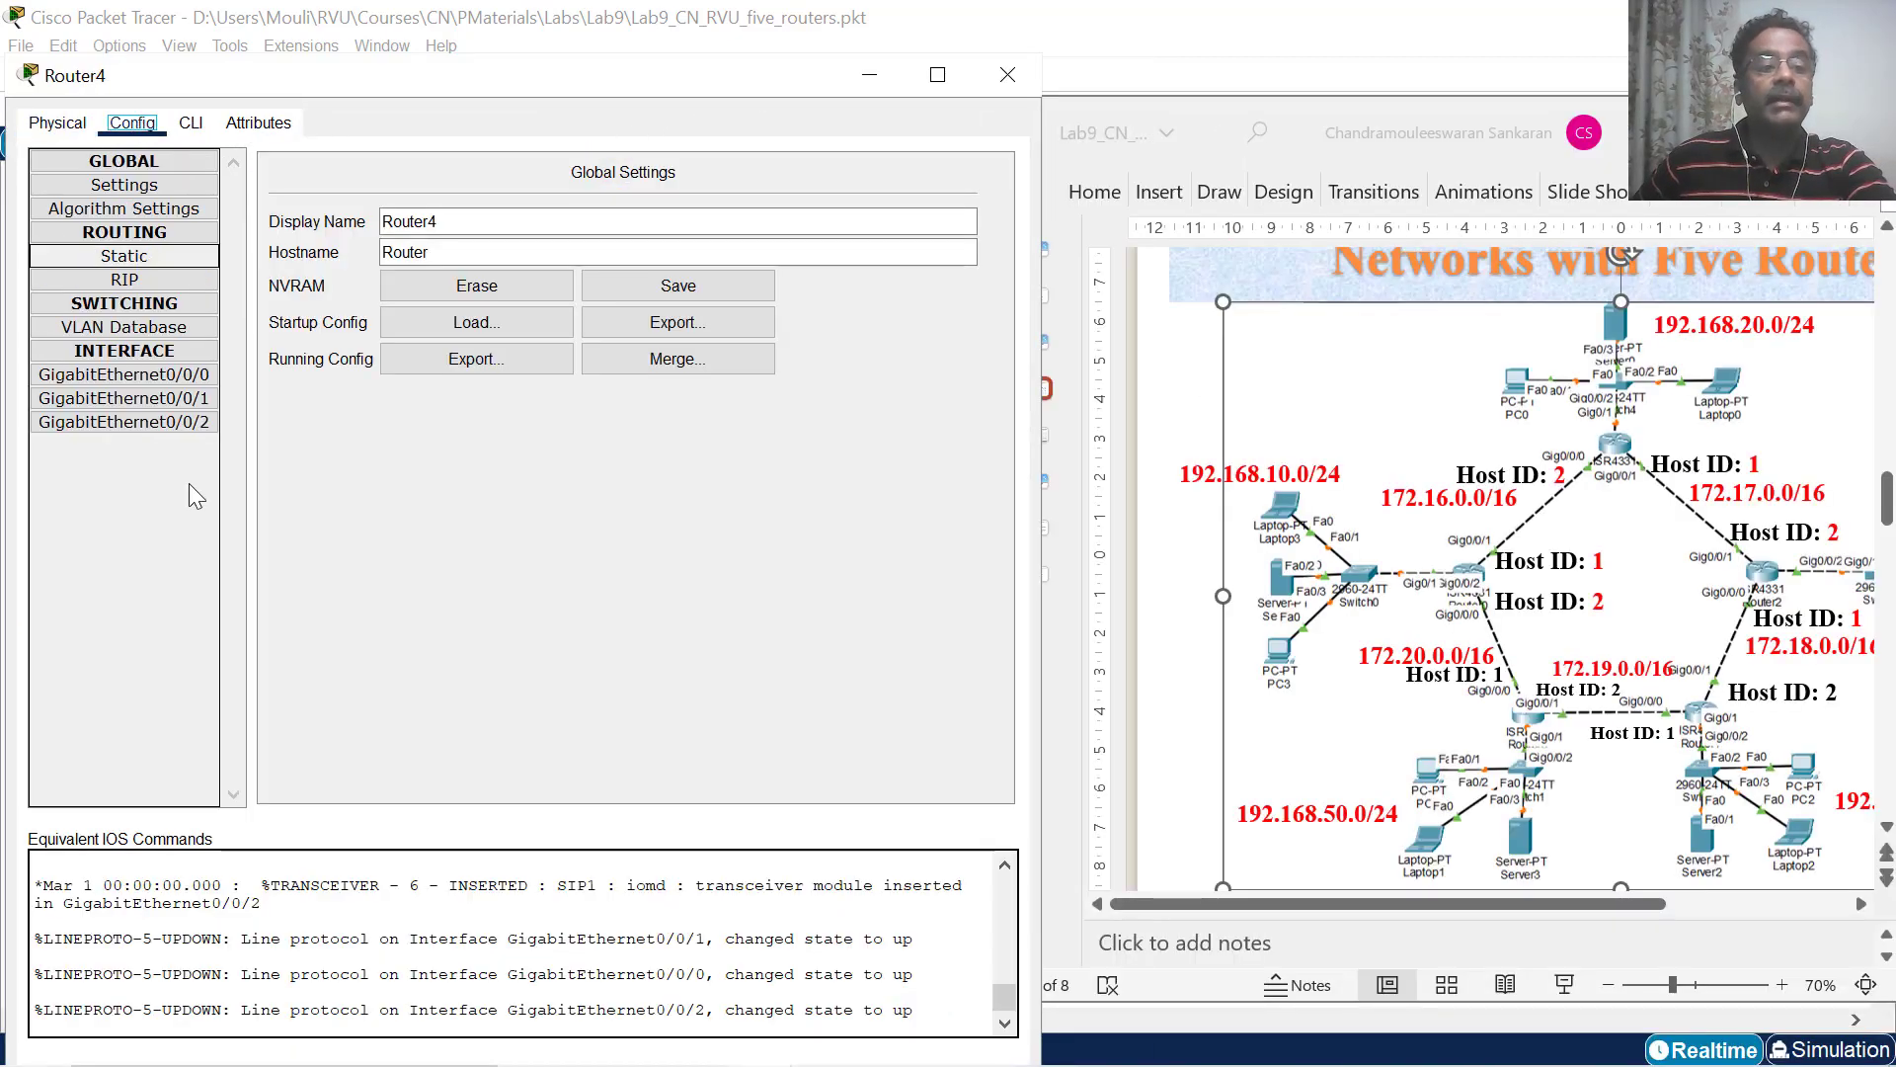
Check the IPv4 settings of Router4's GigabitEthernet0/0/2, 0/0/0 and 0/0/1 interfaces against the diagram, and close the router window.
{"action": "left_click", "coordinate": [196, 431]}
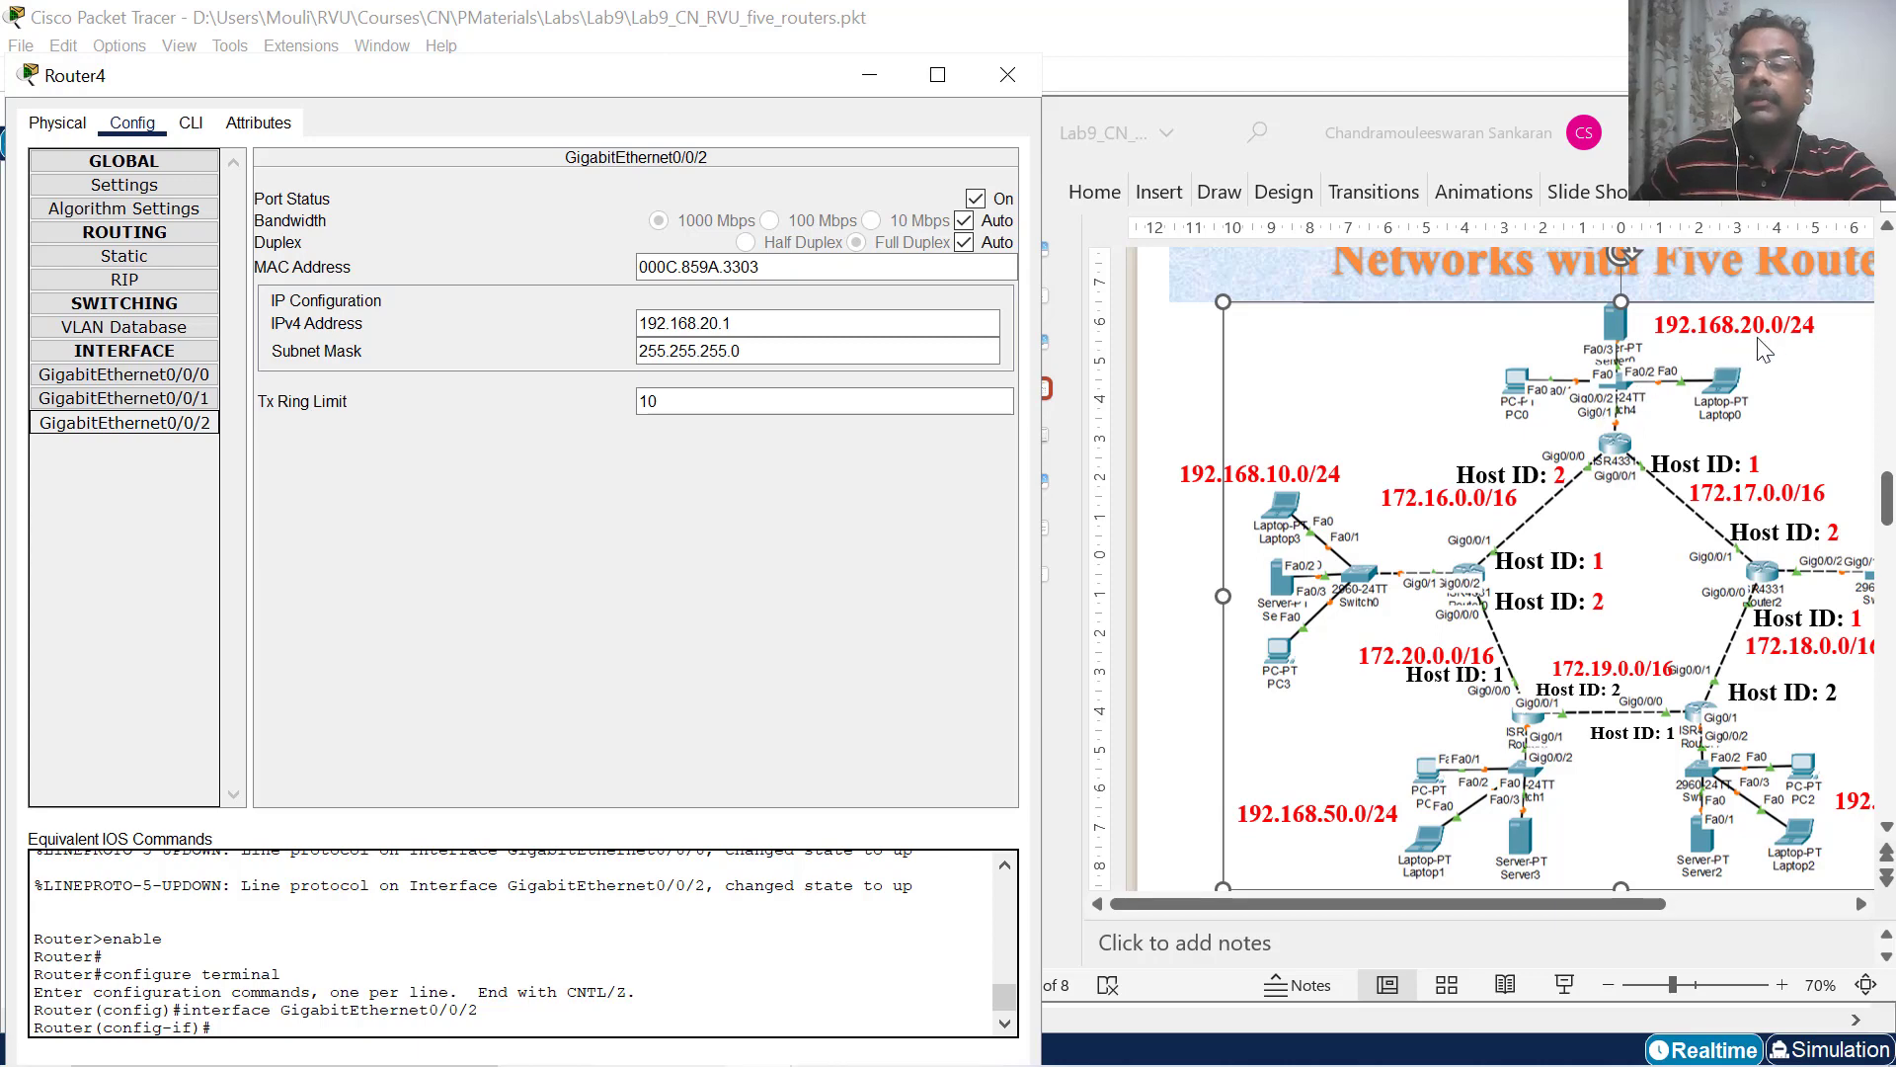
{"action": "left_click_drag", "start_coordinate": [789, 322], "coordinate": [637, 323]}
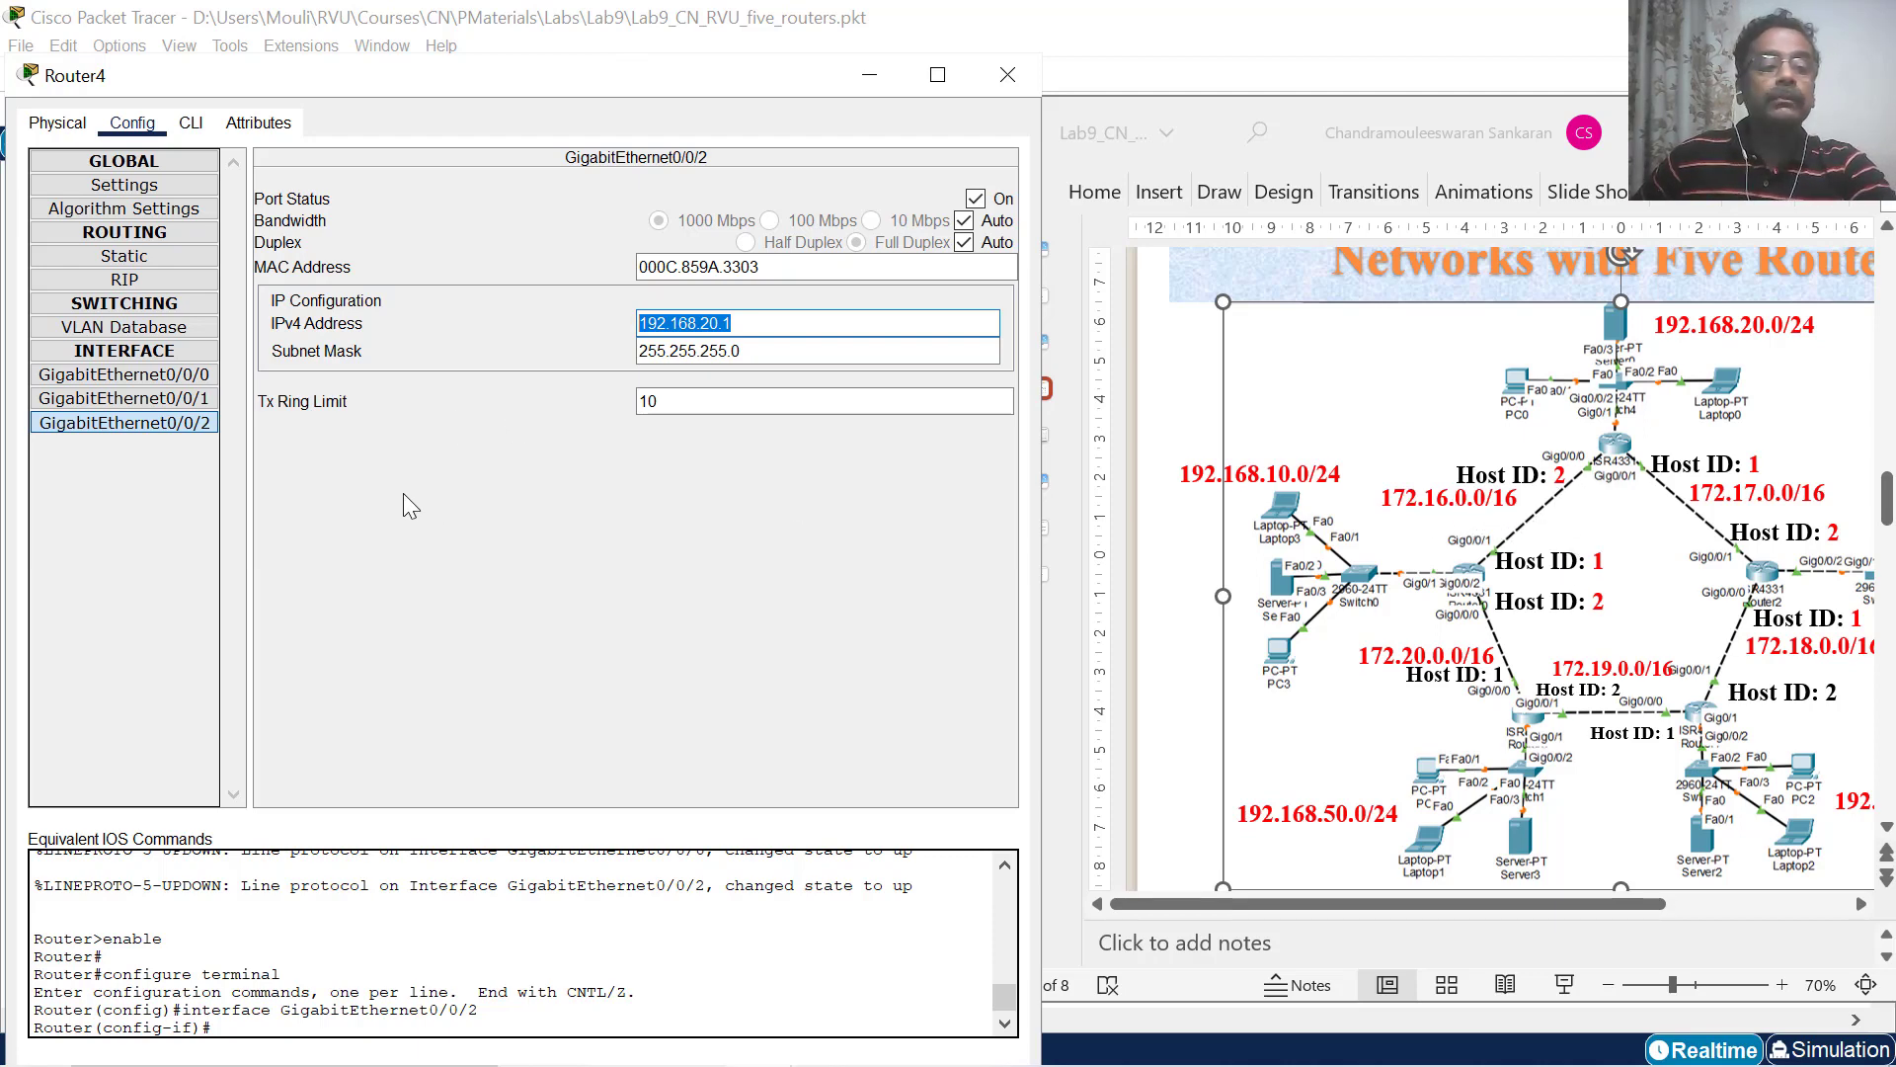
{"action": "left_click", "coordinate": [205, 377]}
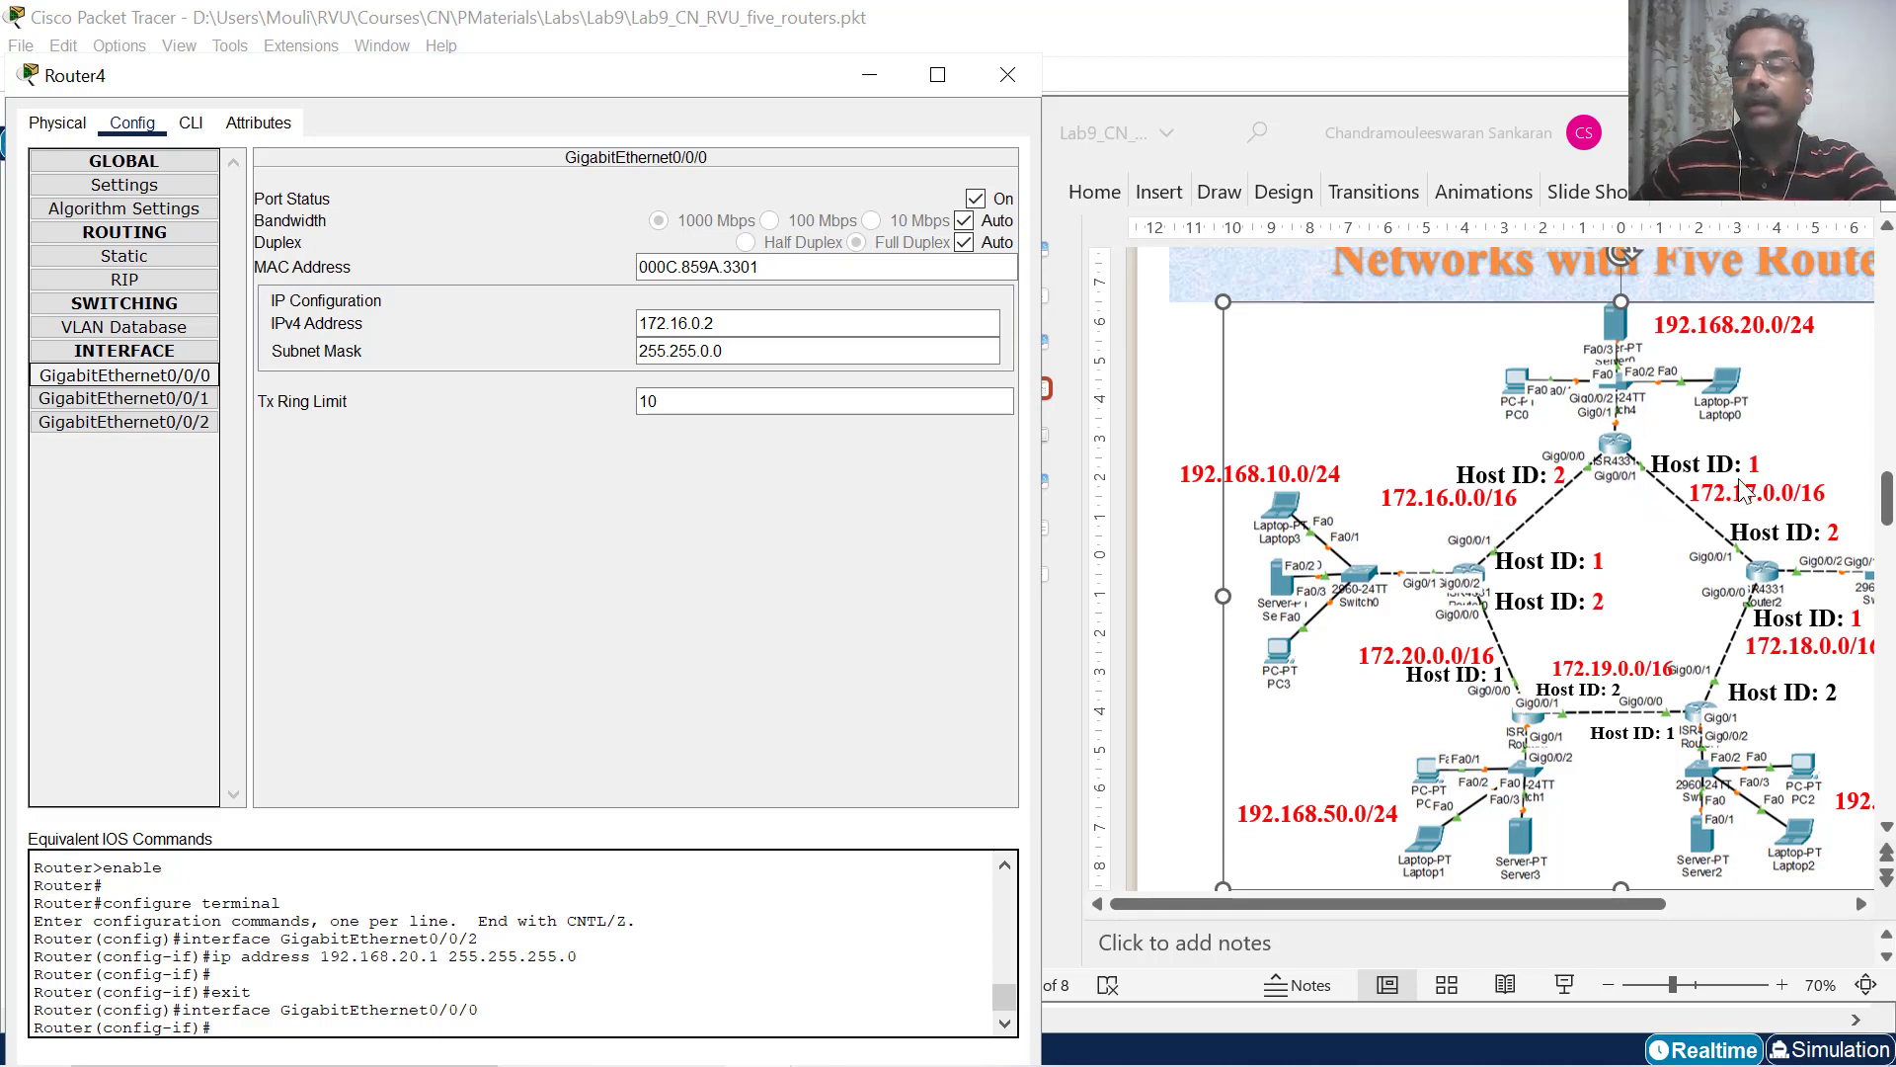
{"action": "left_click", "coordinate": [203, 399]}
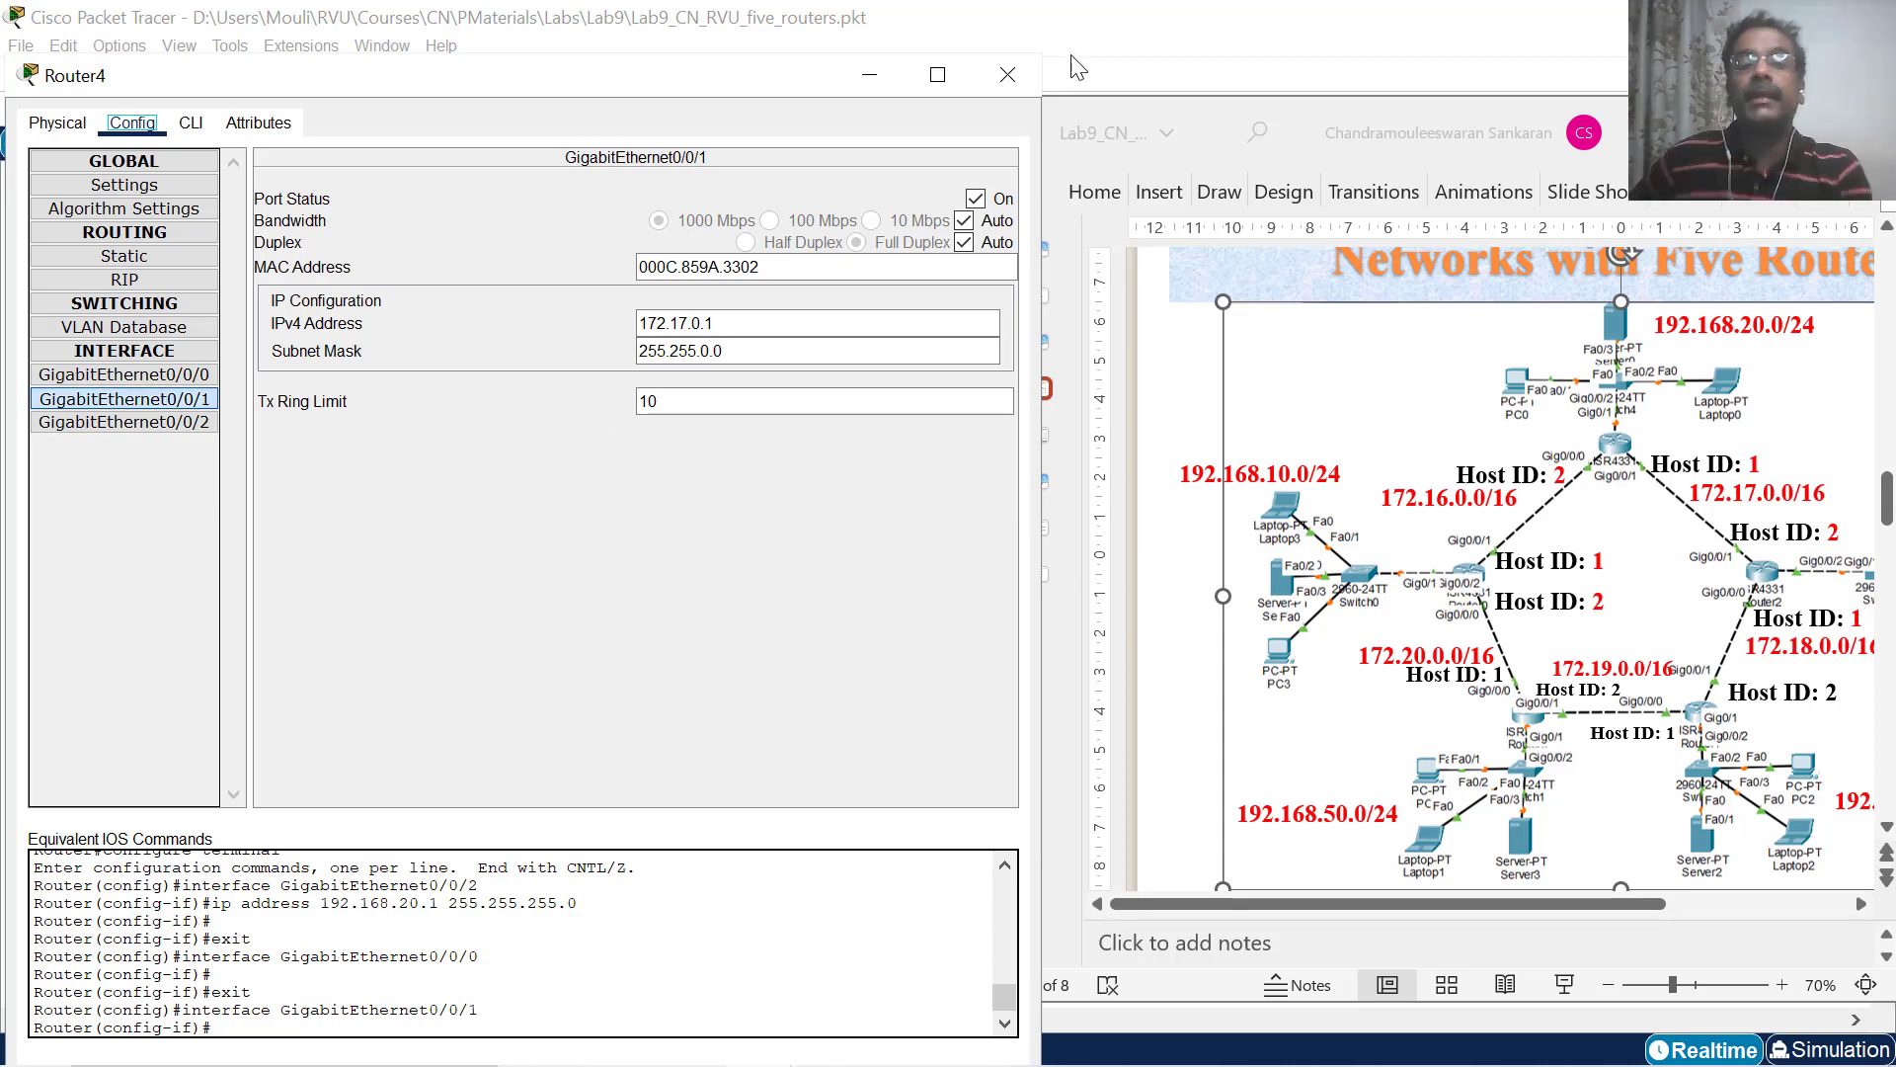
{"action": "left_click", "coordinate": [1007, 74]}
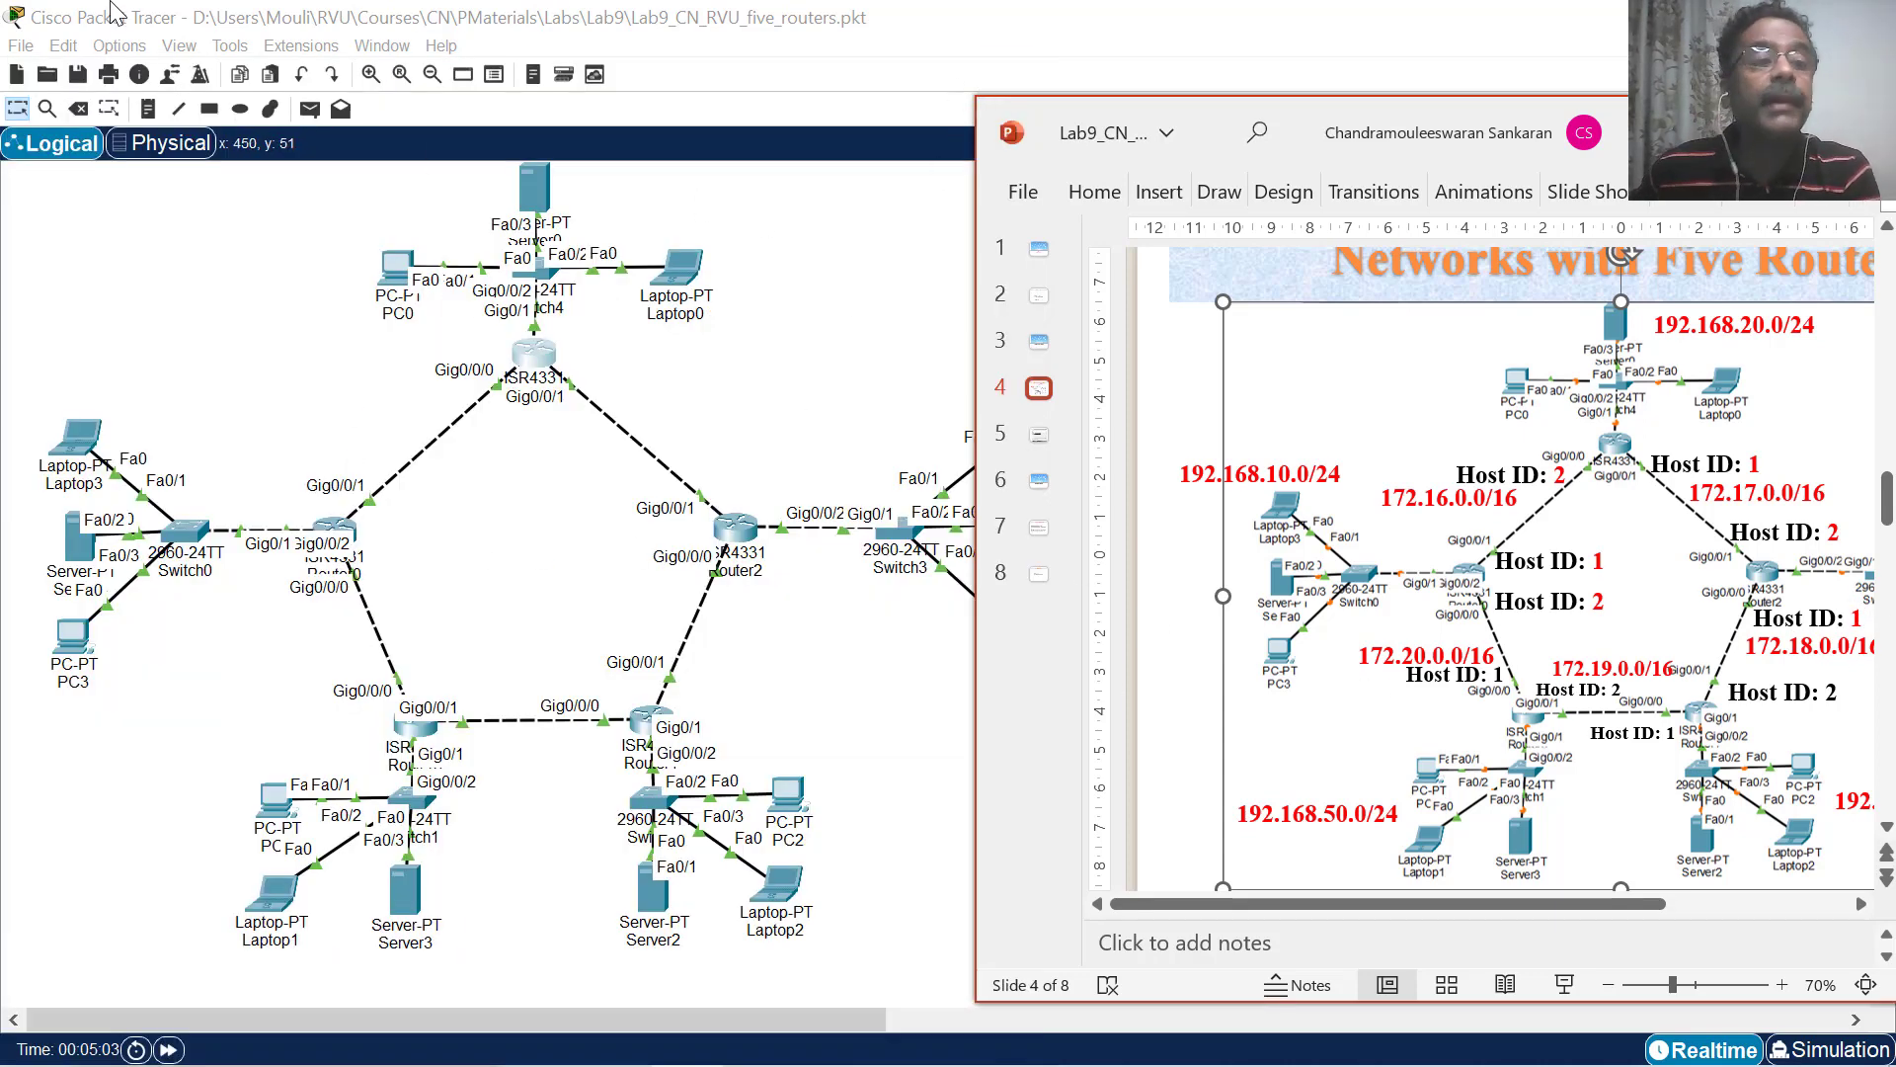
Show the preference Always Show Port Labels in Logical Workspace by toggling it off and on again, and close the preferences.
{"action": "left_click", "coordinate": [131, 46]}
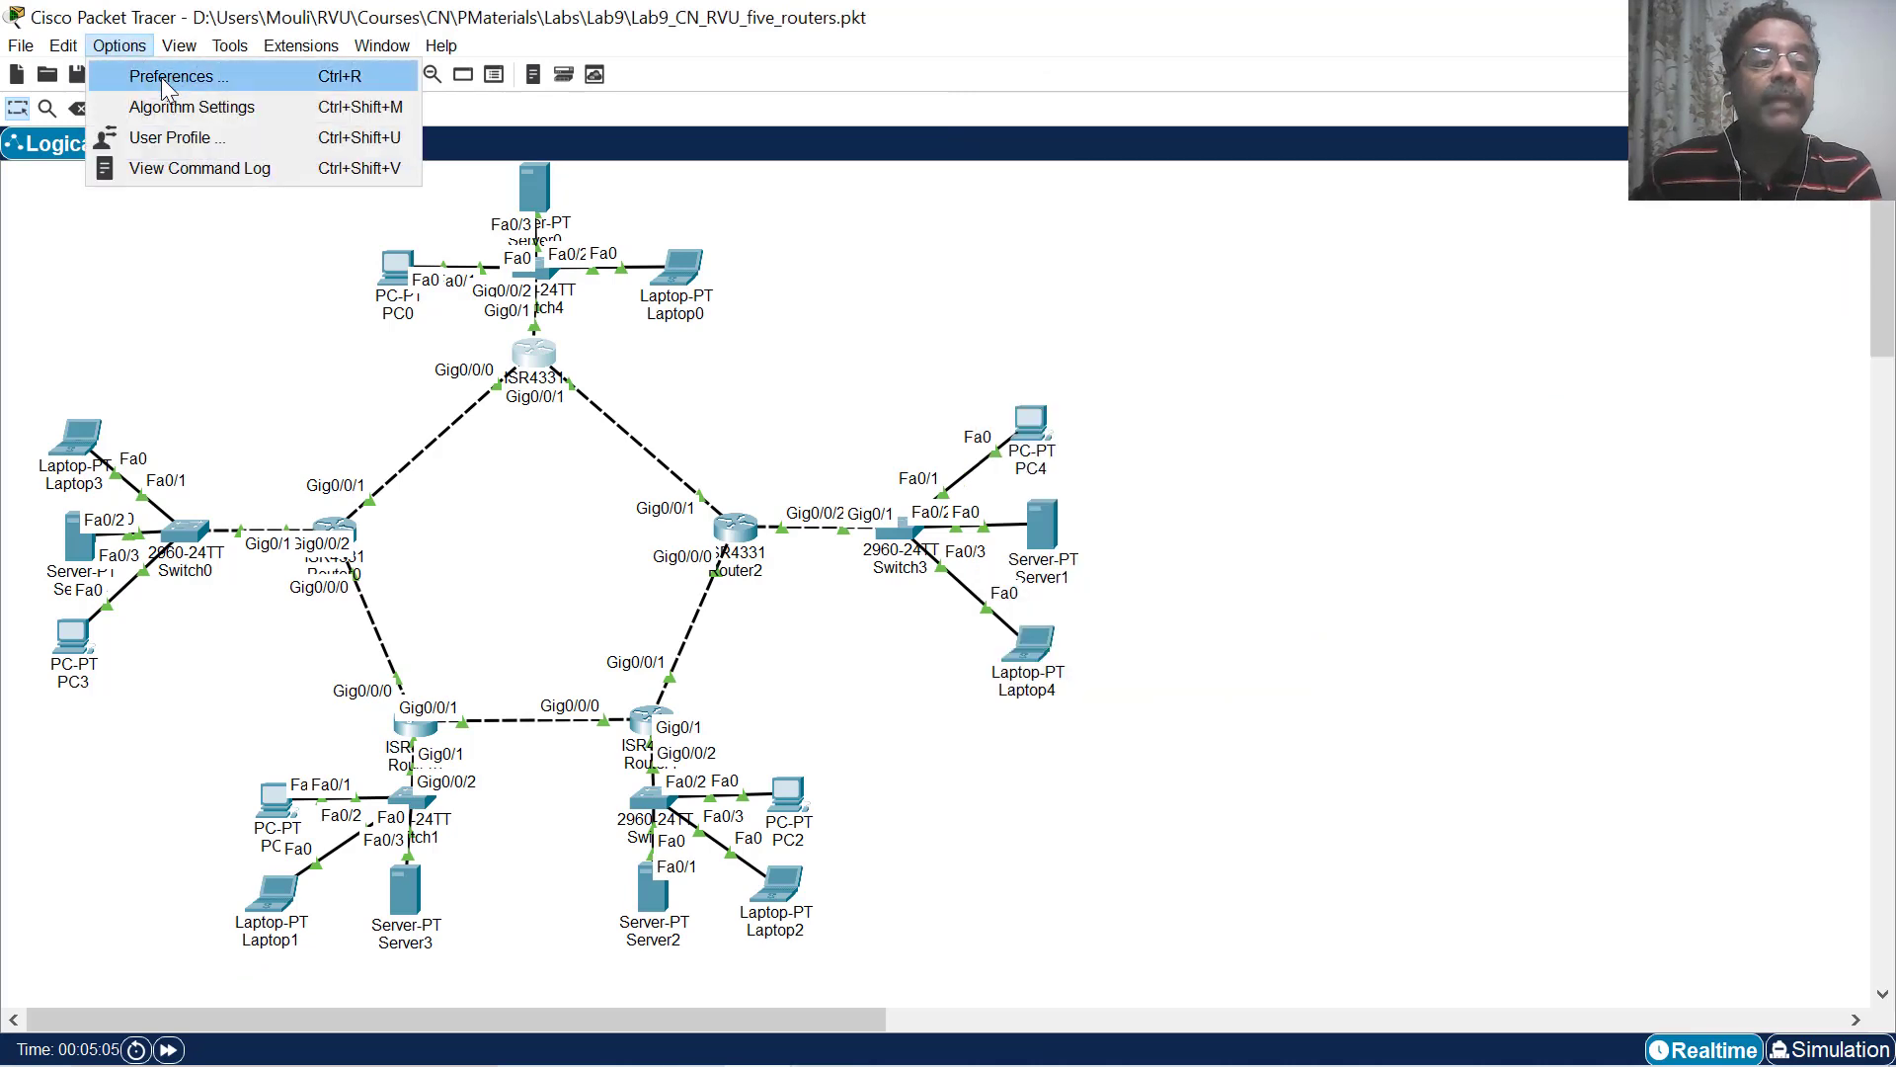
{"action": "left_click", "coordinate": [162, 78]}
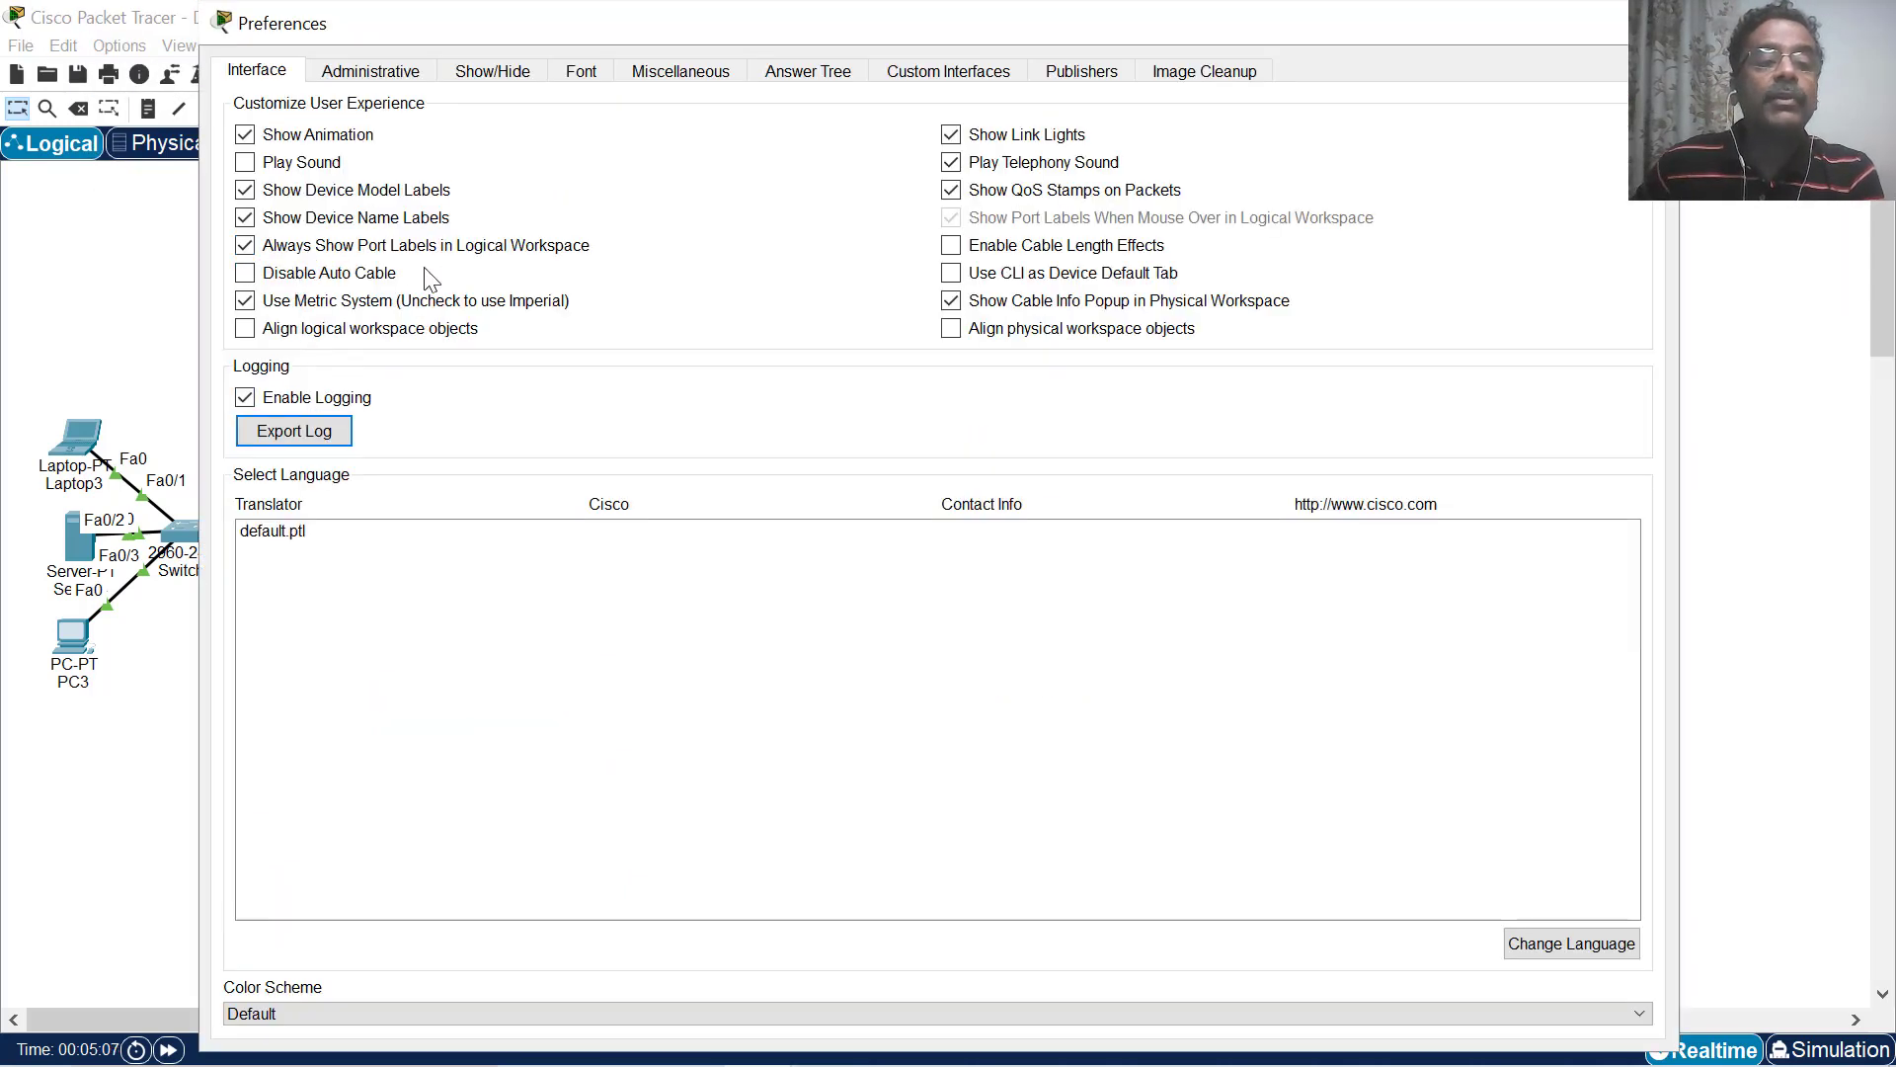
{"action": "left_click", "coordinate": [248, 249]}
{"action": "left_click", "coordinate": [245, 246]}
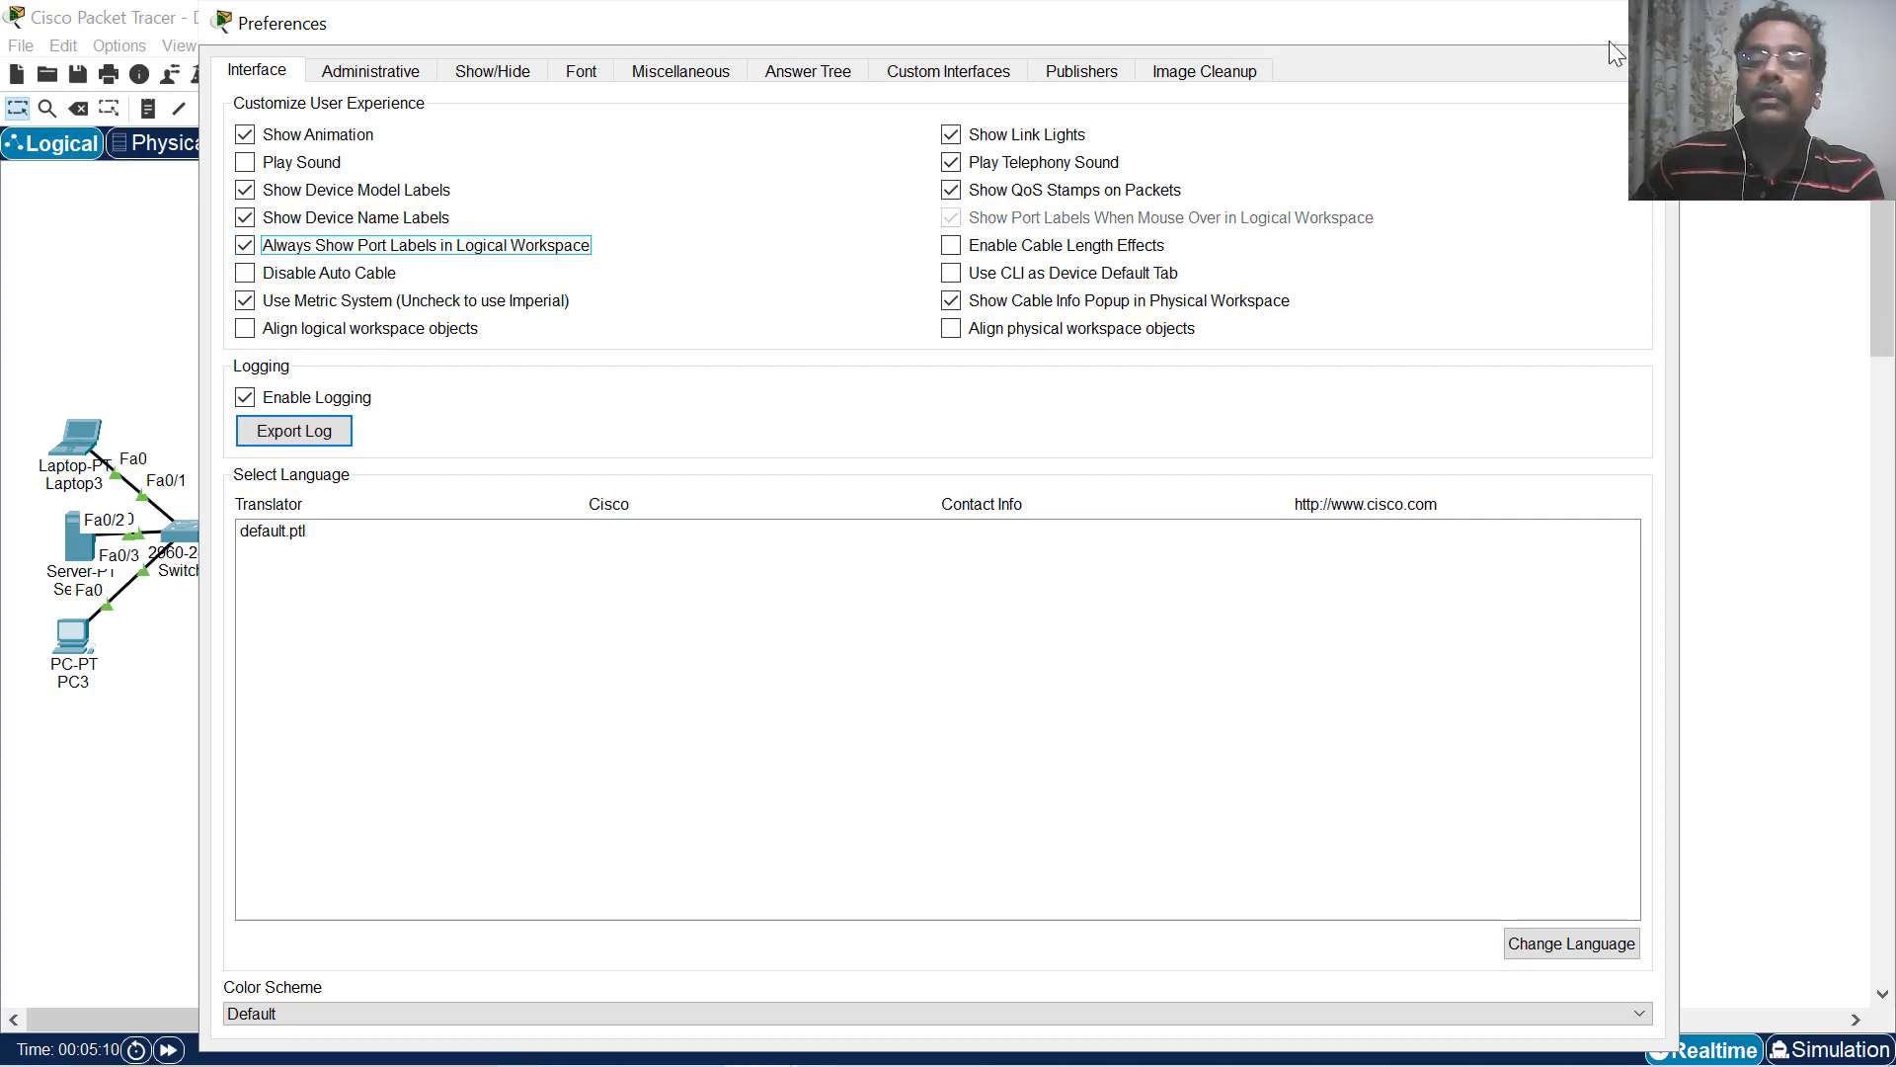
{"action": "left_click", "coordinate": [1660, 23]}
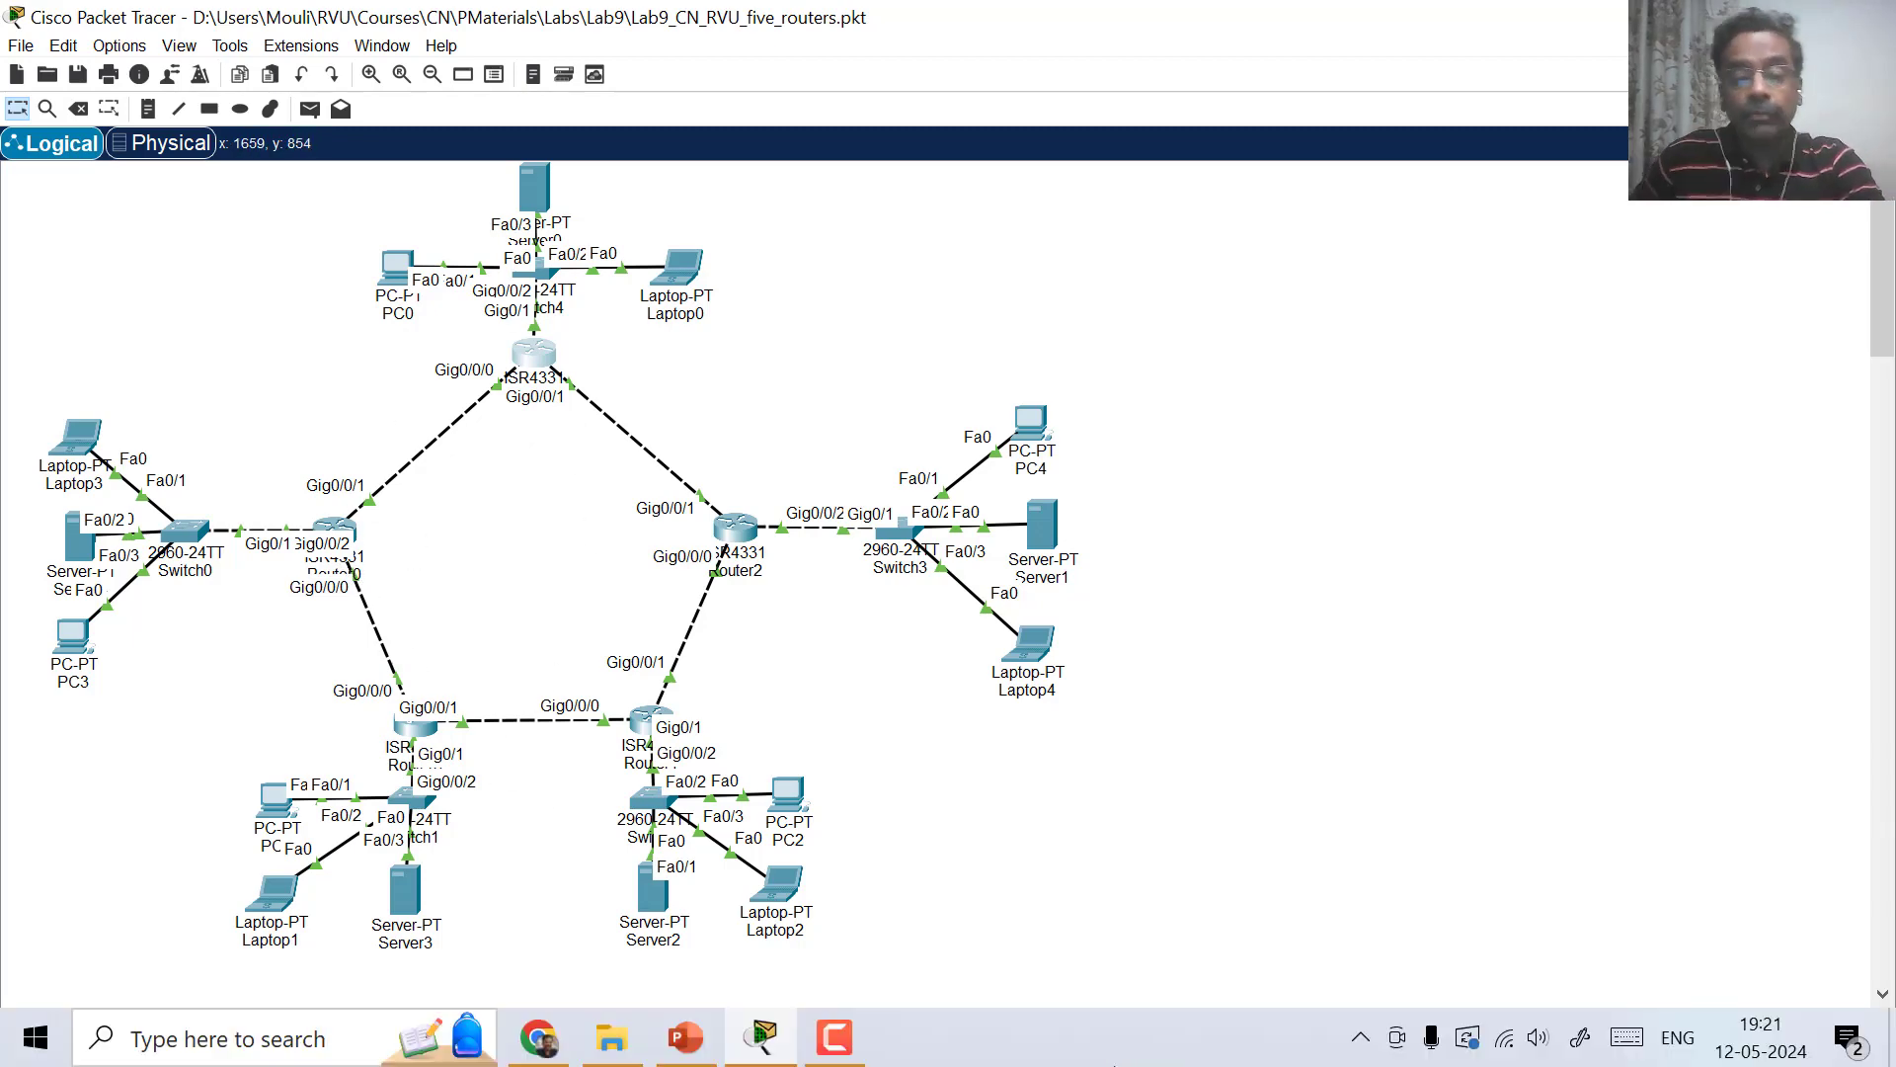
Locate Router0 in the PowerPoint diagram and open that router's static routes in Packet Tracer.
{"action": "left_click", "coordinate": [692, 1053]}
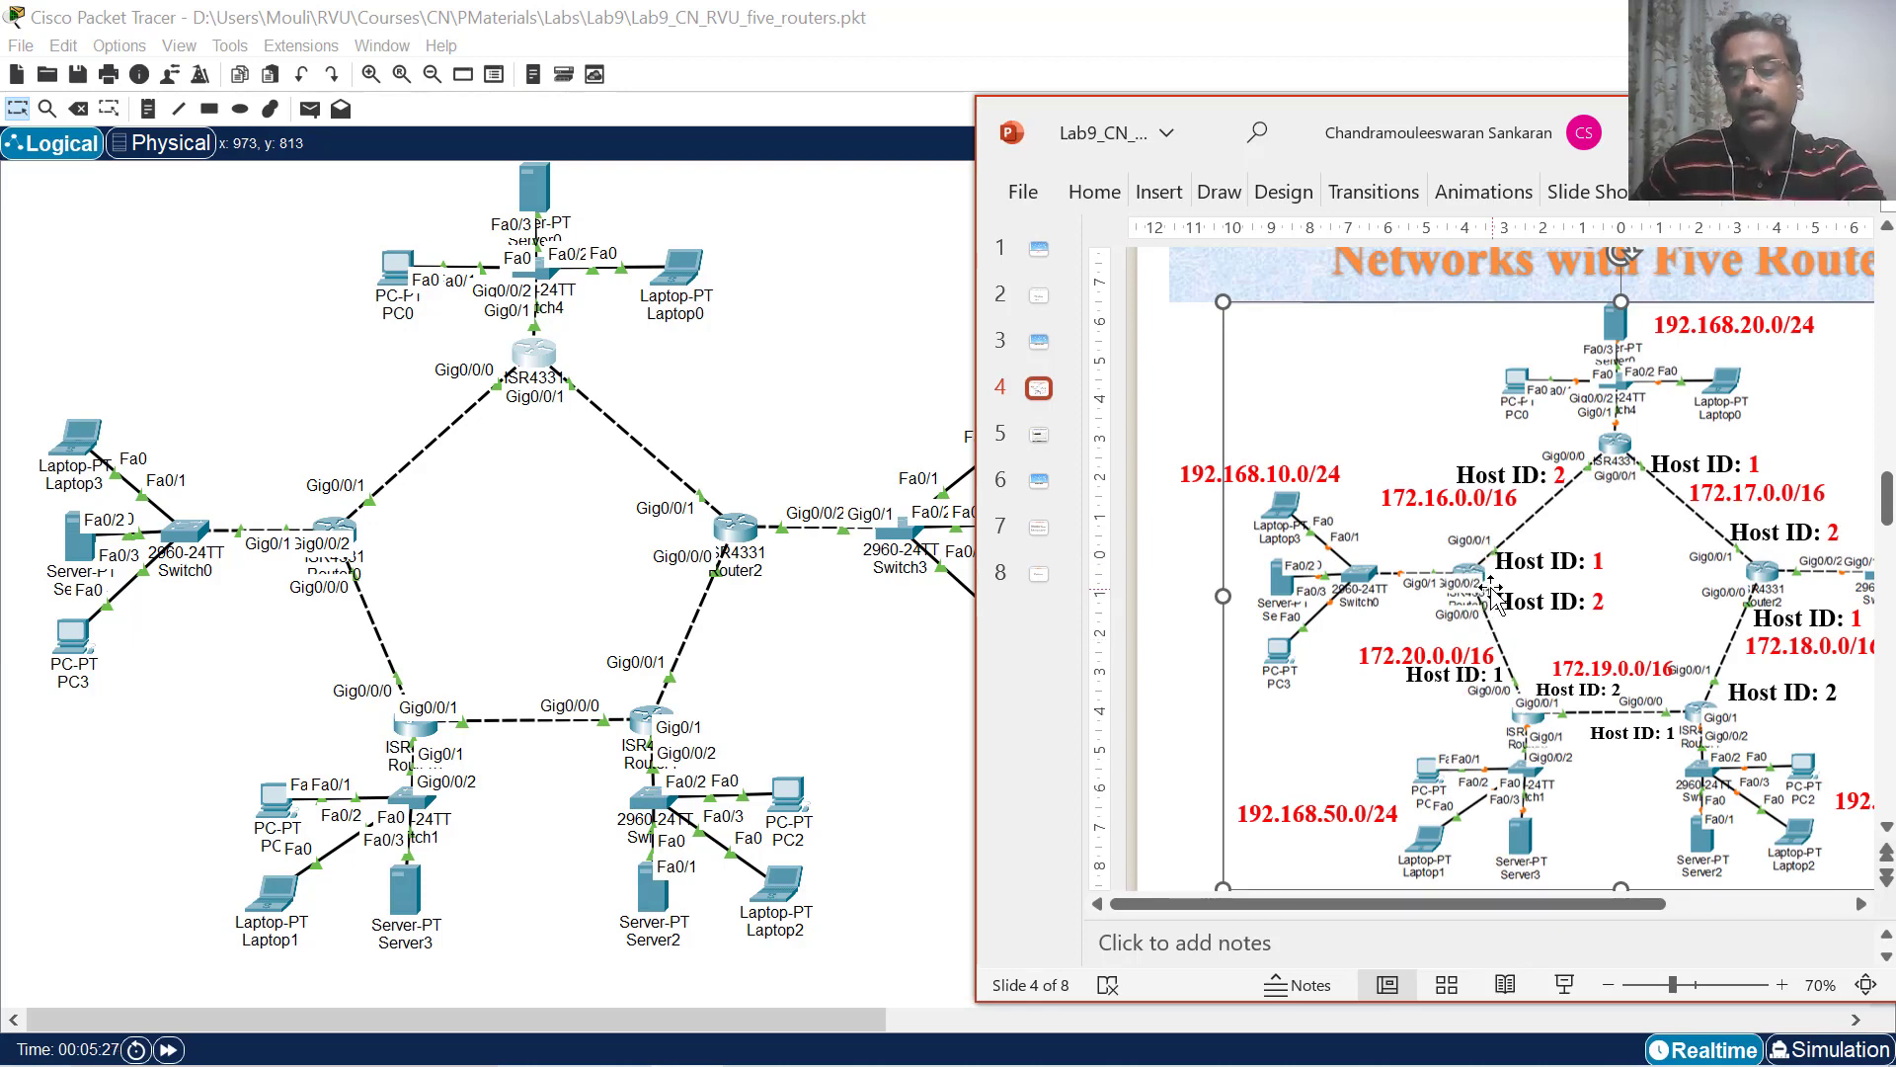
{"action": "left_click_drag", "start_coordinate": [1461, 573], "coordinate": [1464, 571]}
{"action": "left_click", "coordinate": [334, 534]}
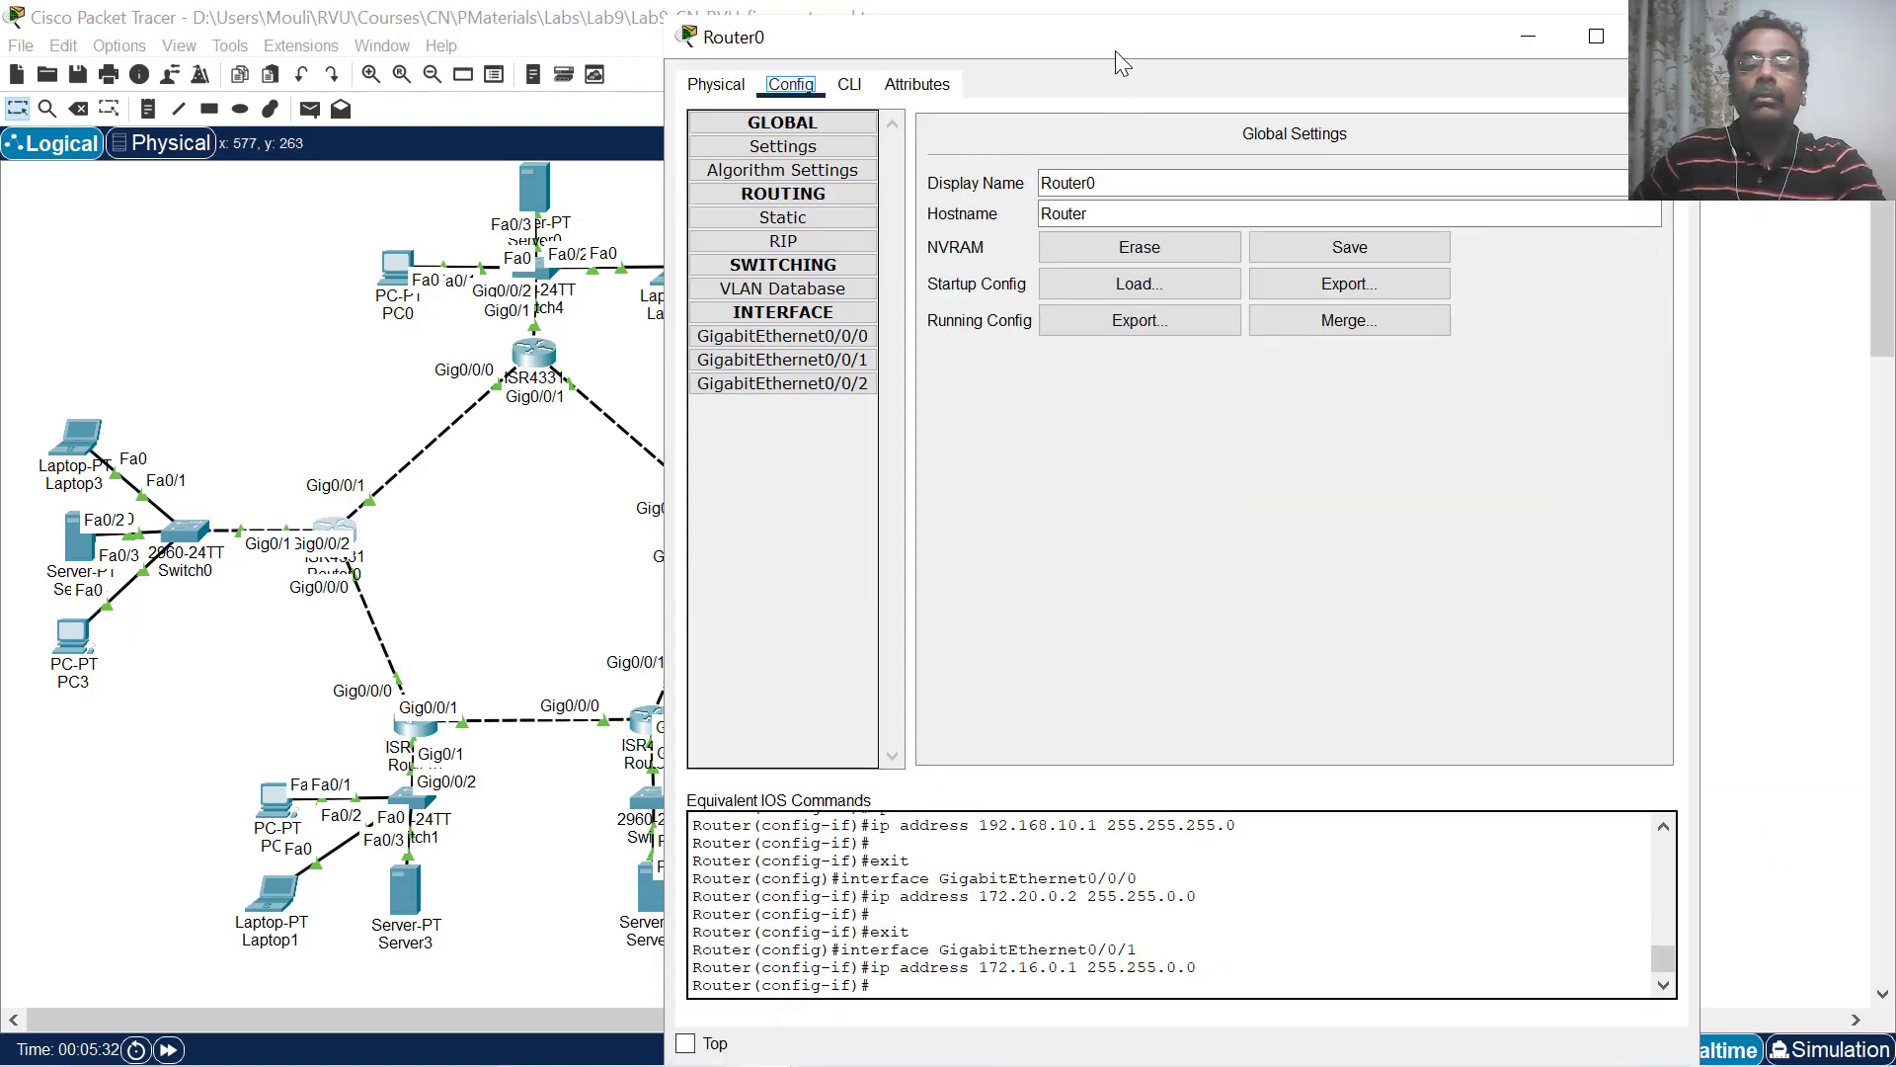
{"action": "left_click_drag", "start_coordinate": [1116, 61], "coordinate": [465, 101]}
{"action": "left_click_drag", "start_coordinate": [1053, 314], "coordinate": [955, 308]}
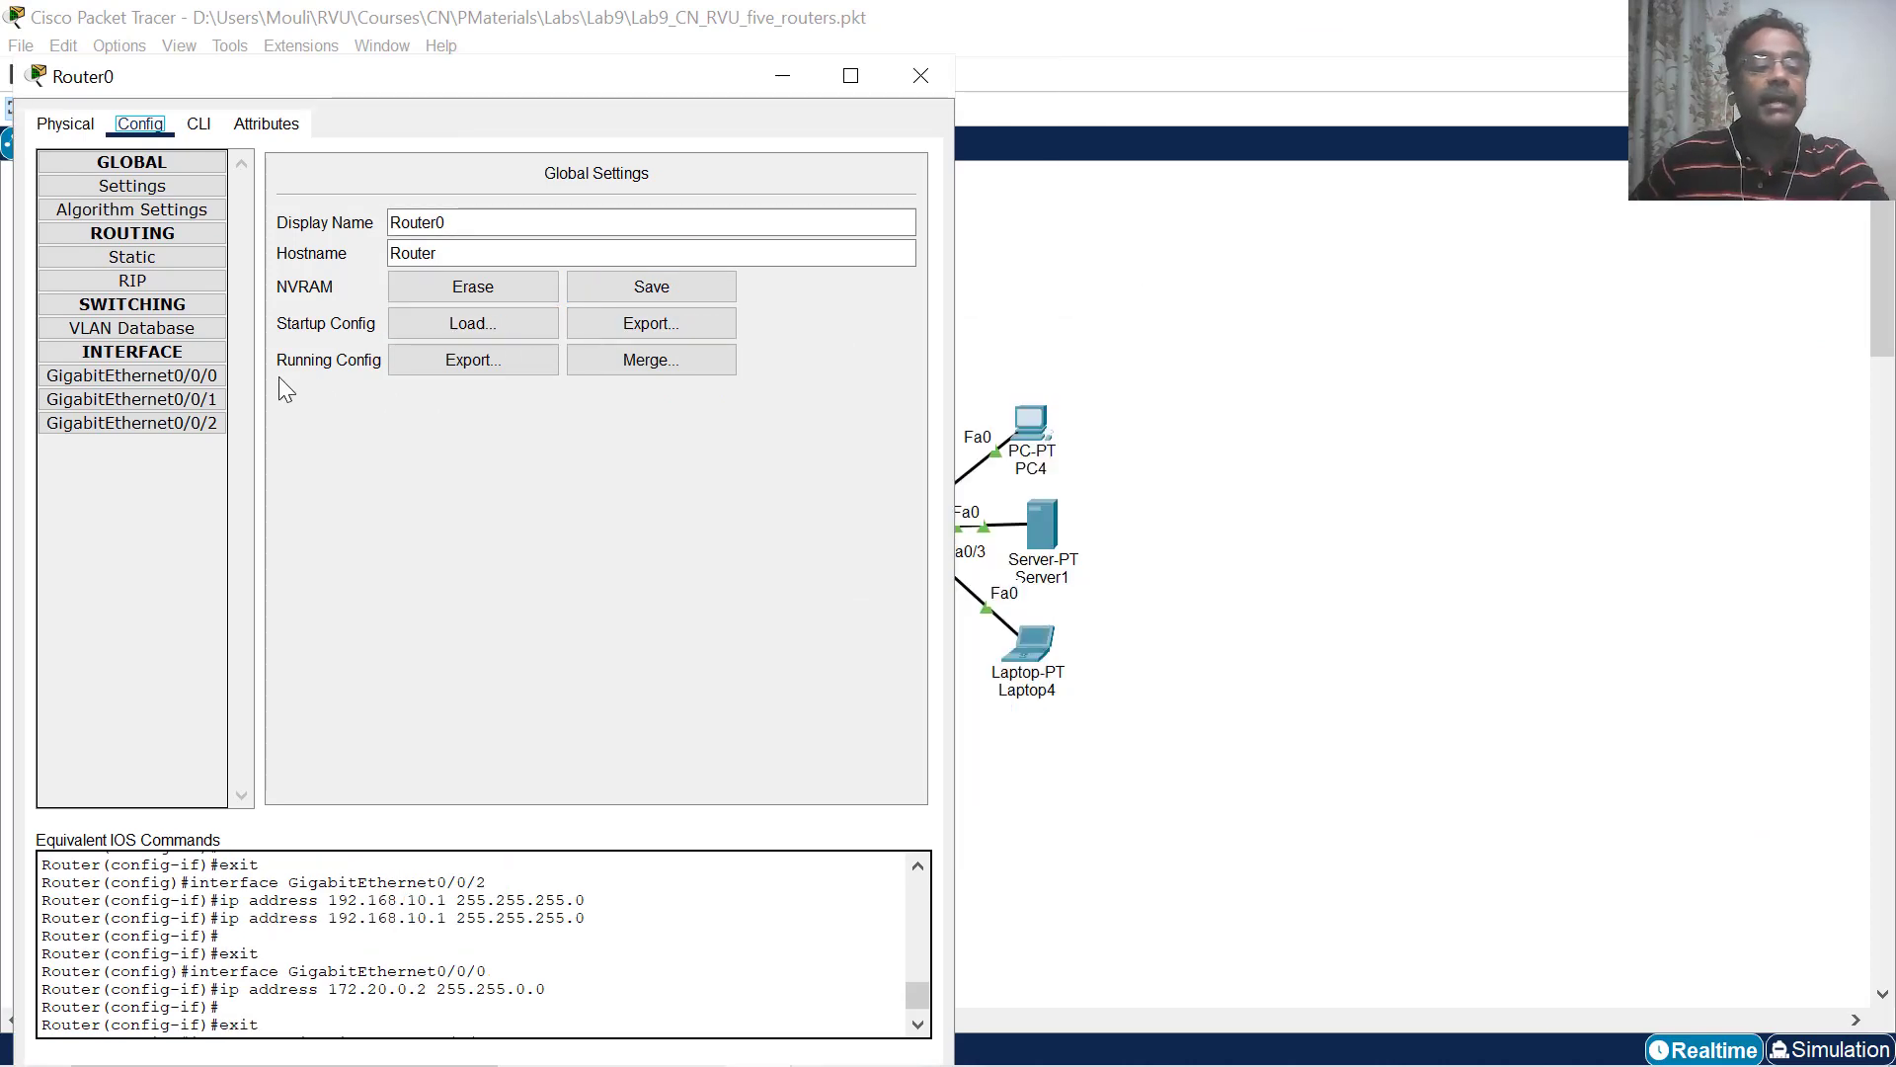
{"action": "left_click", "coordinate": [134, 280]}
{"action": "left_click", "coordinate": [139, 258]}
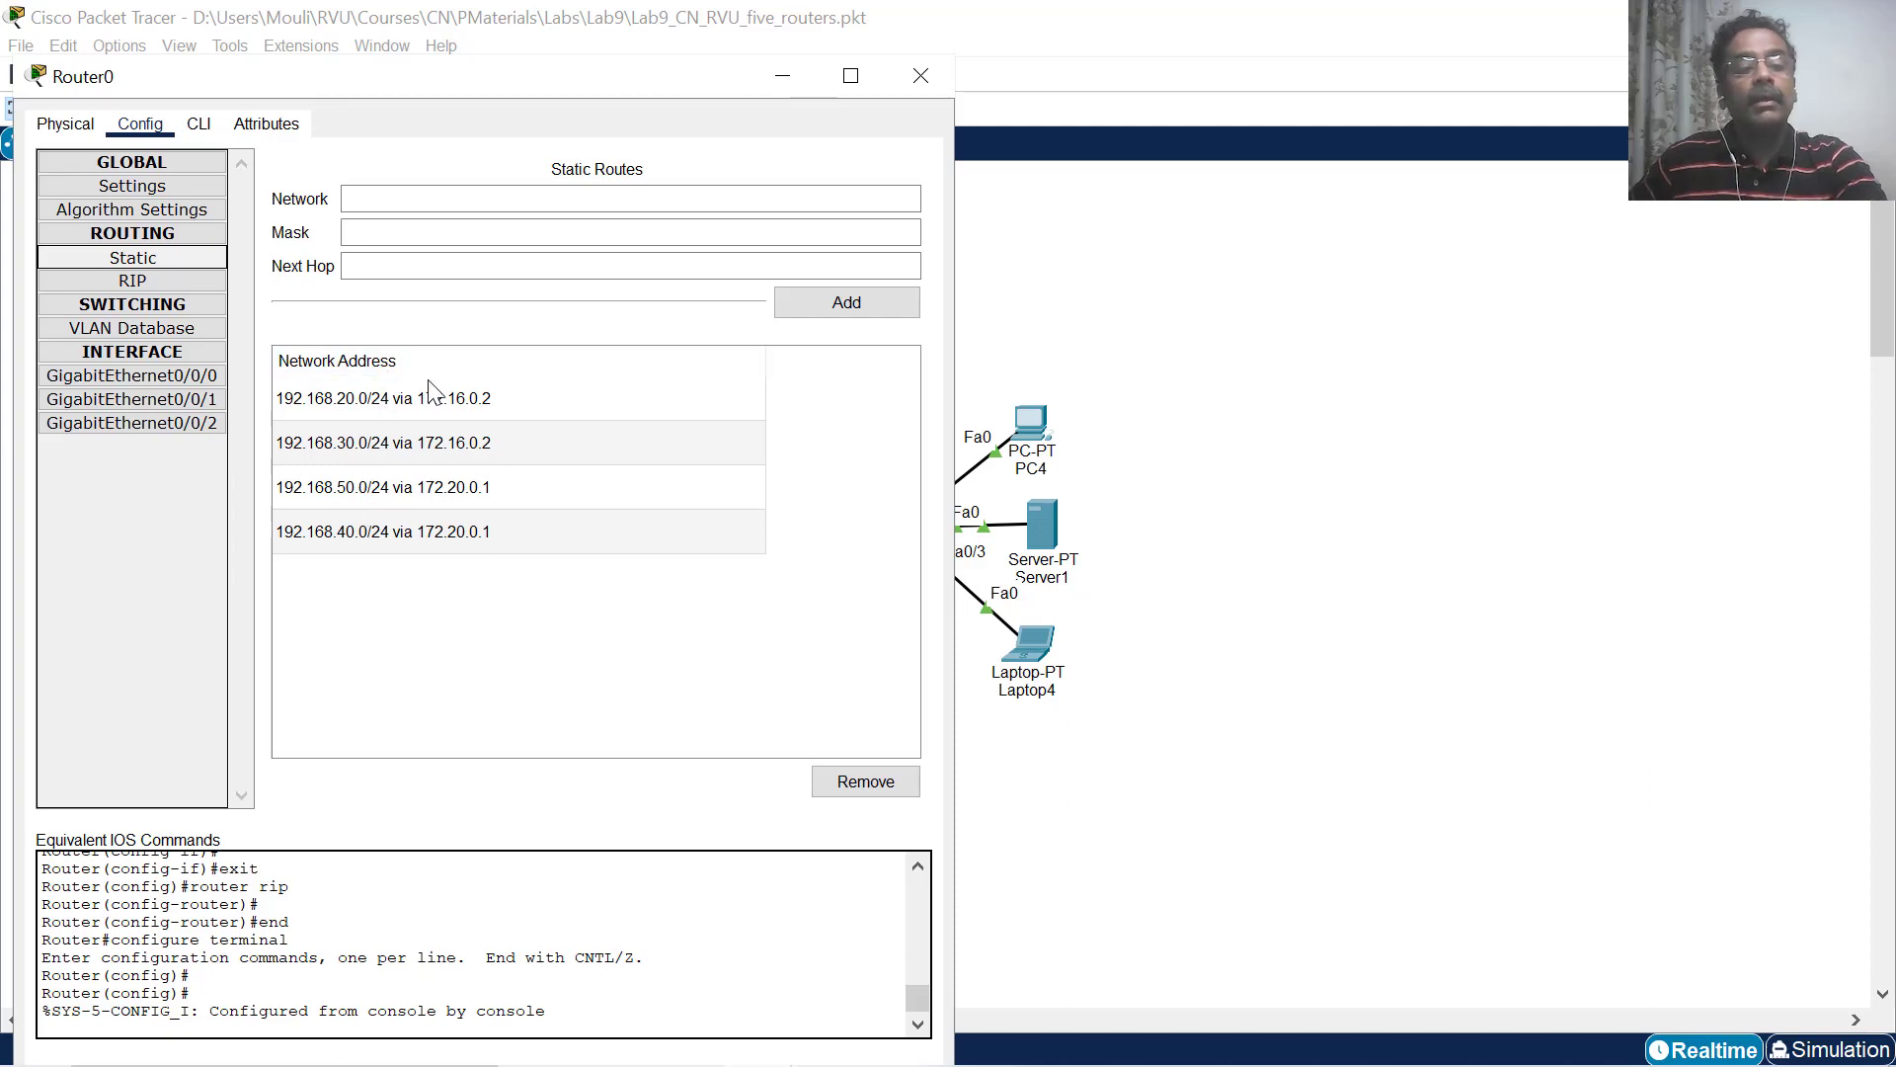
Fill in Router0's new static route with network 192.168.20.0 and mask 255.255.255.0.
{"action": "left_click", "coordinate": [402, 198]}
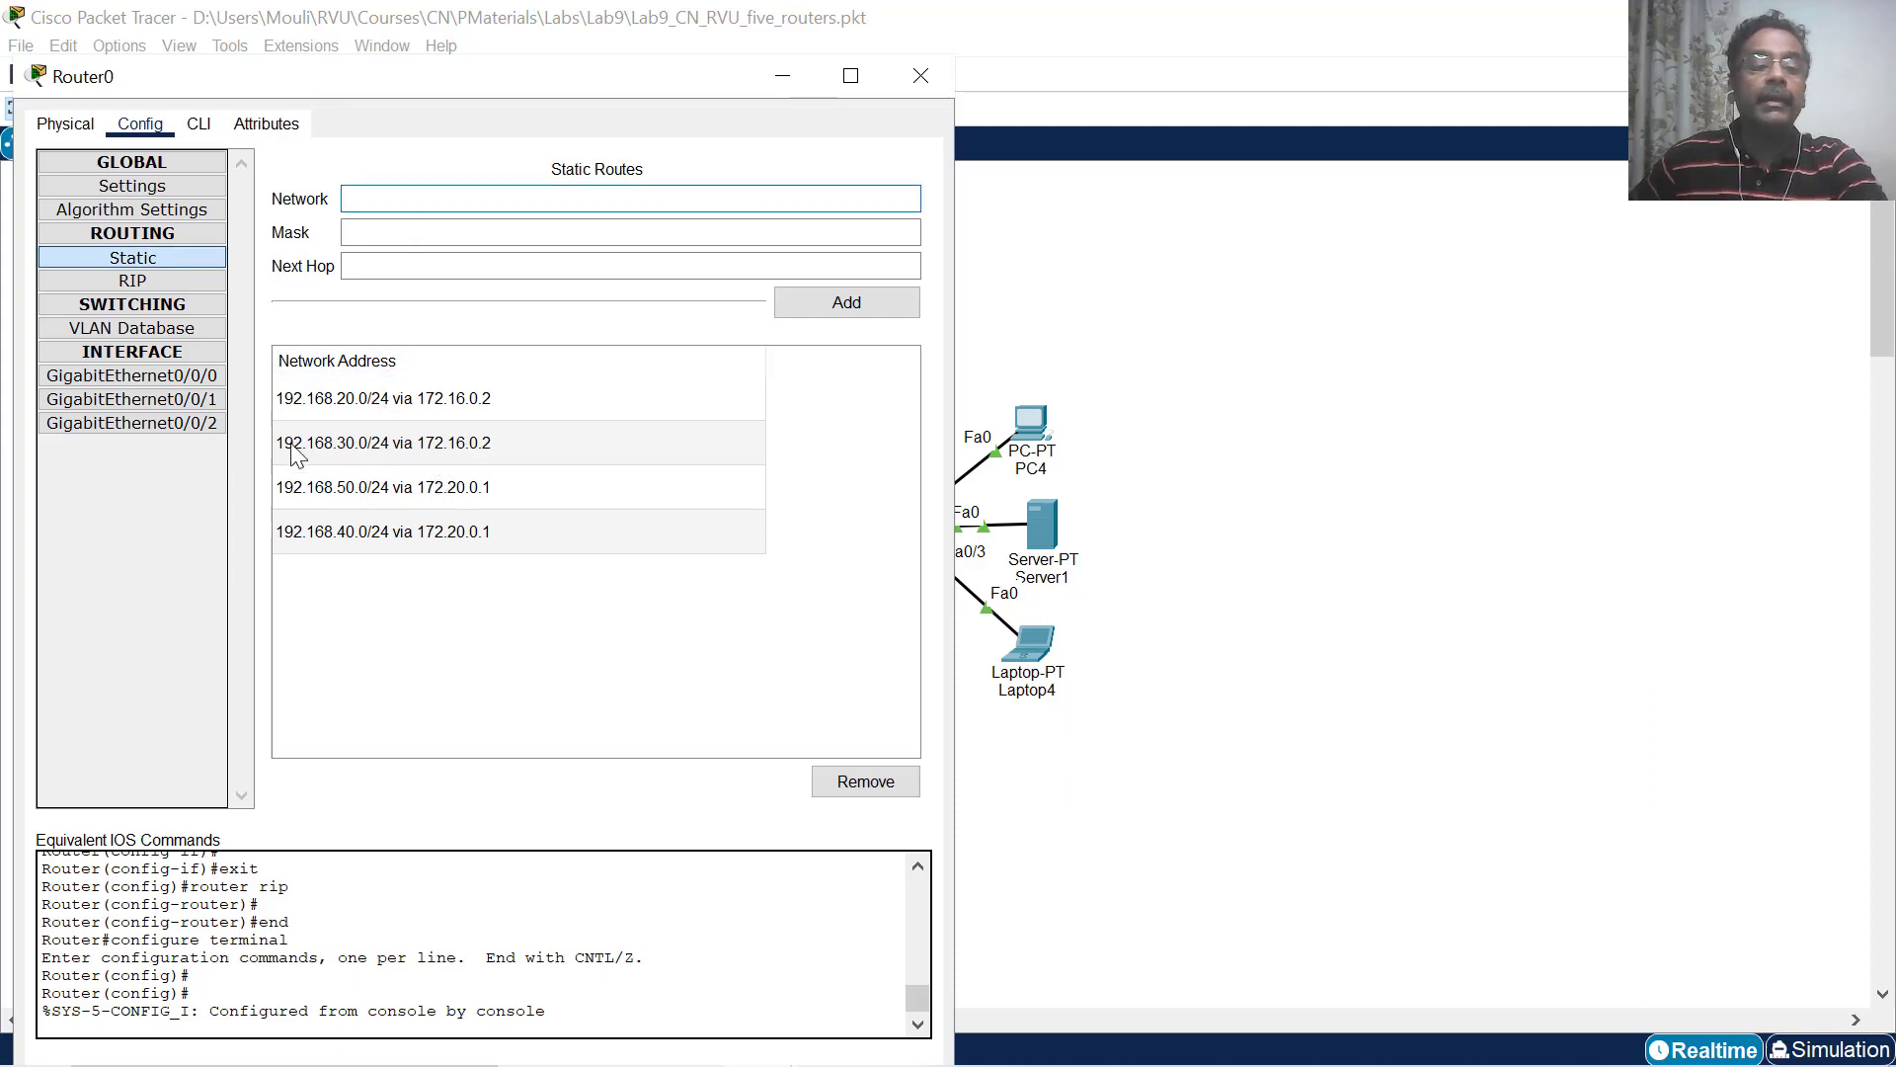
{"action": "left_click", "coordinate": [356, 399]}
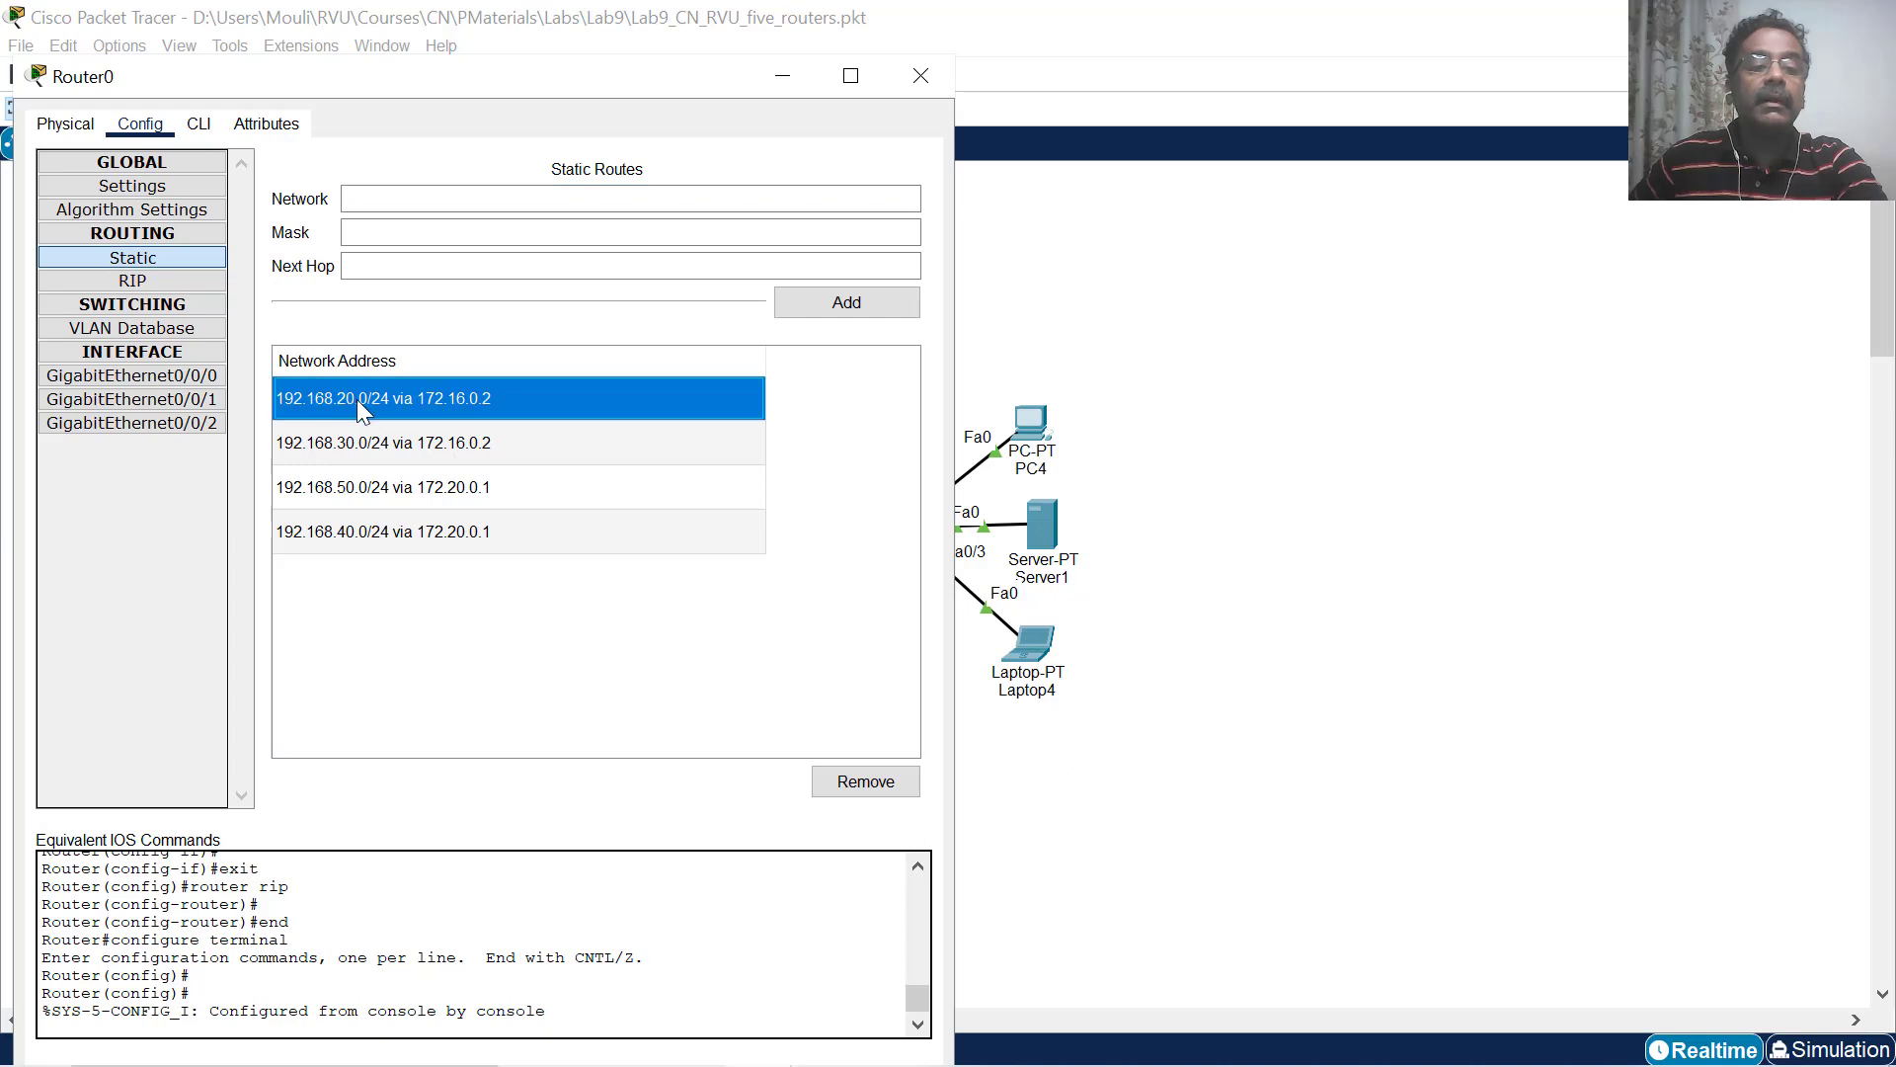
{"action": "left_click", "coordinate": [390, 201]}
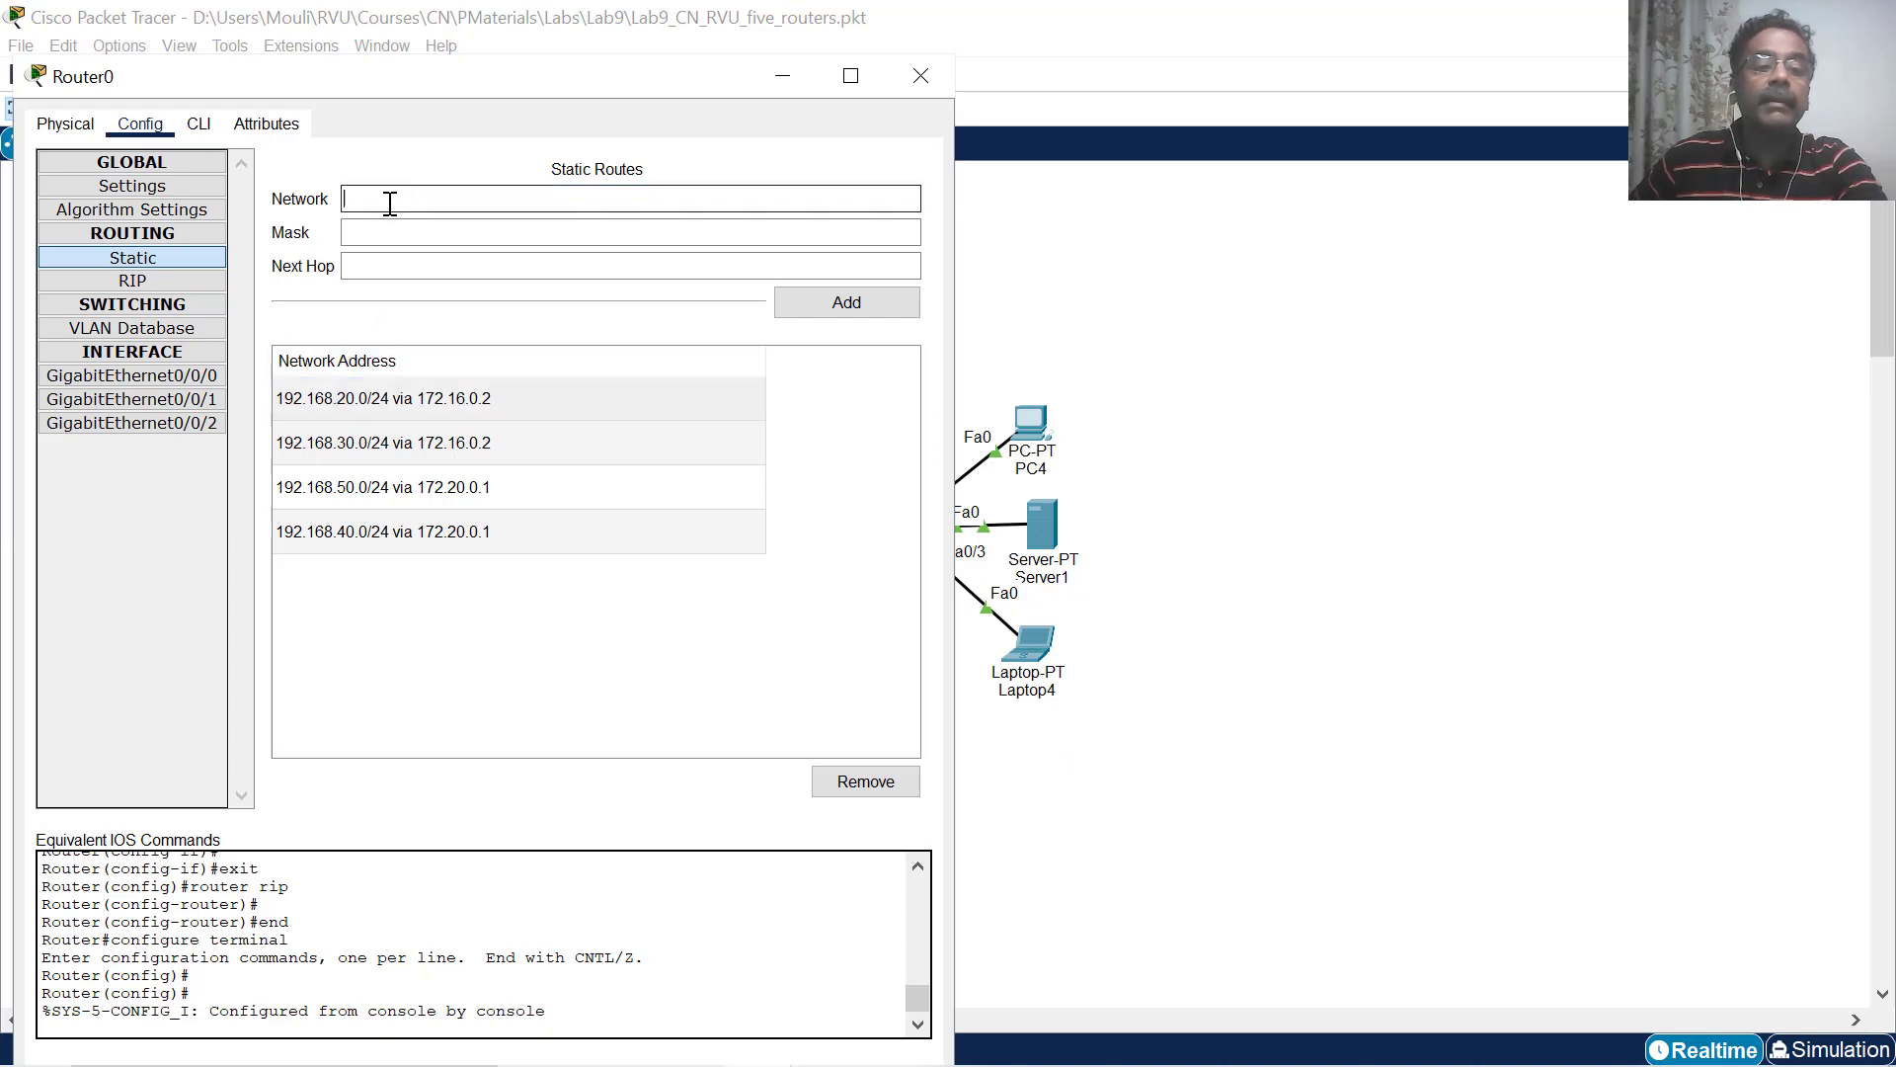
{"action": "type", "text": "192.168.20.0"}
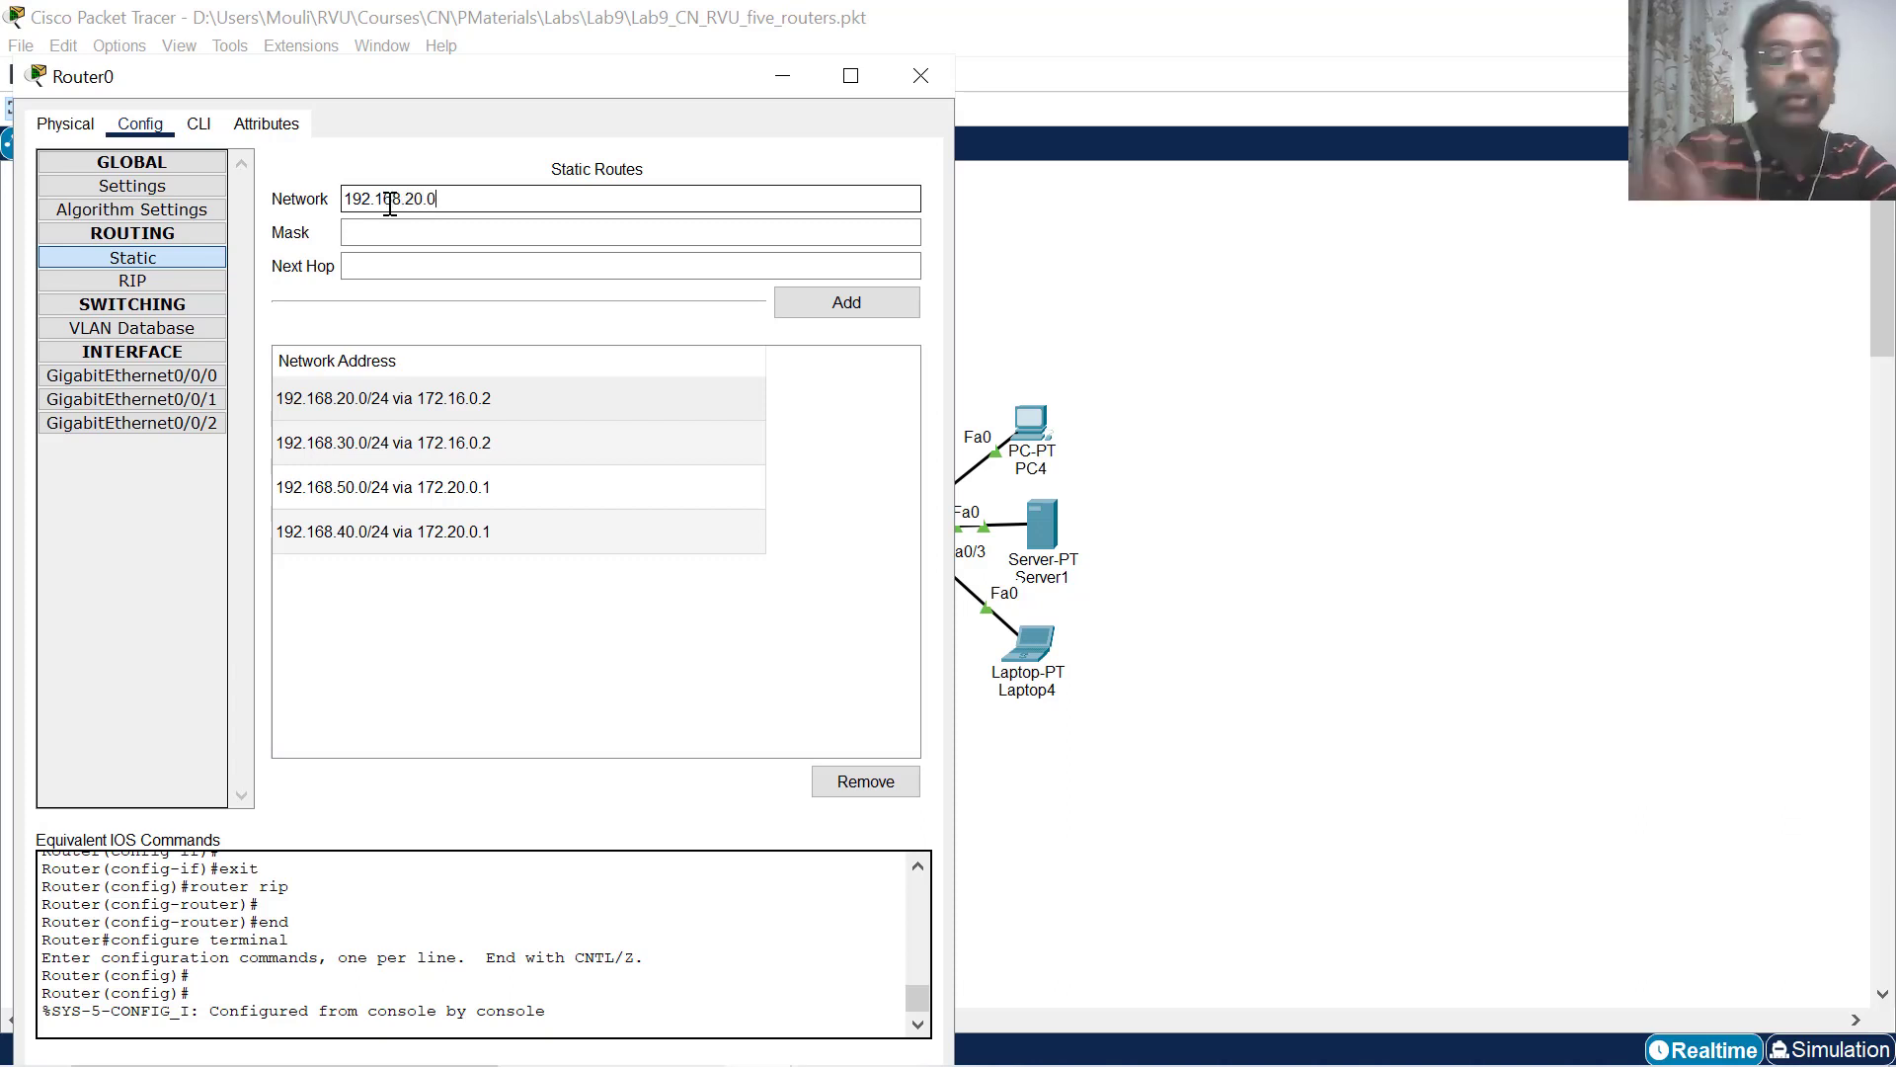
{"action": "left_click", "coordinate": [597, 237]}
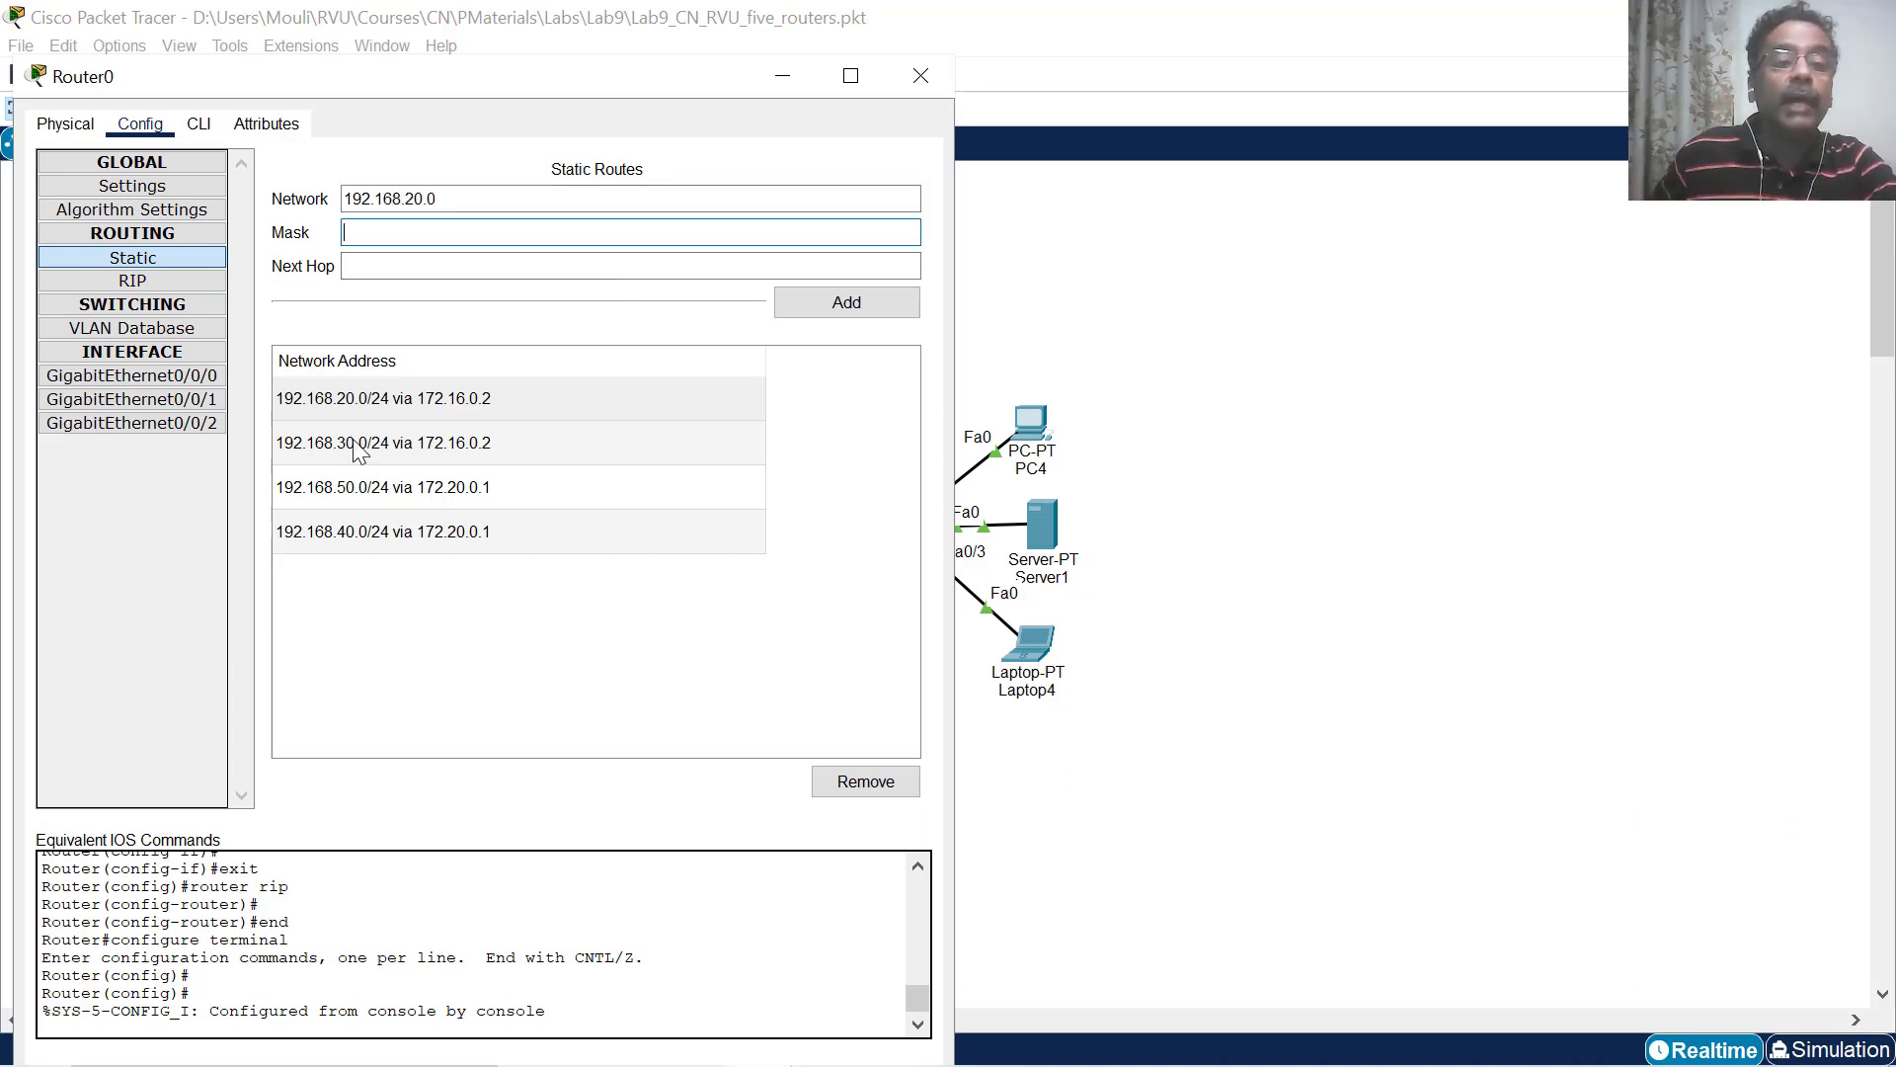
{"action": "left_click", "coordinate": [478, 201]}
{"action": "left_click", "coordinate": [425, 239]}
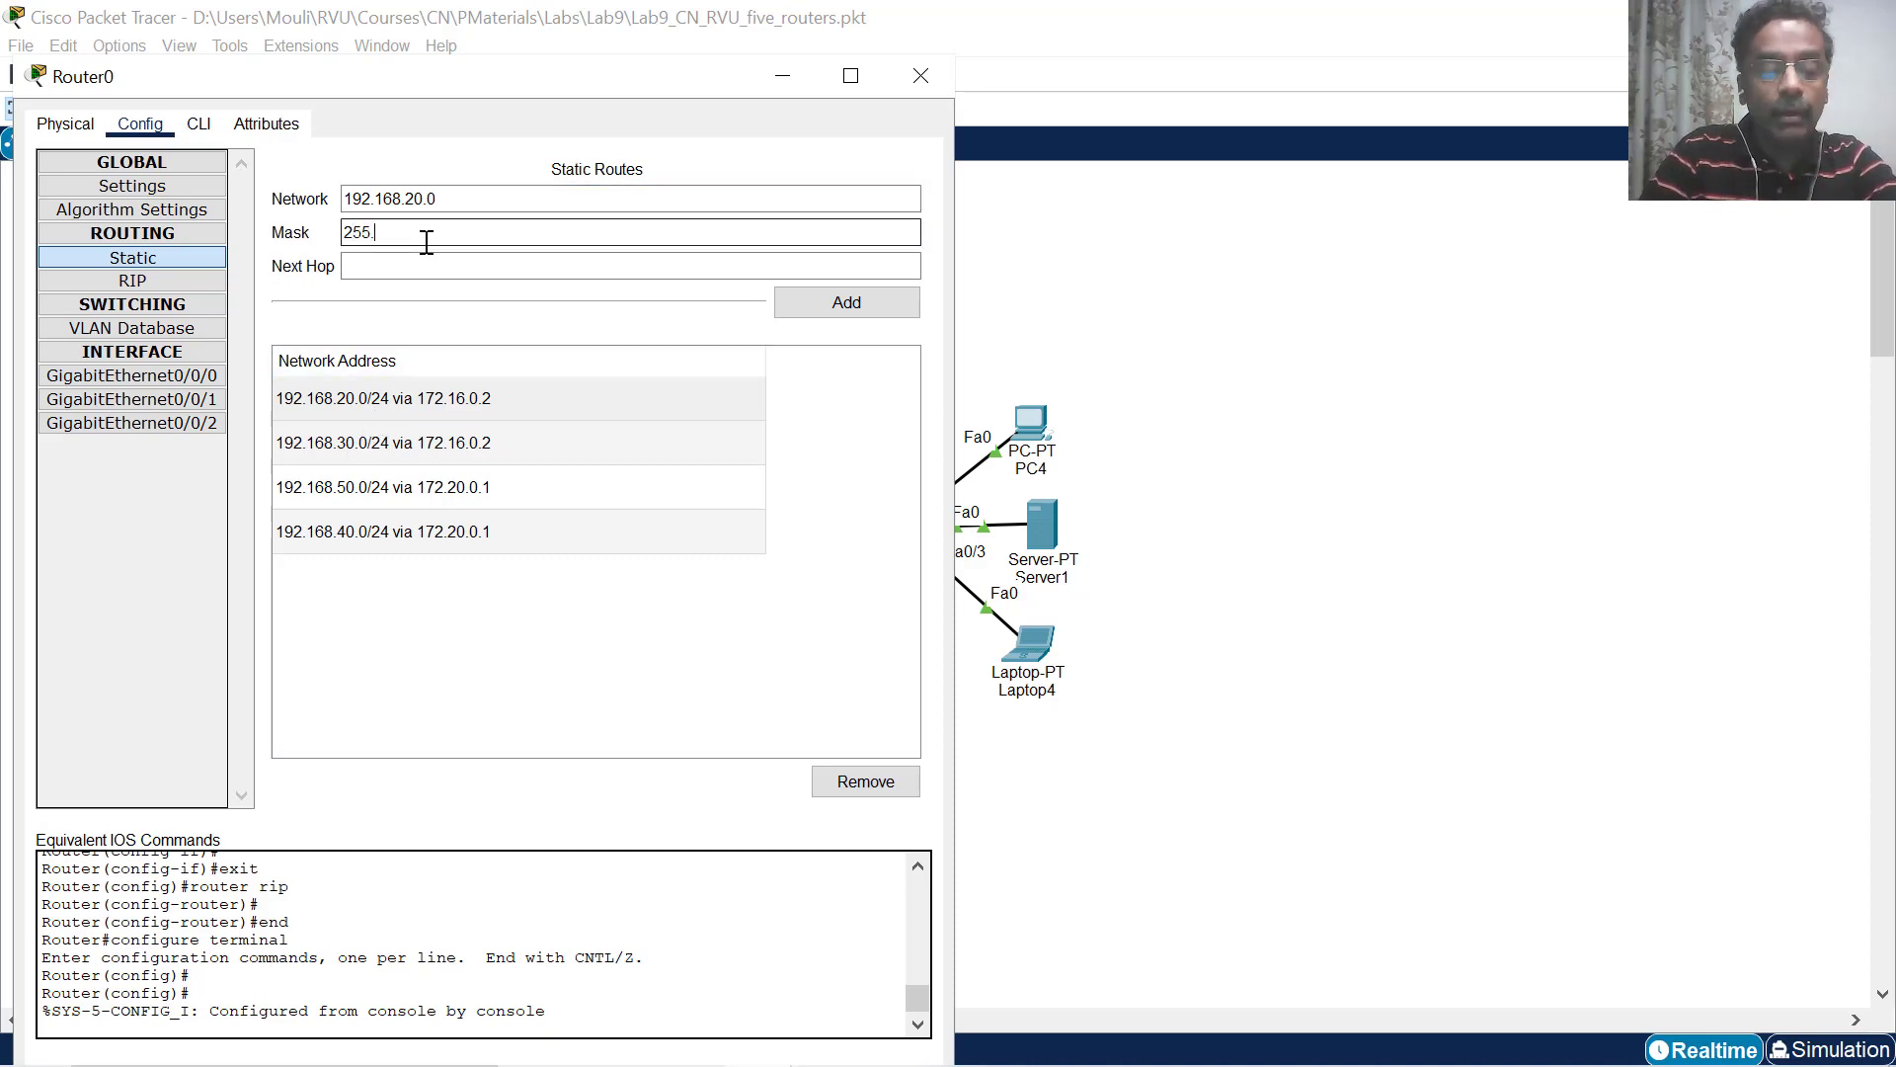
{"action": "type", "text": "255.255.255.0"}
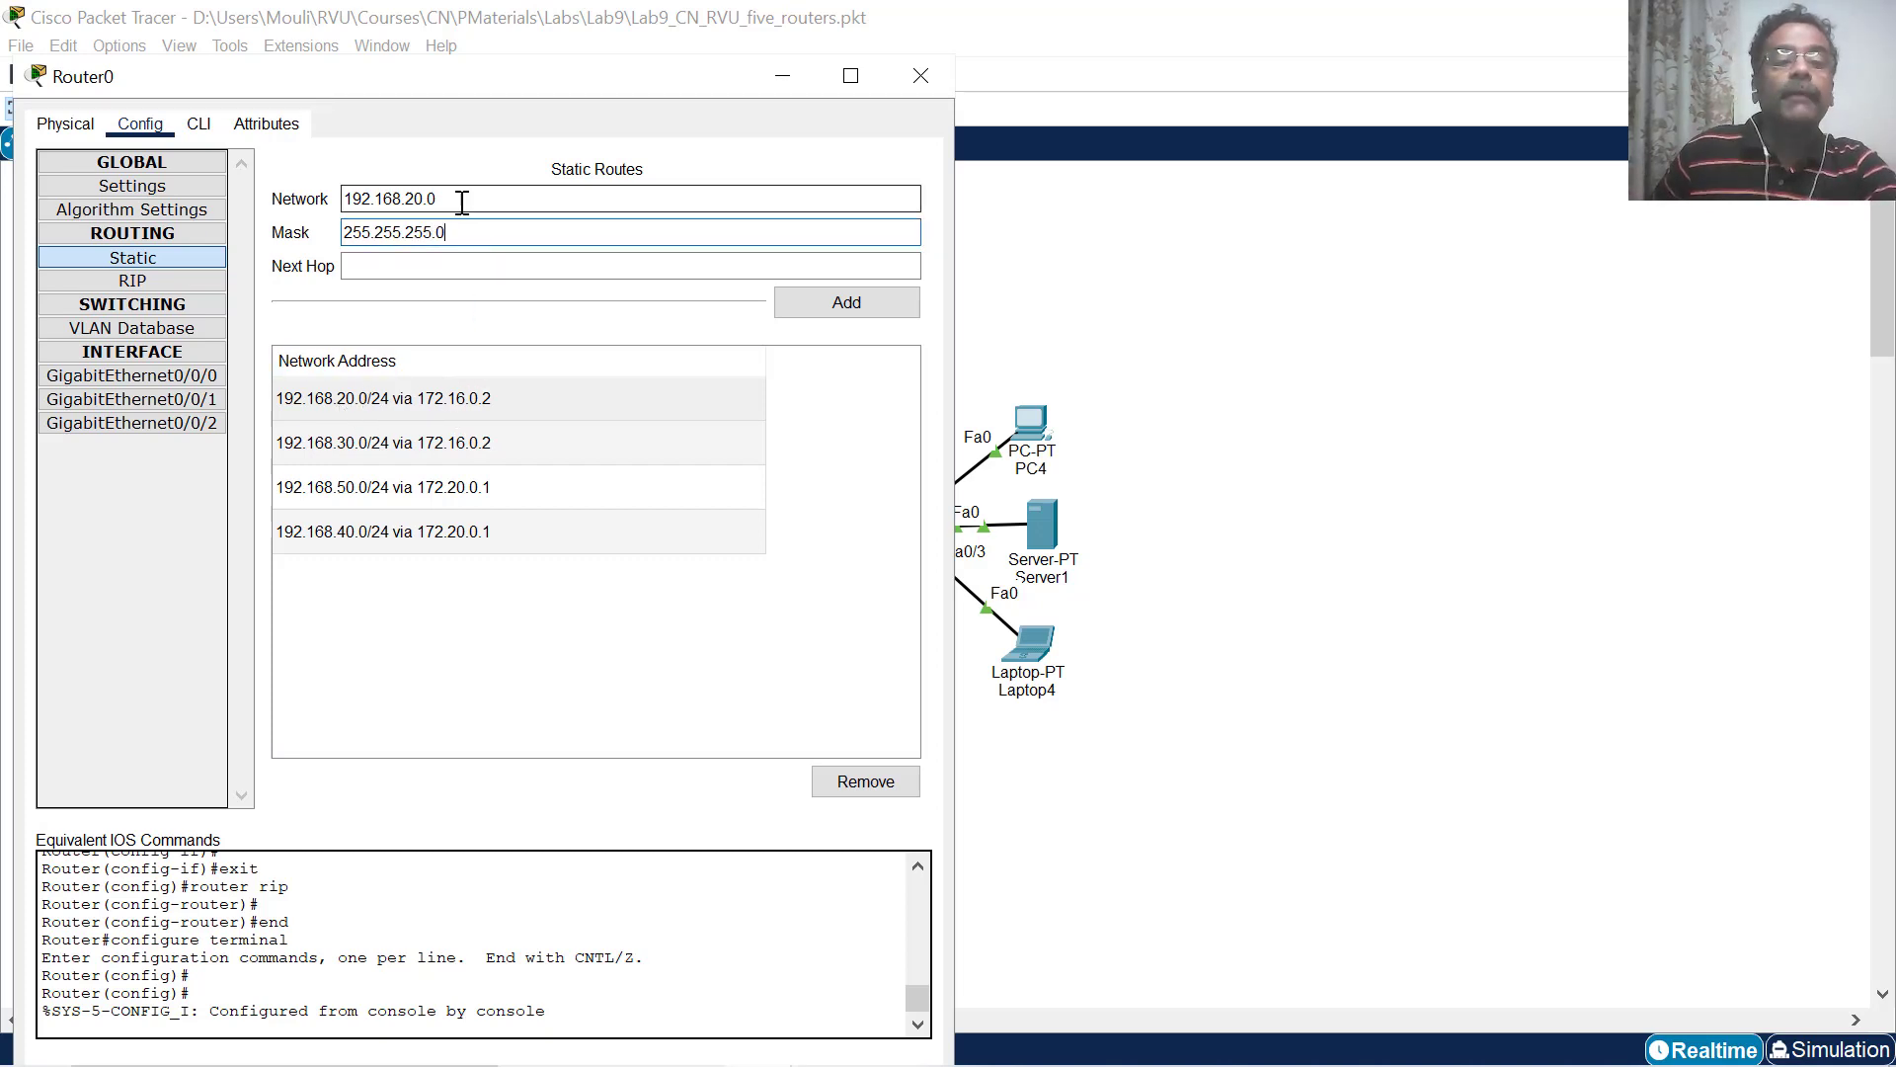
Bring up the PowerPoint addressing diagram beside Router0's configuration and enter 172.160.0.2 as the static route's next hop.
{"action": "left_click", "coordinate": [425, 267]}
{"action": "left_click", "coordinate": [415, 267]}
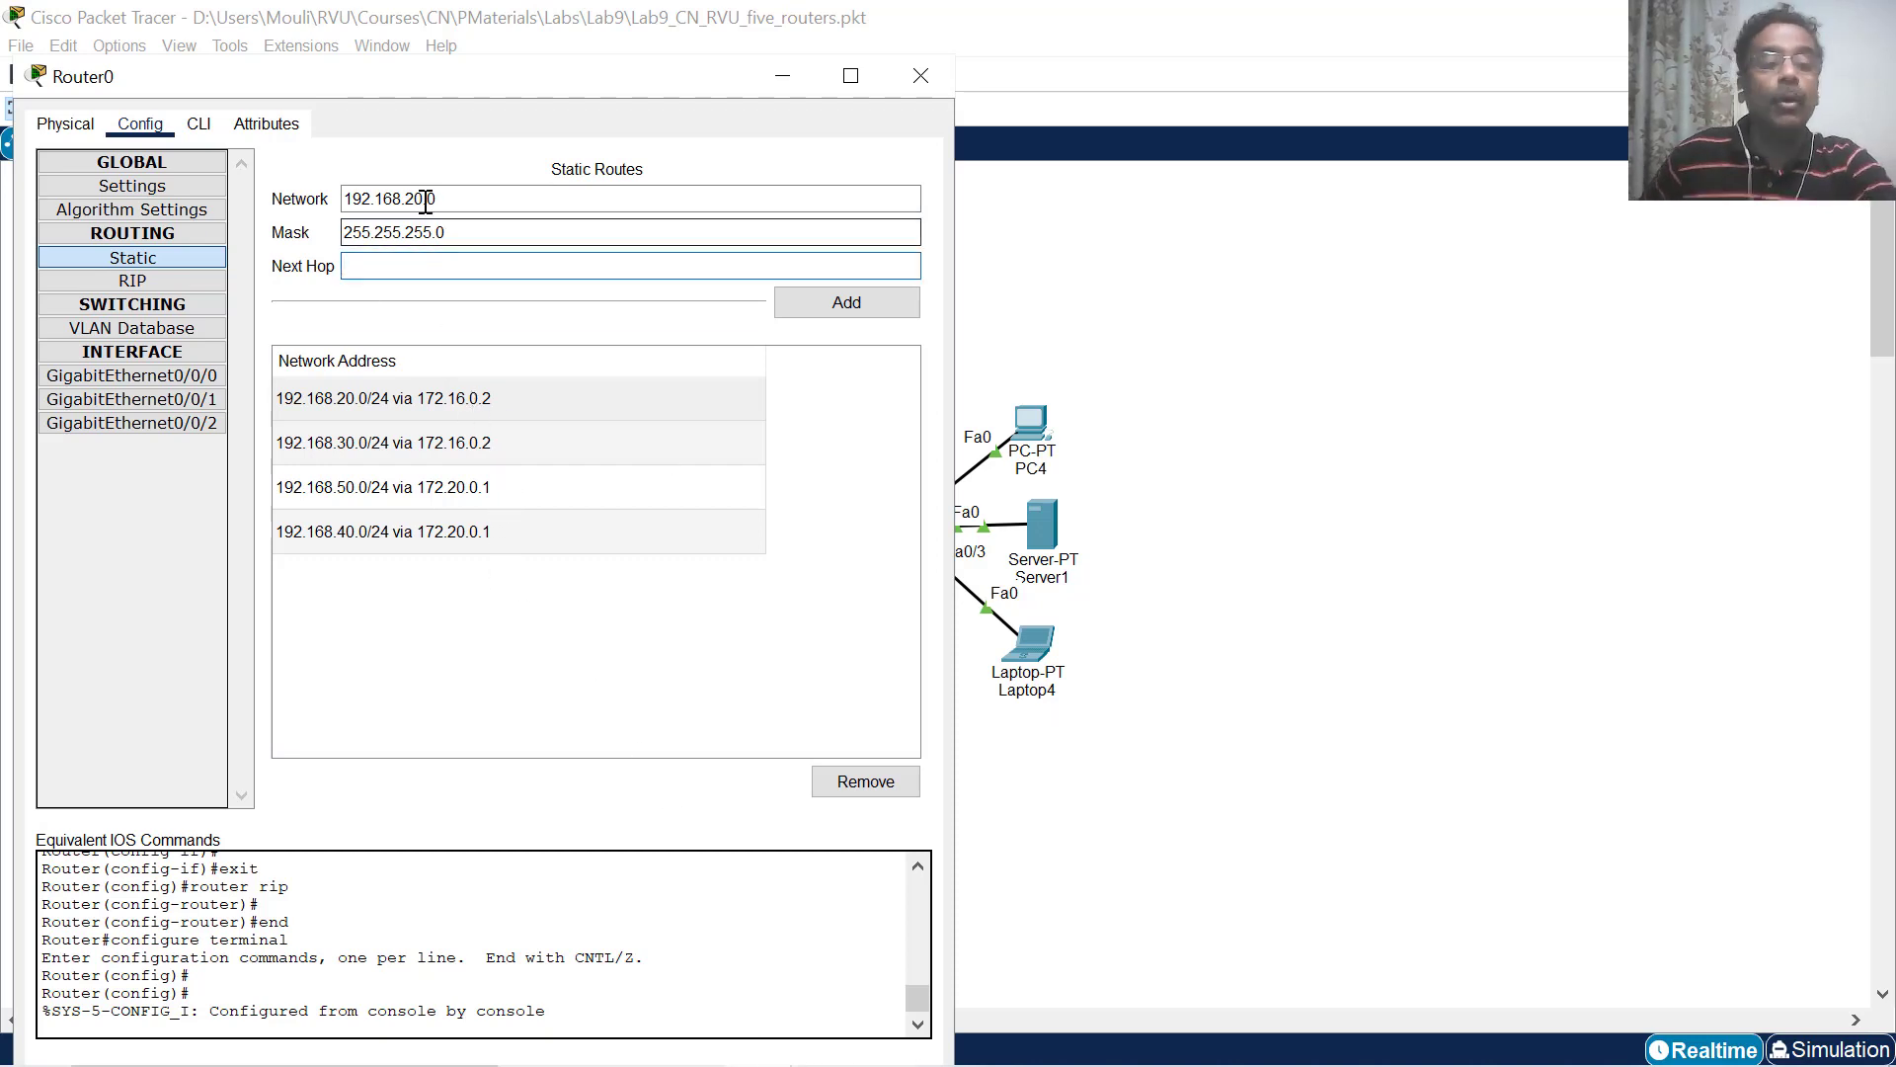
{"action": "mouse_move", "coordinate": [612, 1064]}
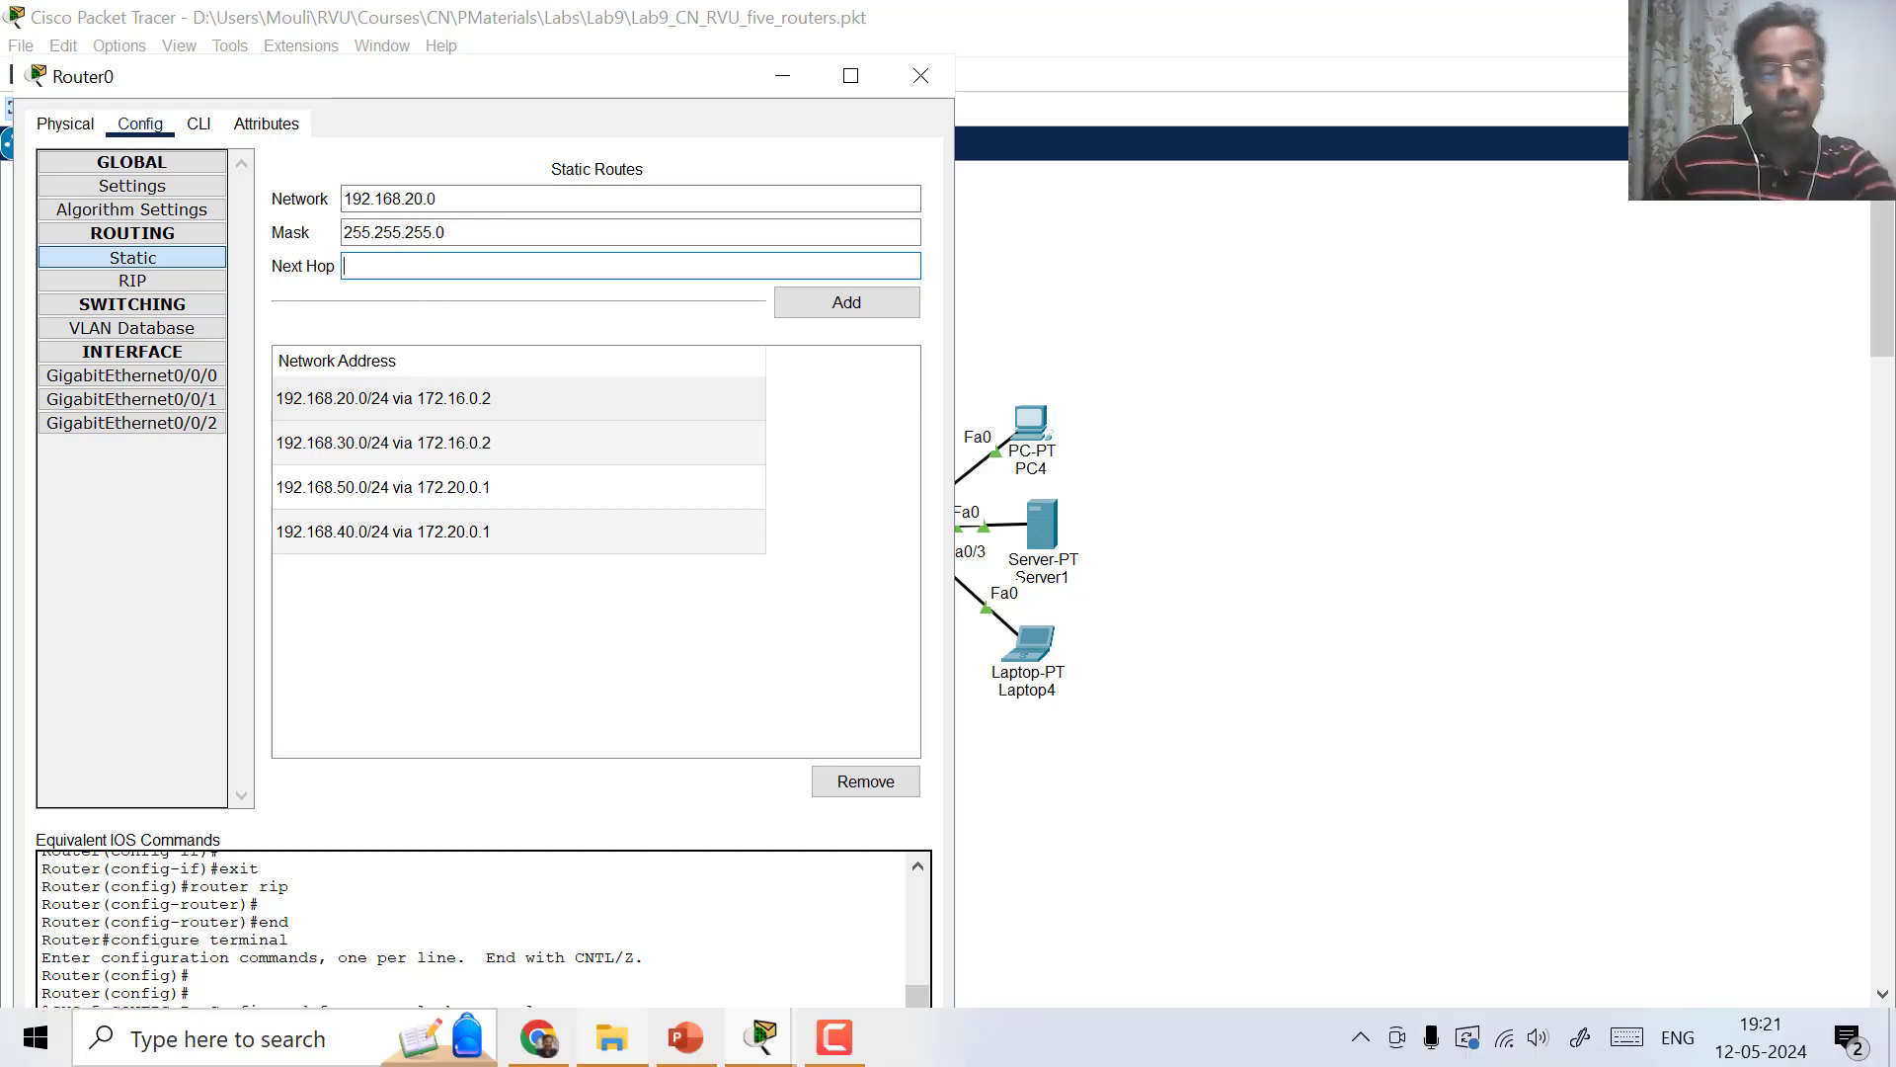
{"action": "left_click", "coordinate": [682, 1047]}
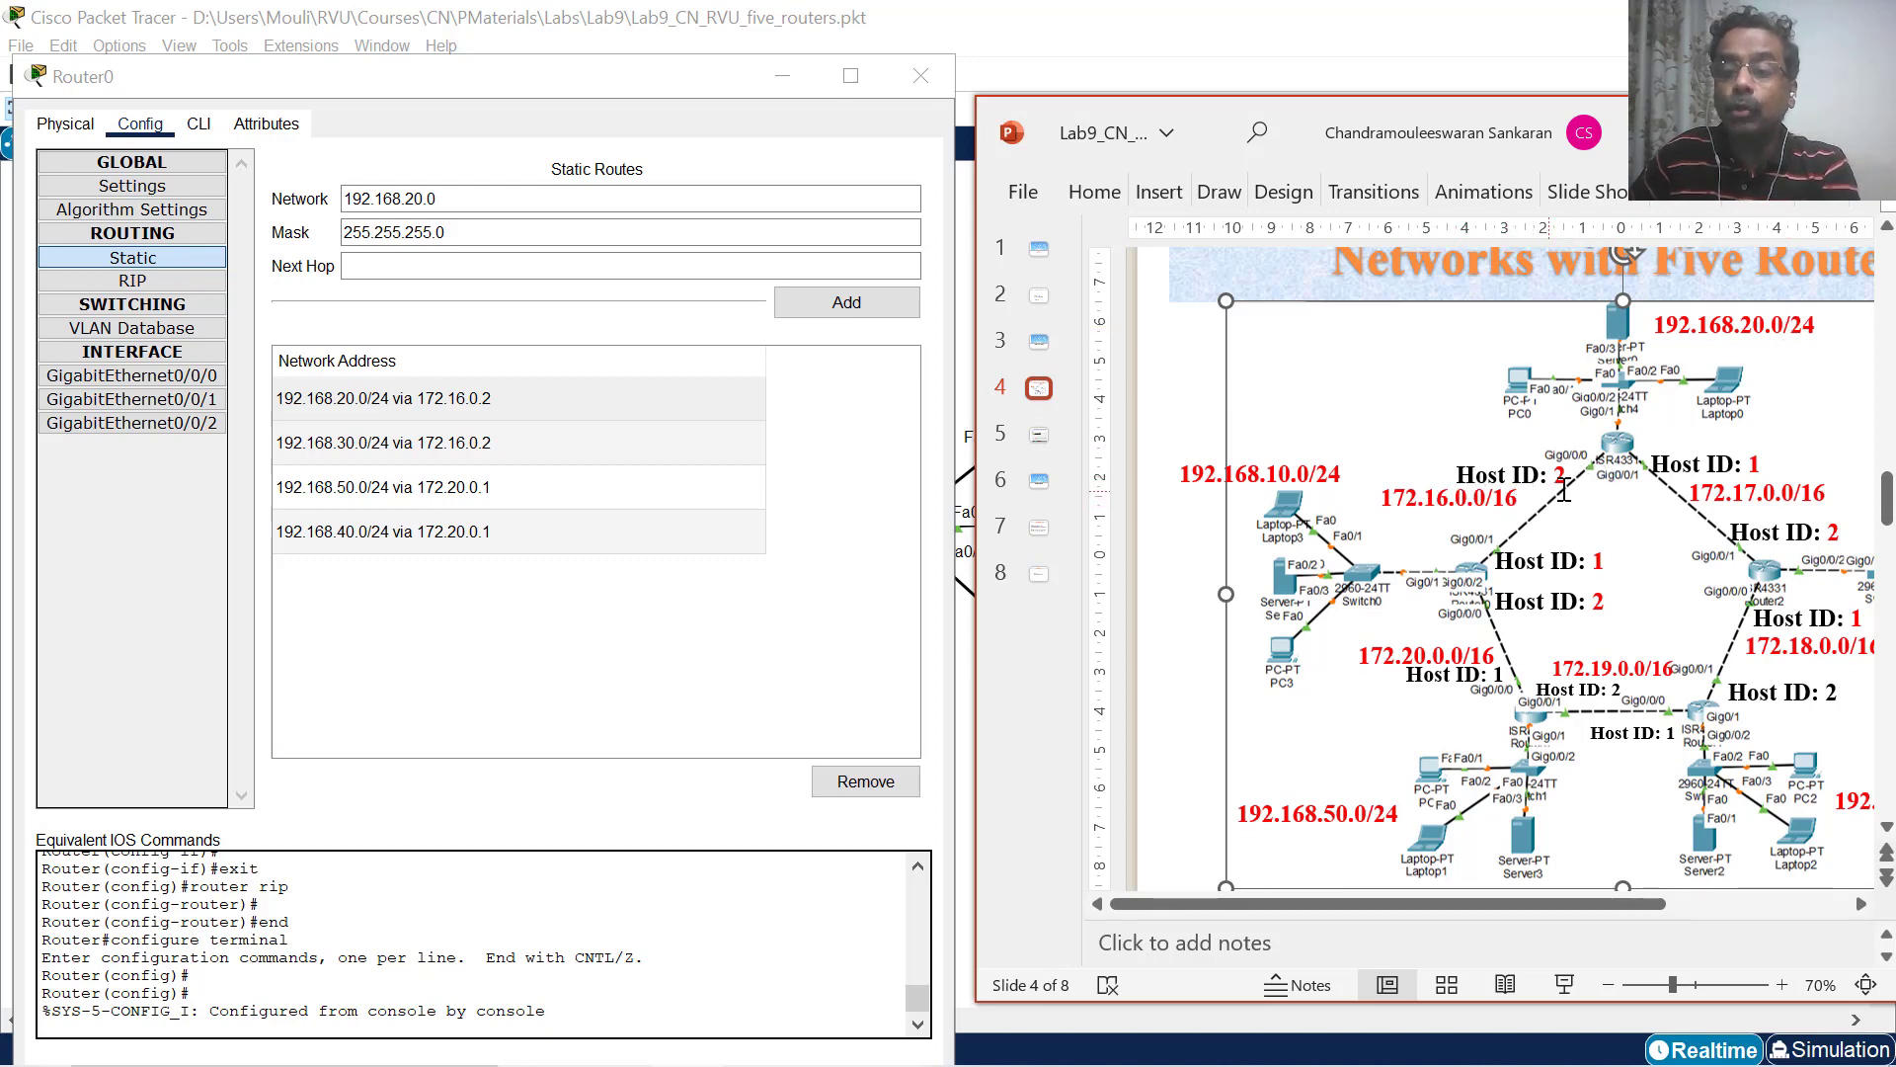
{"action": "left_click", "coordinate": [430, 267]}
{"action": "type", "text": "1"}
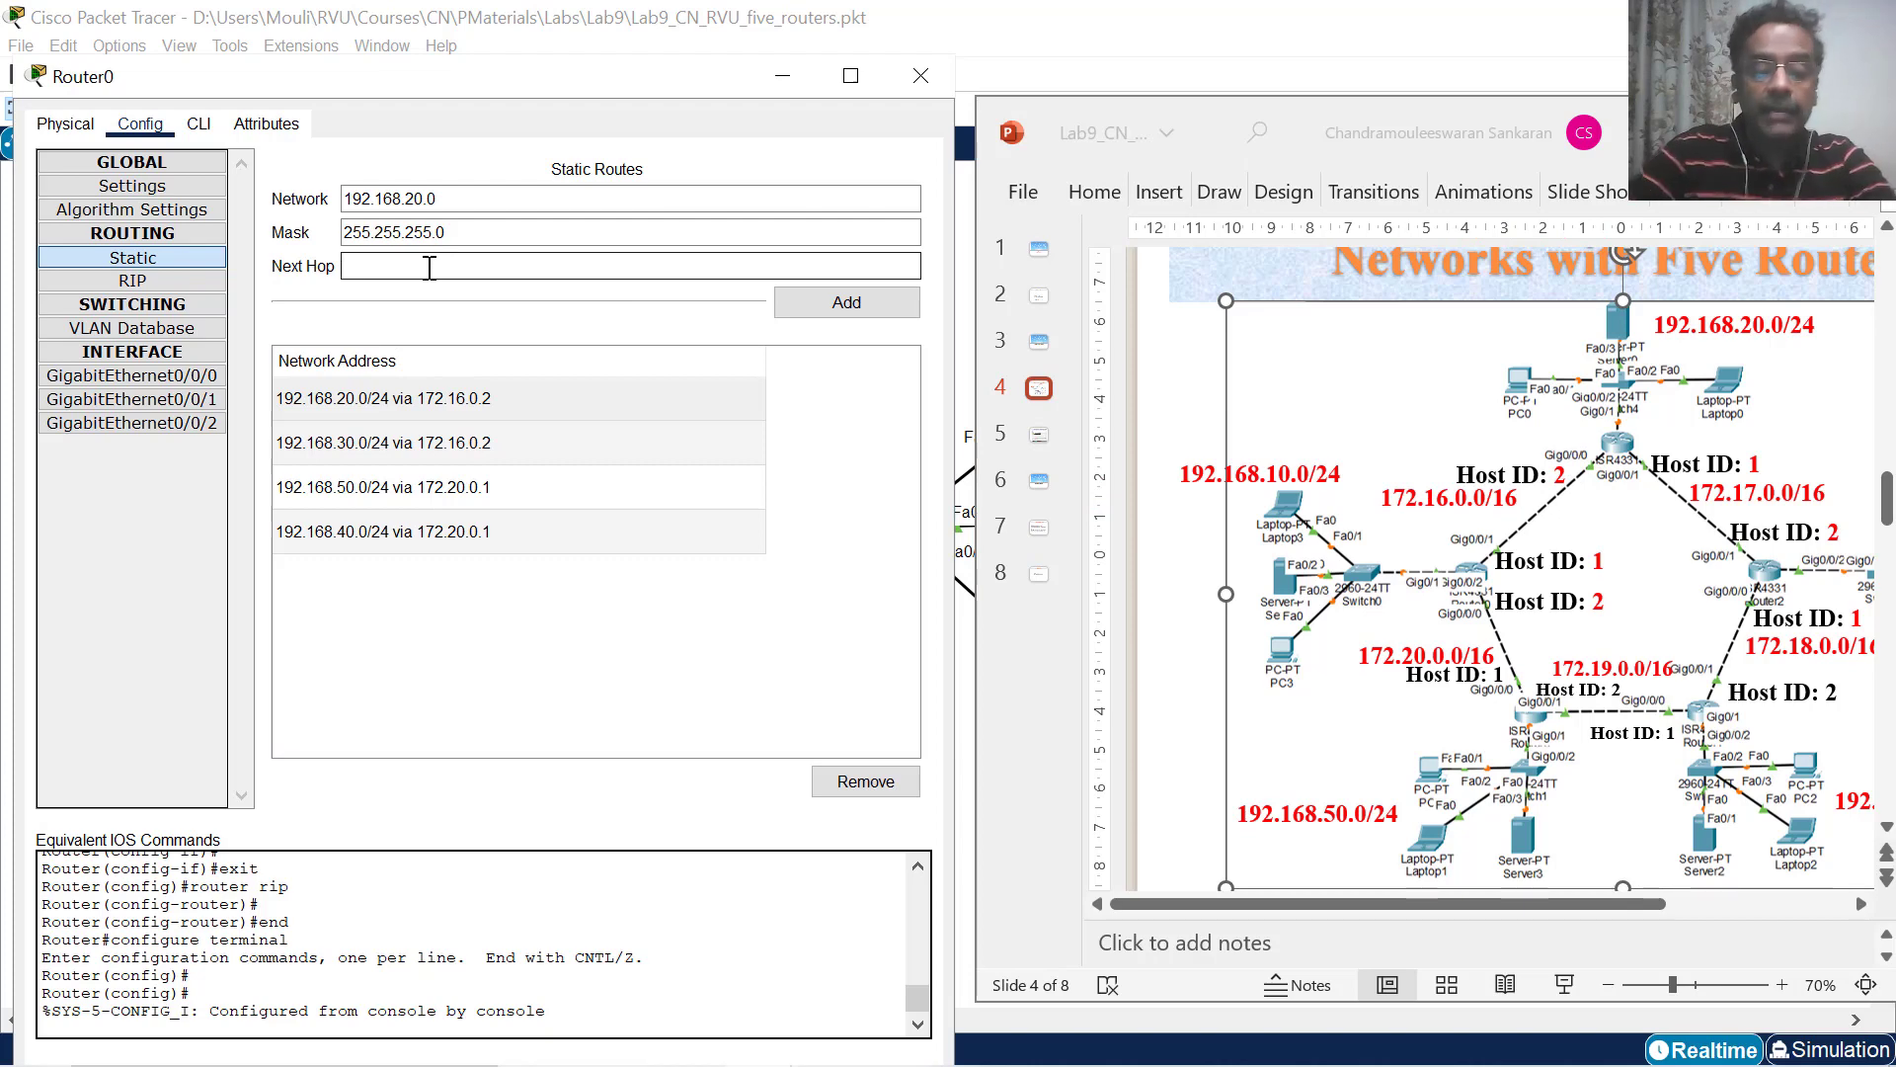
{"action": "type", "text": "72.16"}
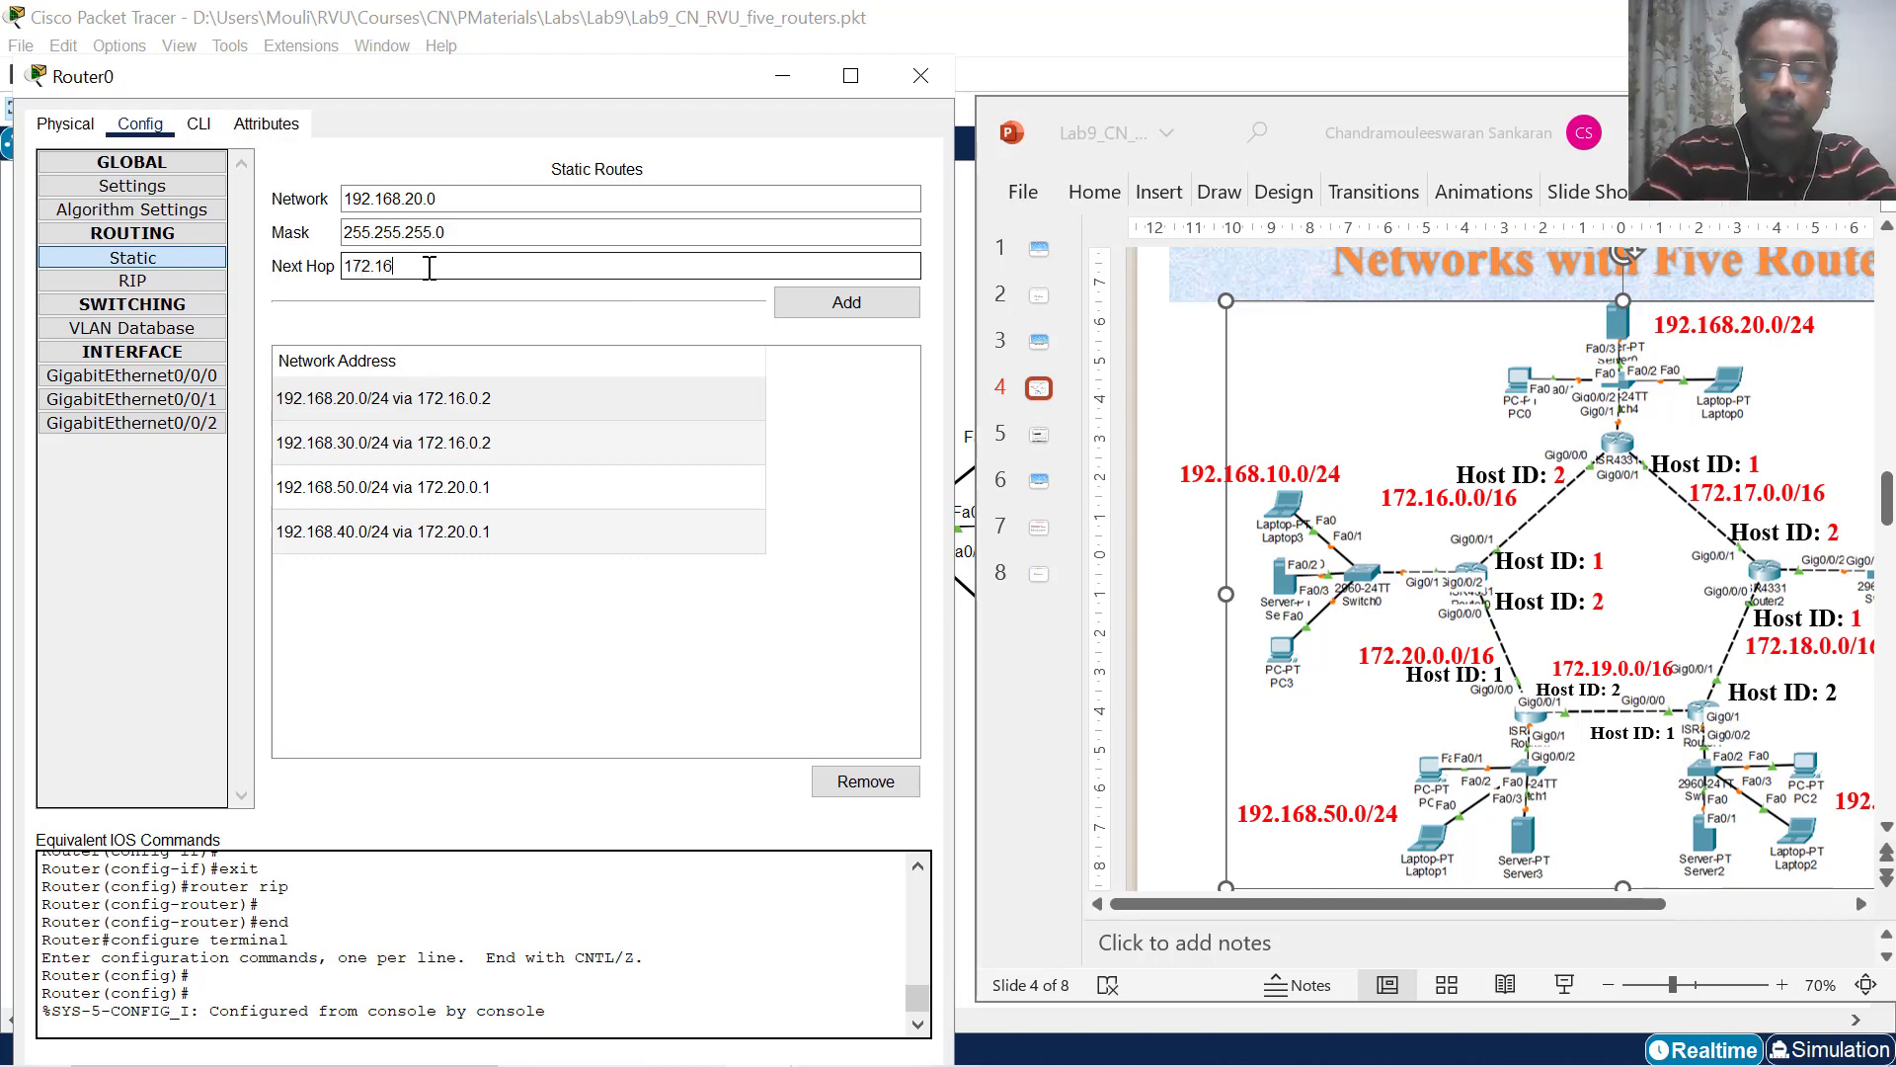
{"action": "type", "text": "0.0.2"}
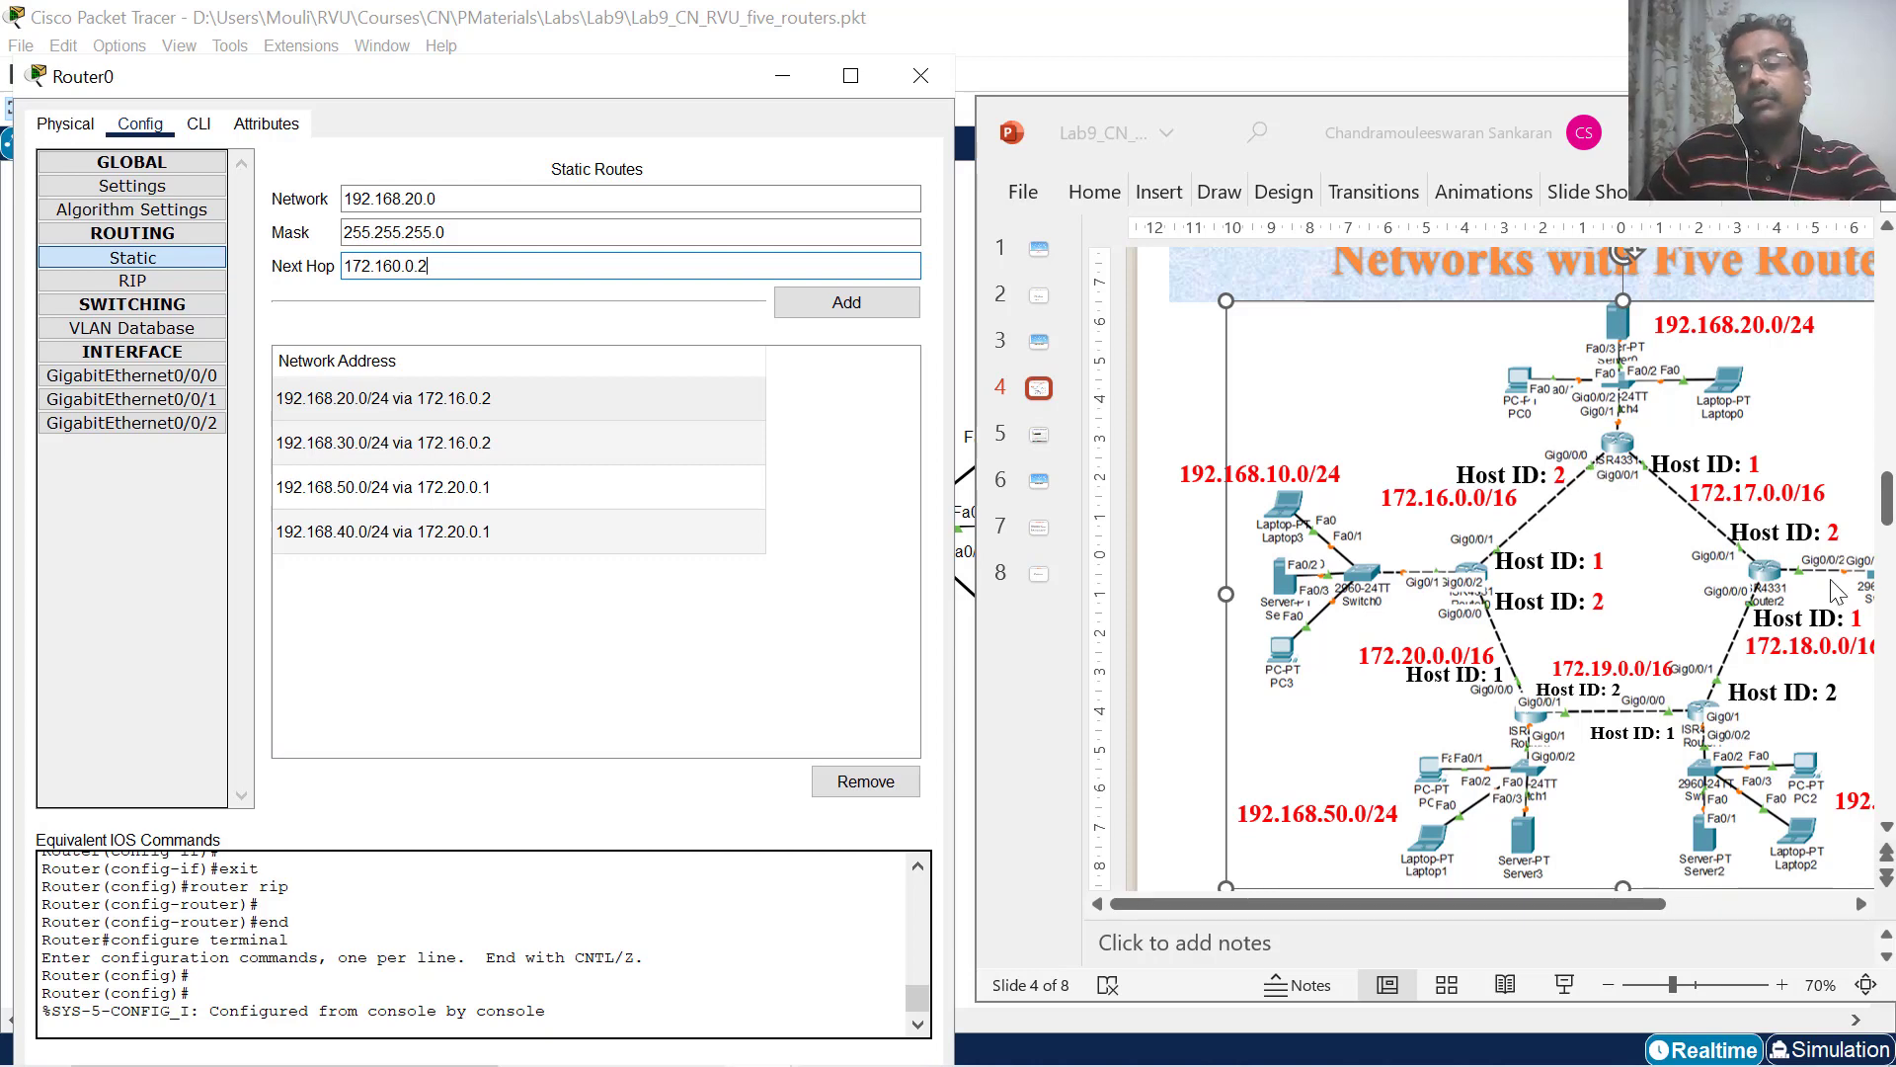
Change the static route's network to 192.168.30.0 using the diagram, and highlight its next hop.
{"action": "left_click", "coordinate": [1394, 905]}
{"action": "left_click_drag", "start_coordinate": [1592, 900], "coordinate": [1703, 901]}
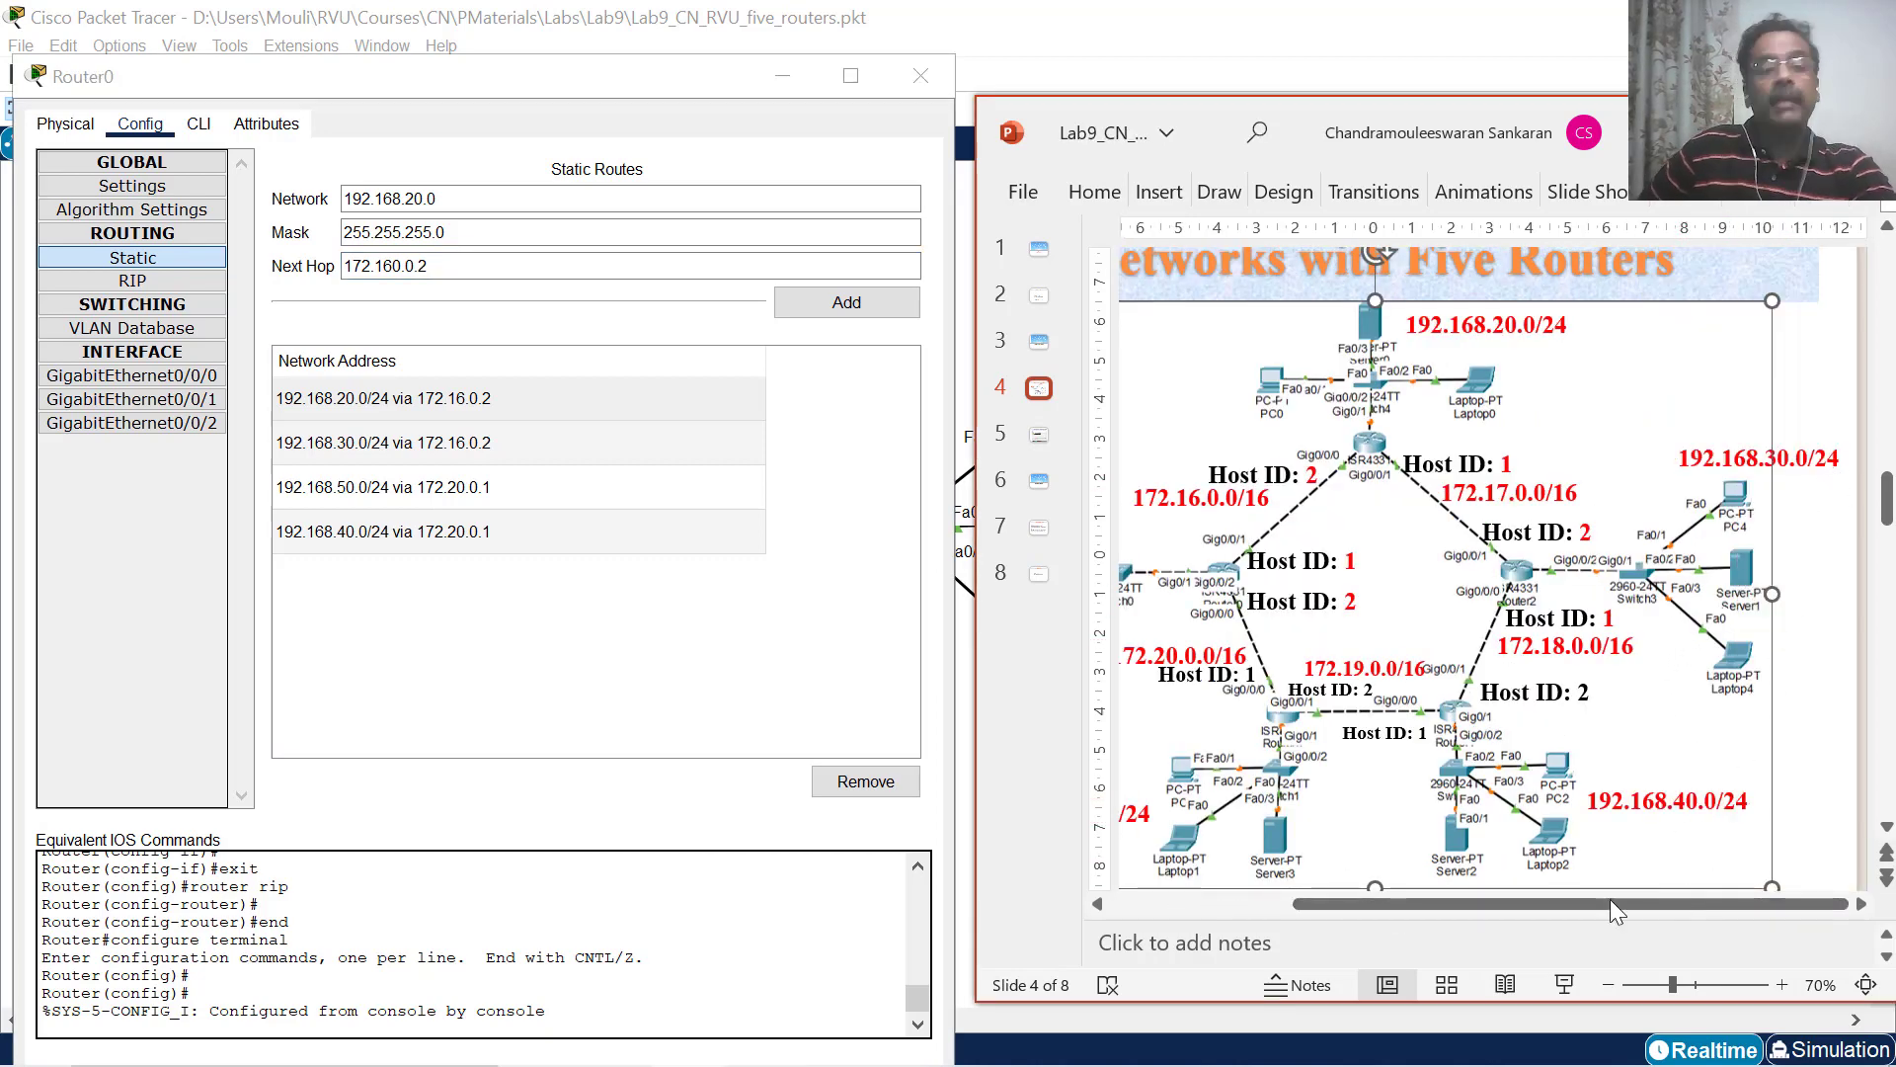
{"action": "left_click", "coordinate": [408, 194]}
{"action": "left_click", "coordinate": [412, 201]}
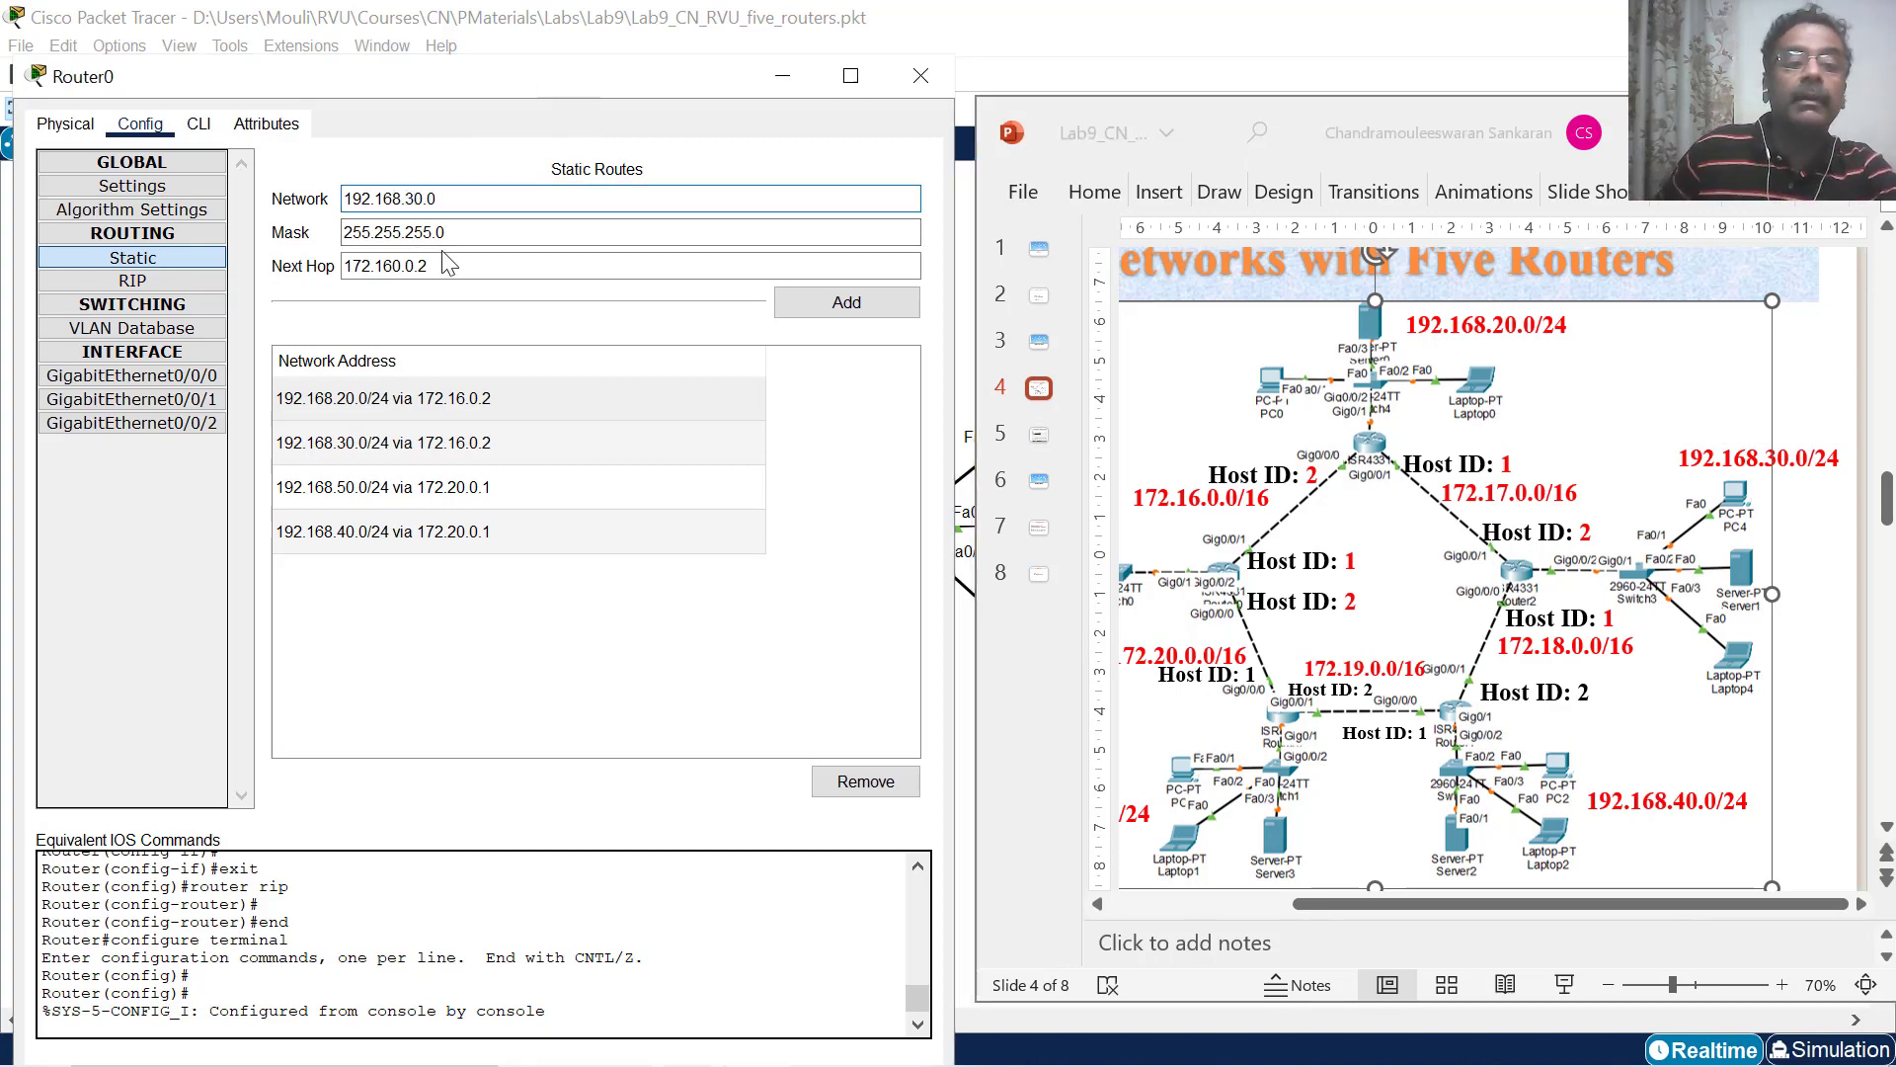
{"action": "left_click", "coordinate": [445, 265]}
{"action": "left_click_drag", "start_coordinate": [444, 265], "coordinate": [320, 266]}
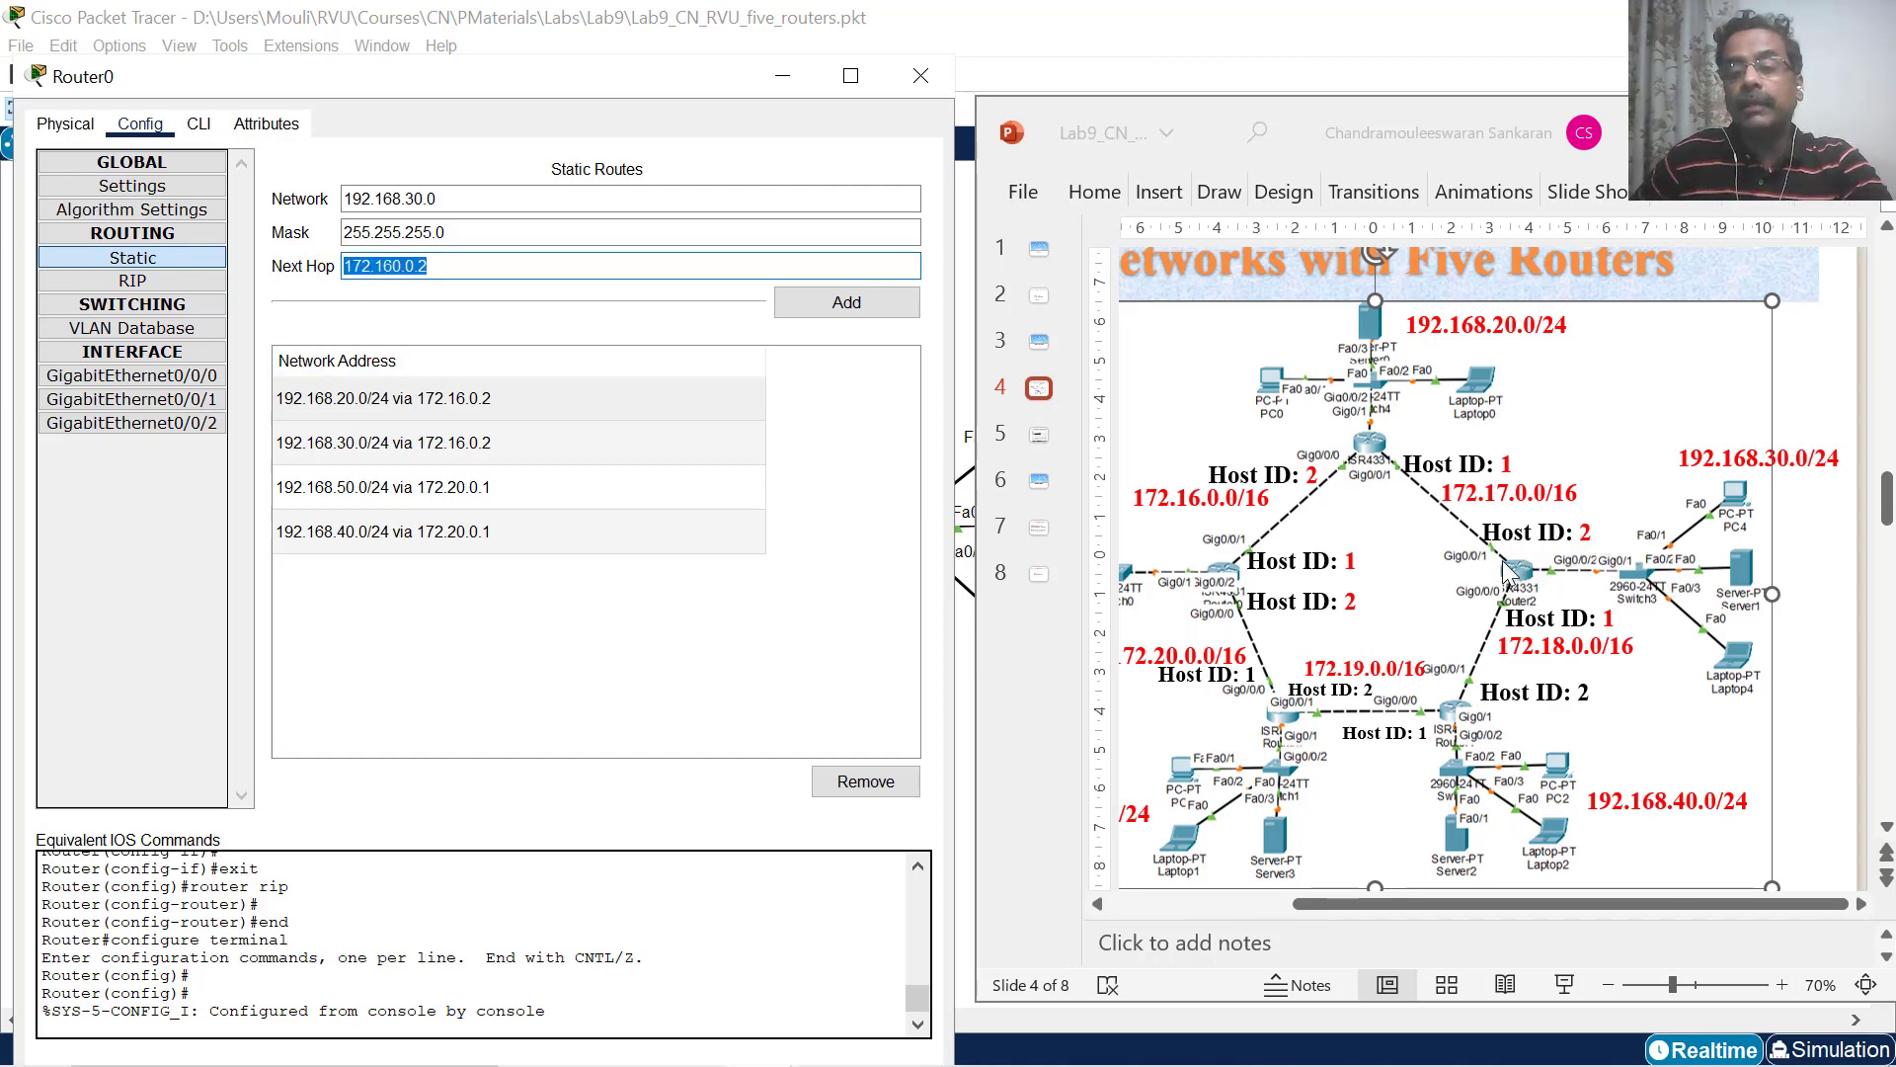
Trace the paths from Router0 to the 192.168.30.0/24 and 192.168.40.0/24 networks in the diagram and compare them with the entered next hop.
{"action": "left_click", "coordinate": [1552, 542]}
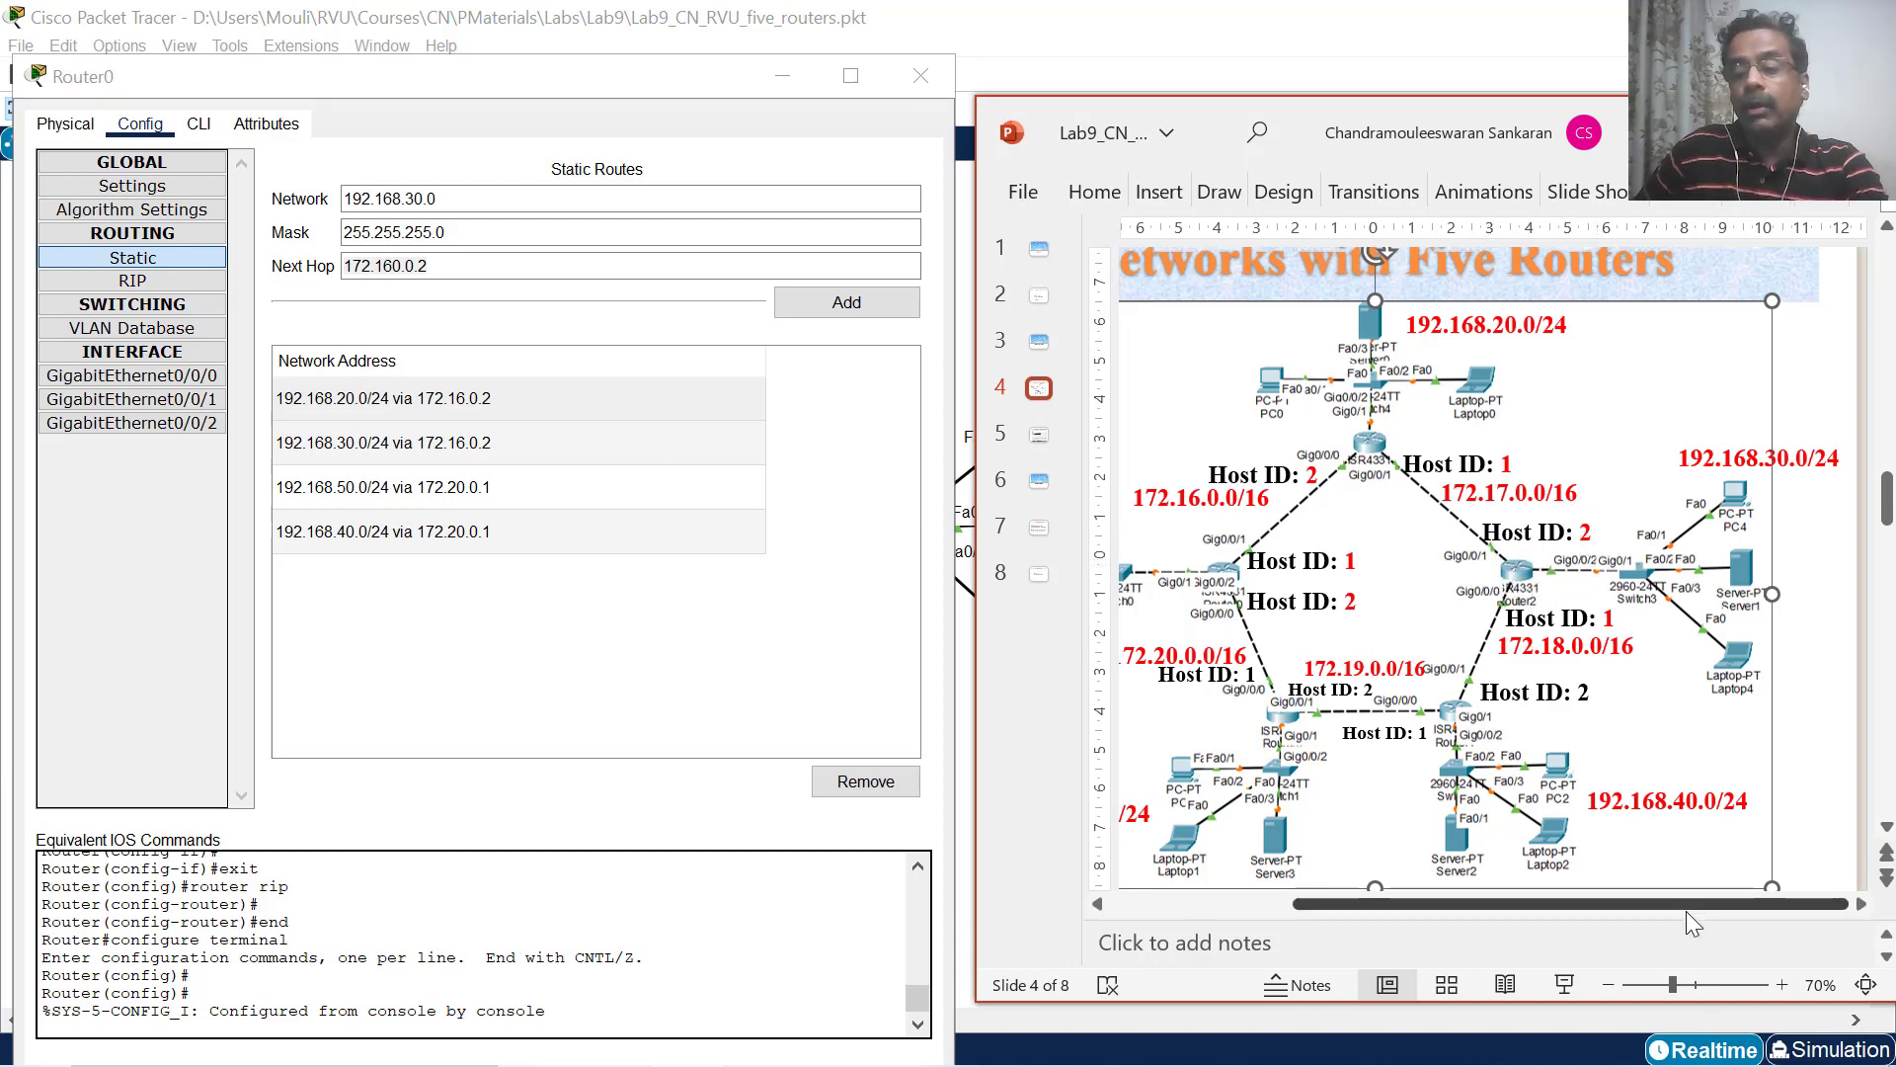
{"action": "left_click_drag", "start_coordinate": [1680, 907], "coordinate": [1523, 906]}
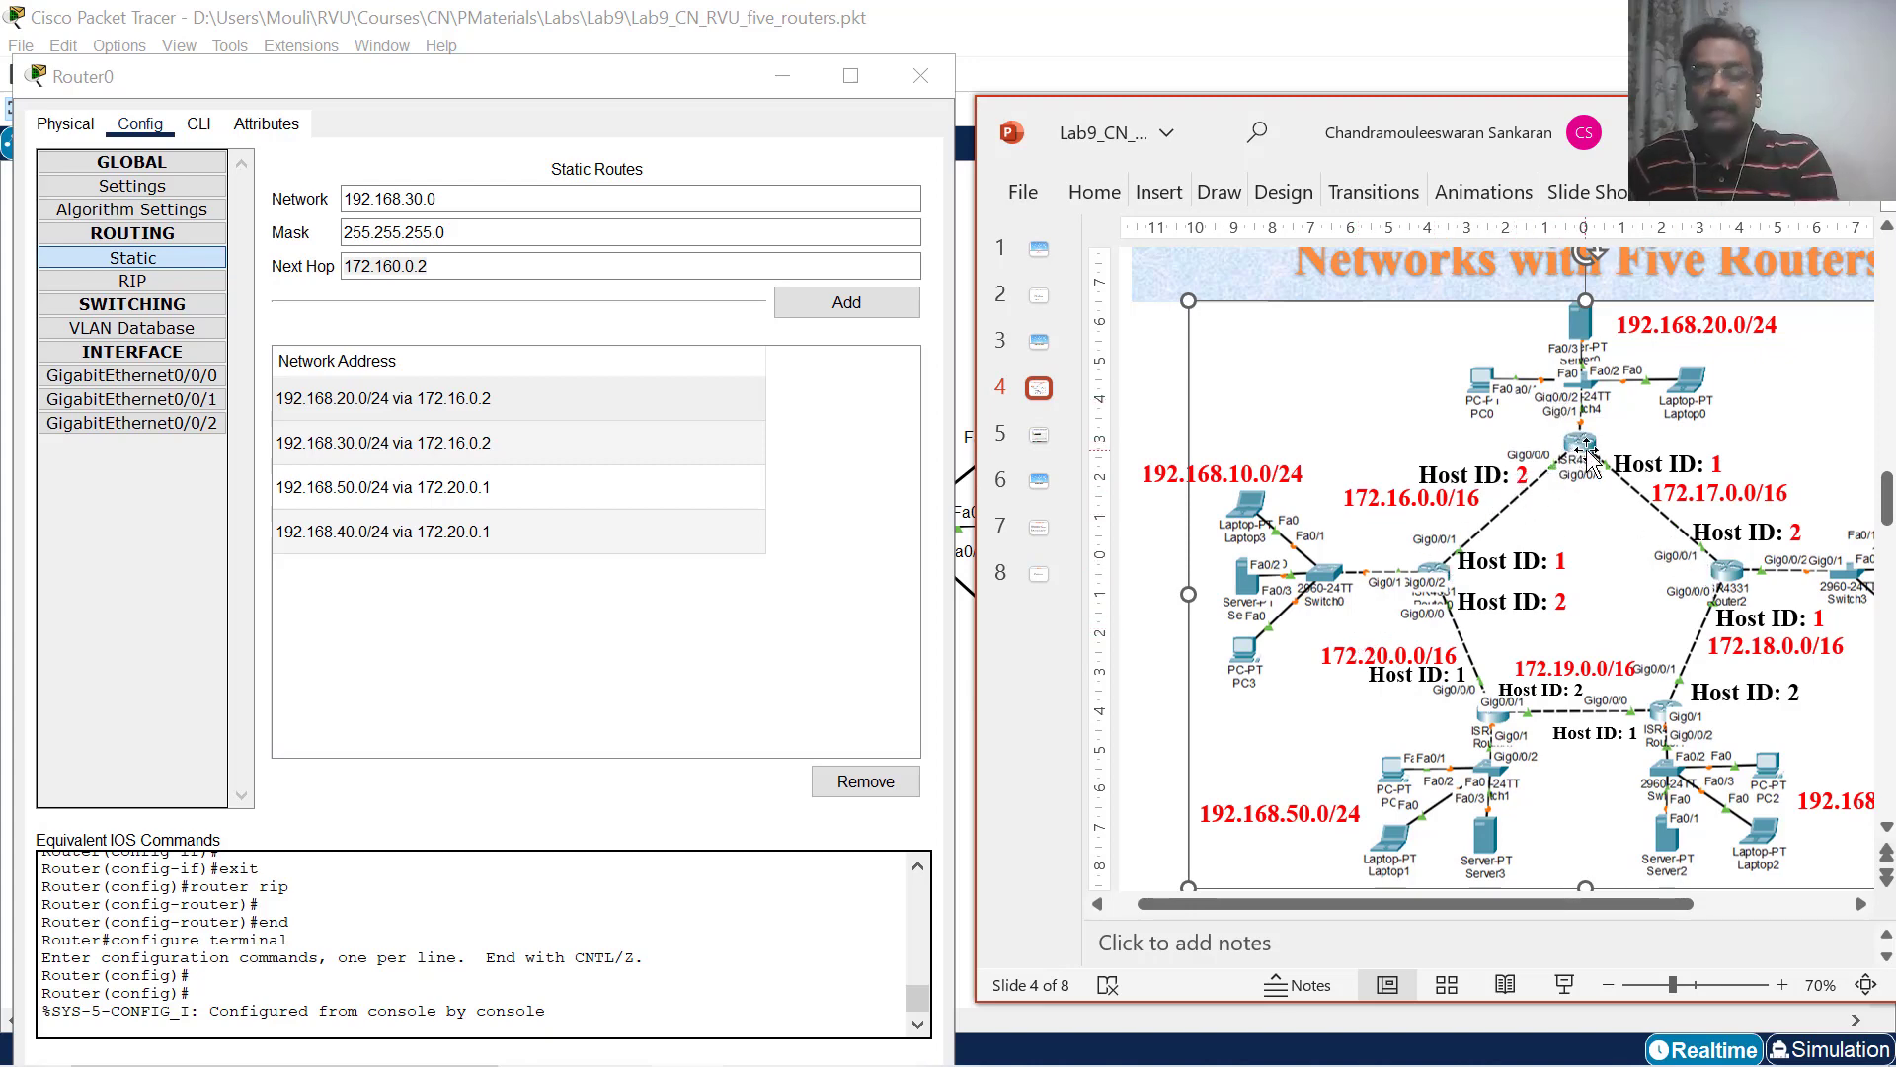
{"action": "left_click_drag", "start_coordinate": [461, 261], "coordinate": [330, 265]}
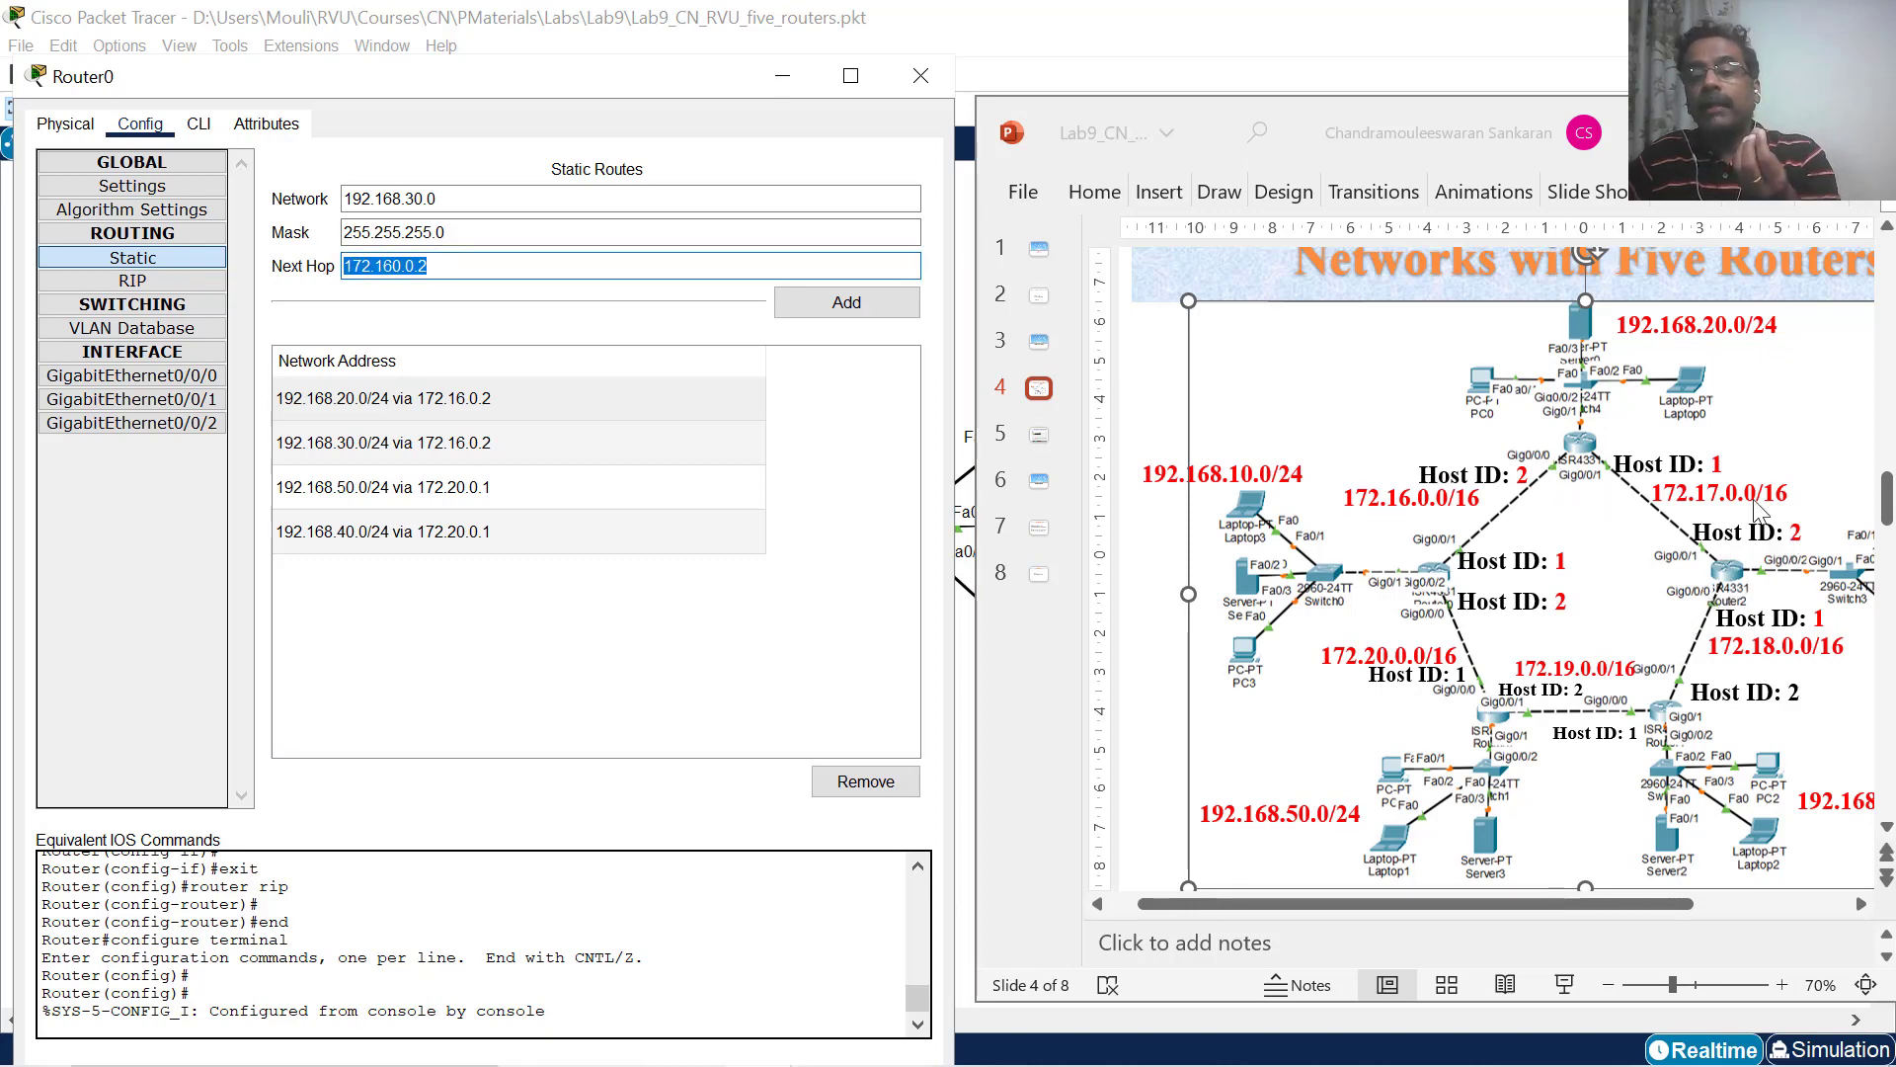
{"action": "left_click", "coordinate": [1608, 905]}
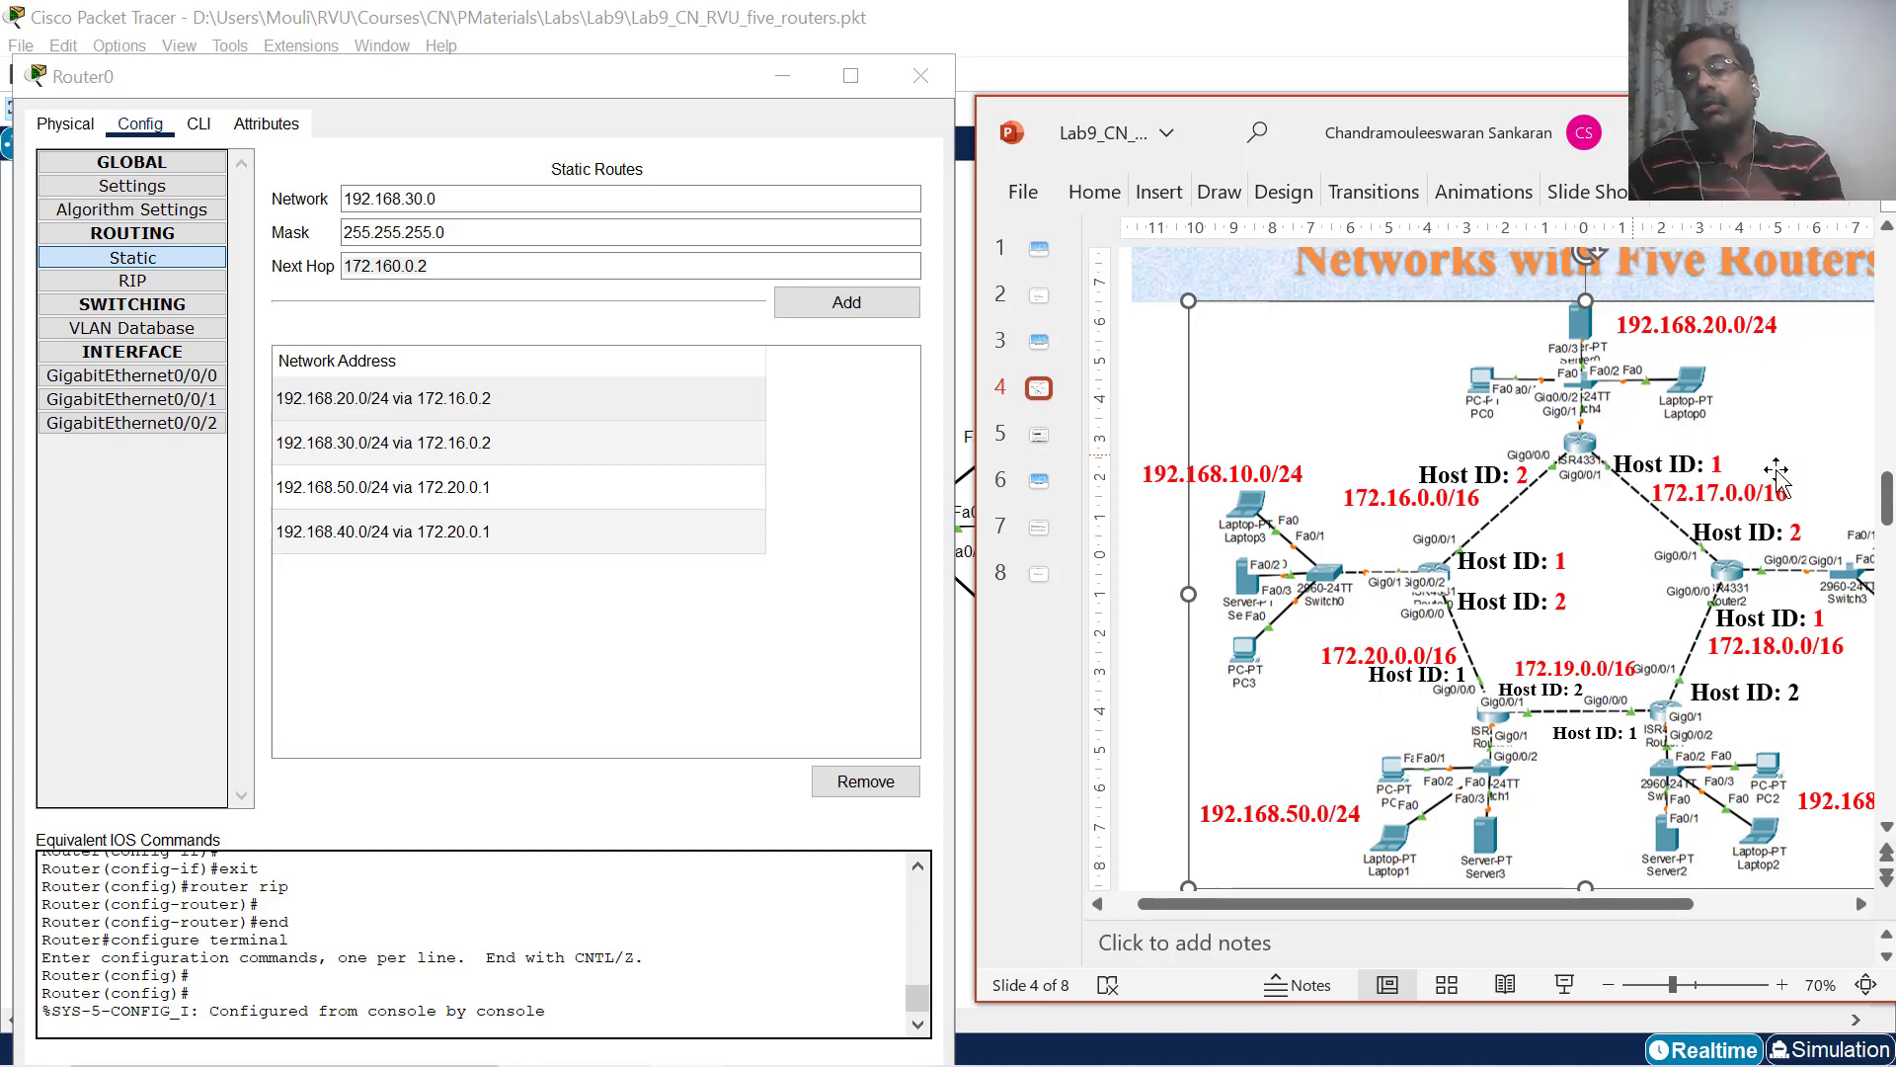
{"action": "left_click_drag", "start_coordinate": [1653, 904], "coordinate": [1788, 904]}
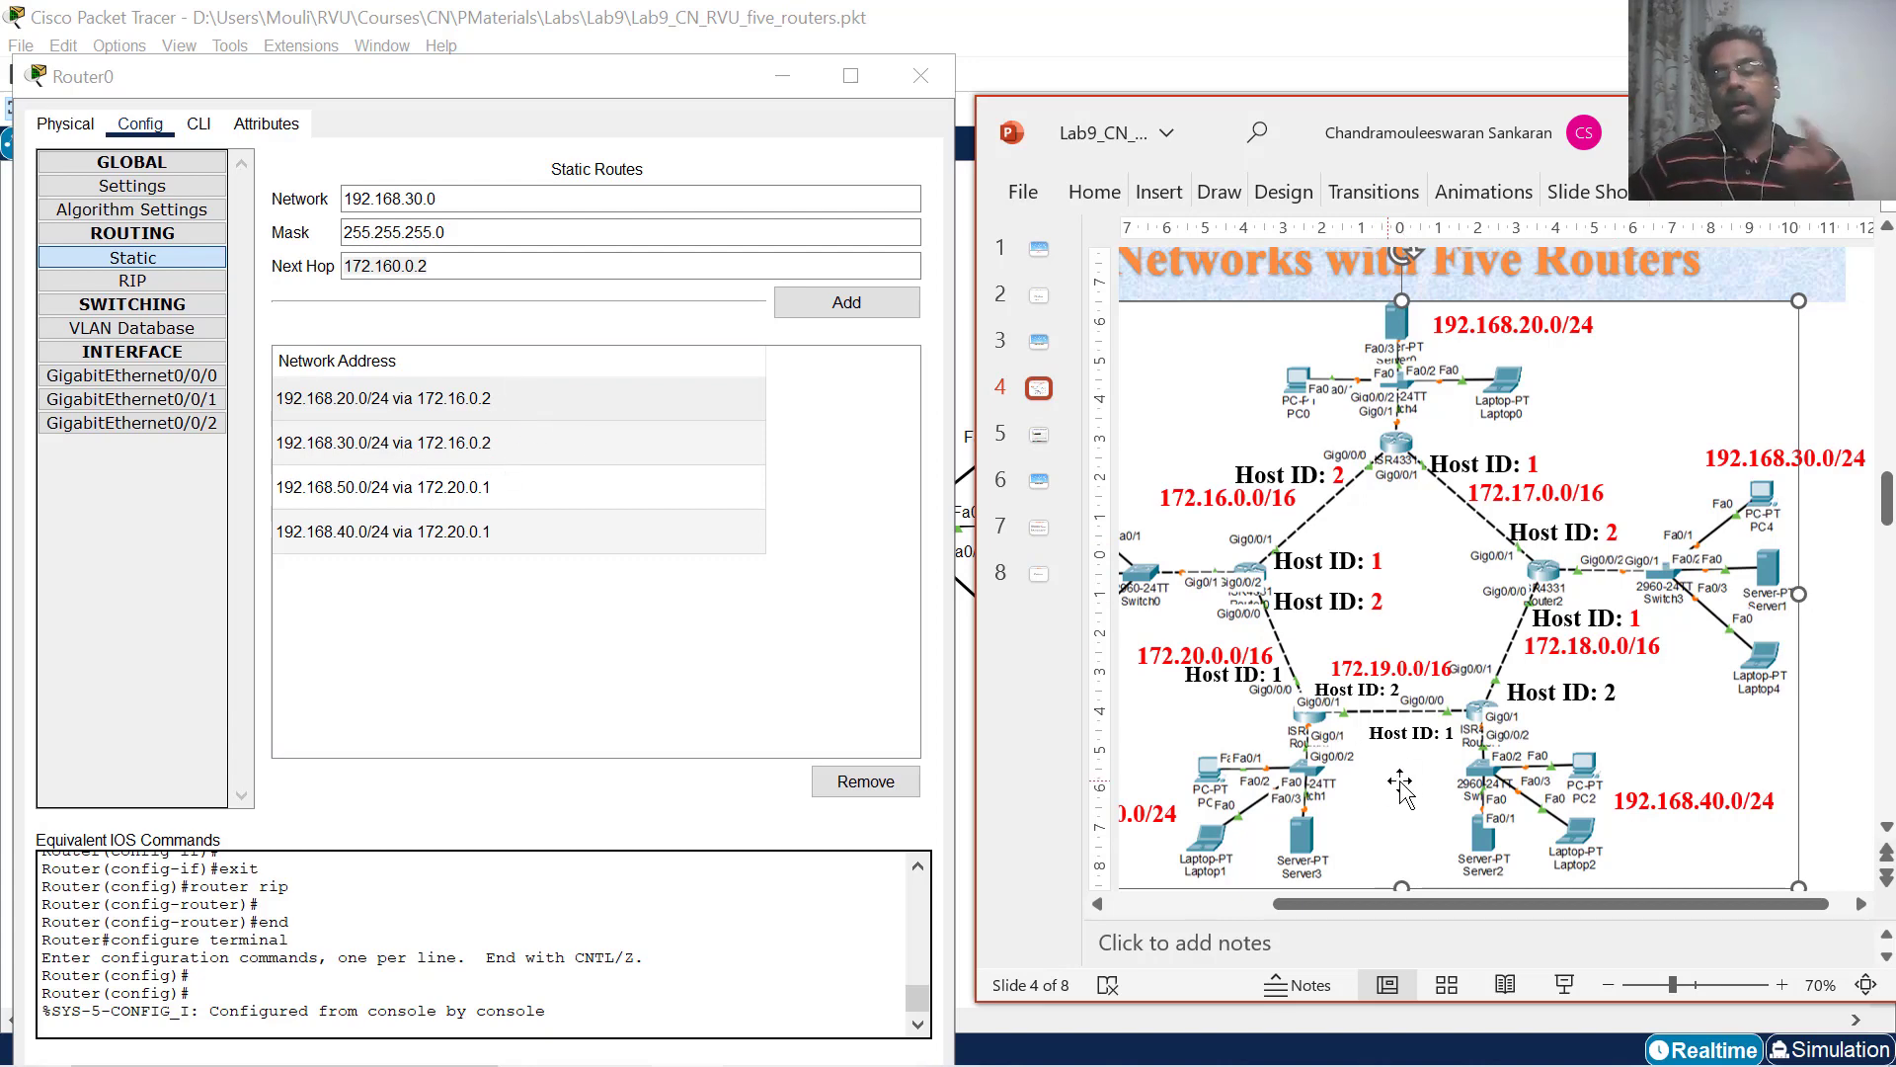
{"action": "left_click_drag", "start_coordinate": [1481, 907], "coordinate": [1365, 916]}
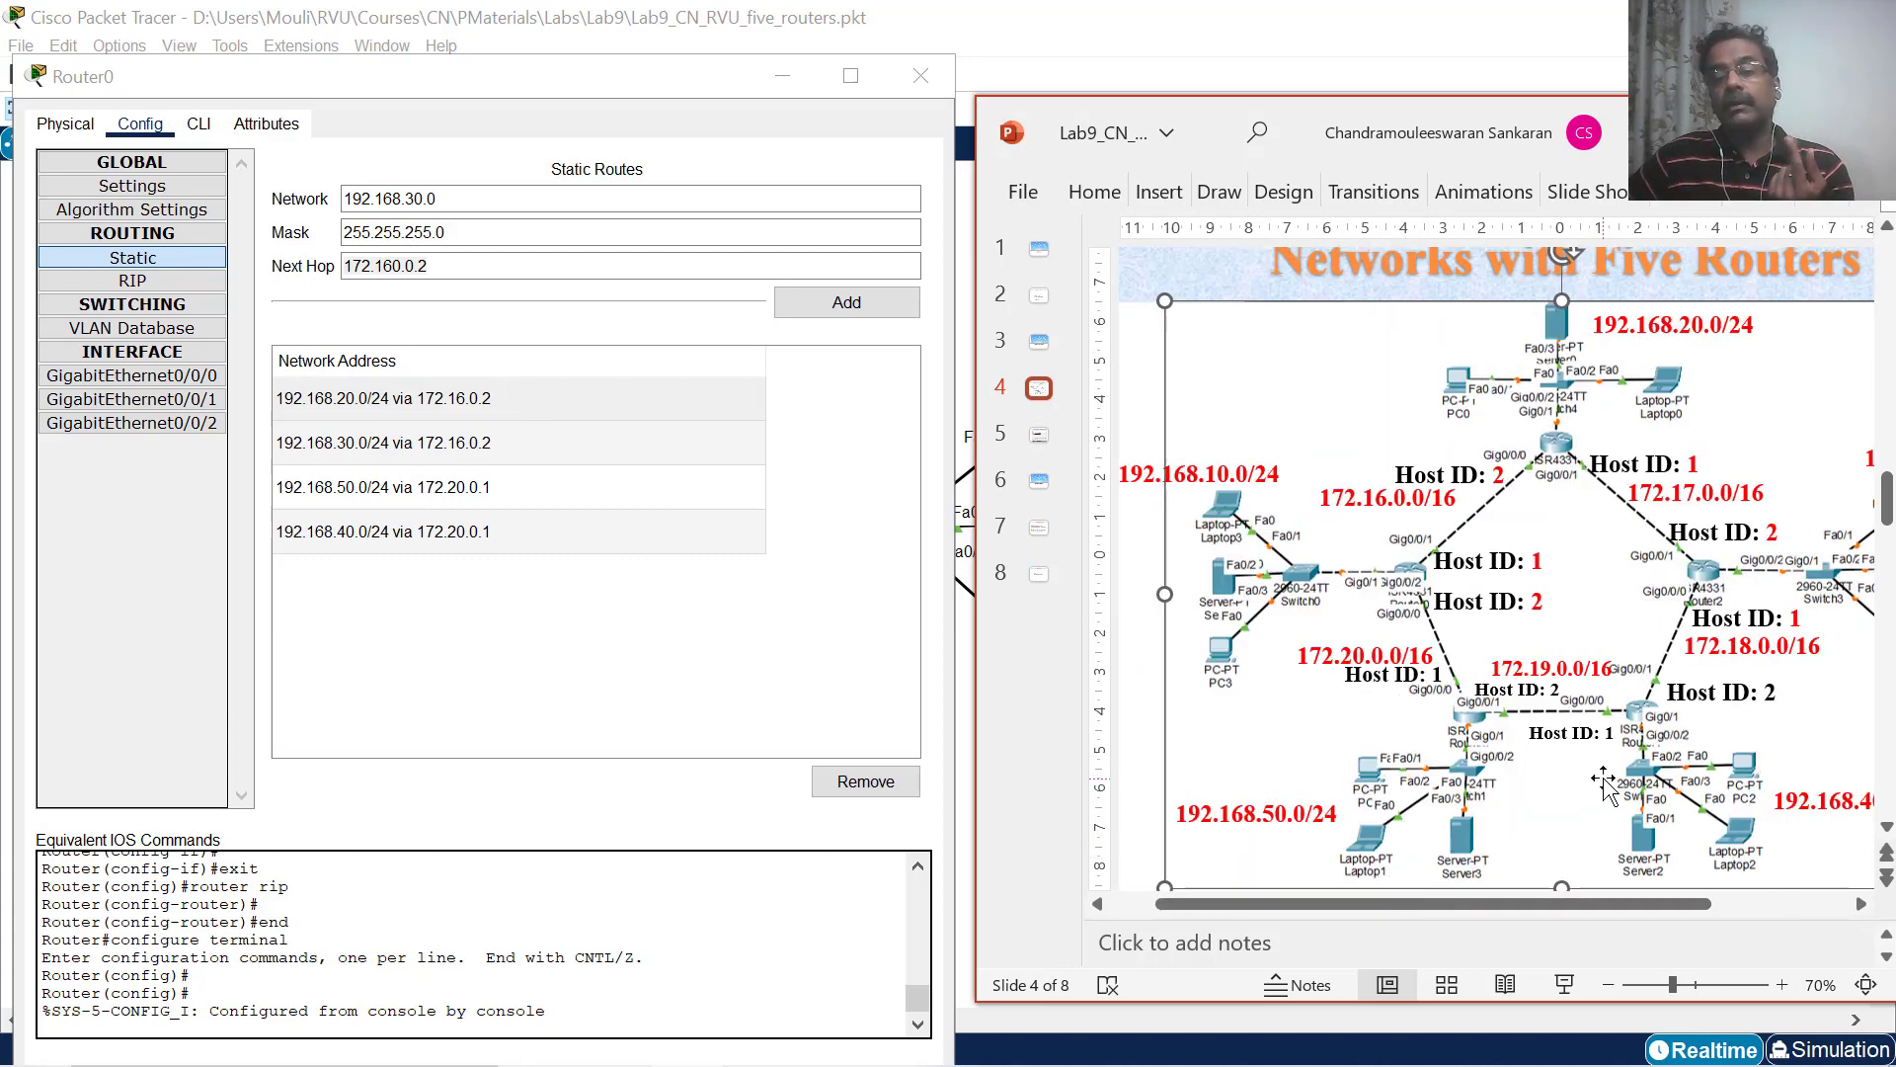
Examine the 192.168.50.0/24 network, the host IDs around its router and the 172.19.0.0/16 link in the diagram.
{"action": "left_click", "coordinate": [1270, 821]}
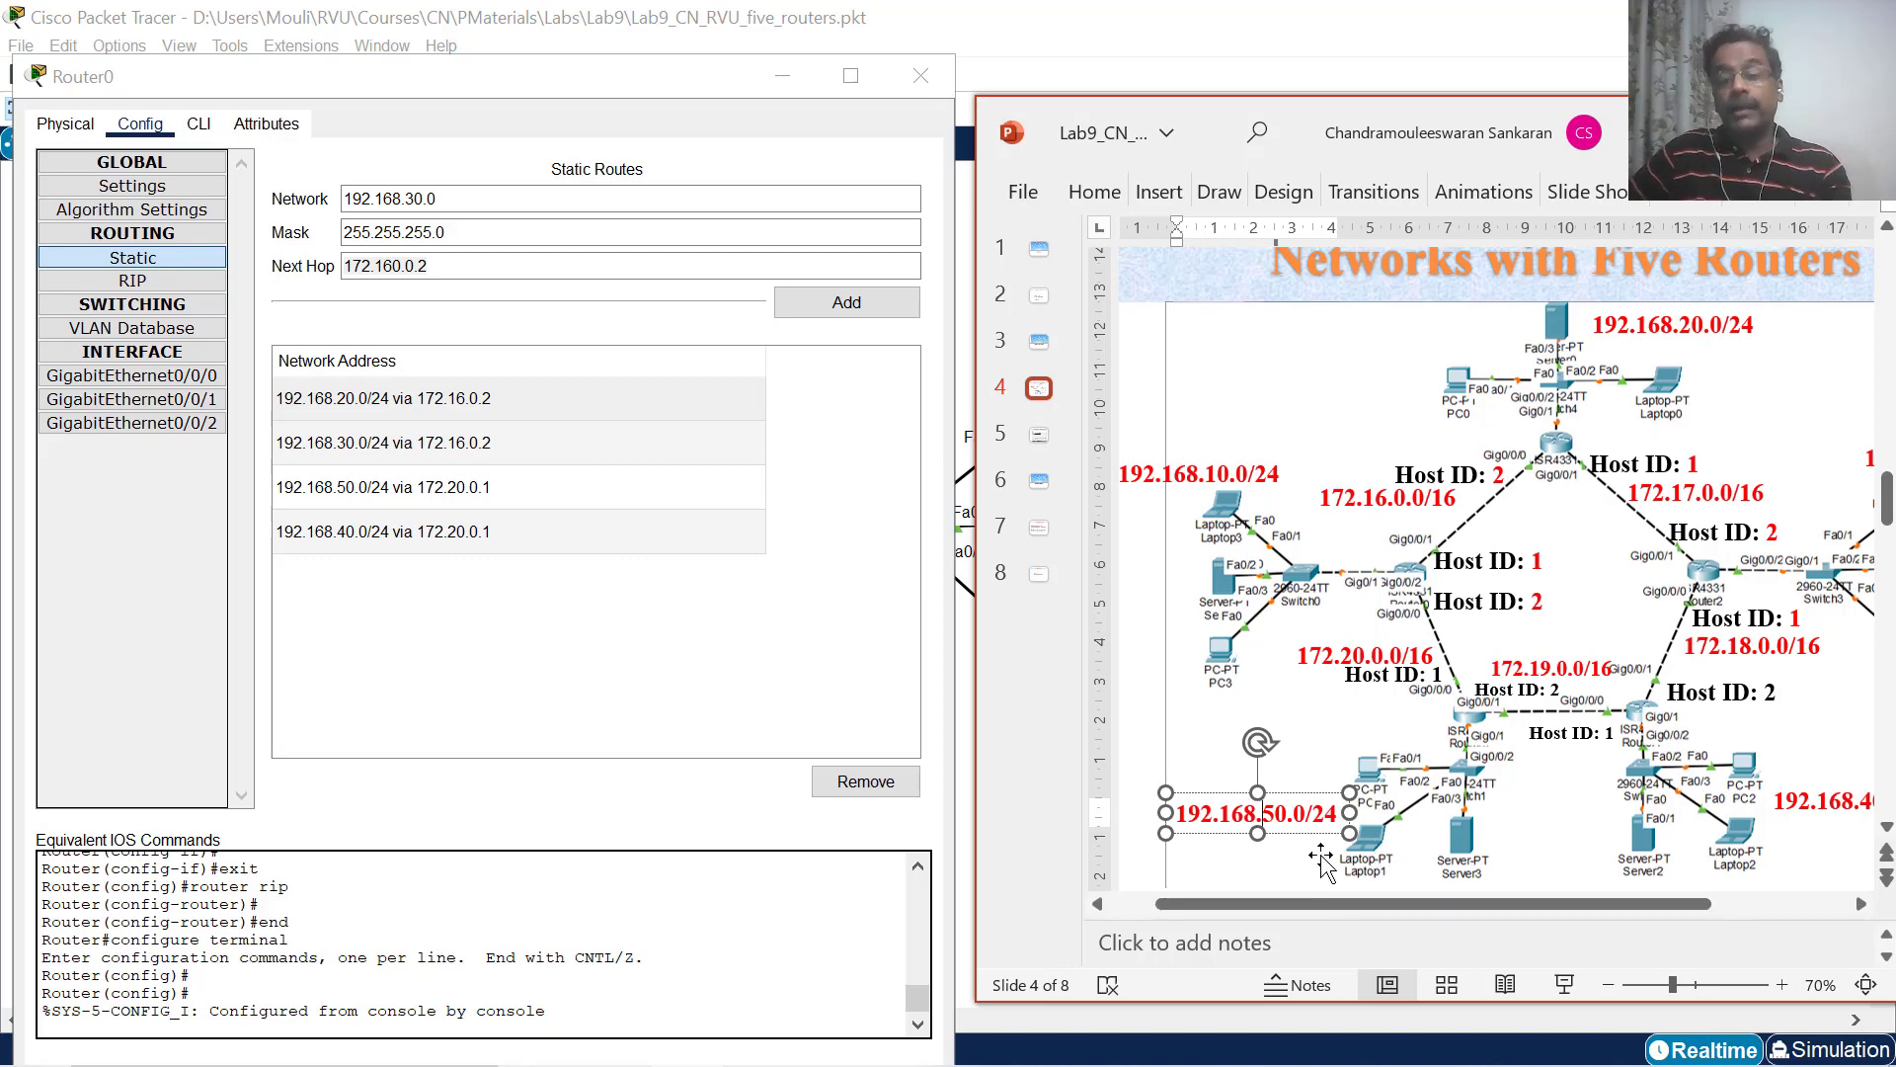
{"action": "left_click", "coordinate": [1477, 723]}
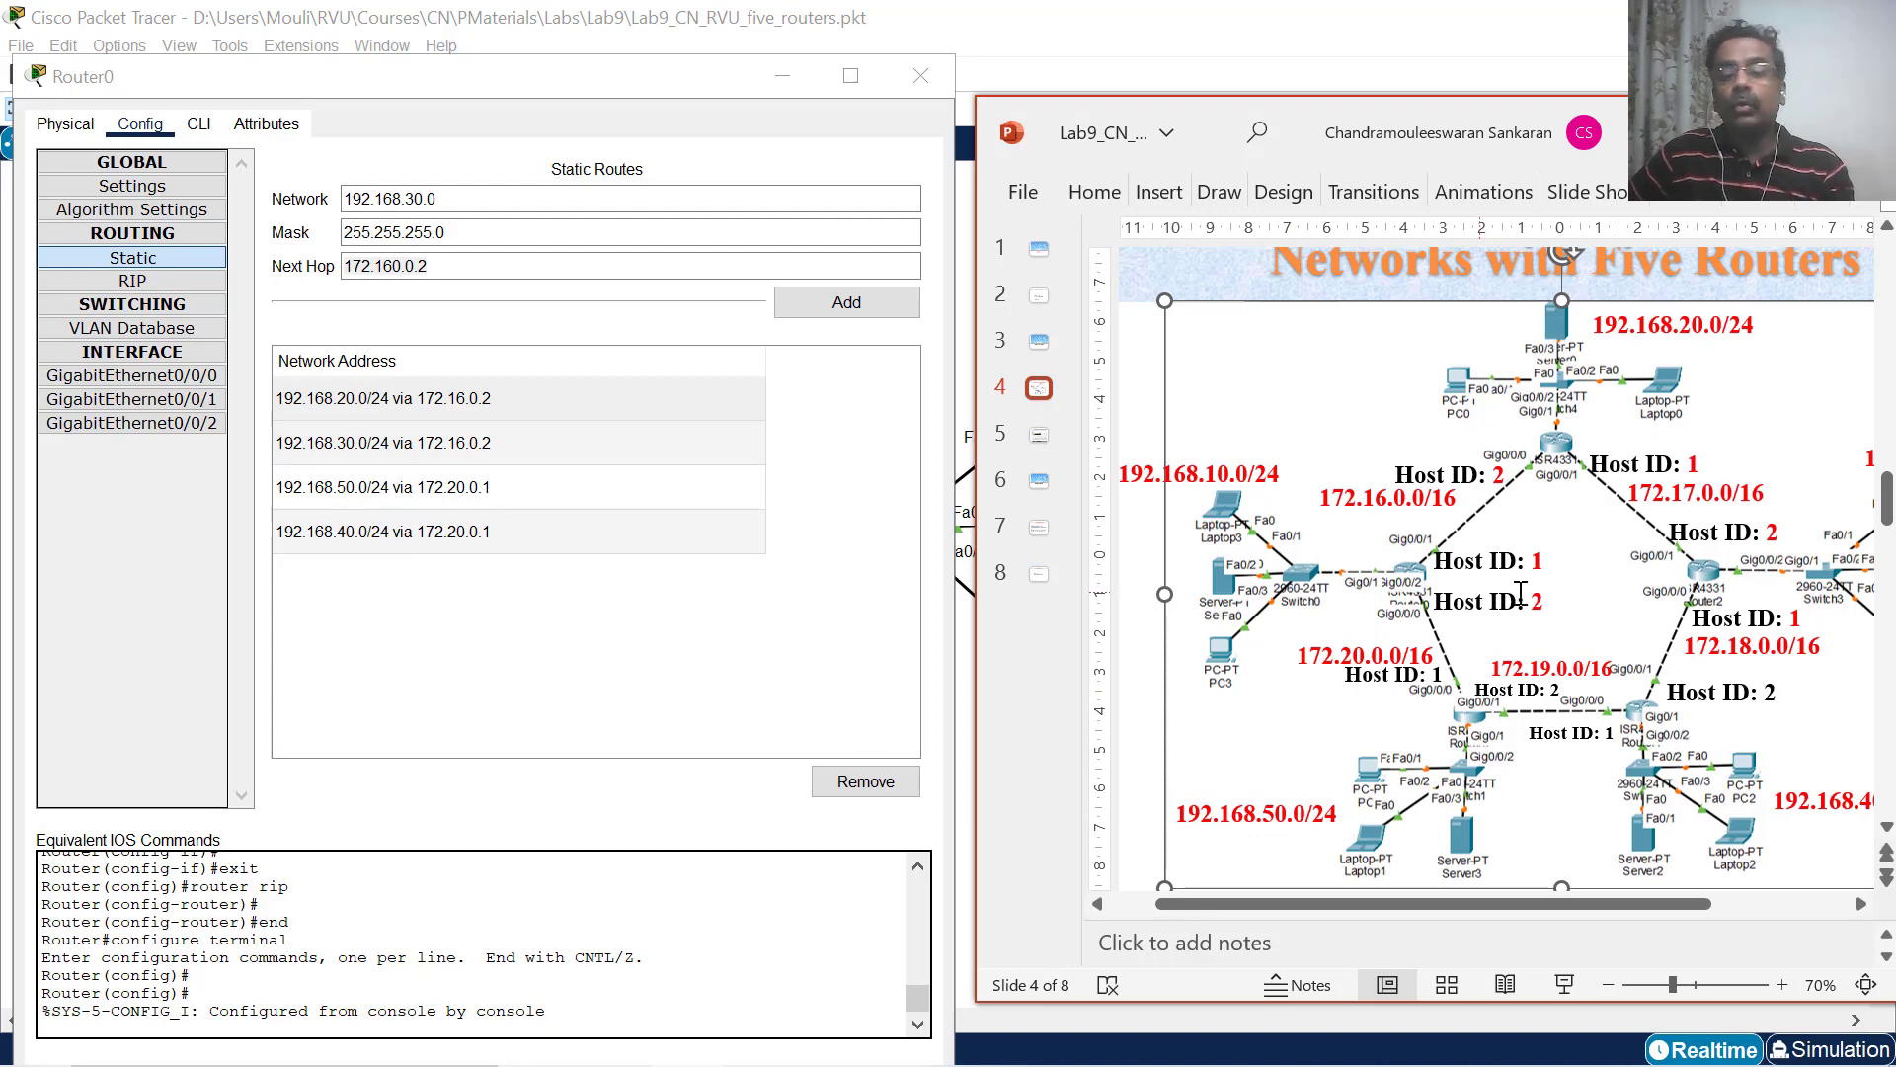
{"action": "left_click", "coordinate": [1435, 677]}
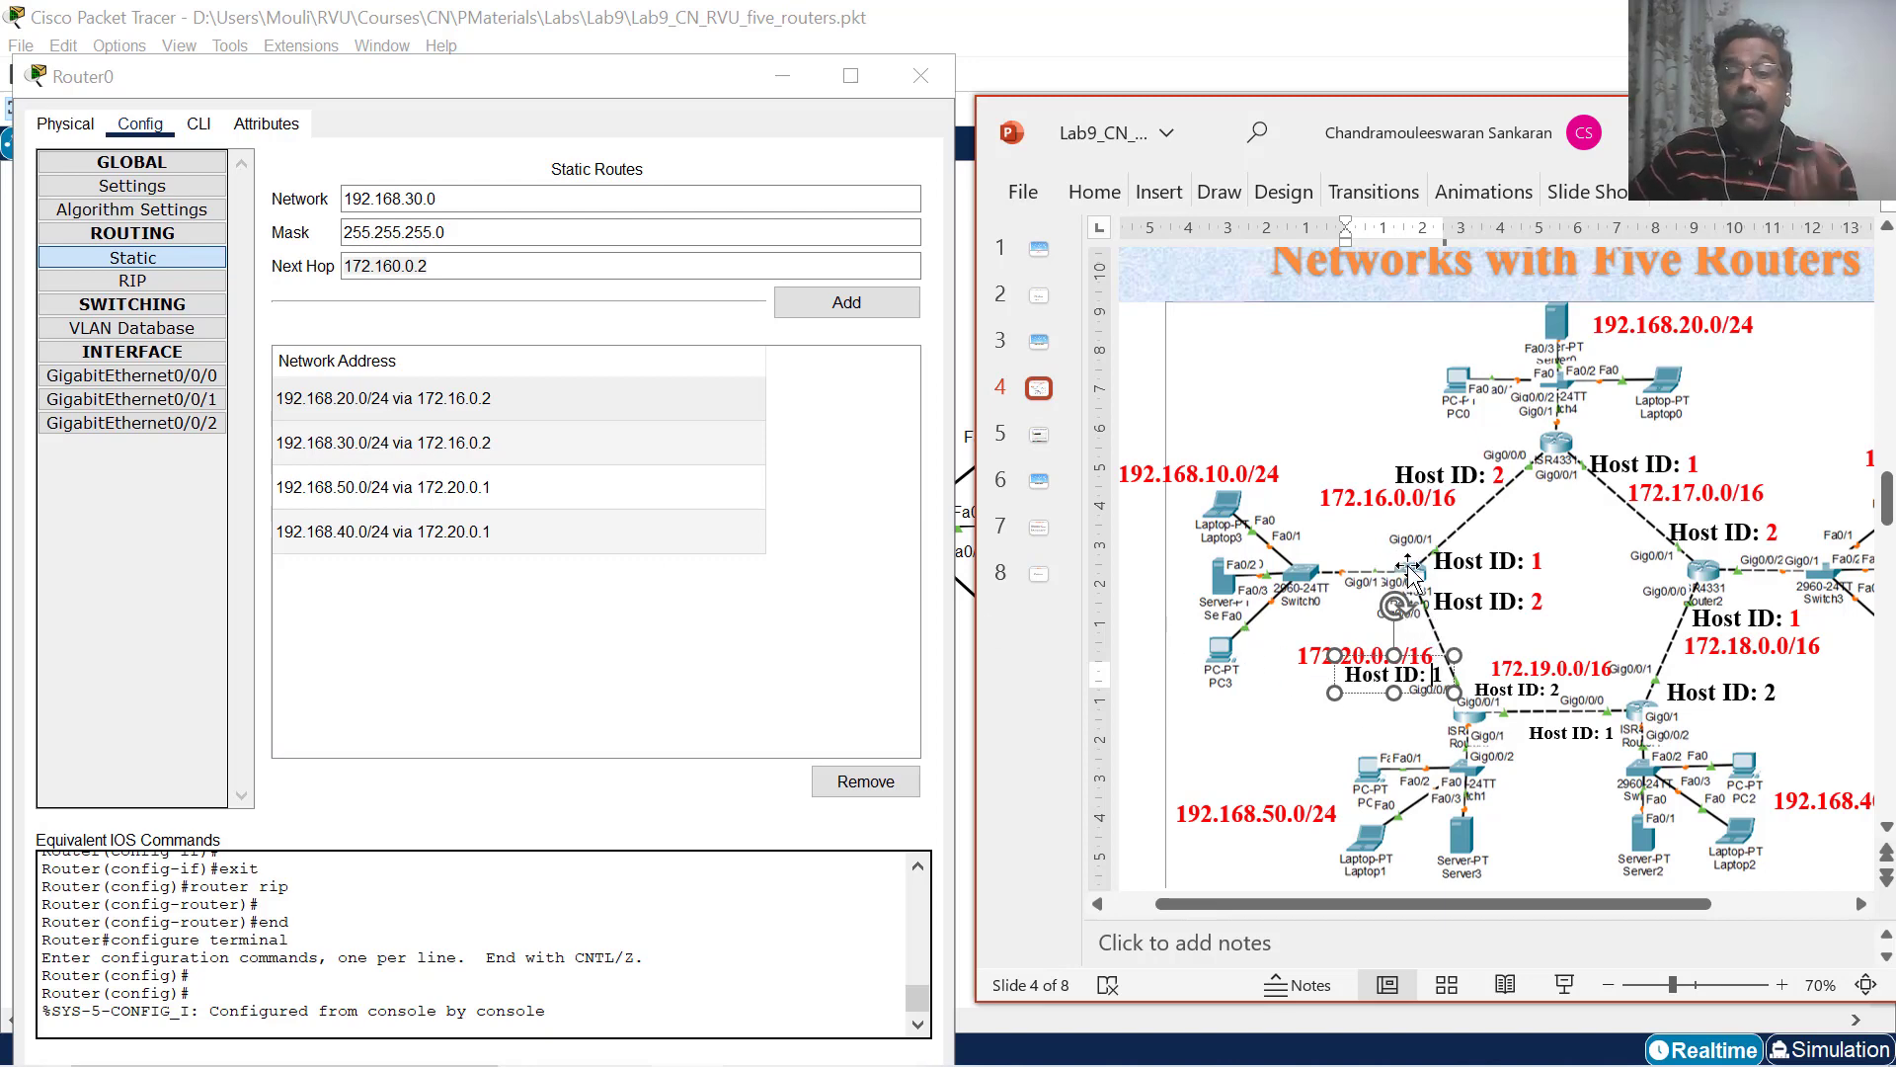
{"action": "left_click", "coordinate": [1539, 695]}
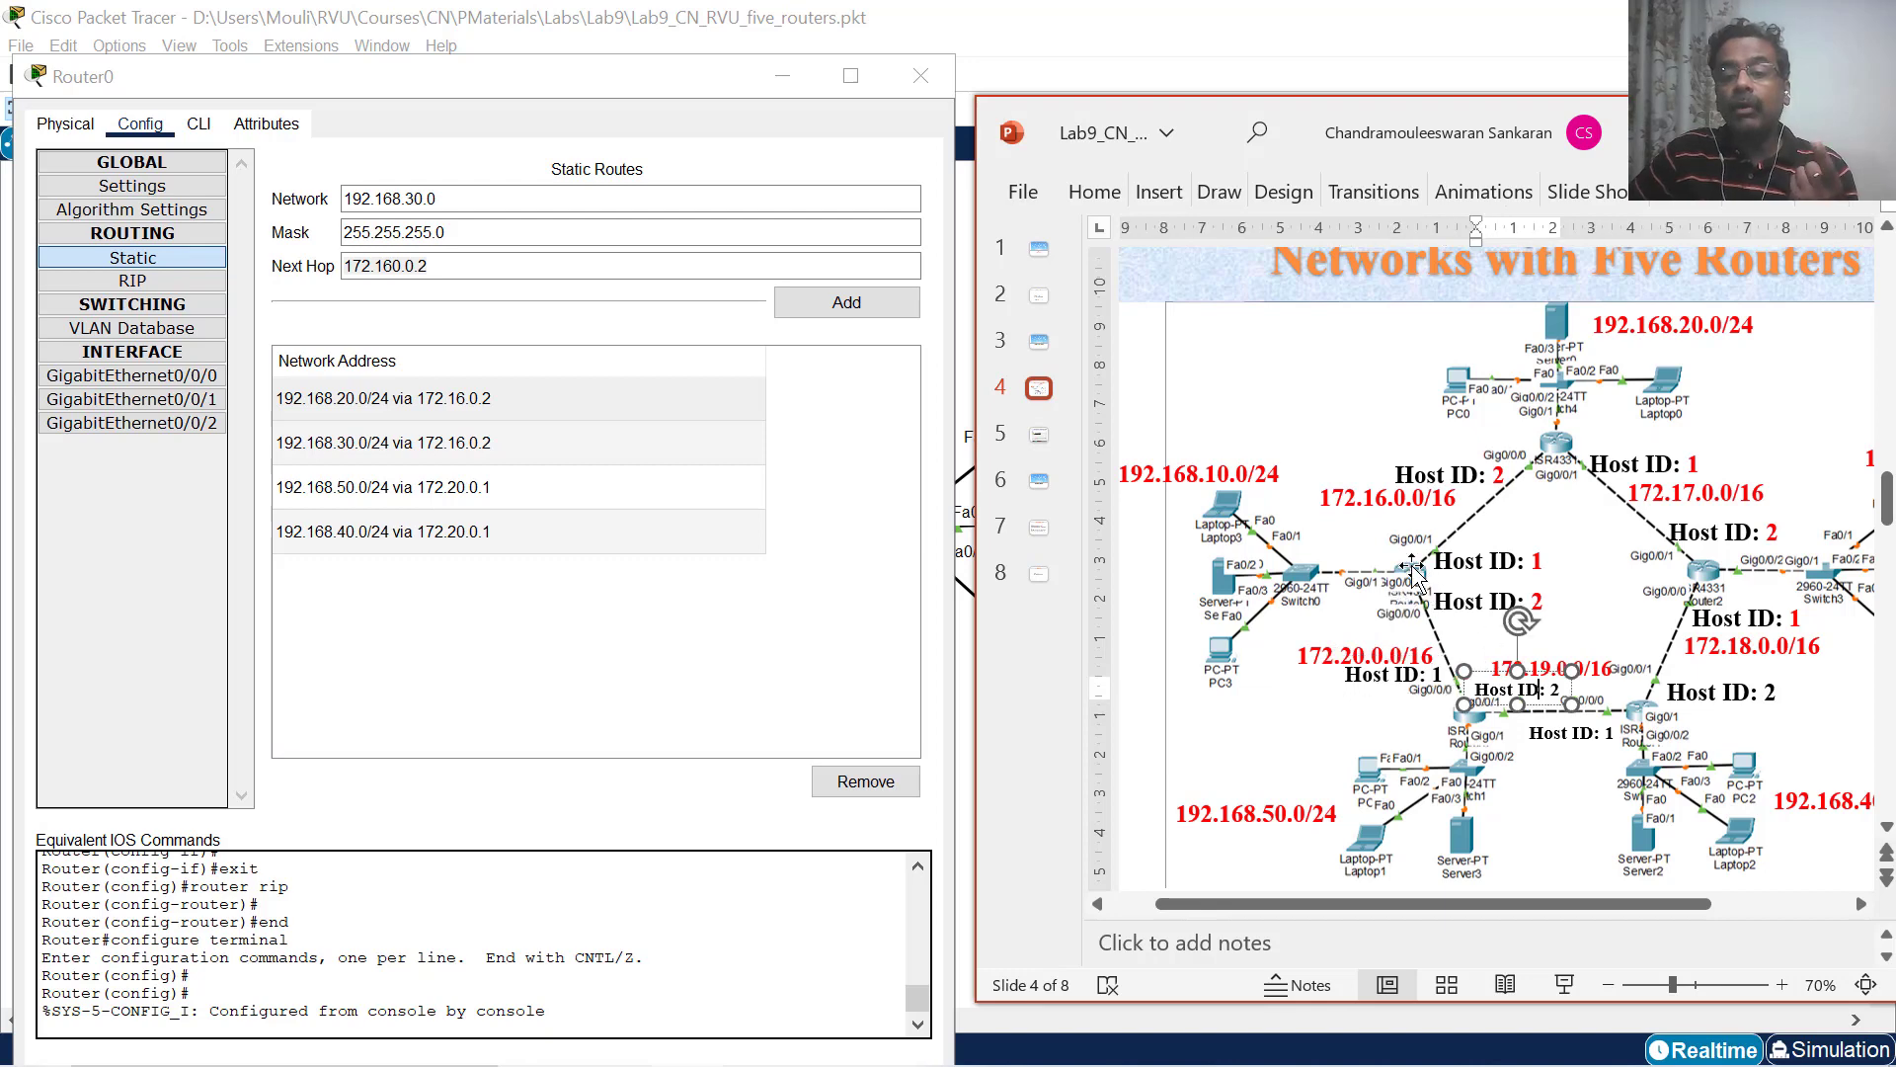
{"action": "left_click", "coordinate": [1413, 568]}
{"action": "triple_click", "coordinate": [1550, 668]}
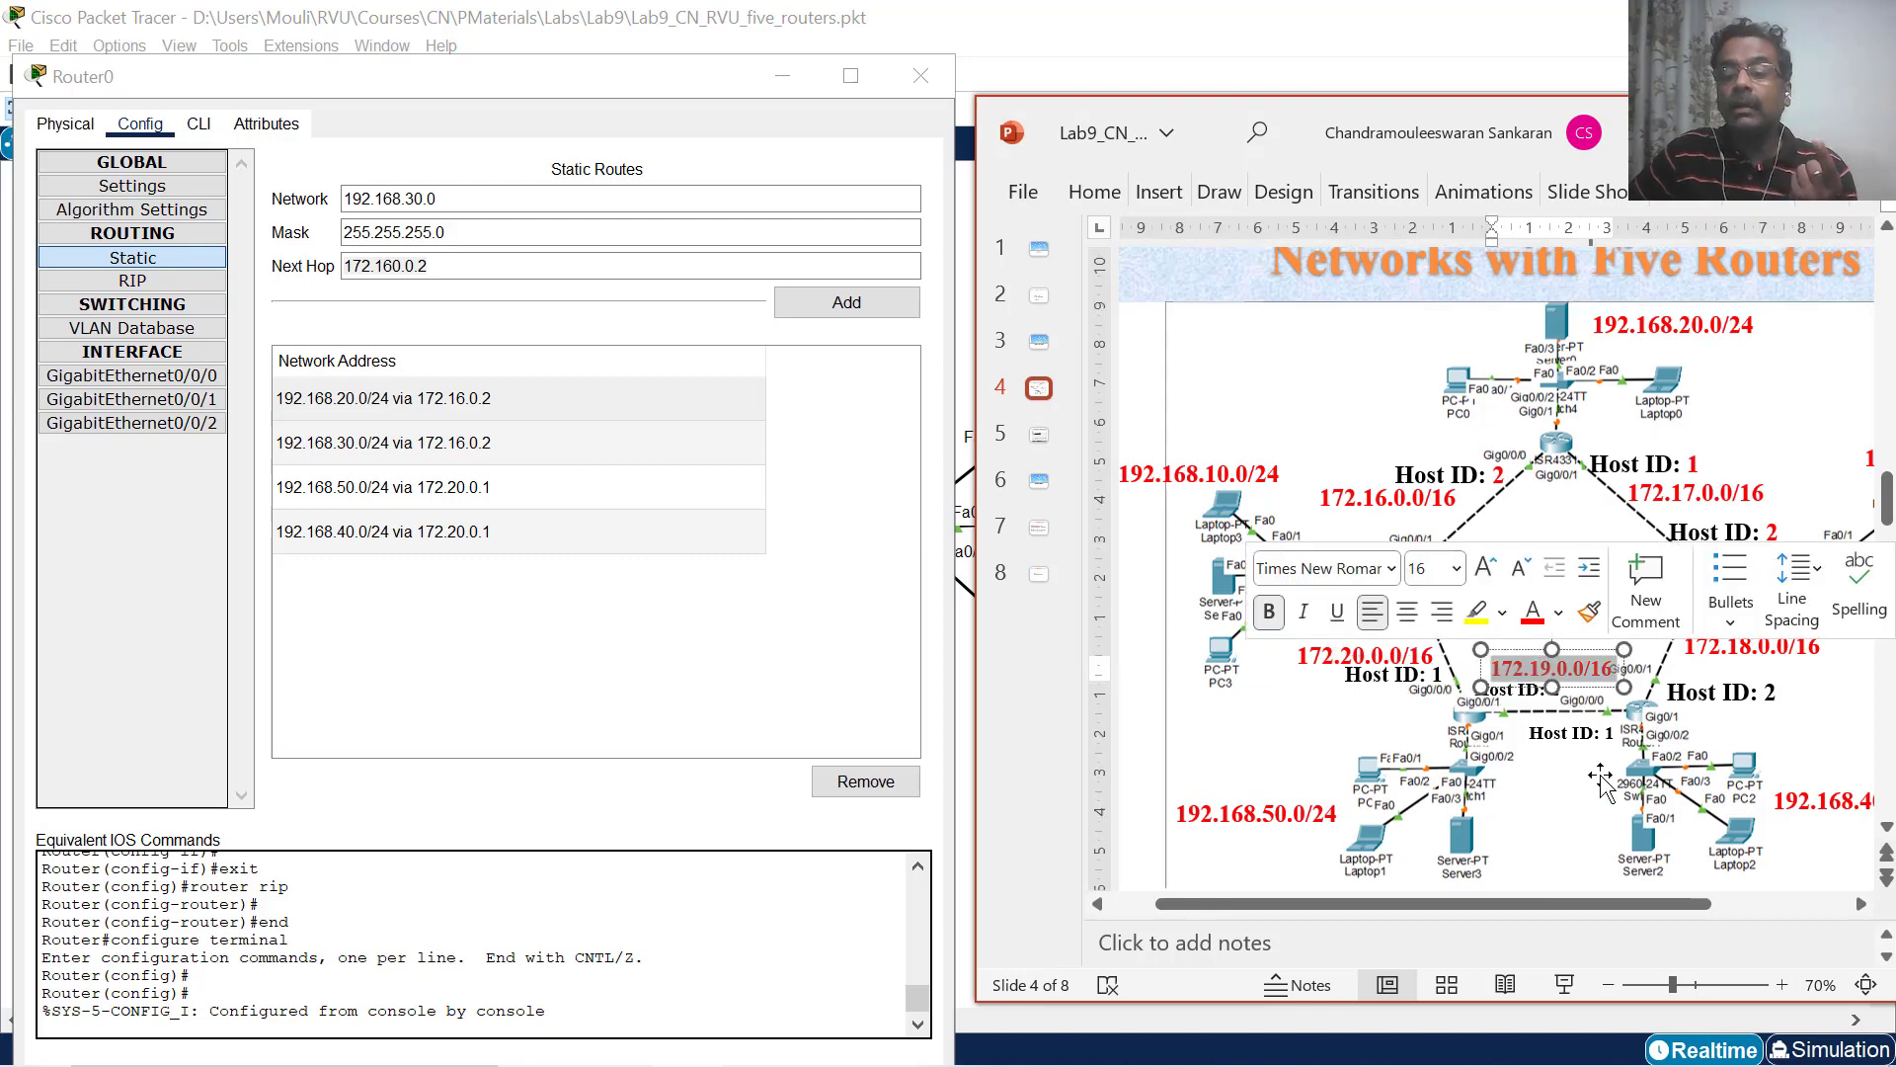
{"action": "left_click", "coordinate": [1430, 840]}
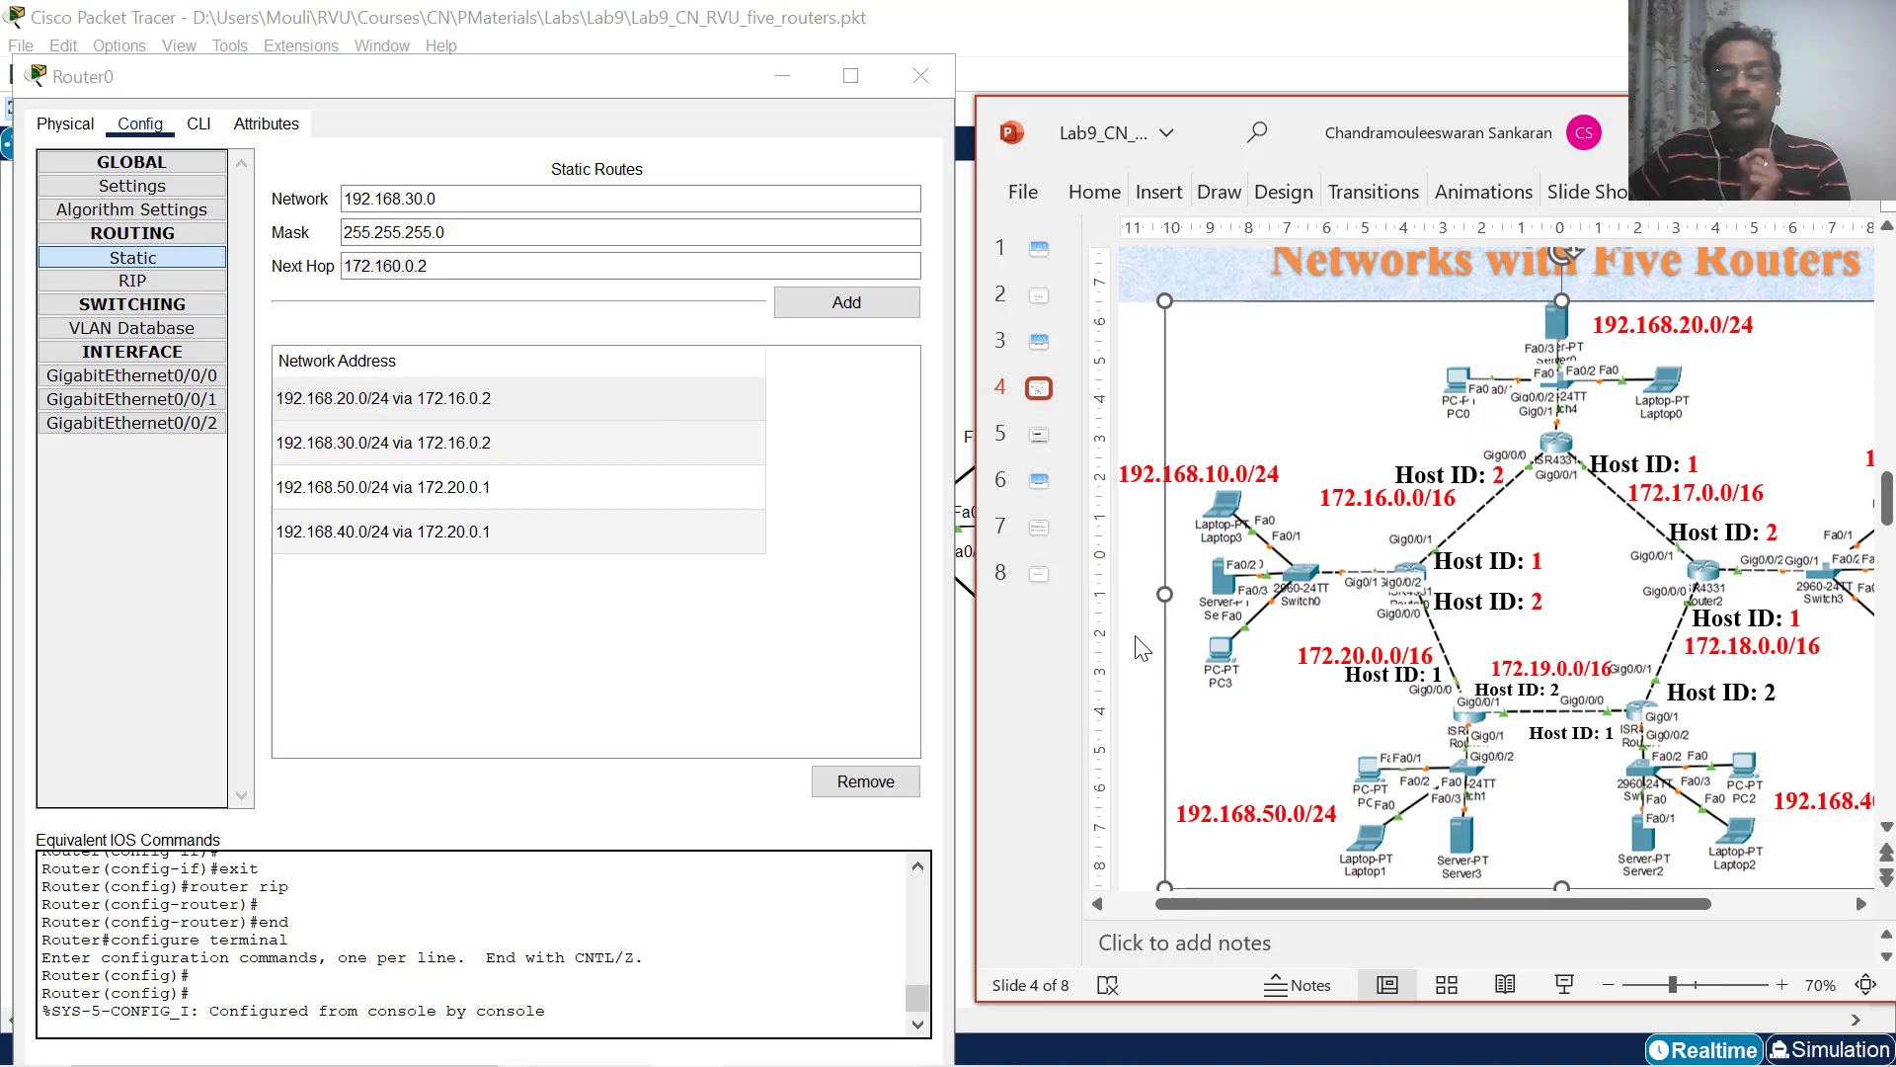
{"action": "double_click", "coordinate": [1553, 671]}
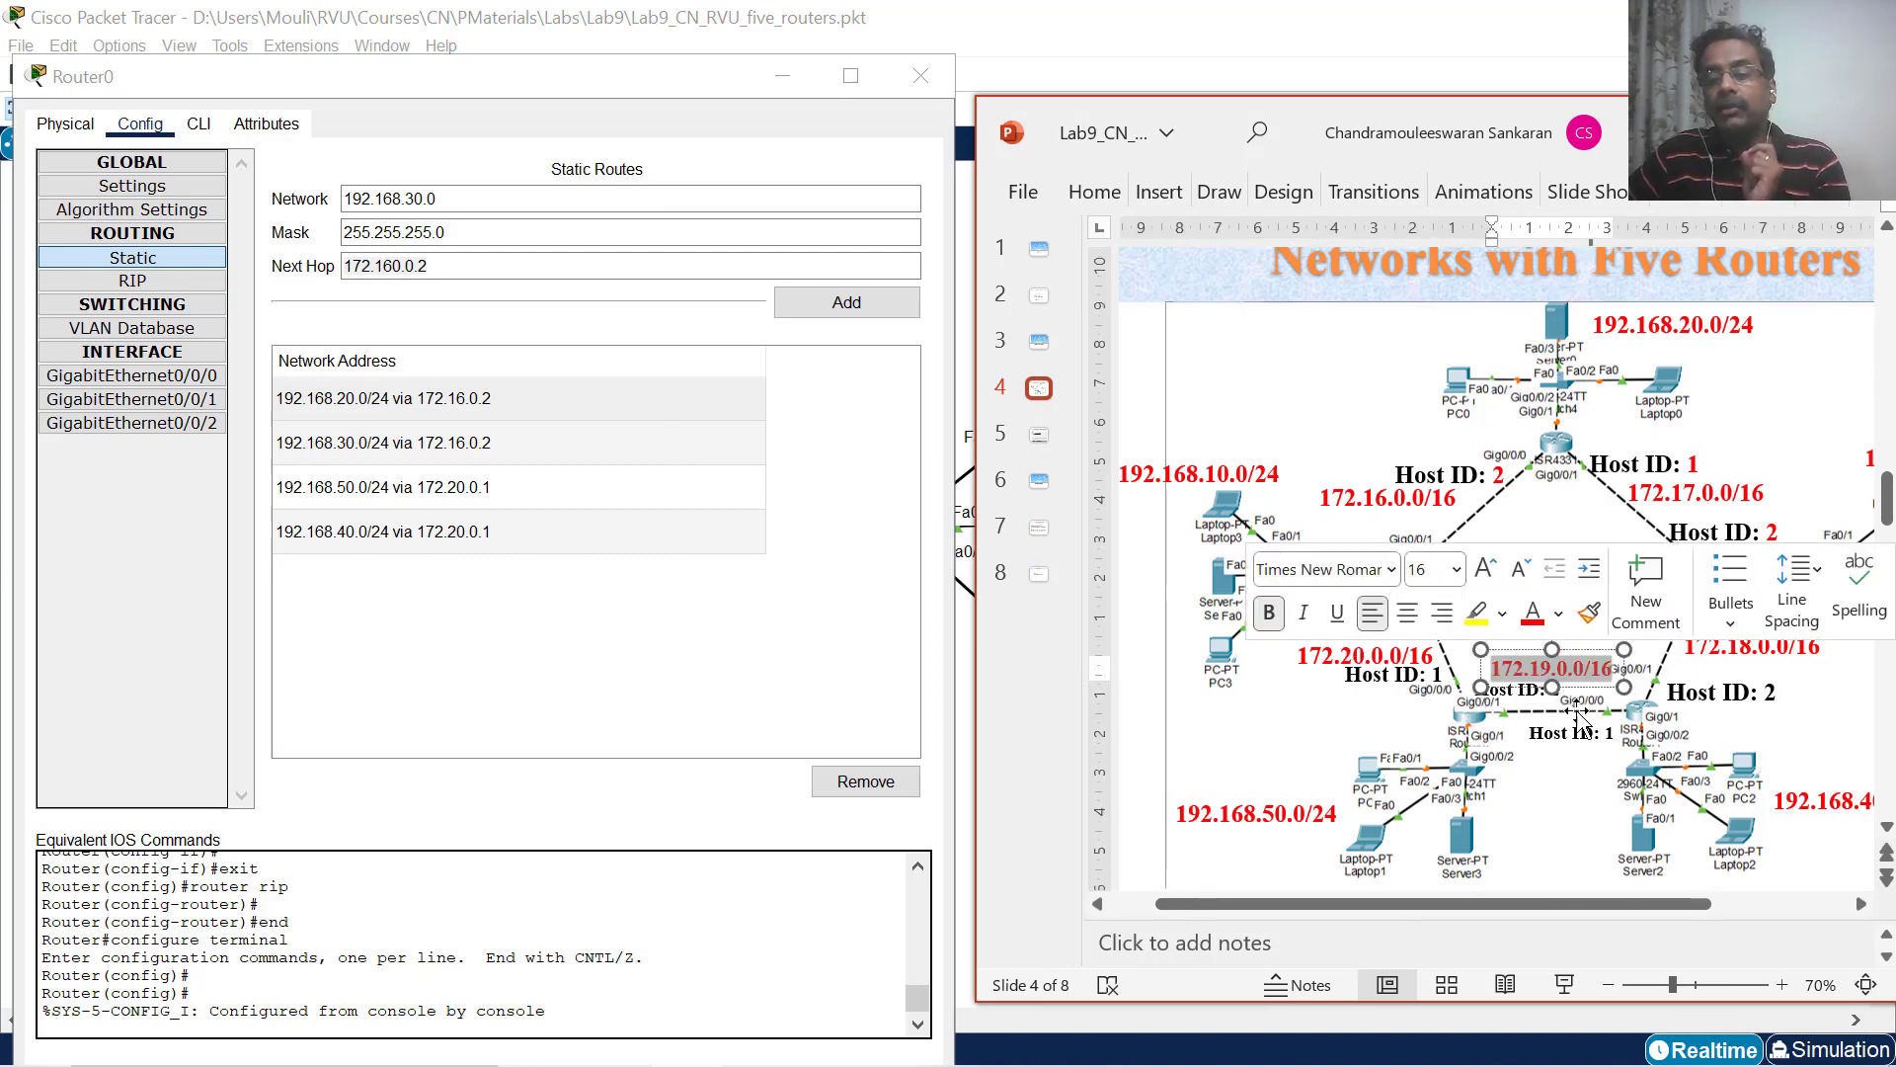
{"action": "left_click", "coordinate": [1553, 678]}
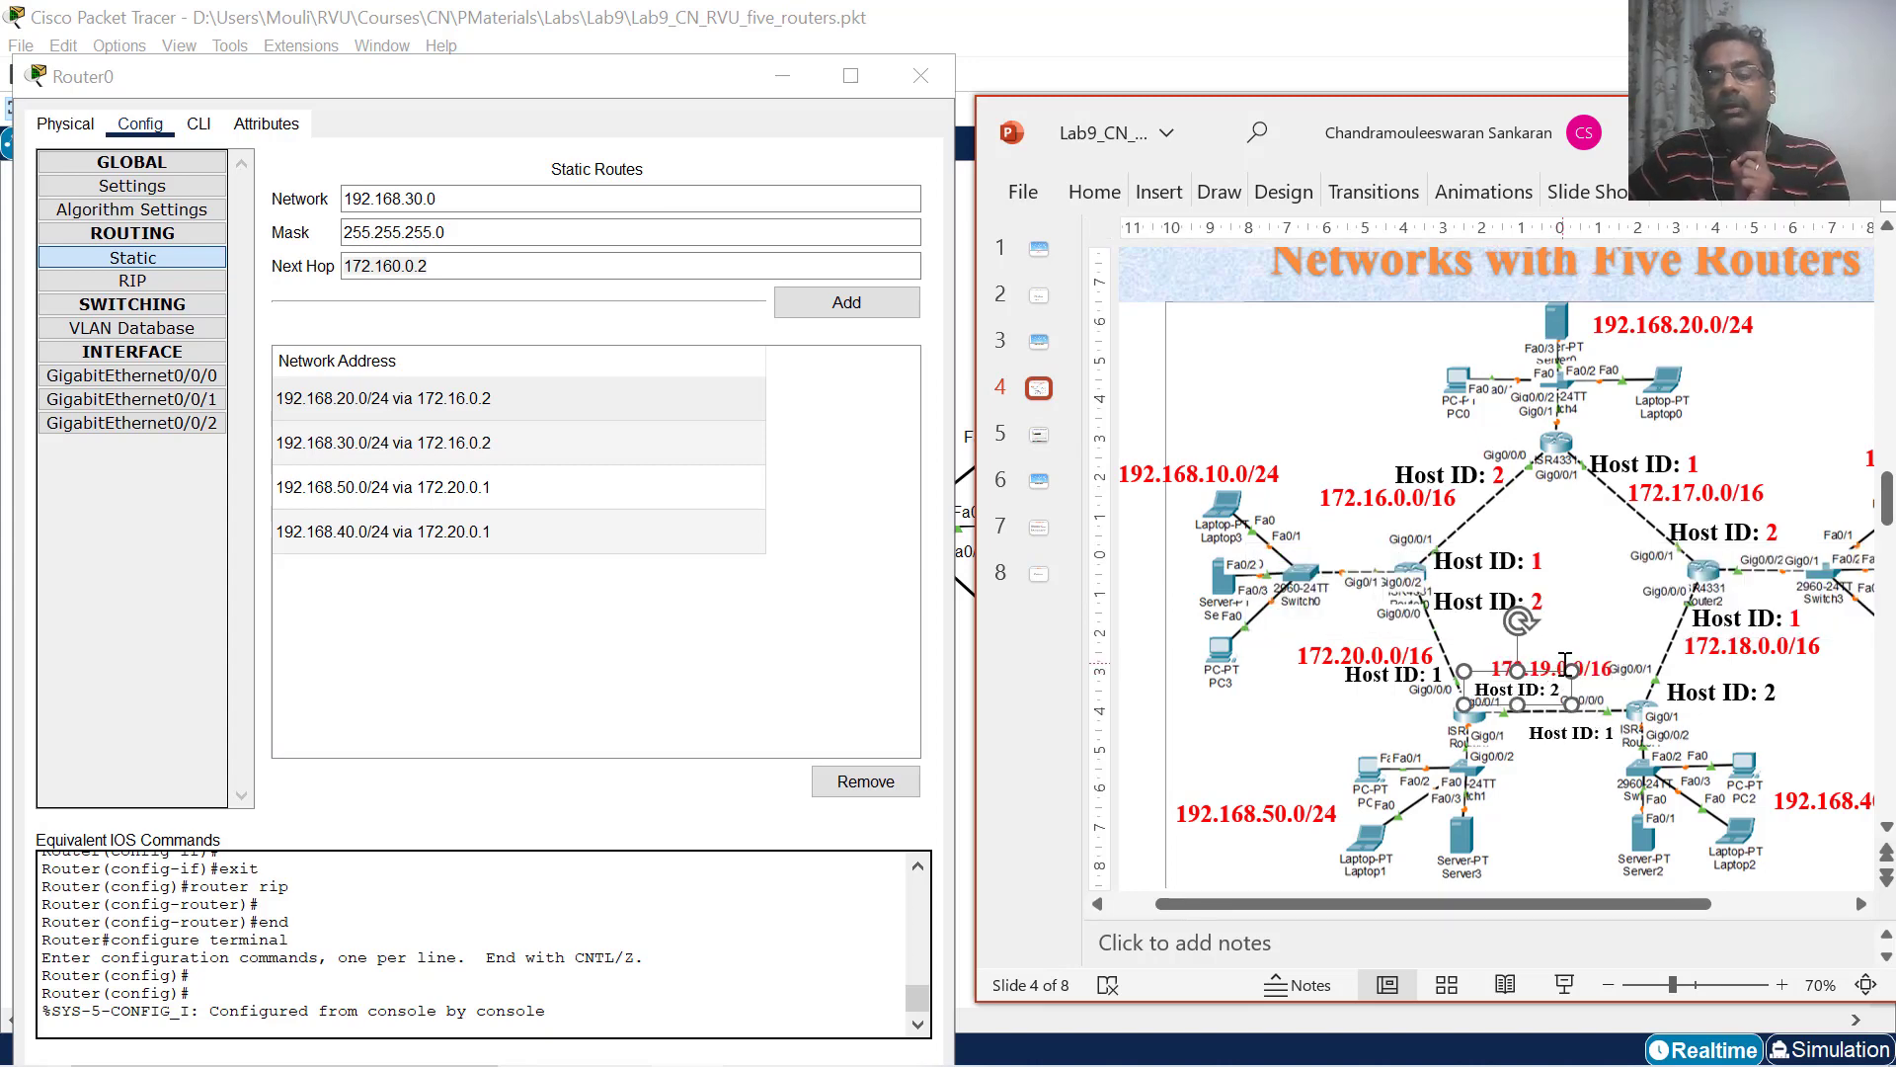
{"action": "left_click", "coordinate": [1565, 662]}
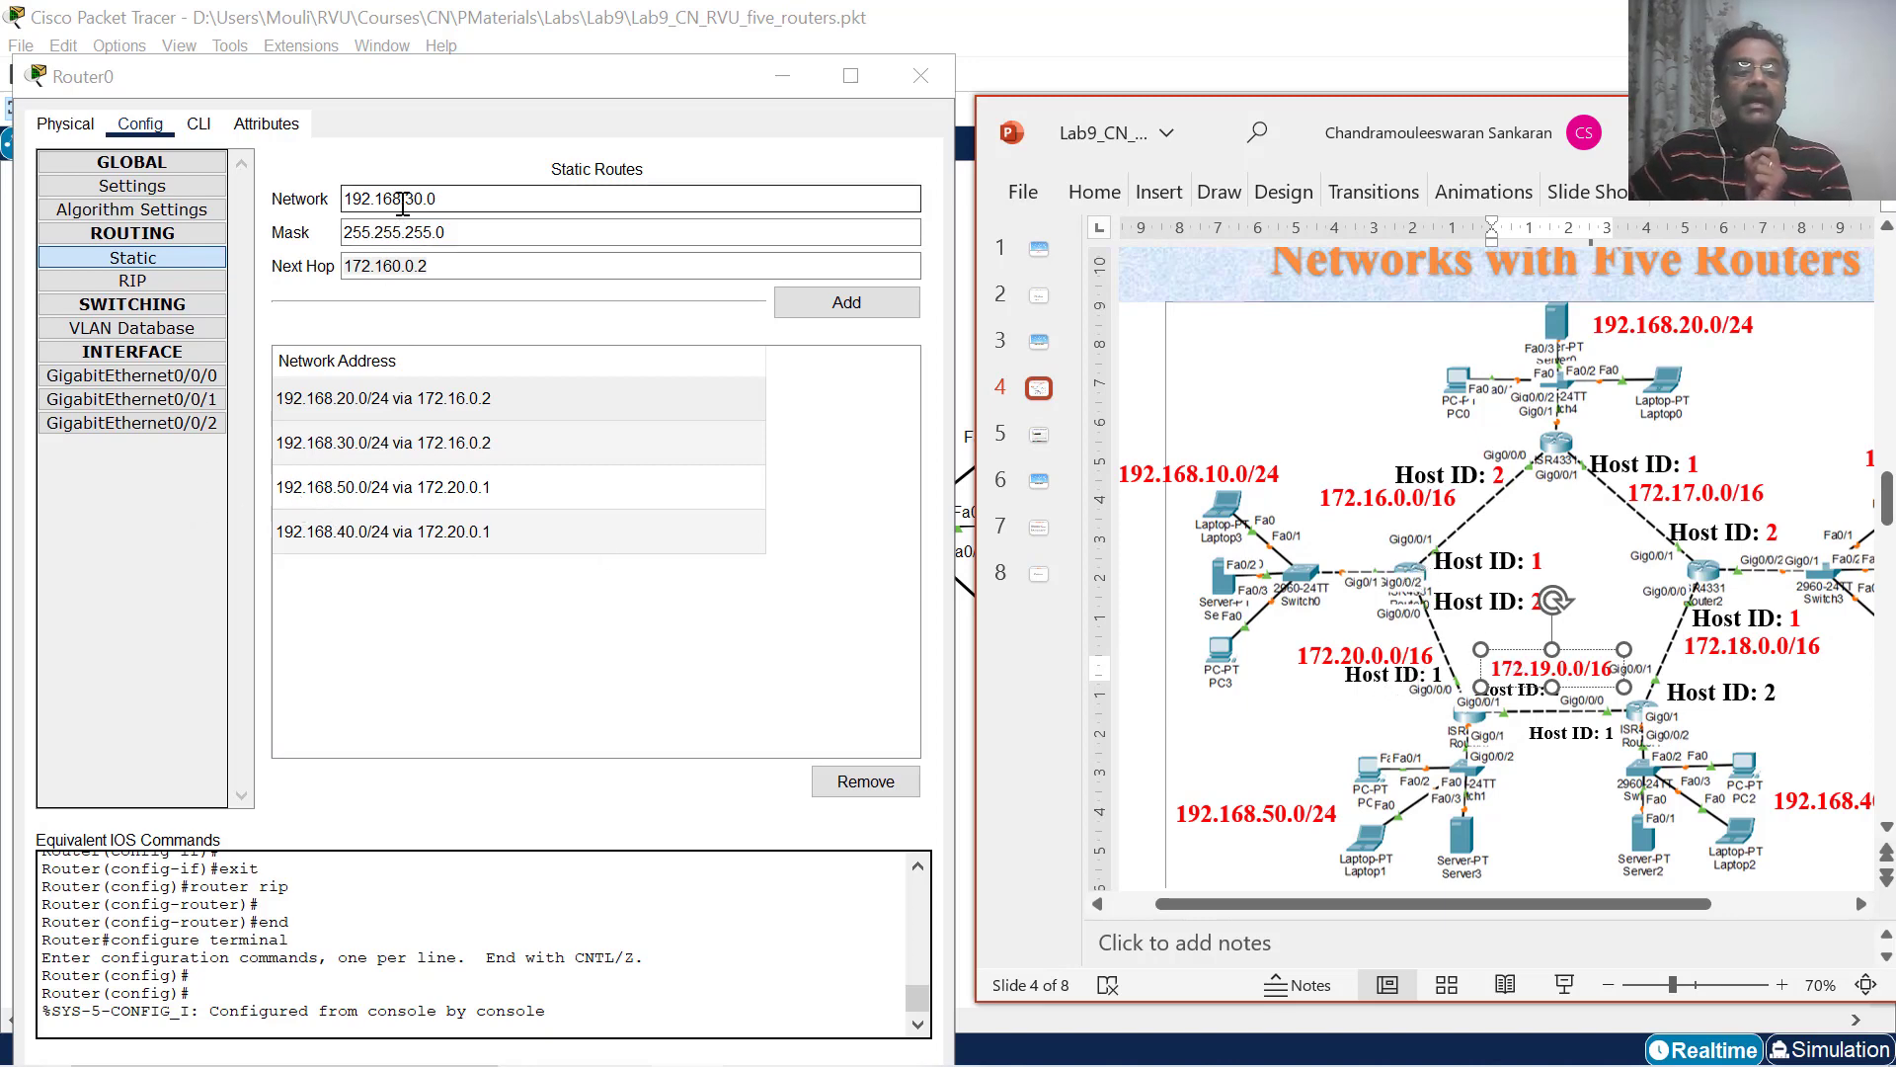
Set the static route's network to 172.119.0.0 and its mask to 255.255.0.0 in Router0's configuration.
{"action": "left_click_drag", "start_coordinate": [449, 198], "coordinate": [335, 199]}
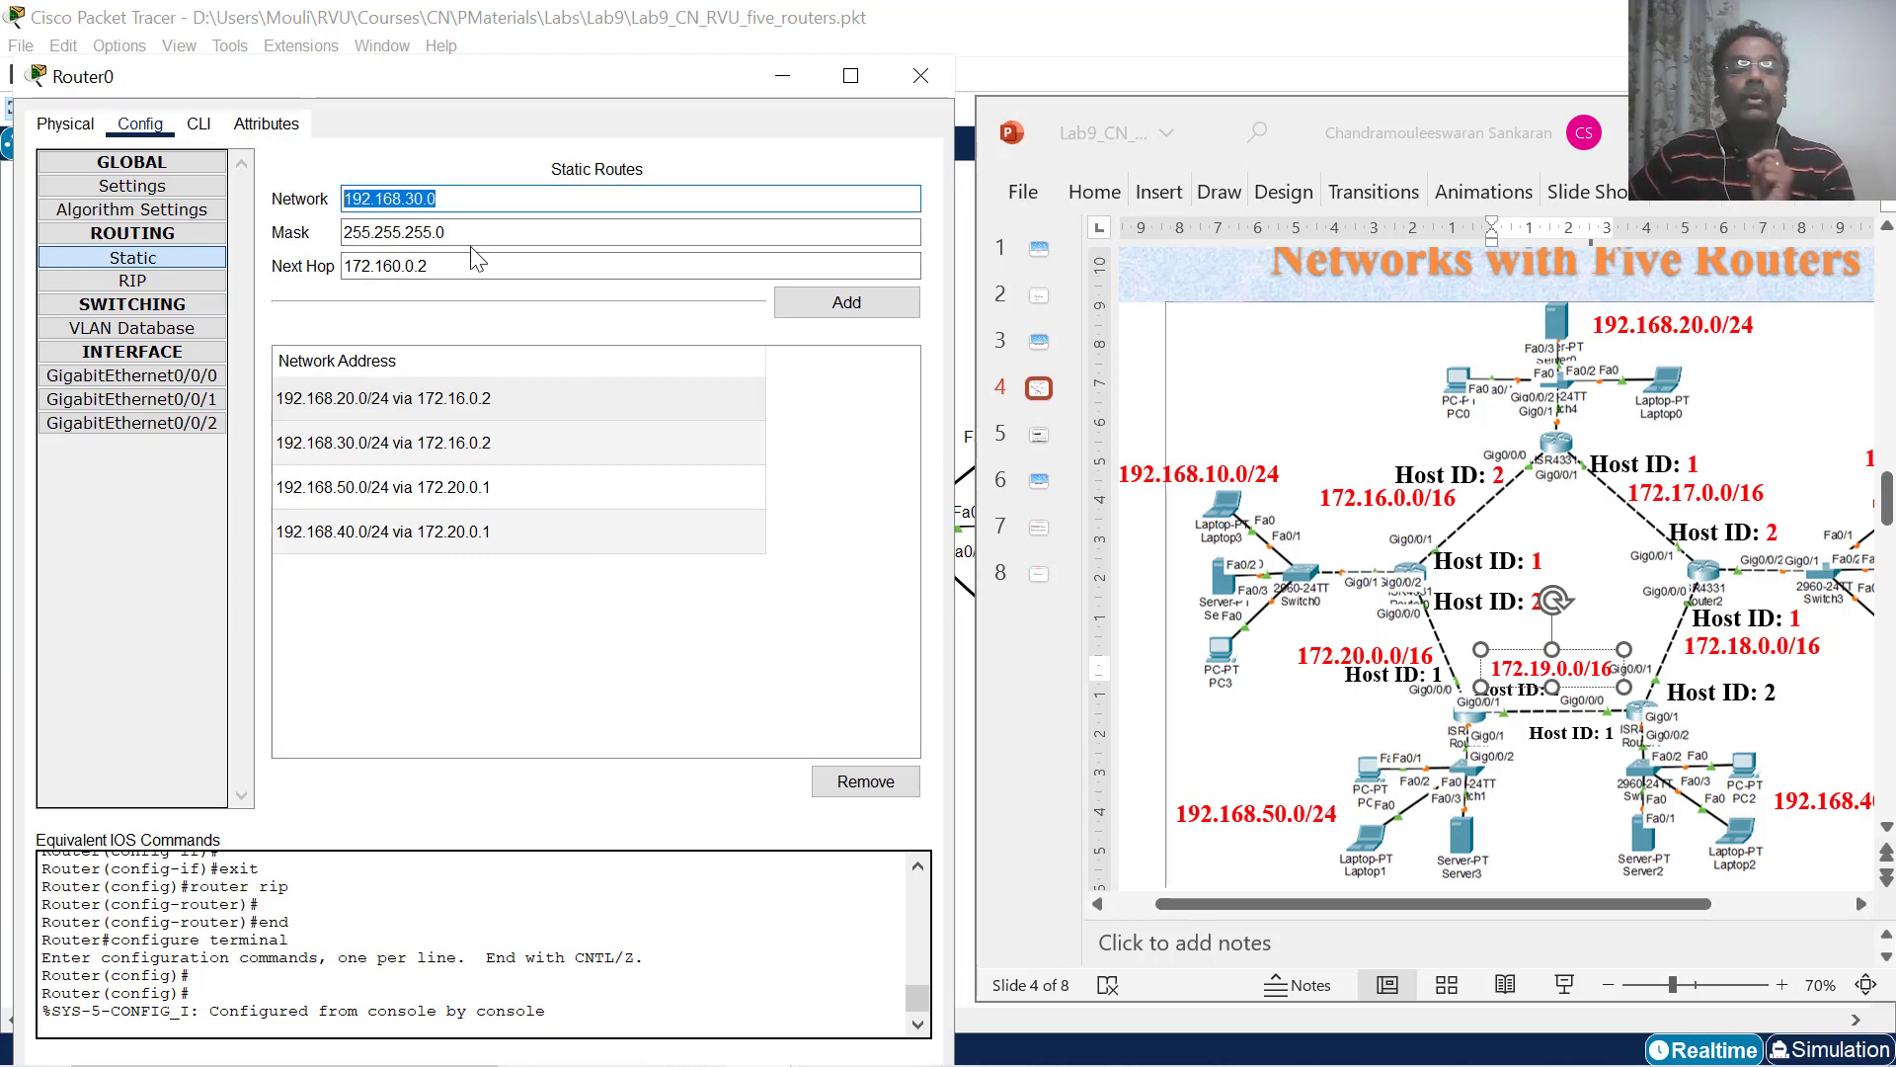
{"action": "left_click_drag", "start_coordinate": [472, 234], "coordinate": [323, 232]}
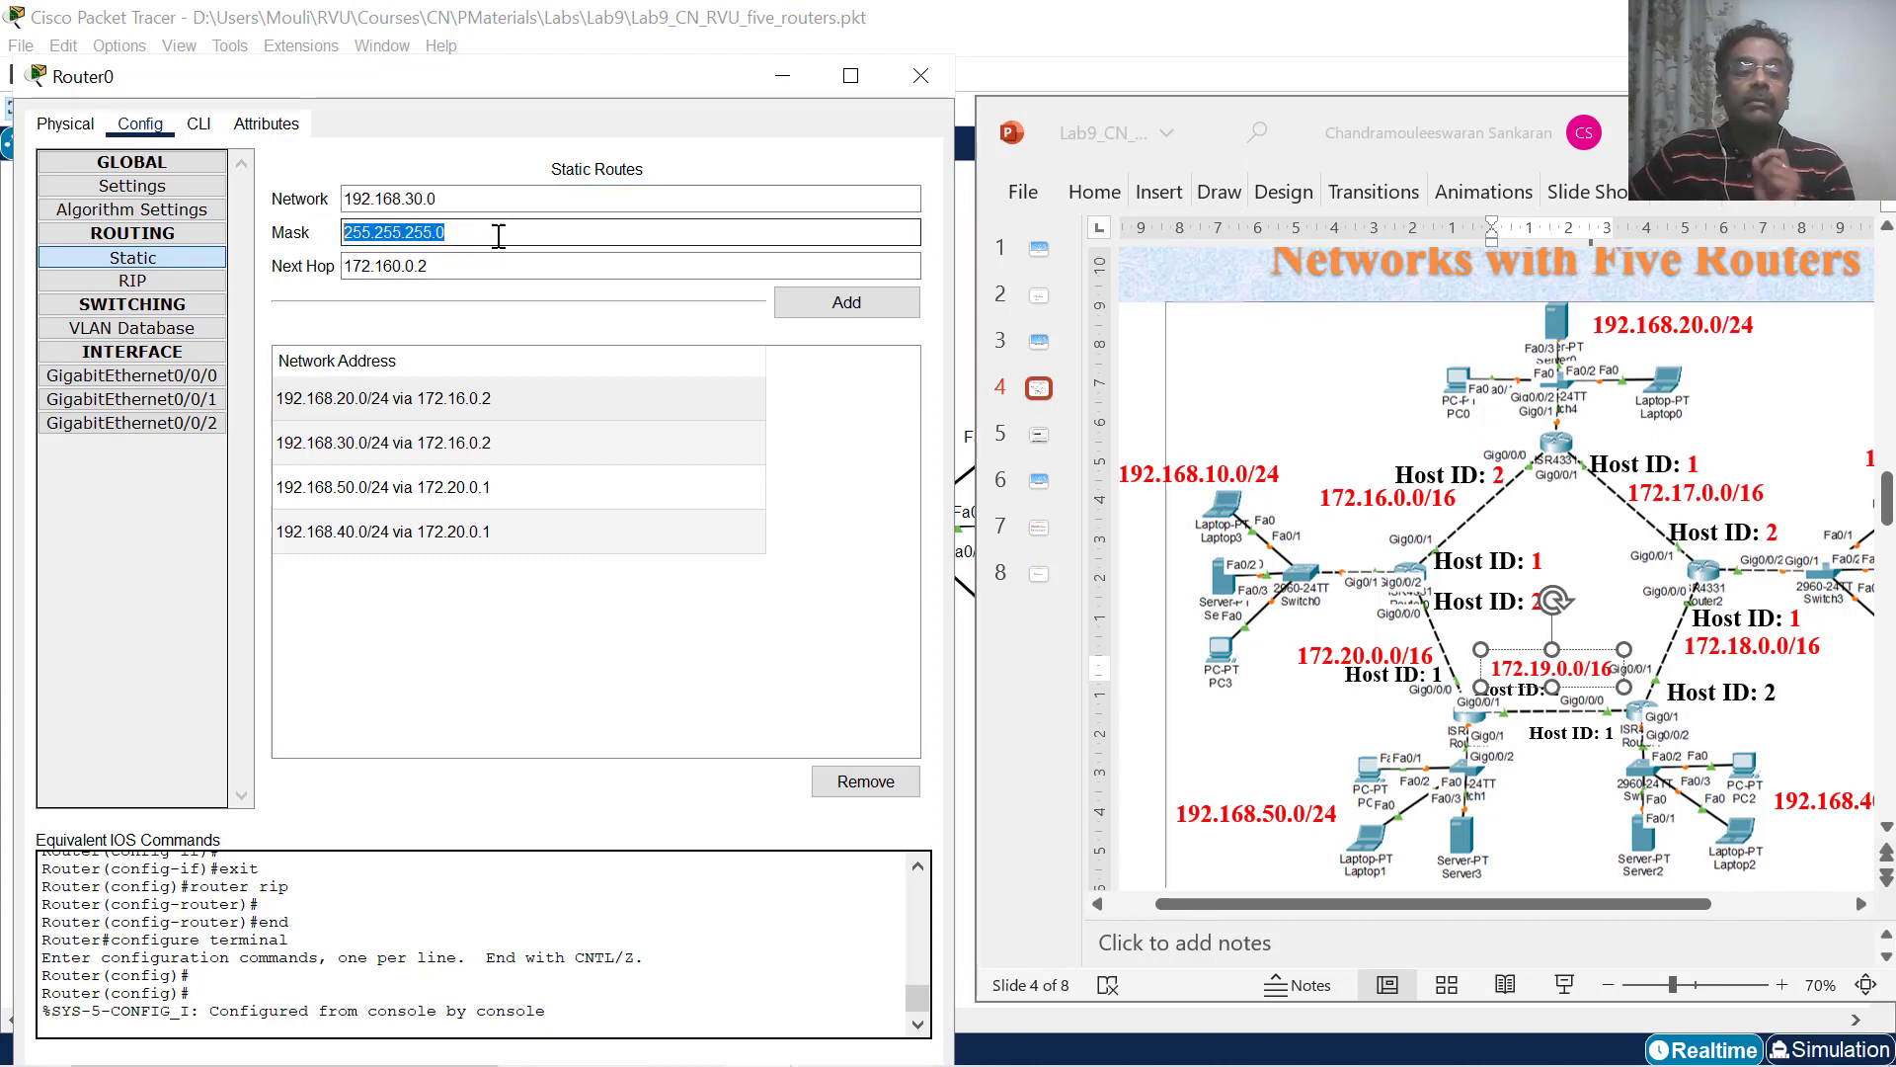
{"action": "left_click", "coordinate": [474, 206]}
{"action": "key", "text": "BackSpace"}
{"action": "key", "text": "BackSpace"}
{"action": "key", "text": "BackSpace"}
{"action": "key", "text": "BackSpace"}
{"action": "key", "text": "BackSpace"}
{"action": "key", "text": "BackSpace"}
{"action": "key", "text": "BackSpace"}
{"action": "key", "text": "BackSpace"}
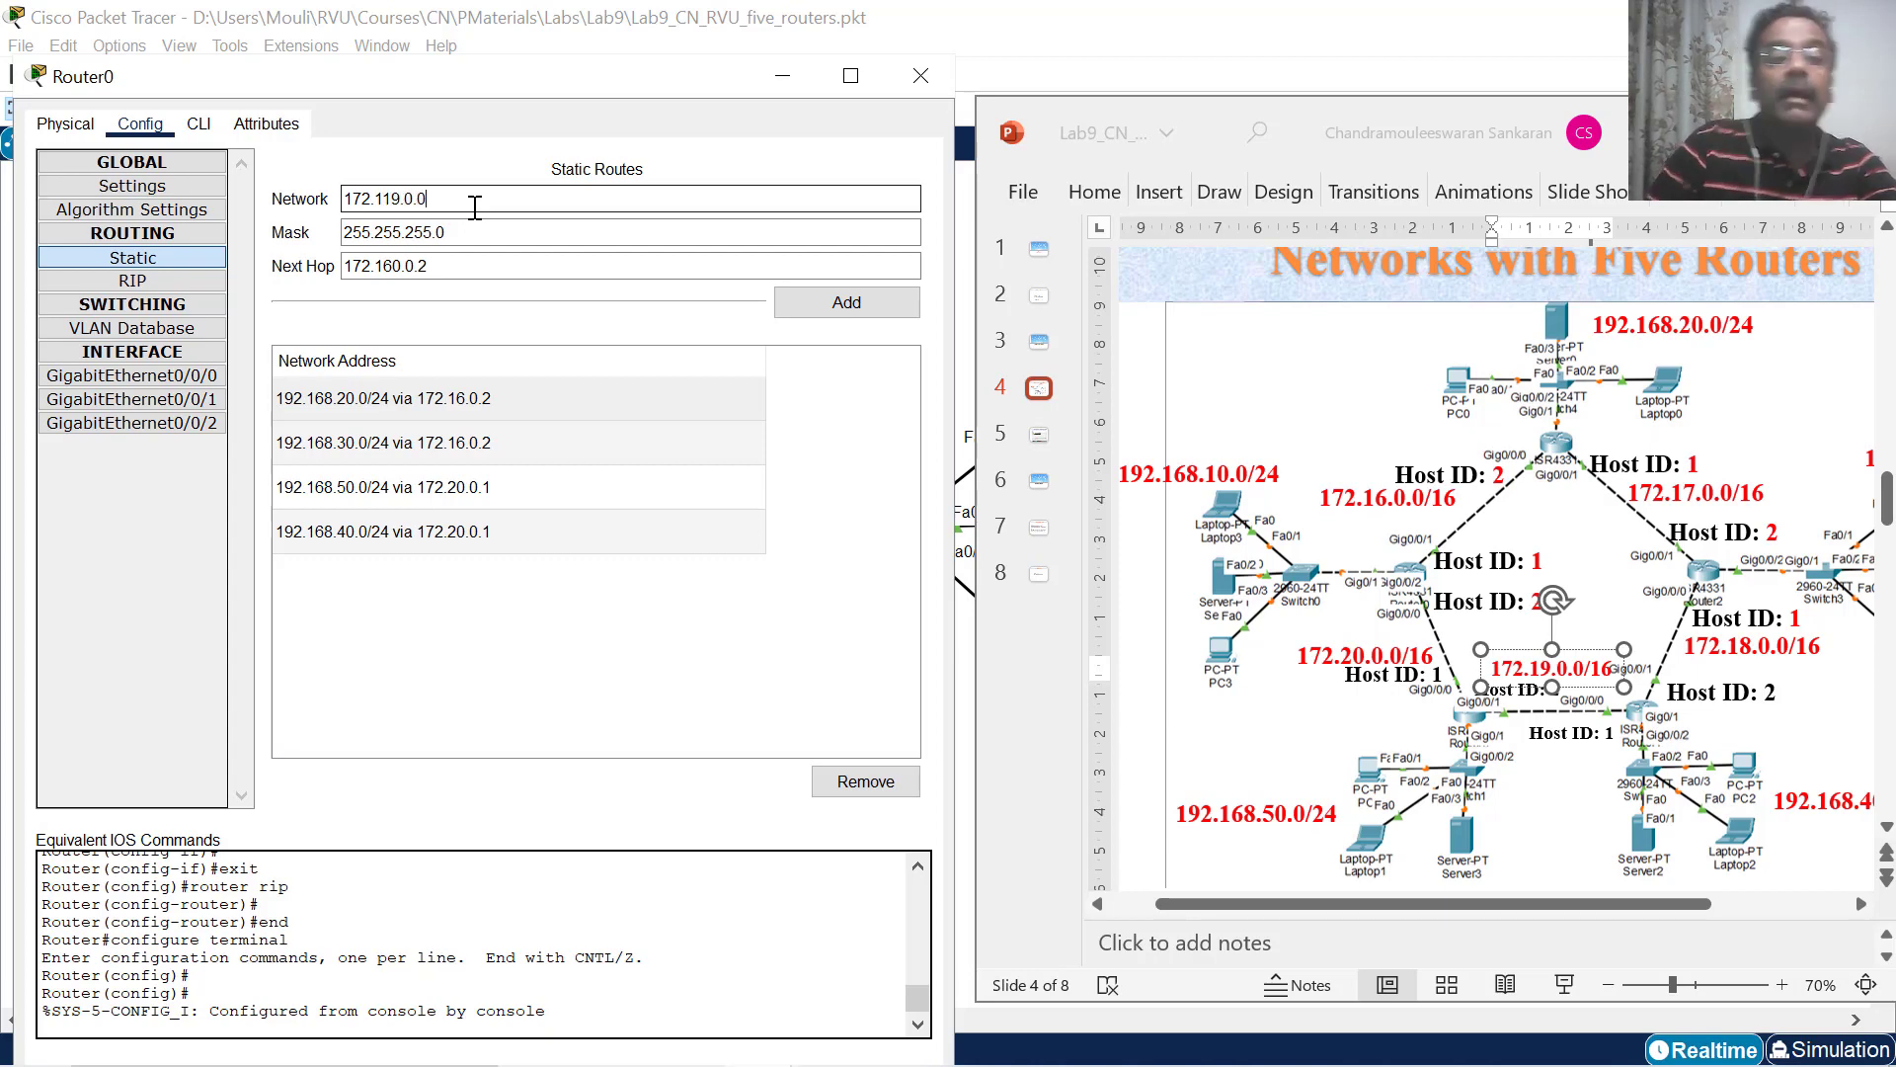
{"action": "left_click", "coordinate": [514, 233]}
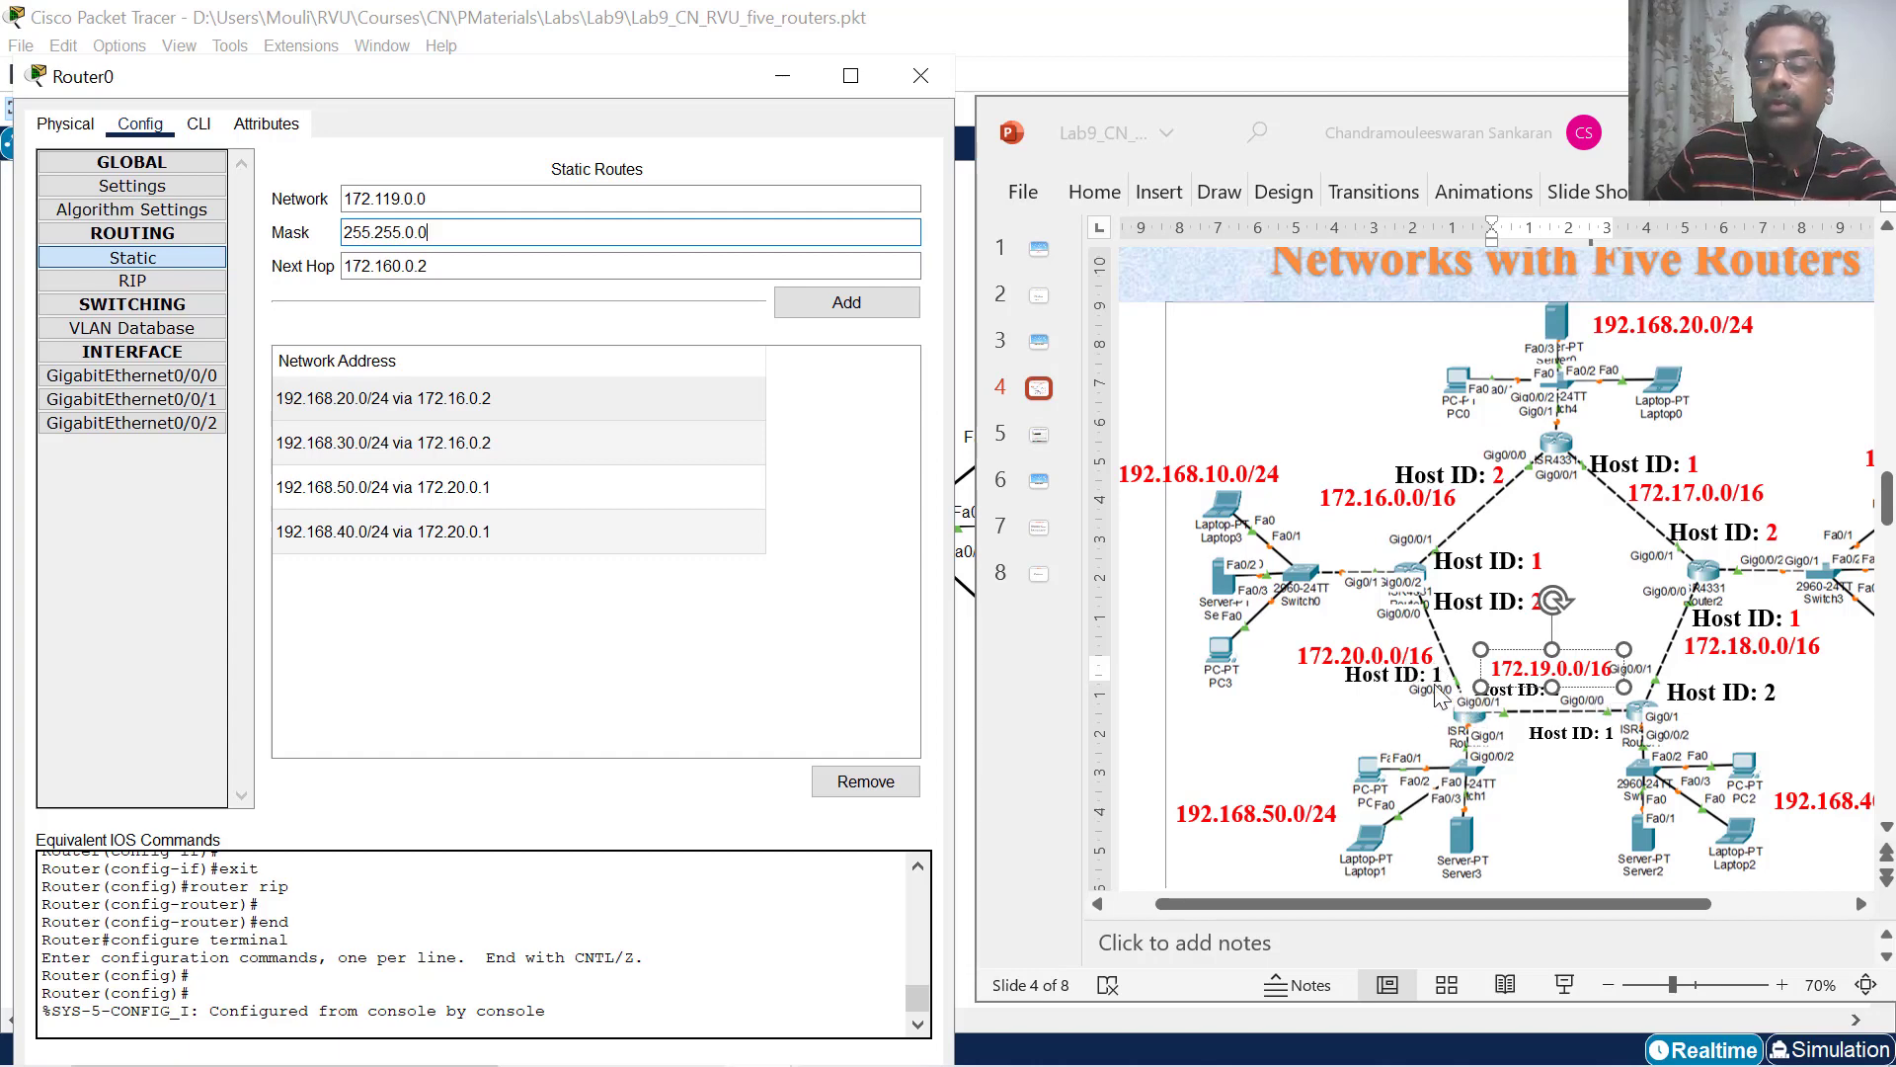
Set the static route's next hop to 172.20.0.1 in Router0's configuration.
{"action": "left_click", "coordinate": [1468, 705]}
{"action": "left_click", "coordinate": [427, 257]}
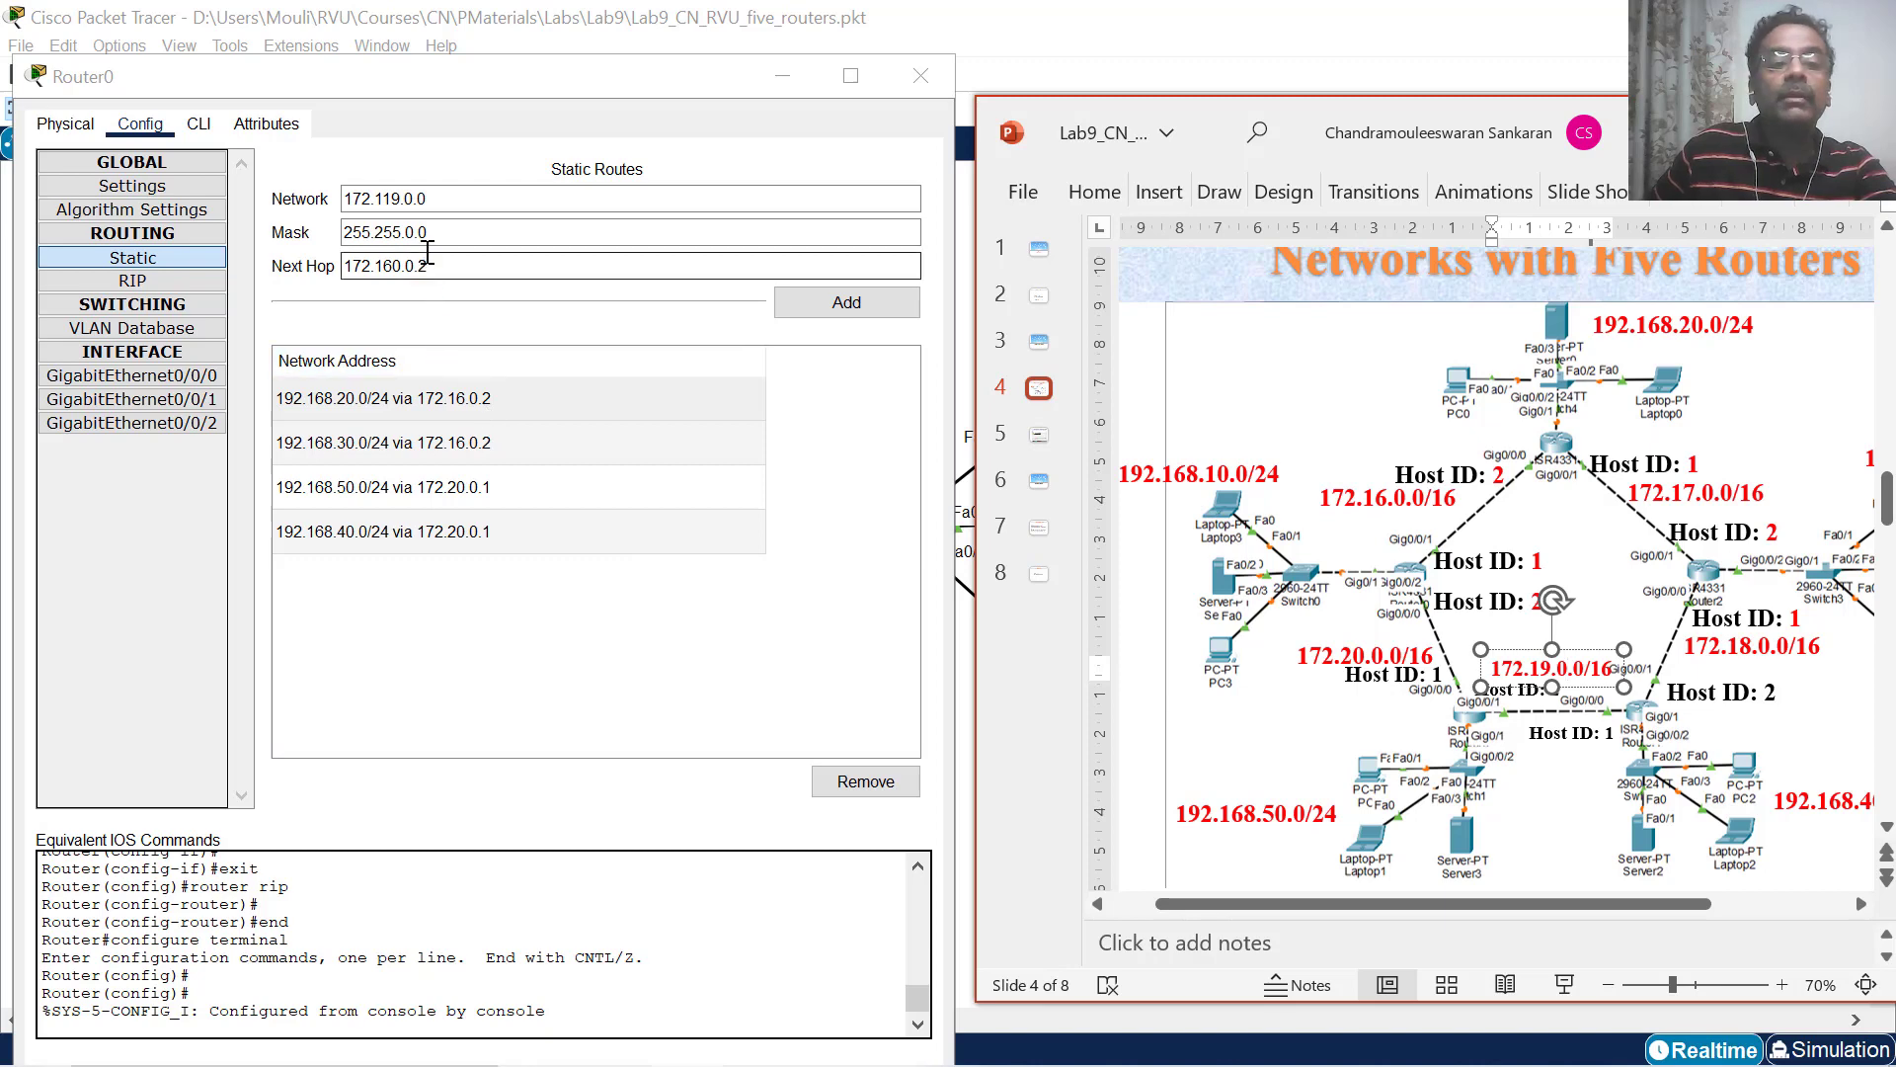
{"action": "left_click", "coordinate": [480, 266]}
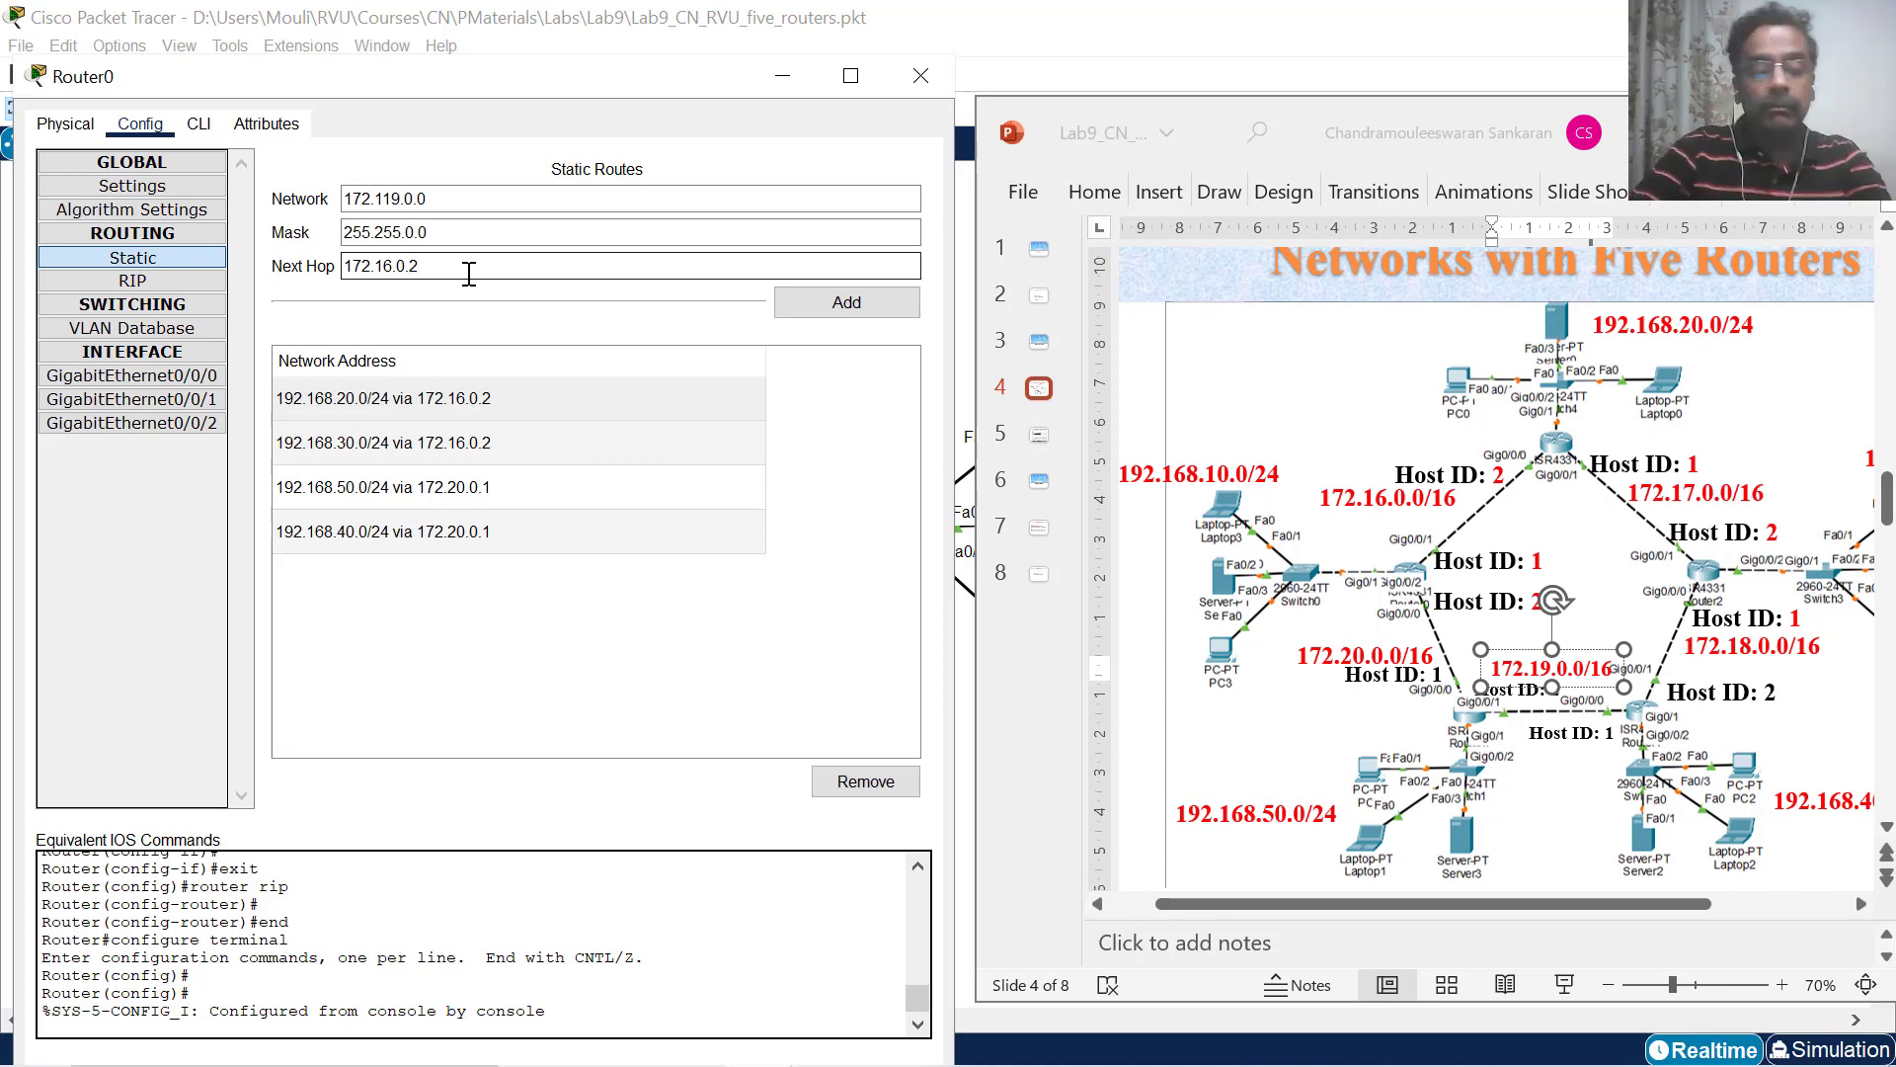
{"action": "left_click", "coordinate": [426, 274]}
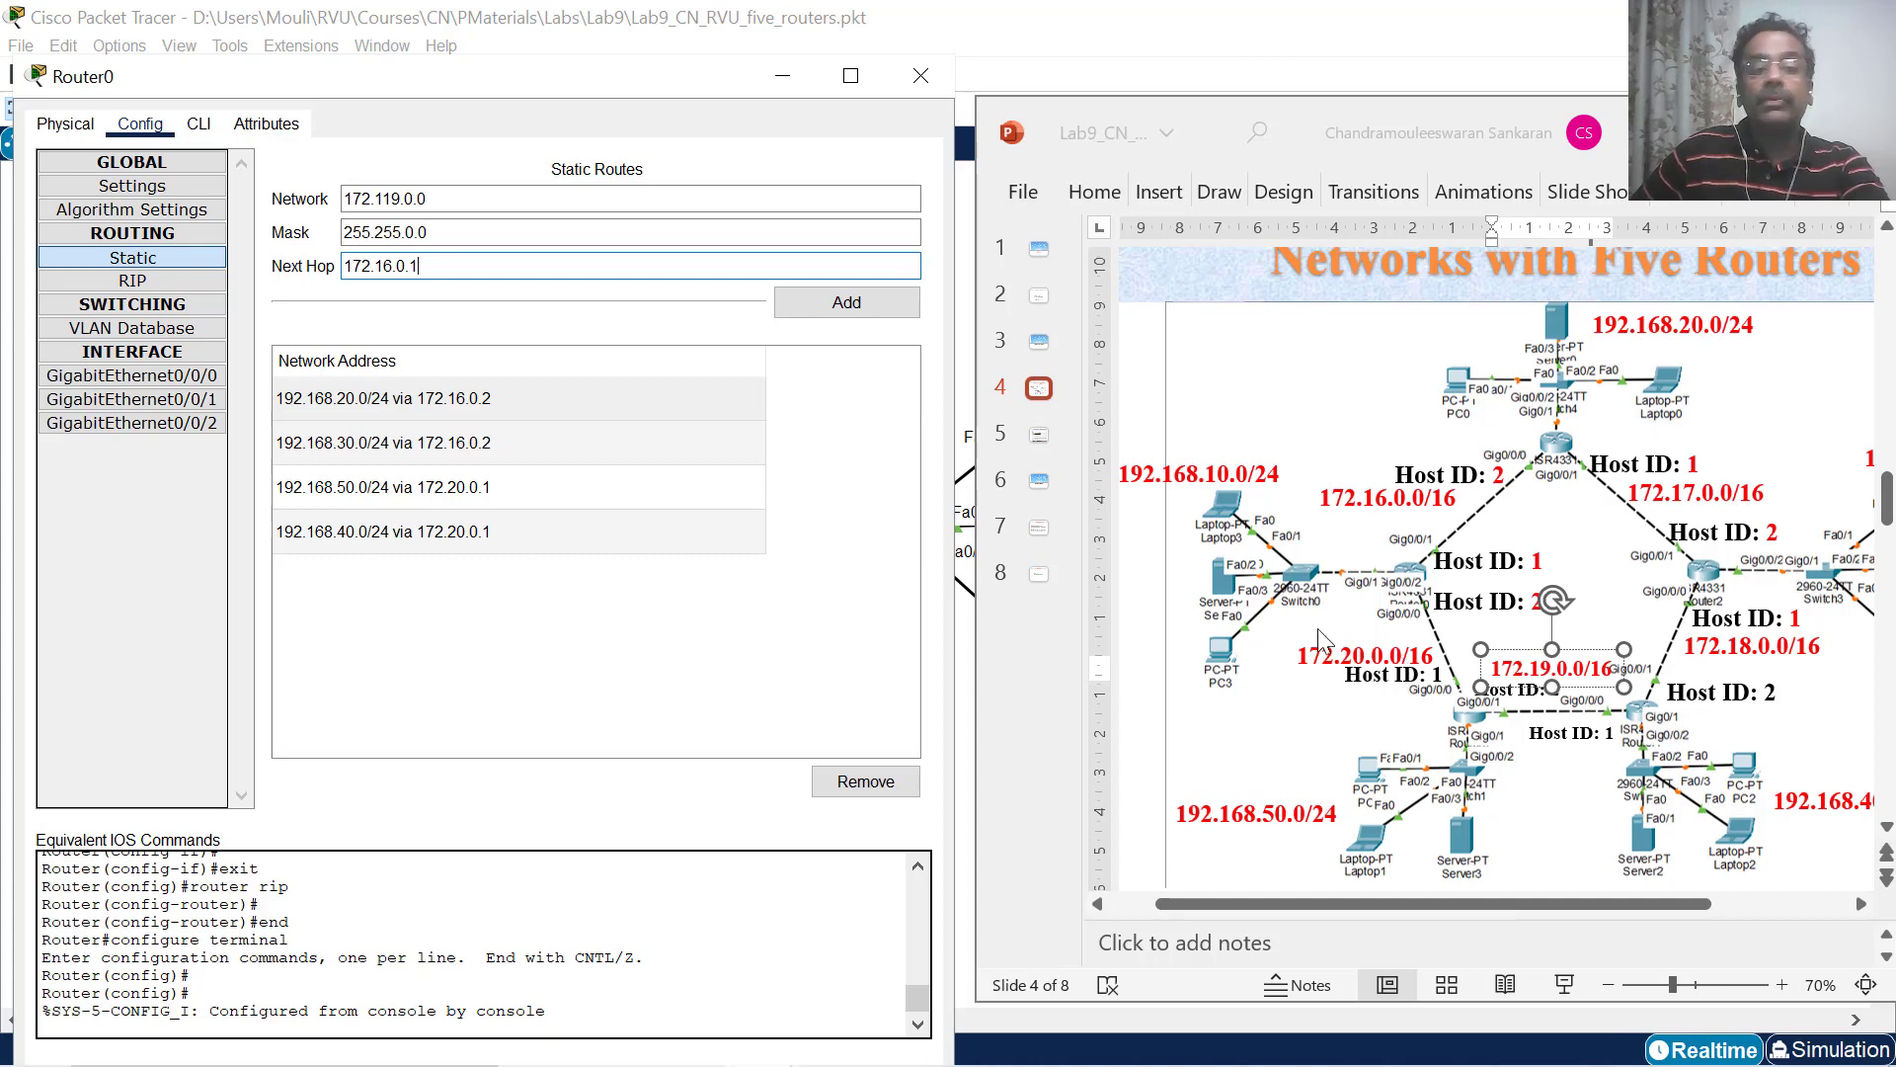
{"action": "key", "text": "BackSpace"}
{"action": "type", "text": "20"}
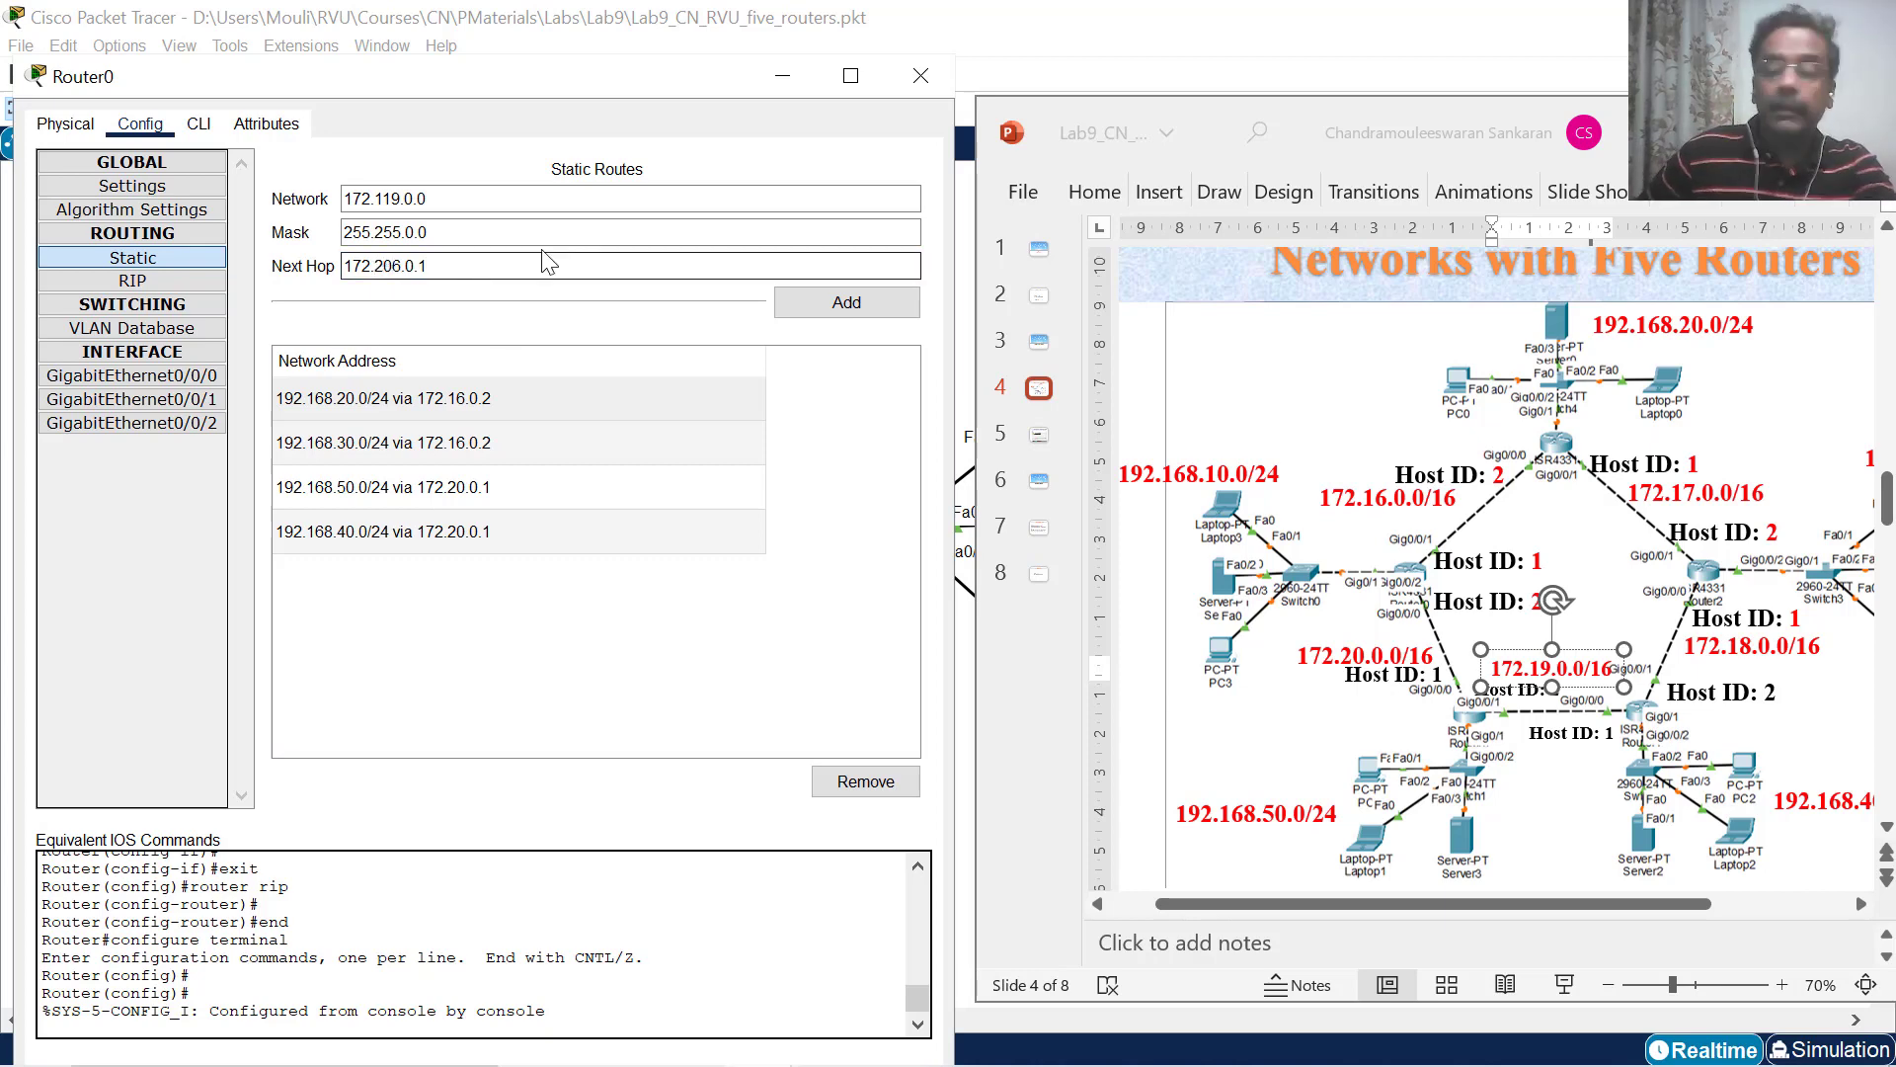
{"action": "key", "text": "Delete"}
{"action": "left_click", "coordinate": [516, 273]}
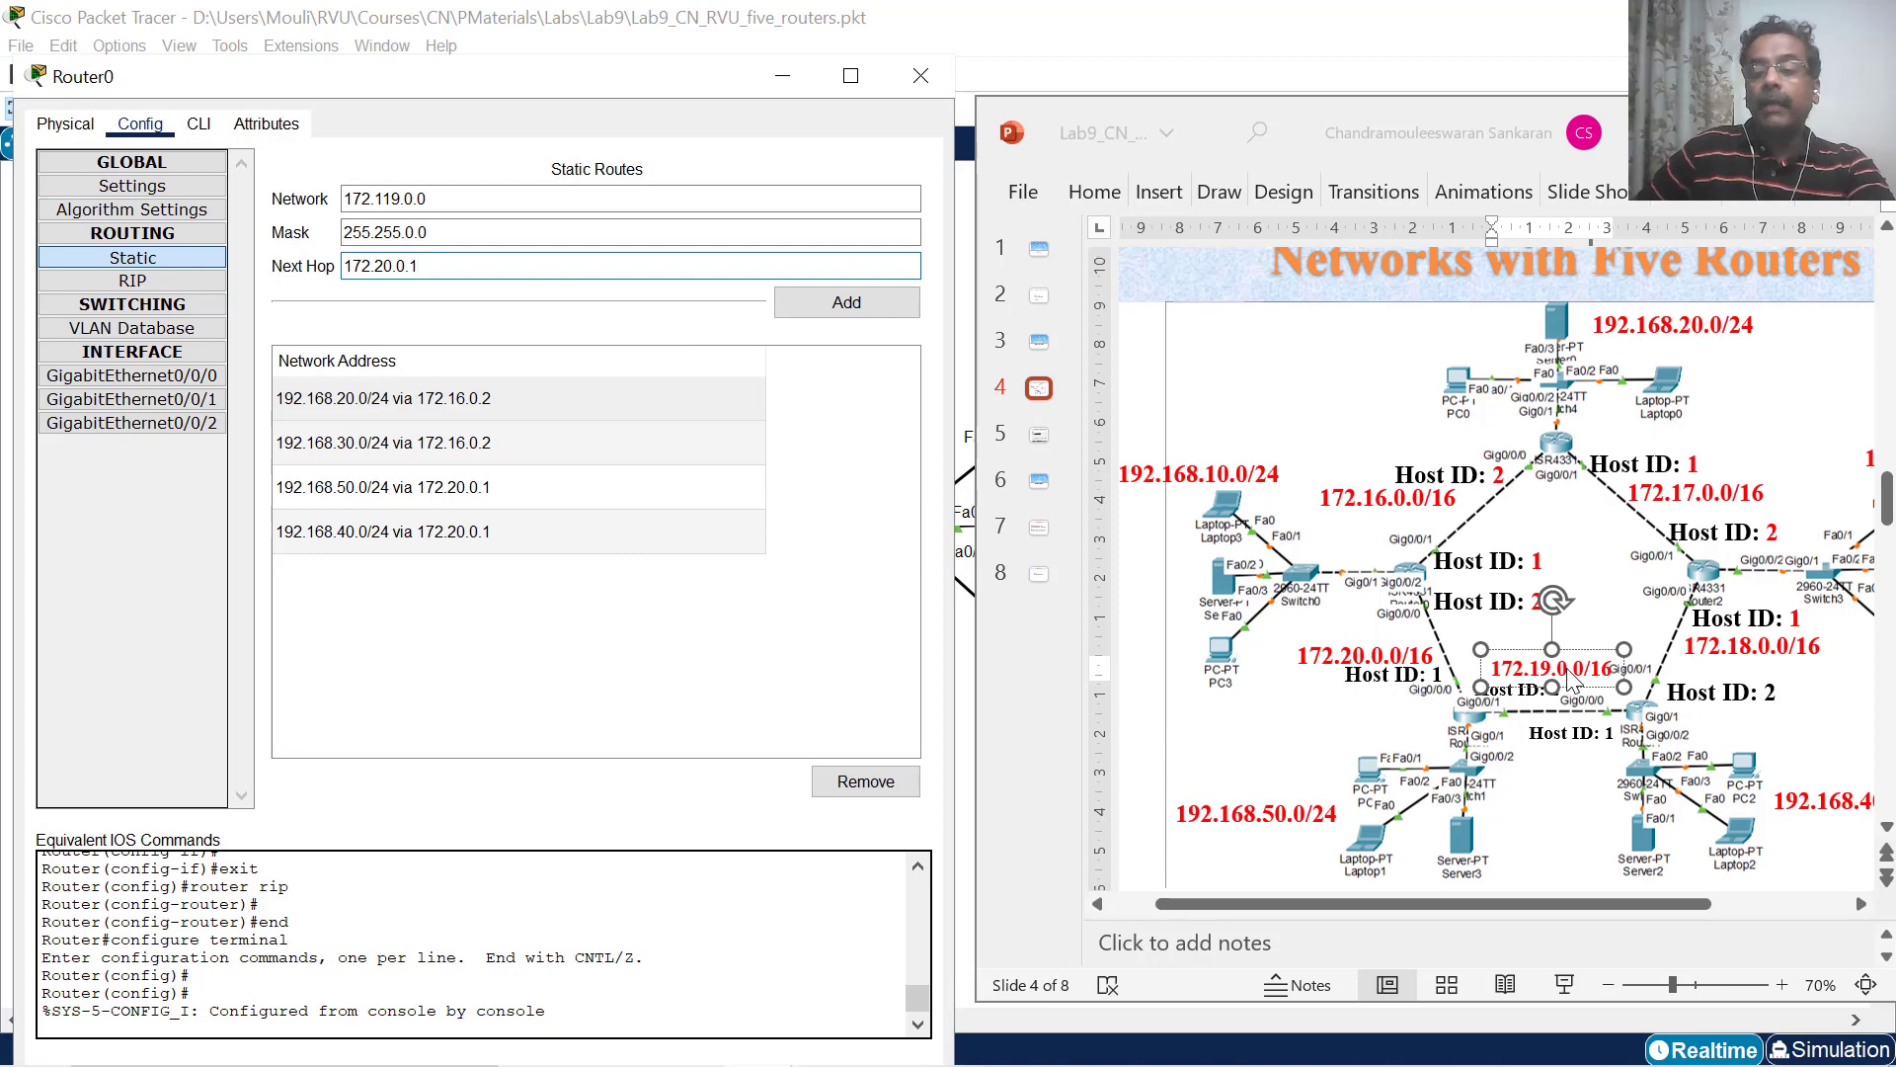
Correct the static route's network to 172.19.0.0 using the link label in the diagram, and highlight its mask.
{"action": "left_click", "coordinate": [1571, 680]}
{"action": "double_click", "coordinate": [1571, 680]}
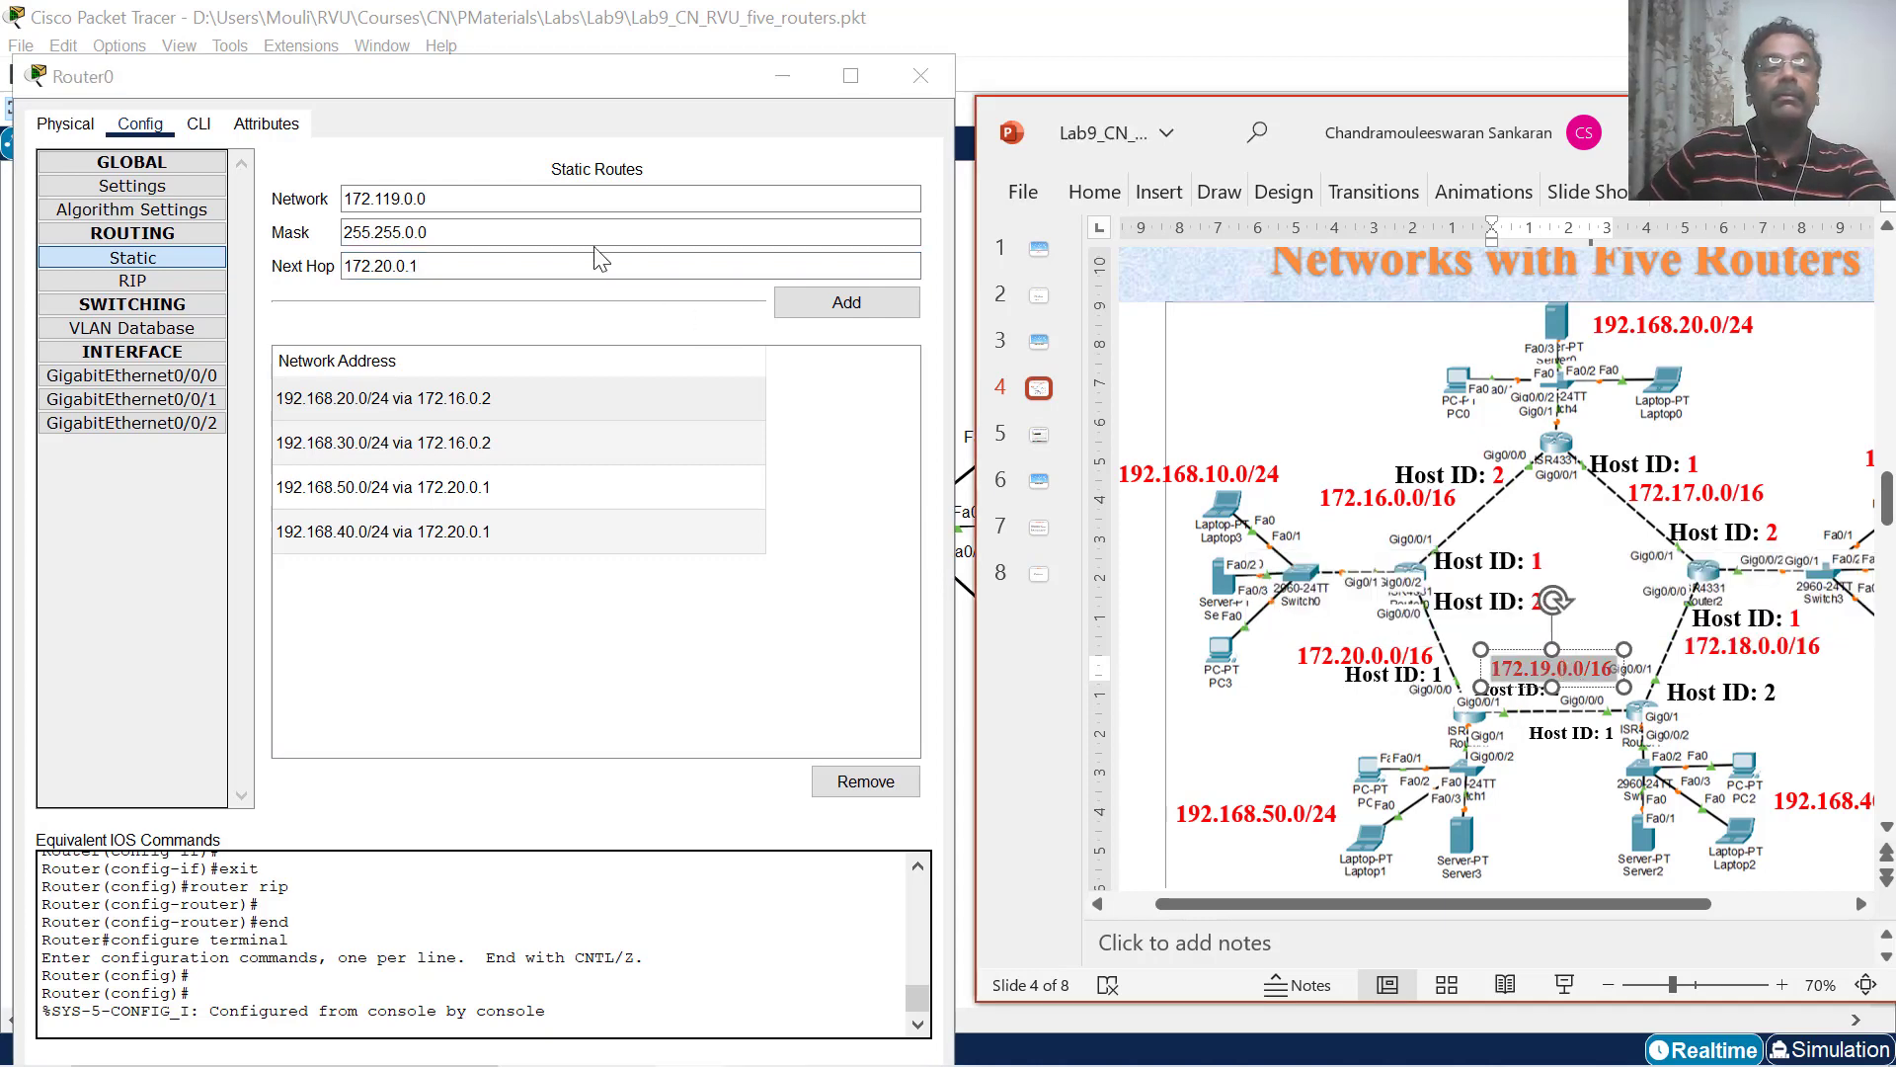
{"action": "left_click", "coordinate": [382, 198]}
{"action": "key", "text": "BackSpace"}
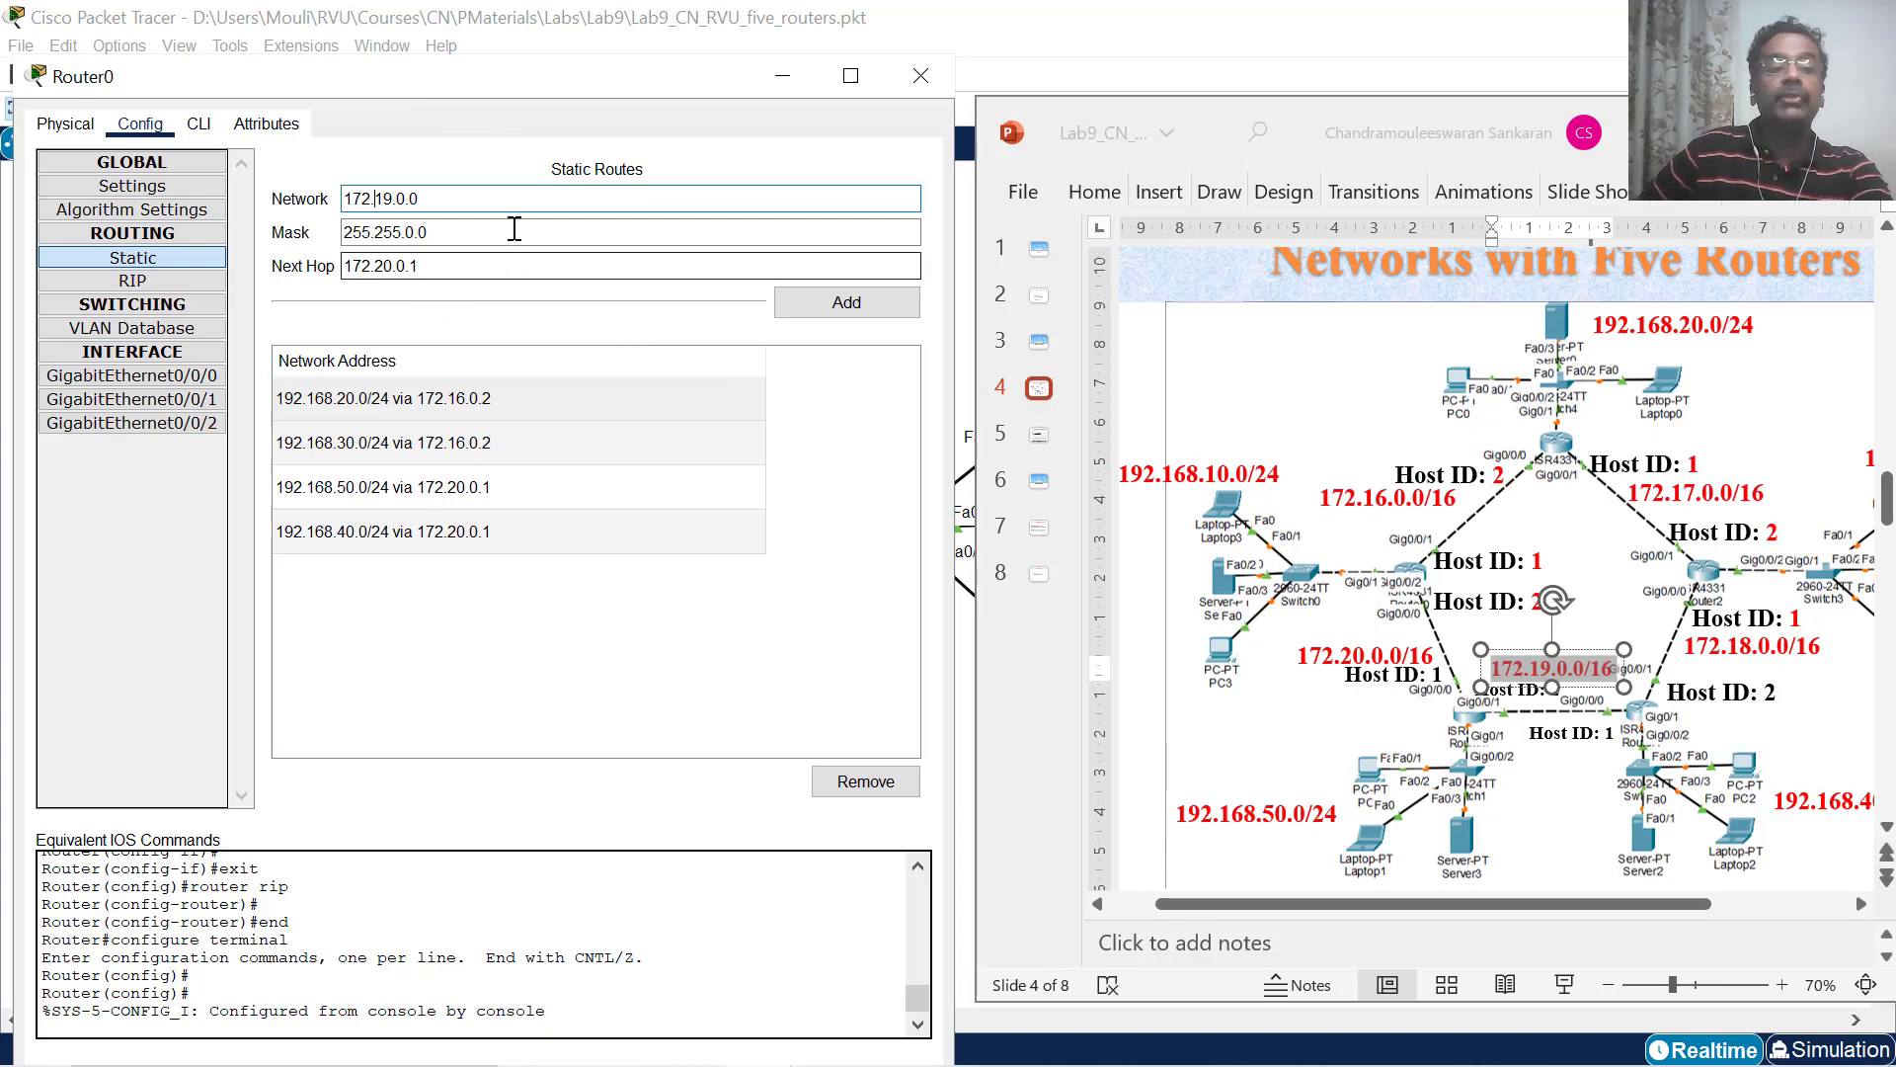
{"action": "left_click", "coordinate": [491, 199]}
{"action": "left_click_drag", "start_coordinate": [442, 235], "coordinate": [326, 231]}
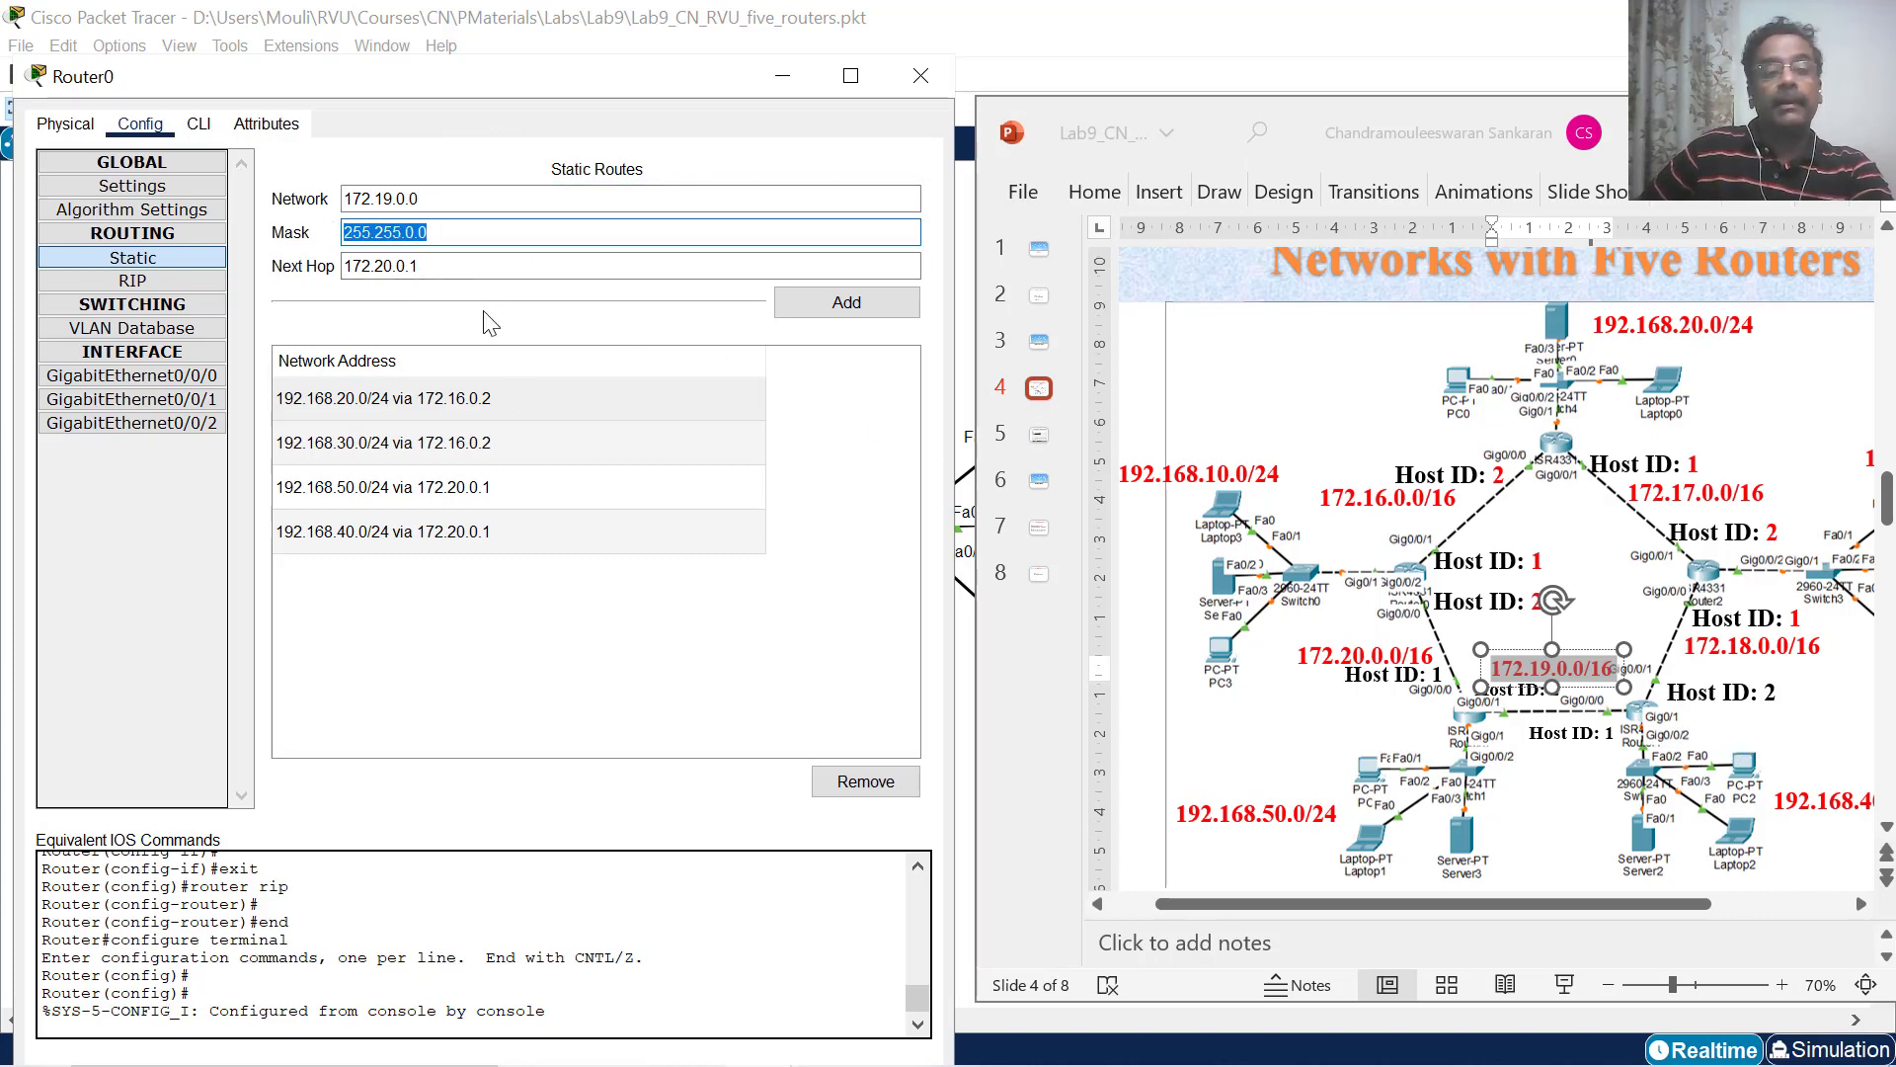
Compare the entered next hop with the diagram's links, review Router0's listed routes to 192.168.40.0/24 and 192.168.20.0/24, and close its configuration.
{"action": "left_click", "coordinate": [1590, 669]}
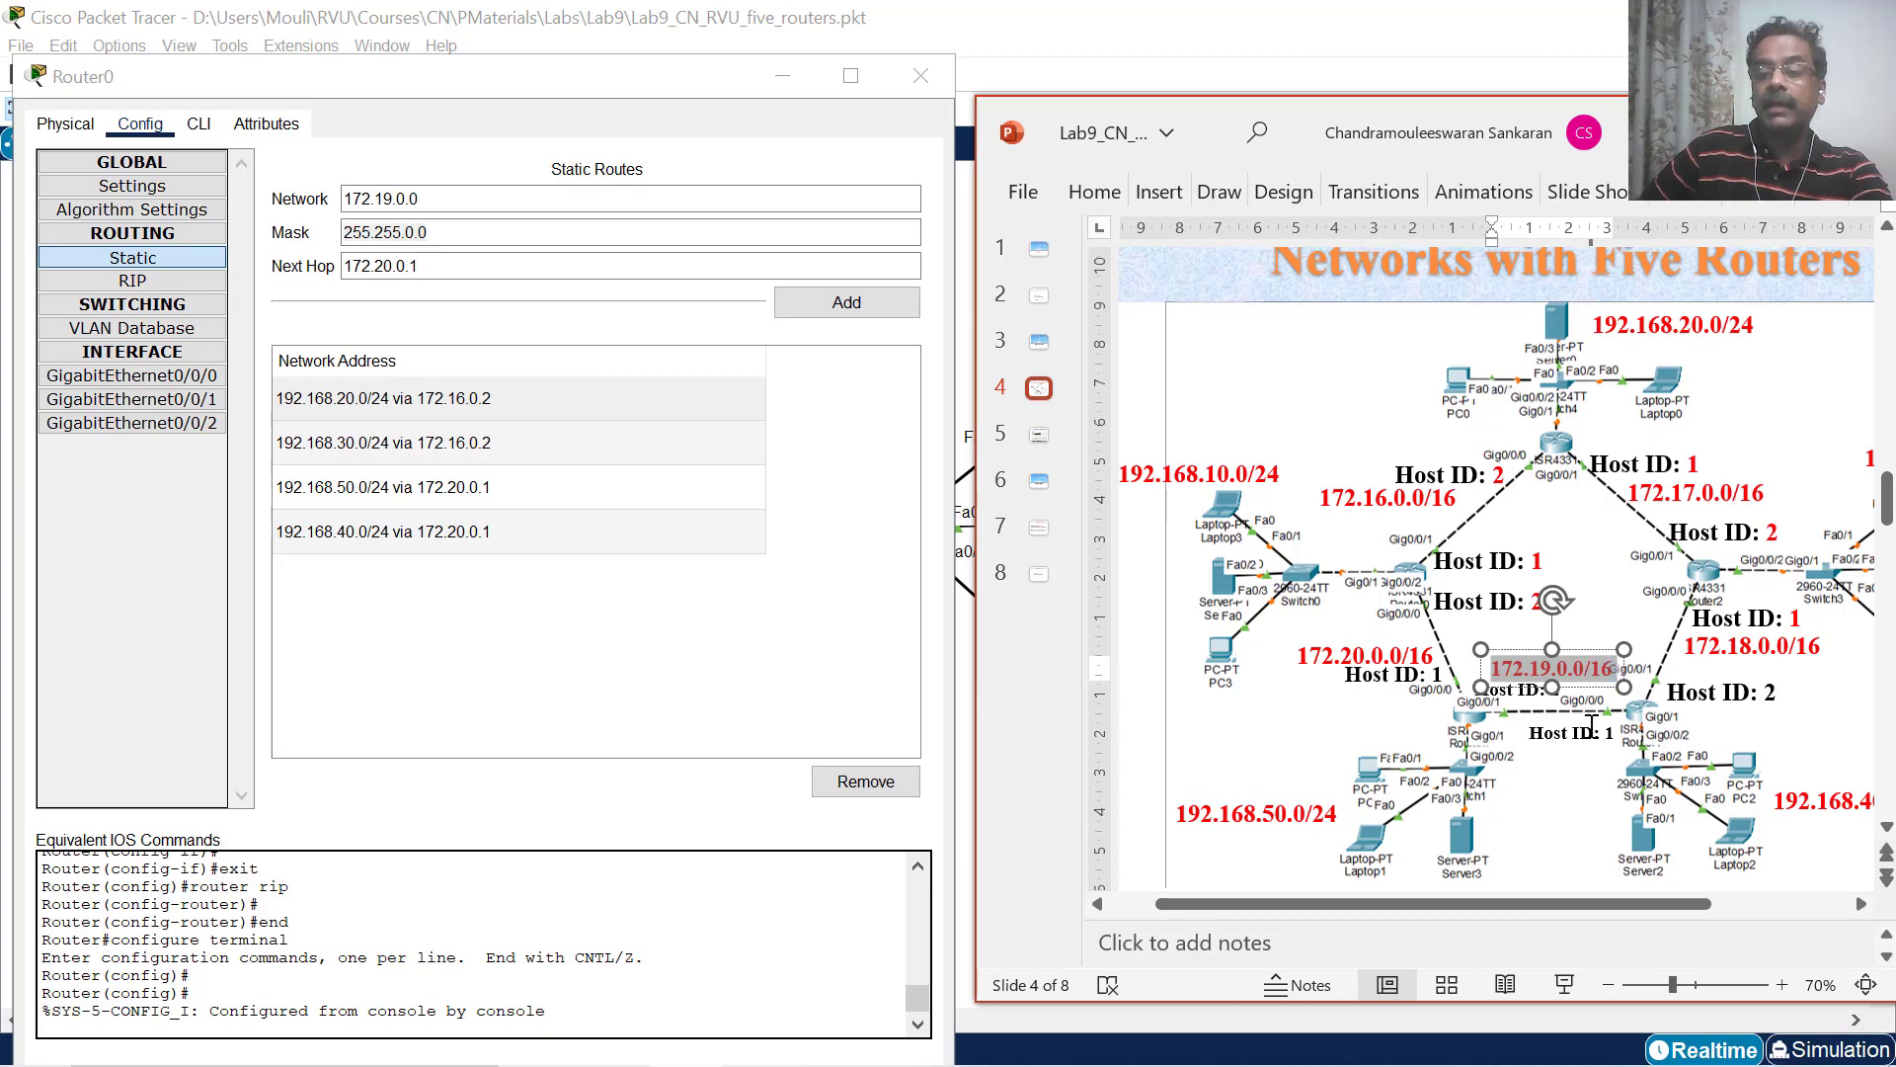
{"action": "left_click", "coordinate": [1458, 706]}
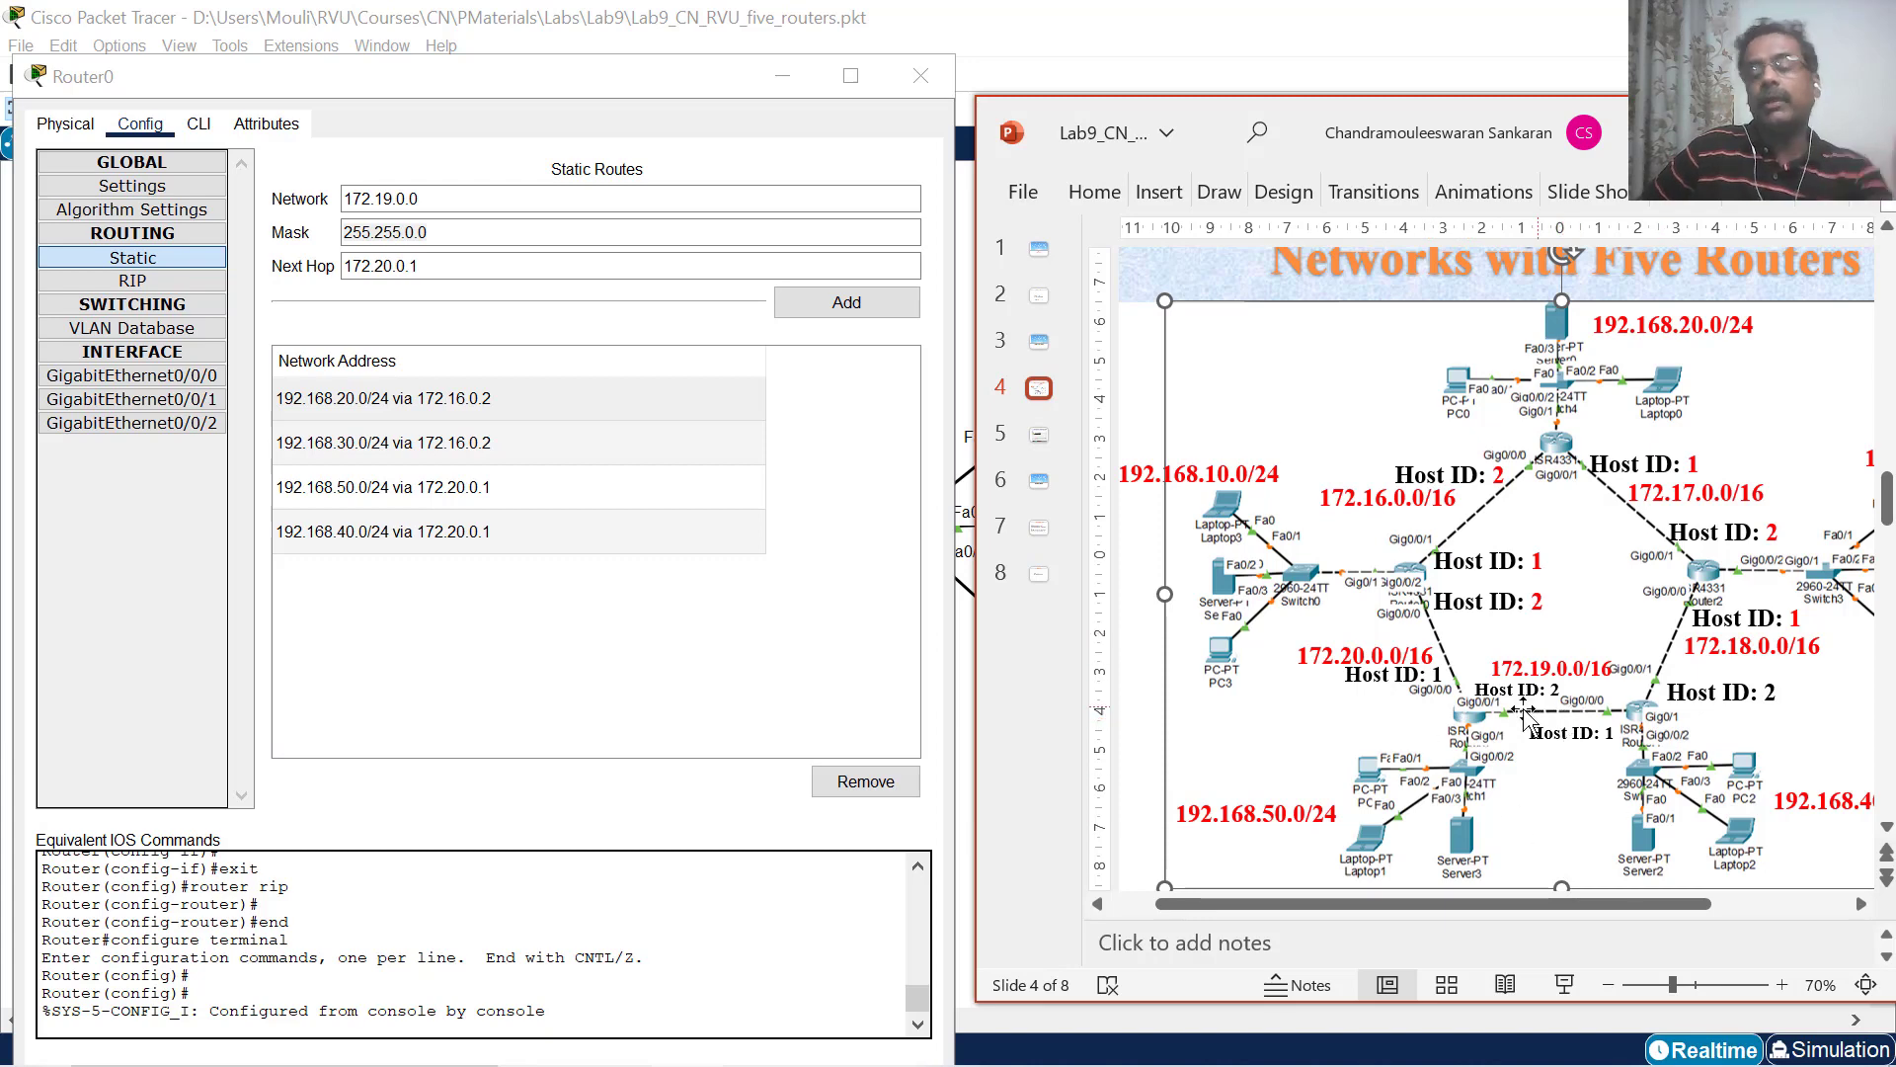
{"action": "left_click", "coordinate": [419, 266]}
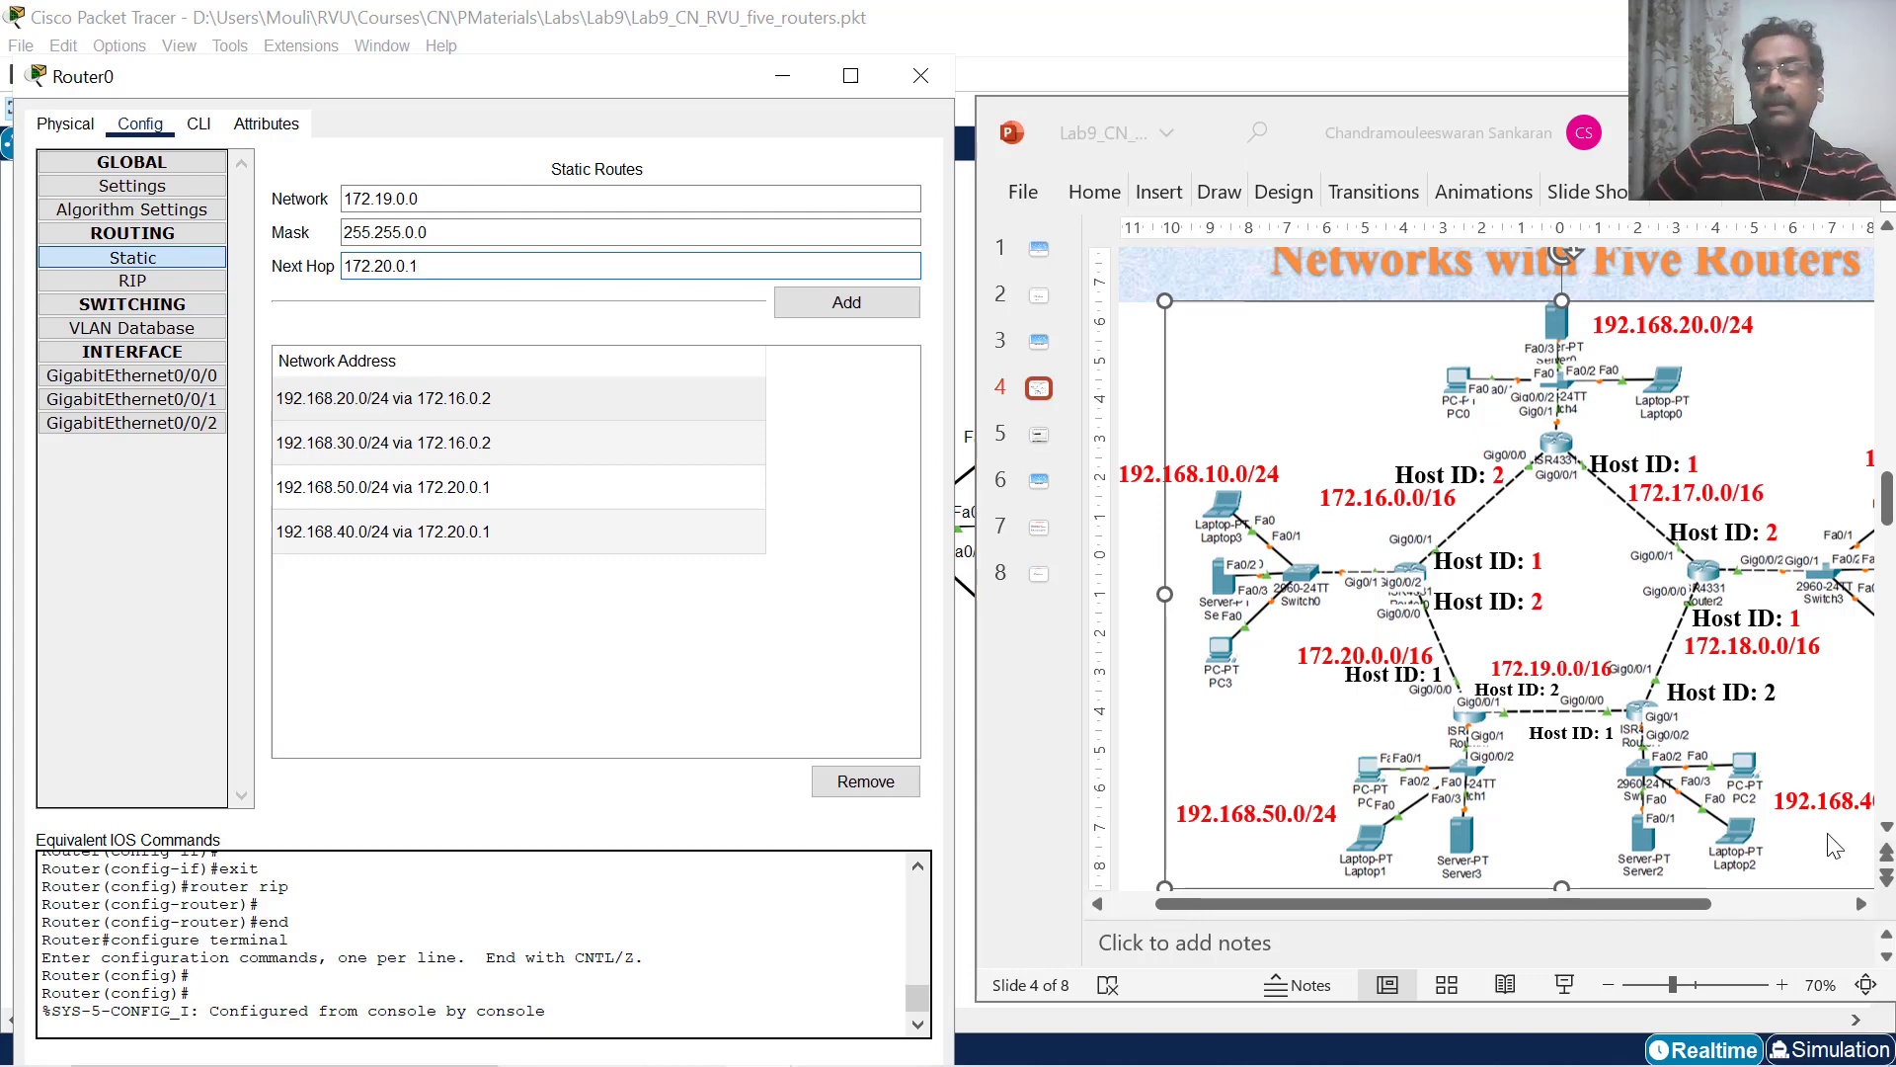
{"action": "left_click", "coordinate": [1827, 805]}
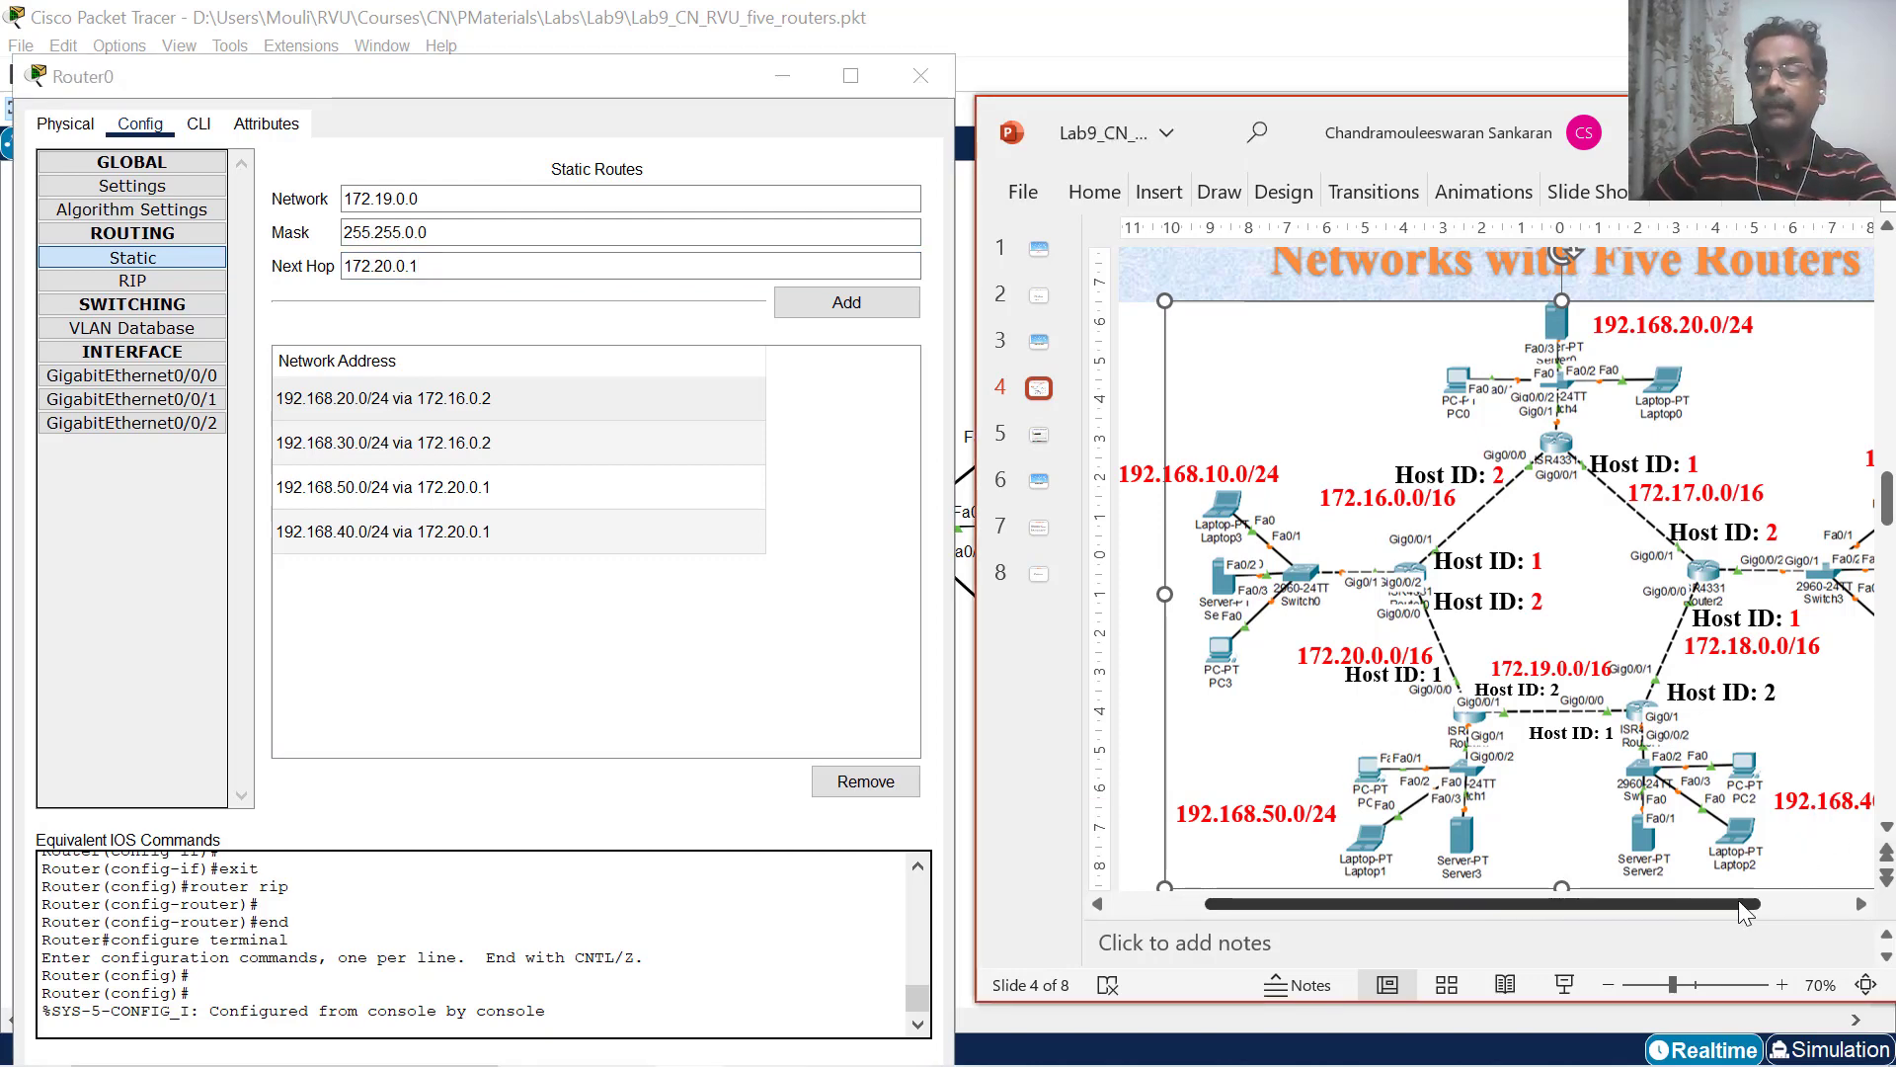
{"action": "left_click_drag", "start_coordinate": [1740, 909], "coordinate": [1746, 907]}
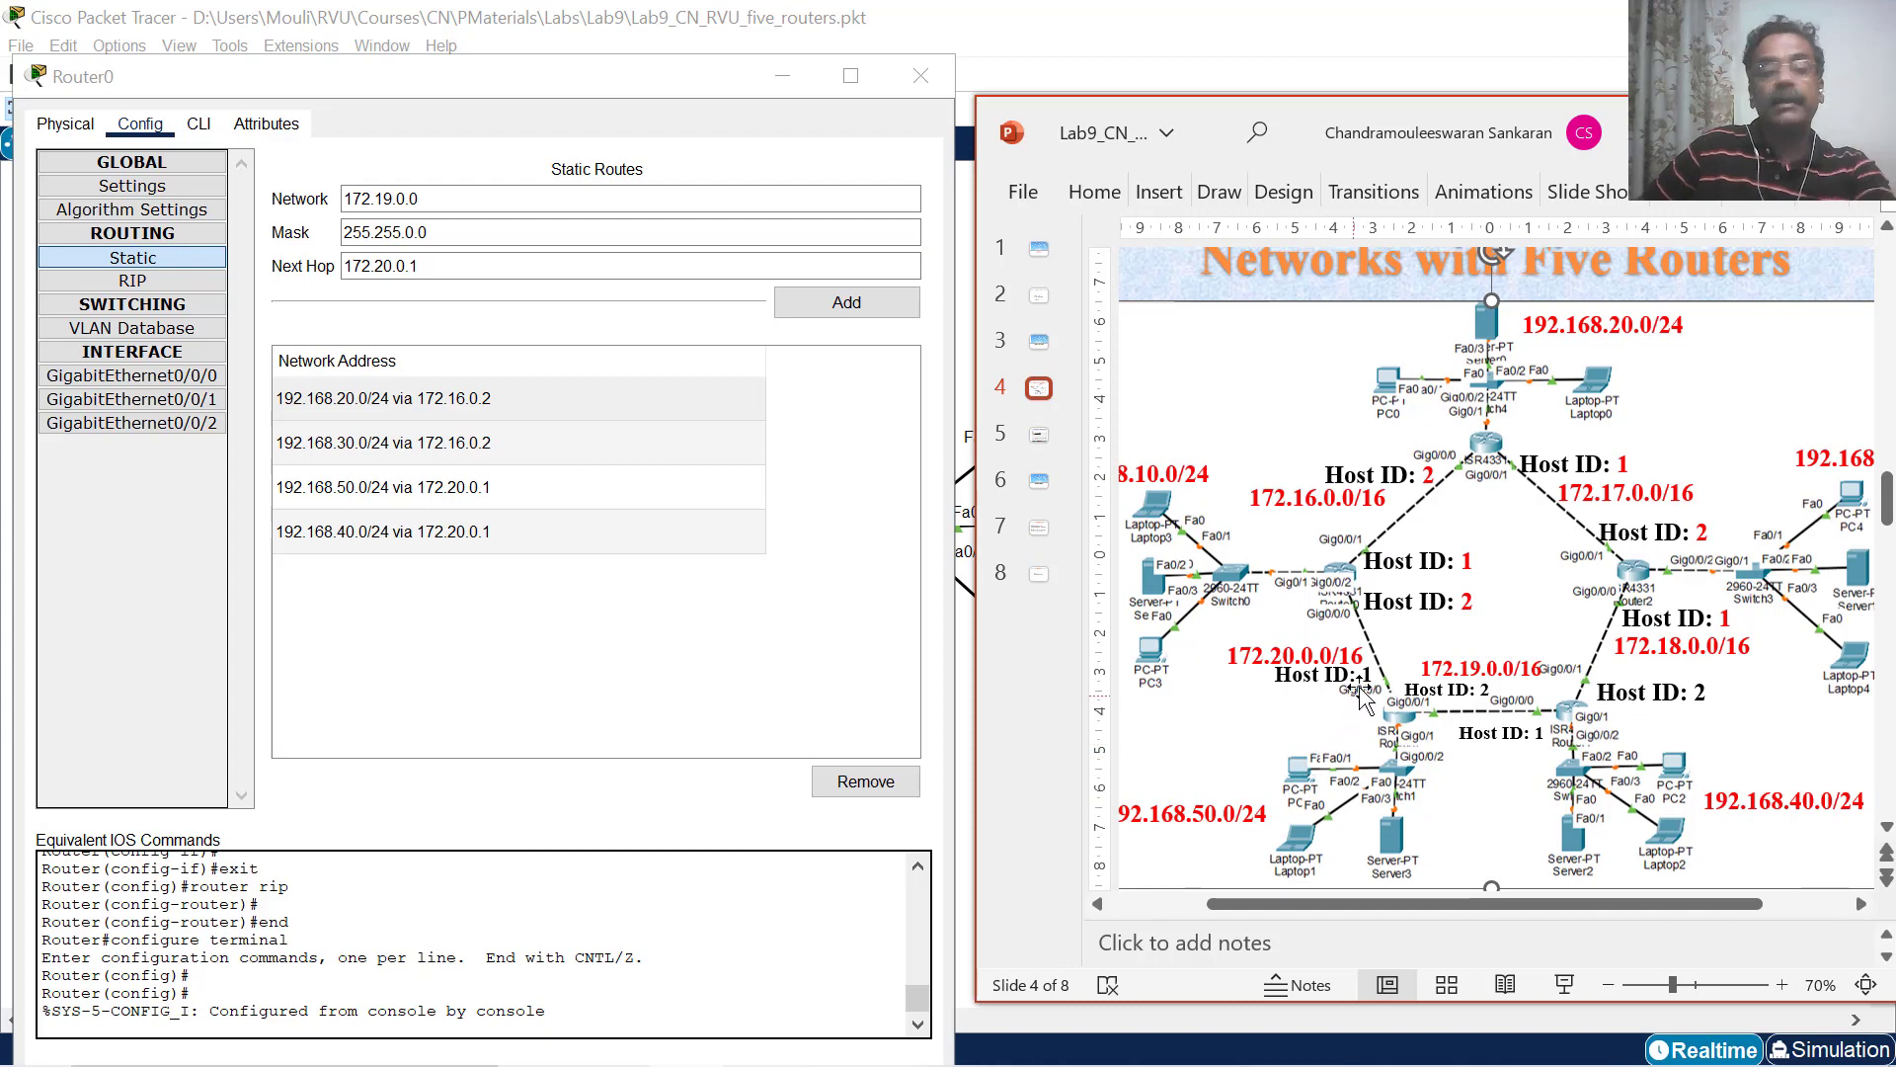
{"action": "left_click", "coordinate": [366, 533]}
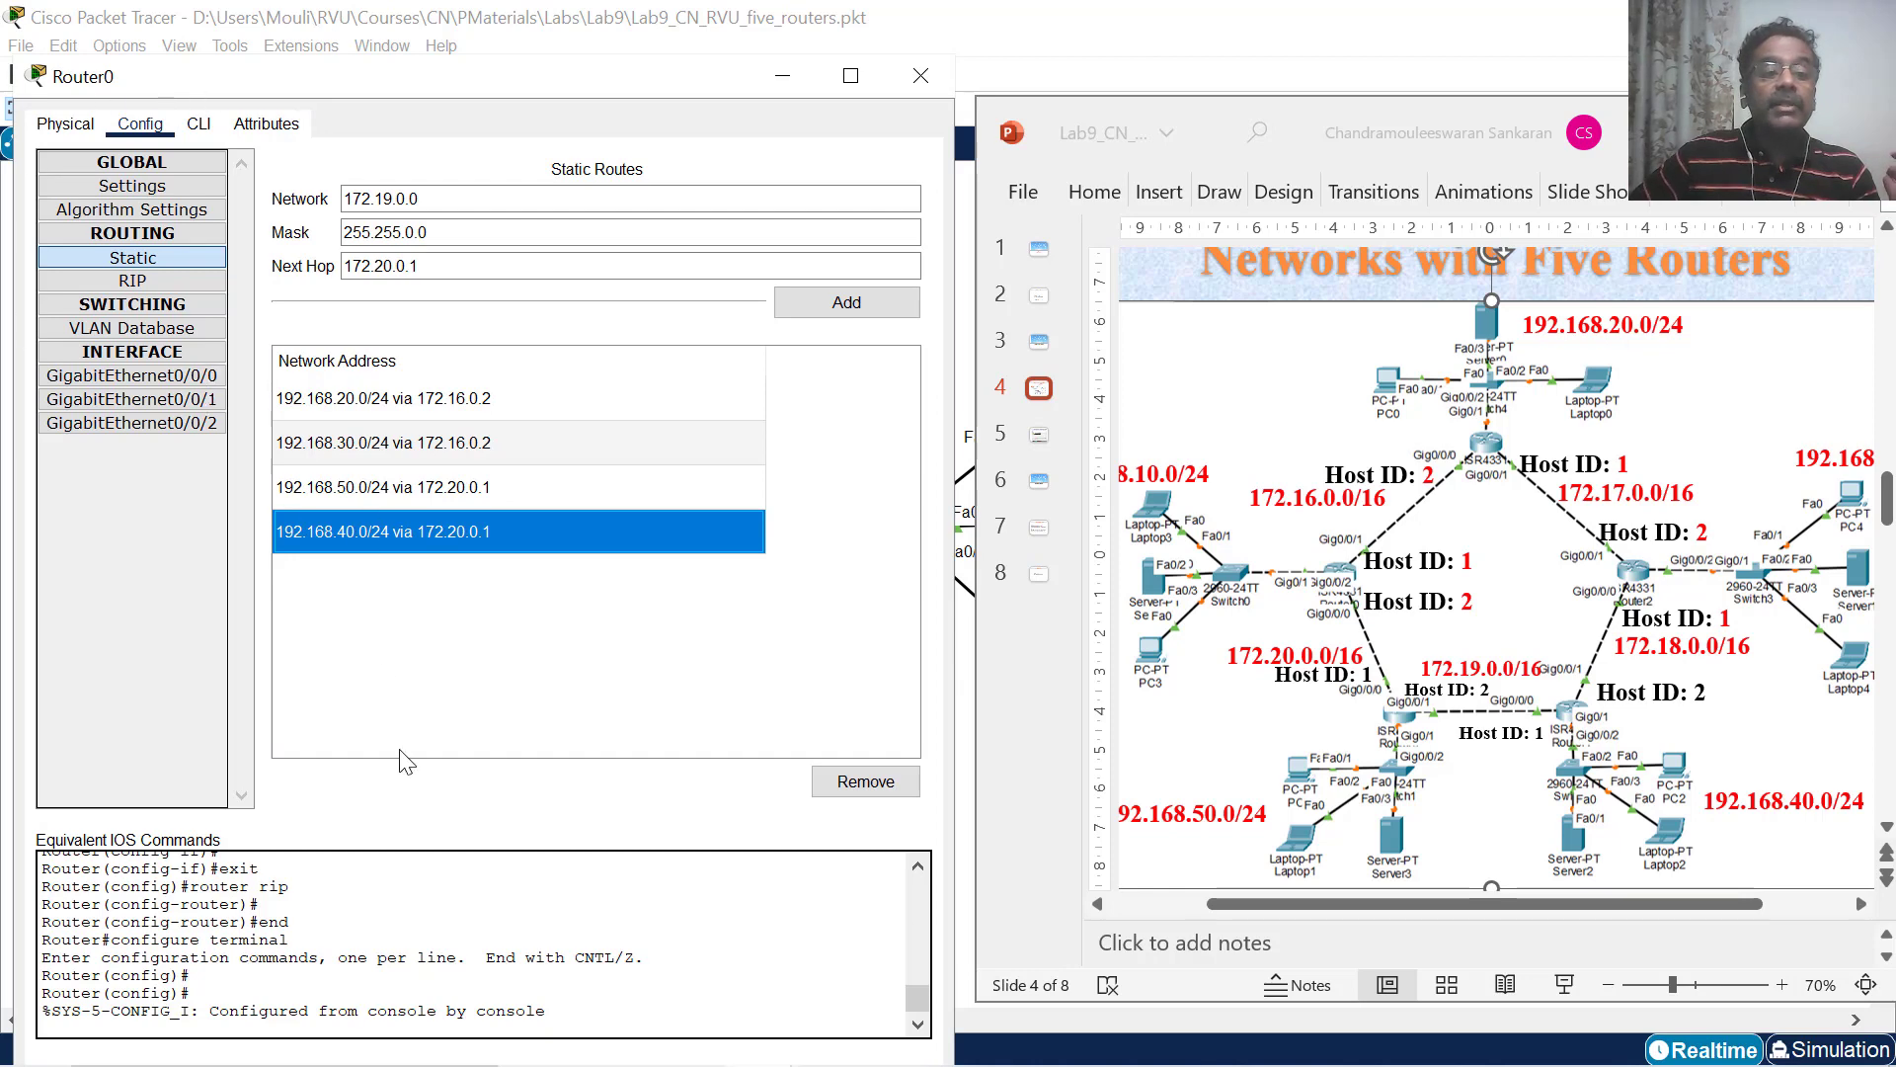
{"action": "left_click", "coordinate": [328, 399]}
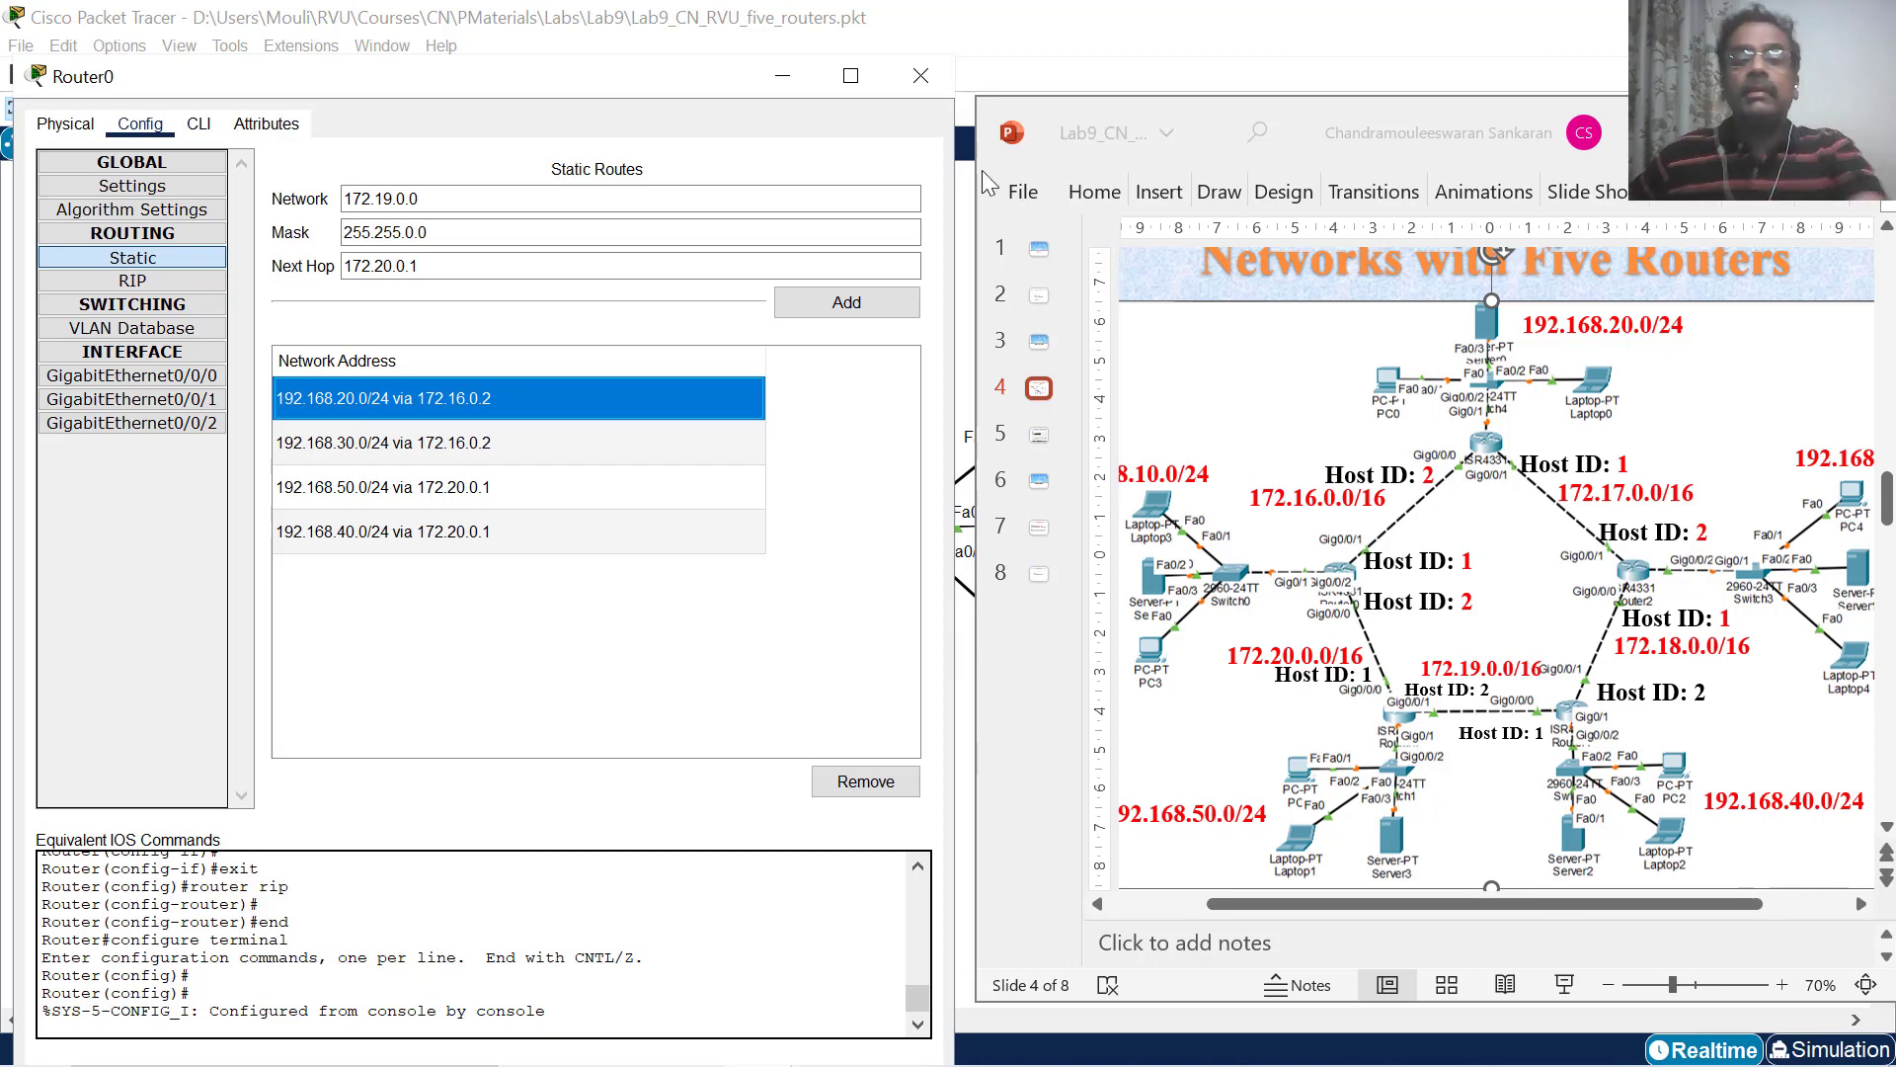
{"action": "left_click", "coordinate": [920, 76]}
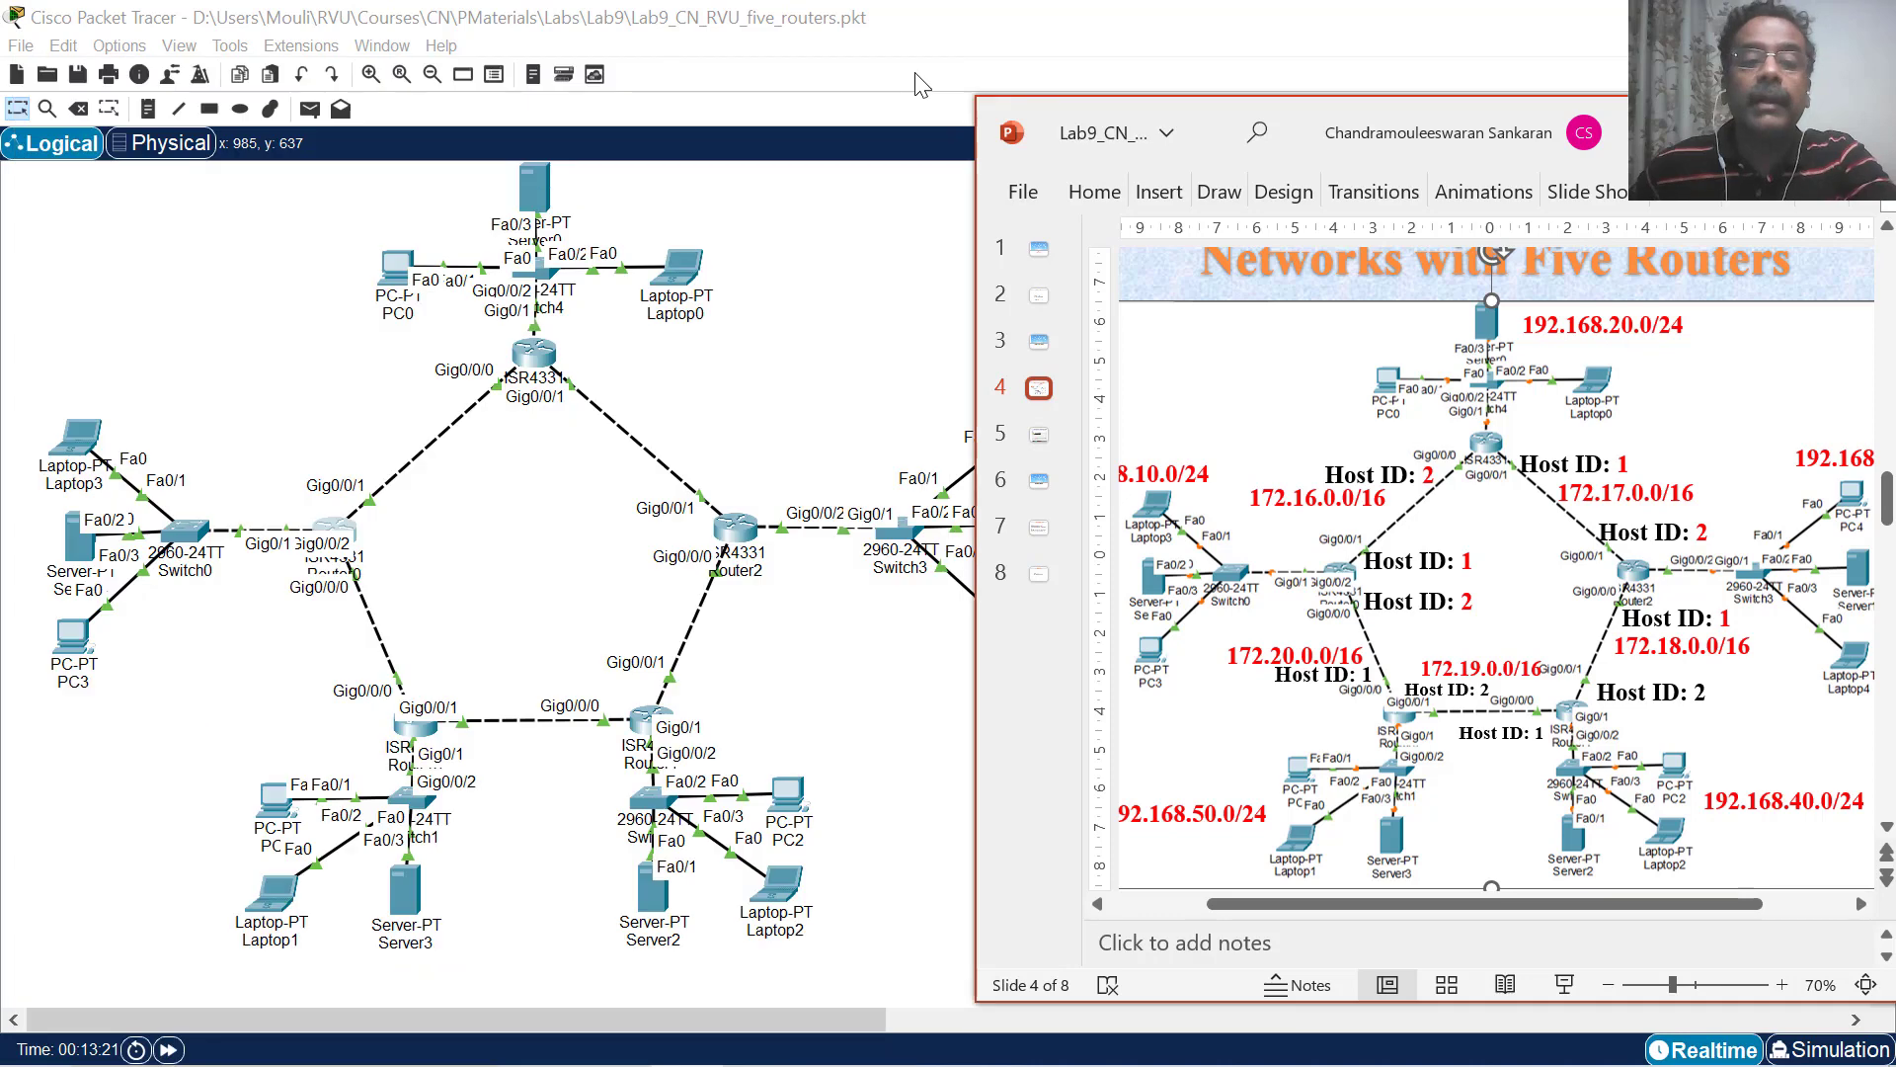
Run tracert 192.168.30.3 in Laptop3's command prompt, checking the diagram for the destination network.
{"action": "left_click", "coordinate": [69, 441]}
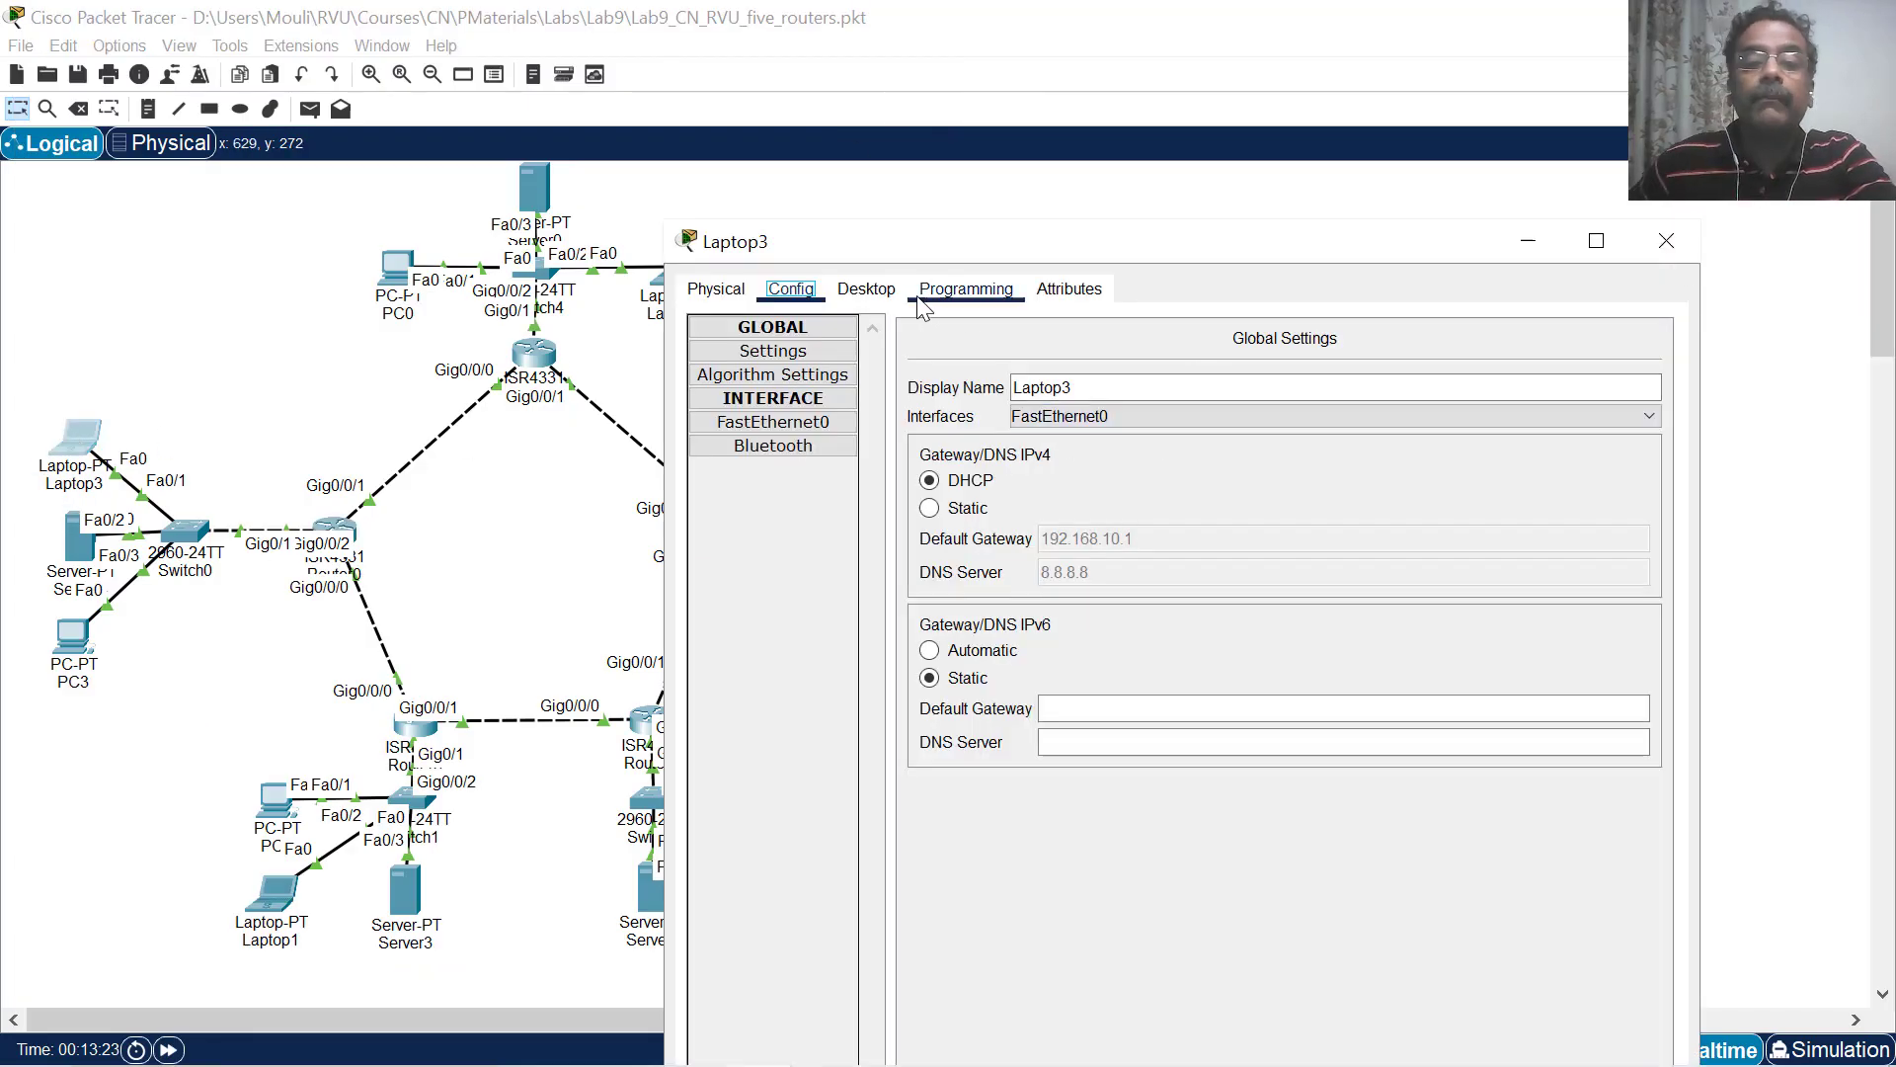
{"action": "left_click", "coordinate": [889, 292]}
{"action": "left_click", "coordinate": [1337, 374]}
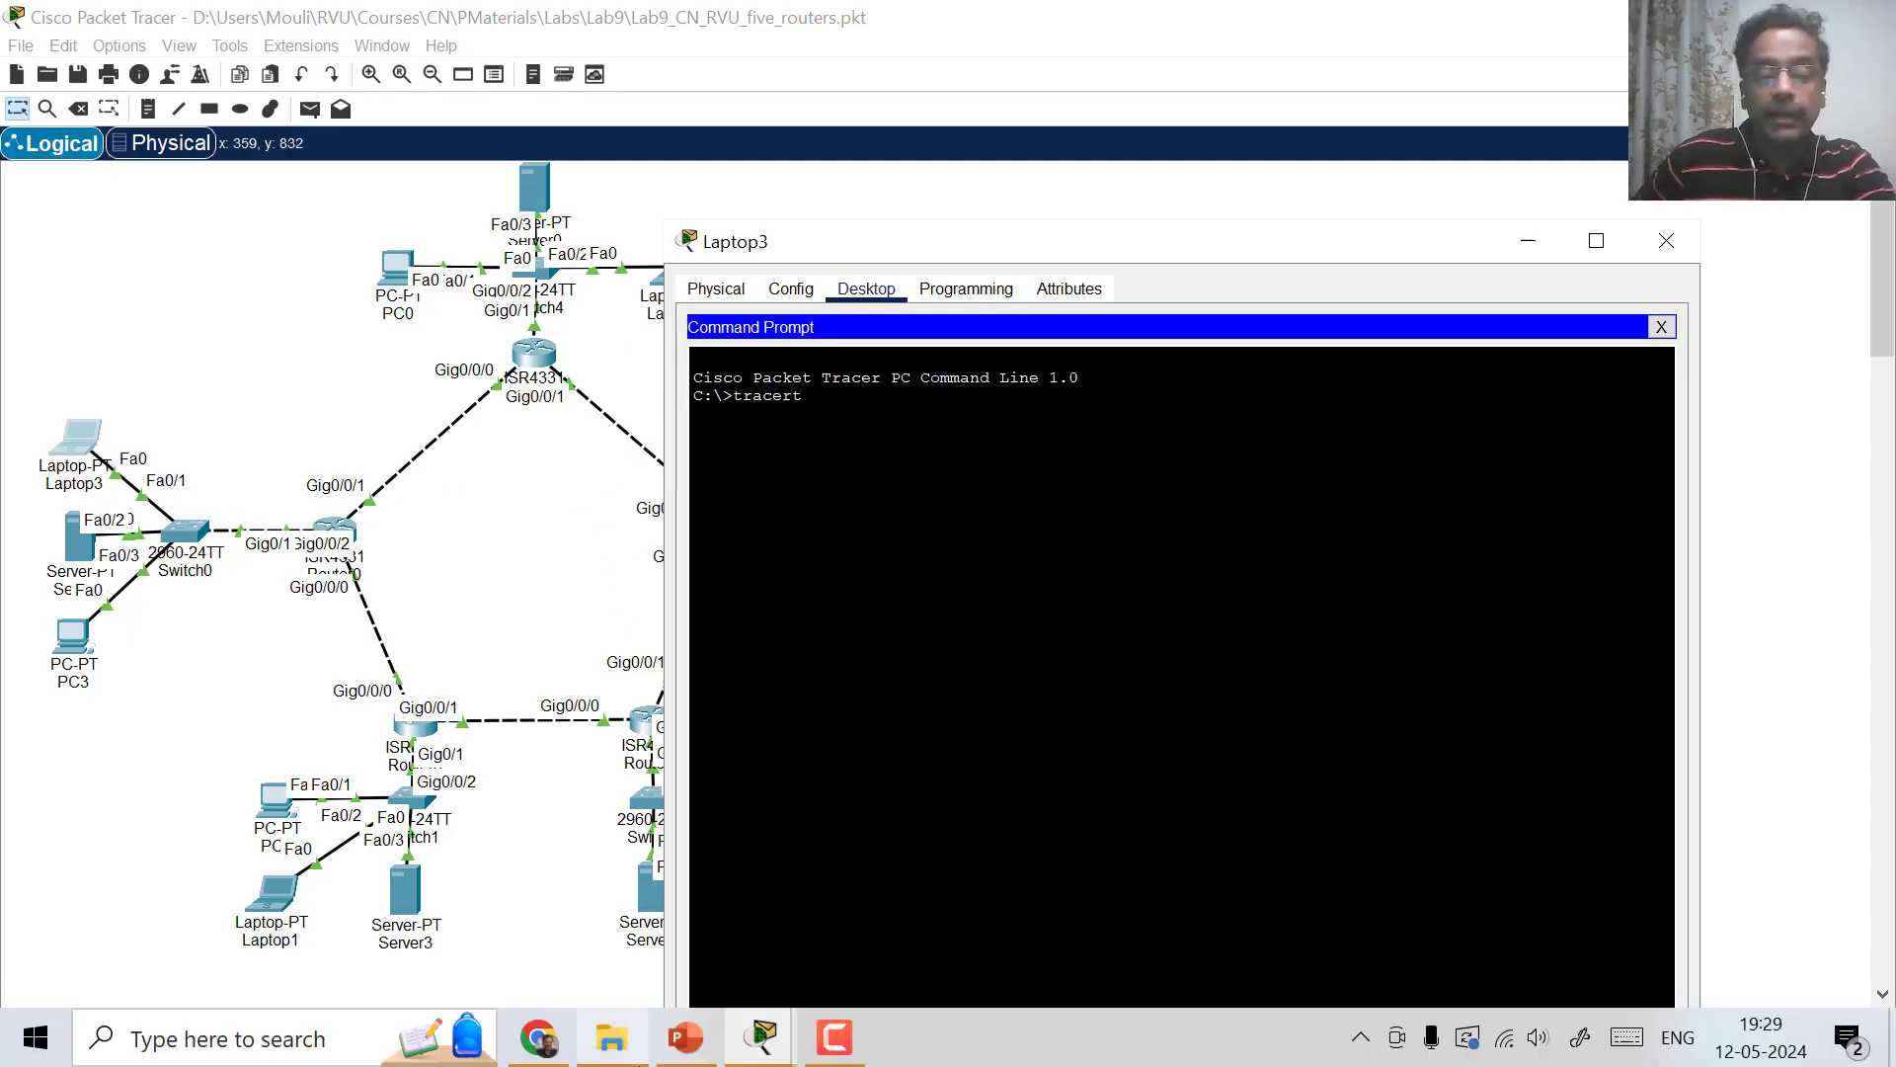
{"action": "left_click", "coordinate": [707, 1036]}
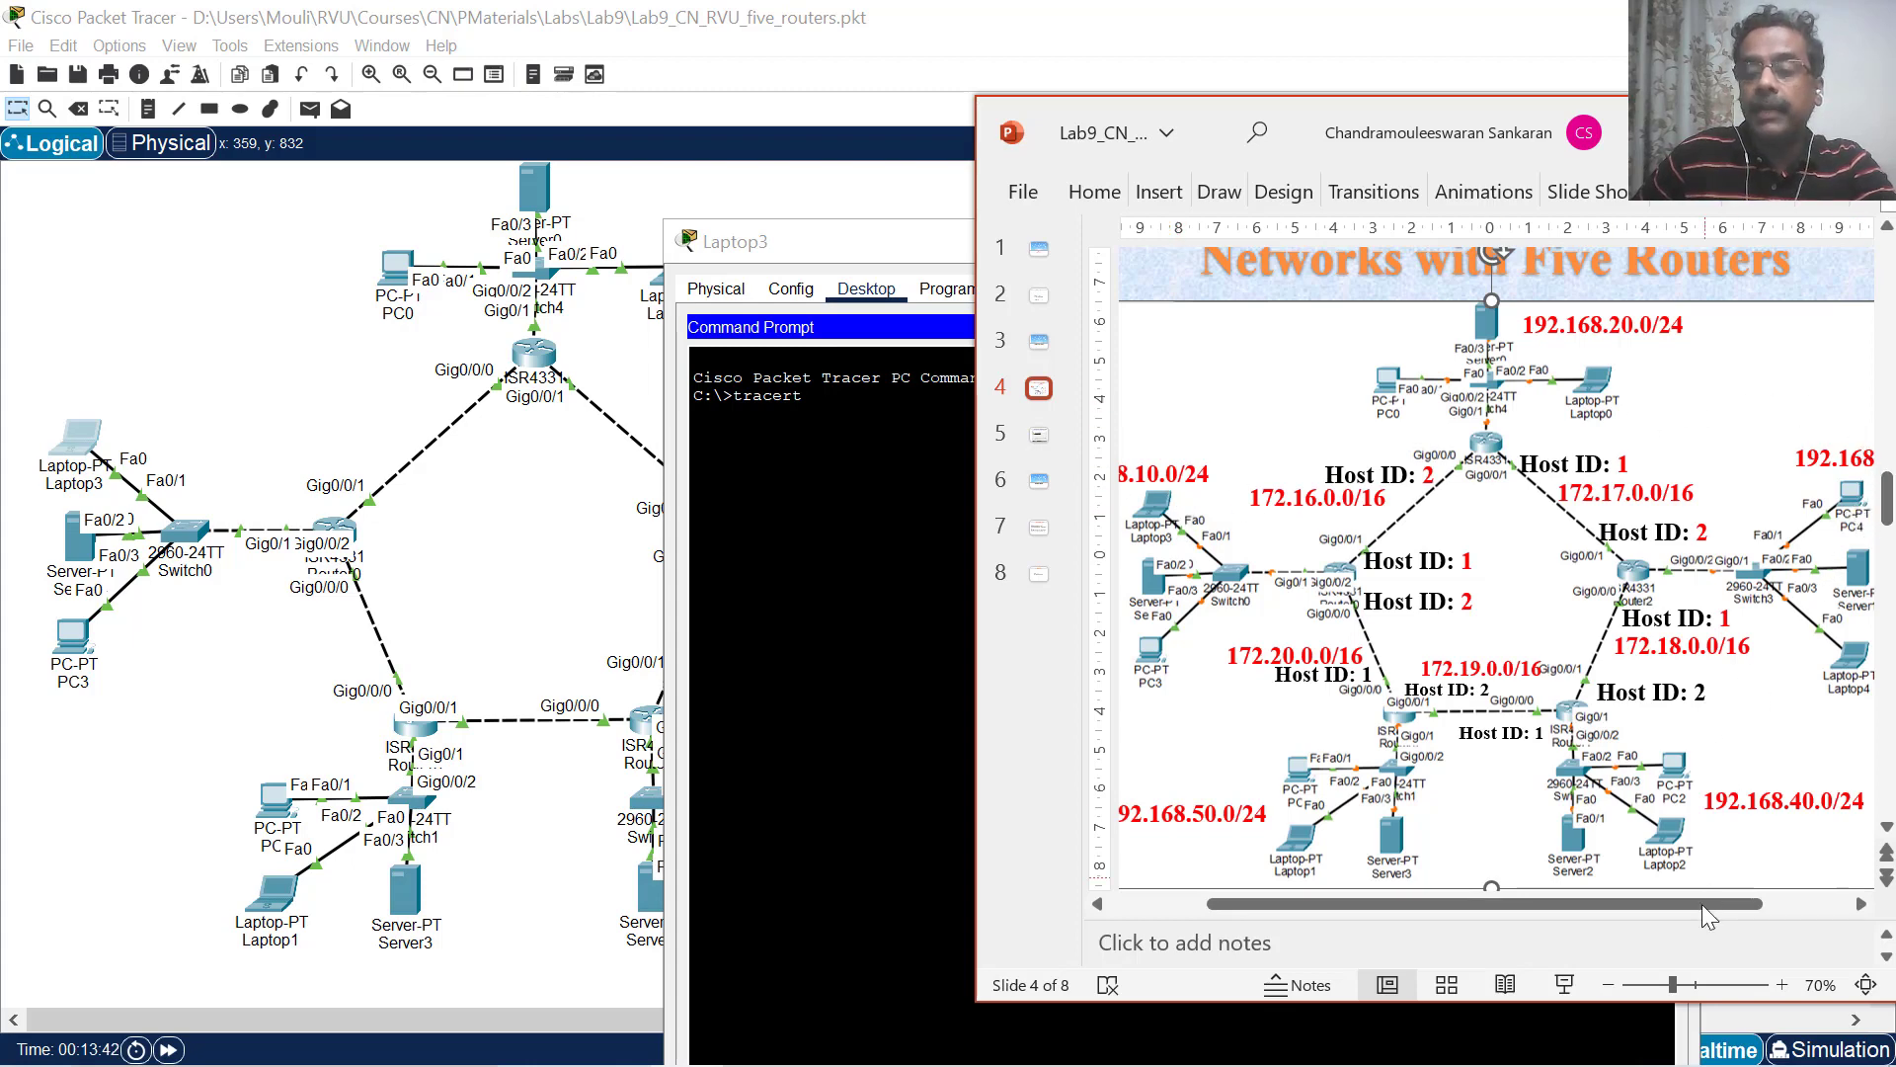
{"action": "left_click_drag", "start_coordinate": [1682, 895], "coordinate": [1768, 896]}
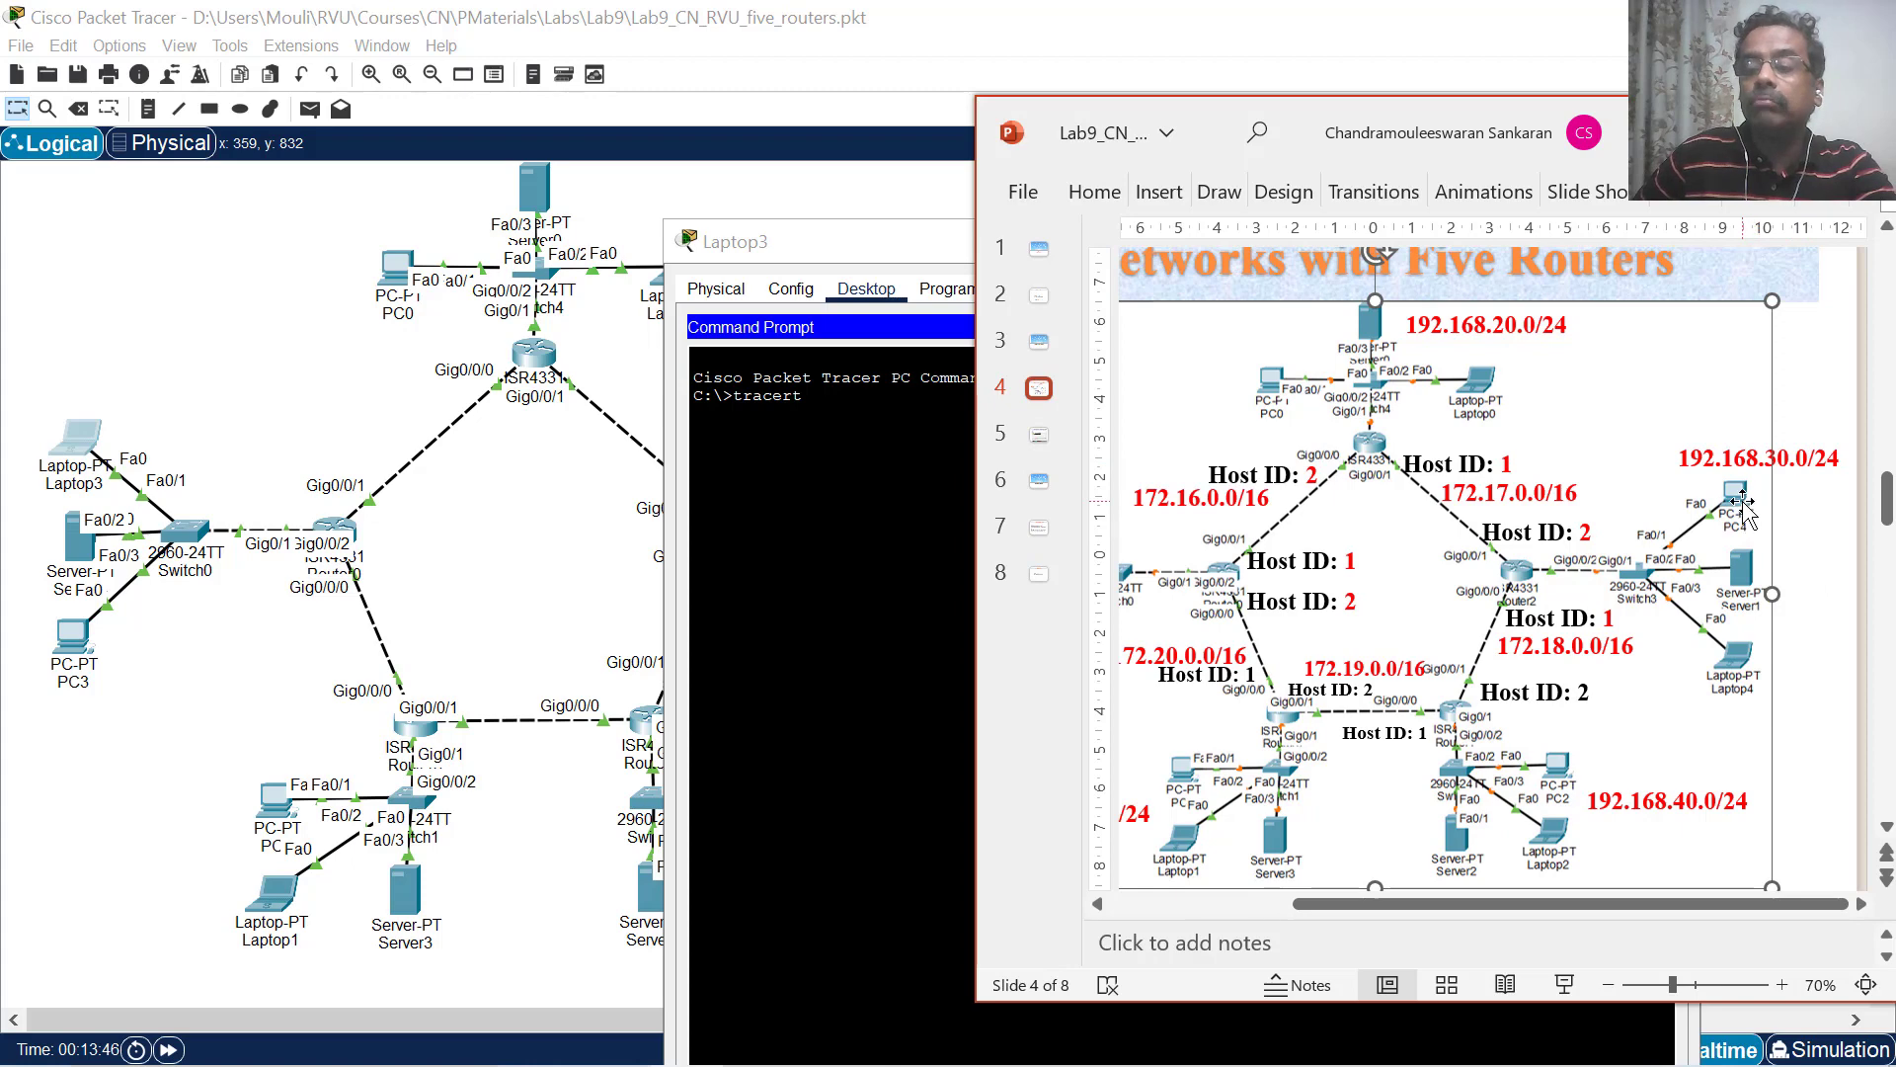
{"action": "left_click", "coordinate": [847, 464]}
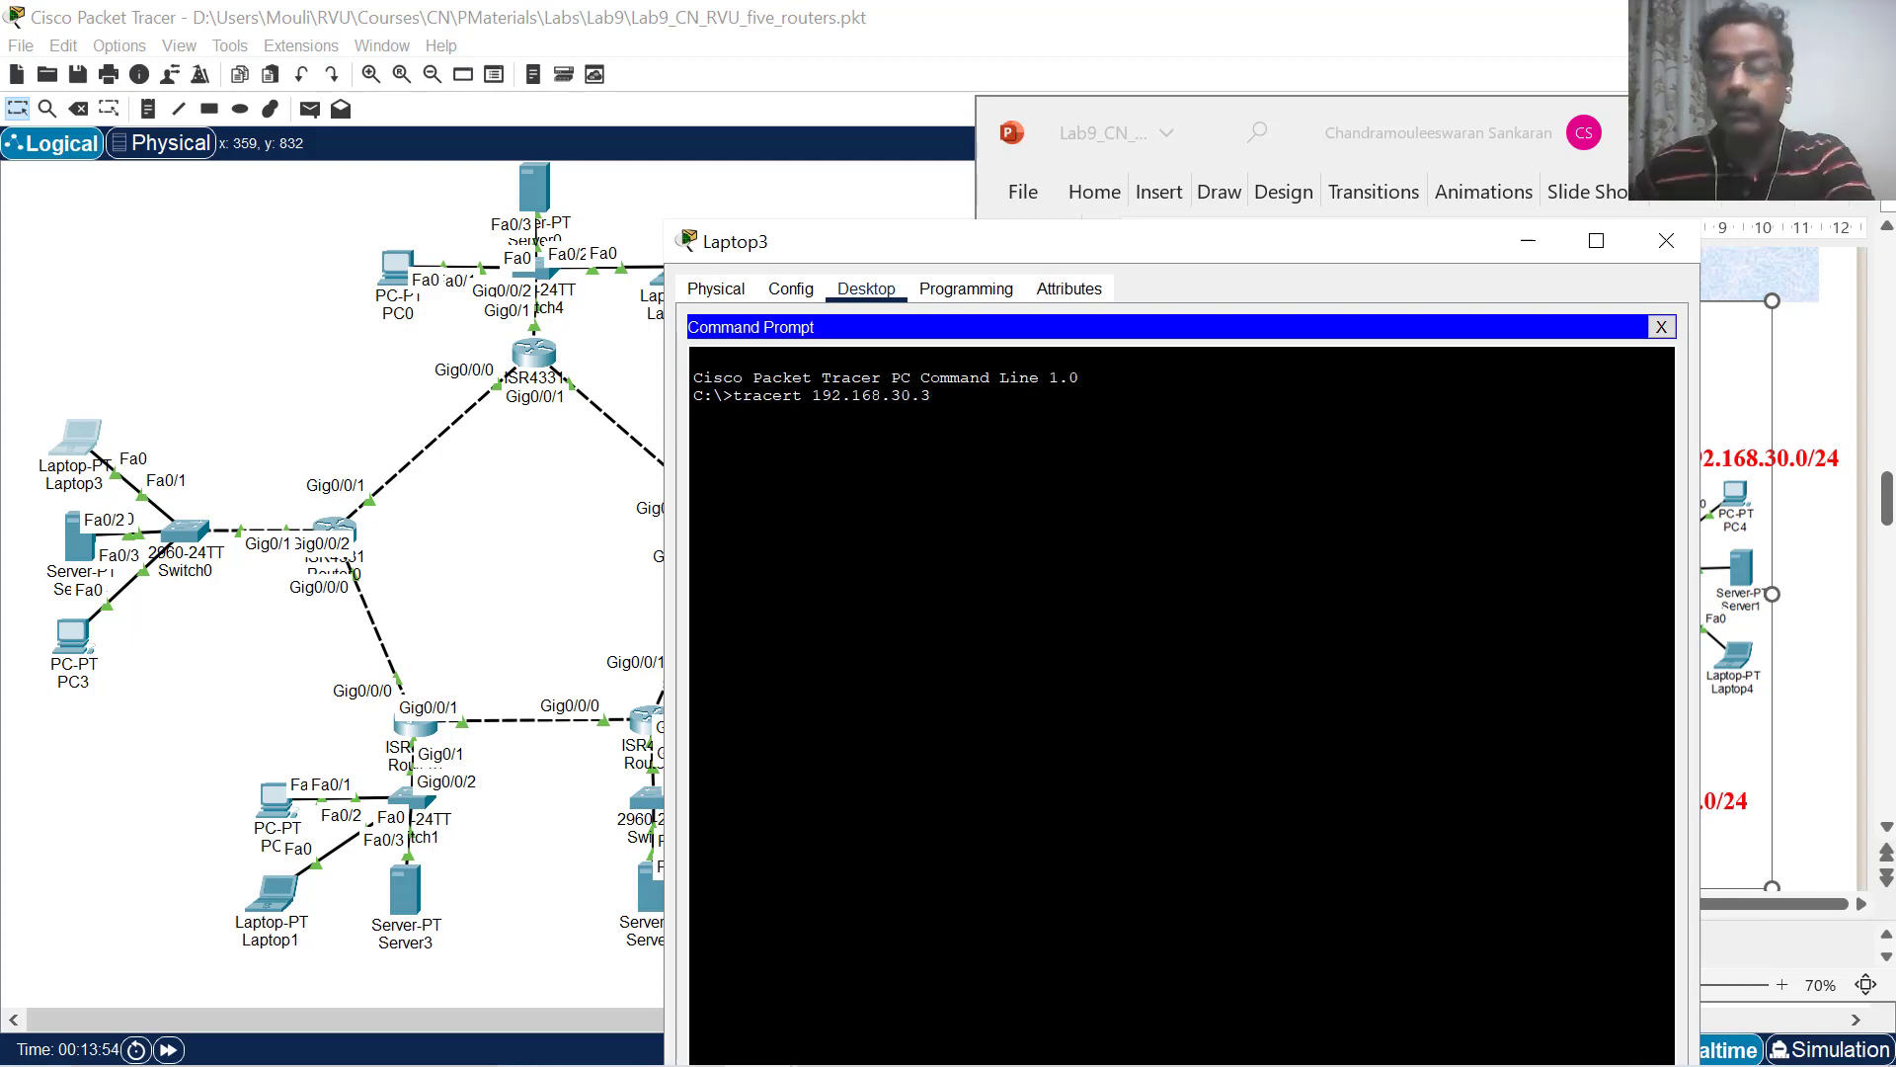
{"action": "type", "text": "192.168.30.3"}
{"action": "key", "text": "Return"}
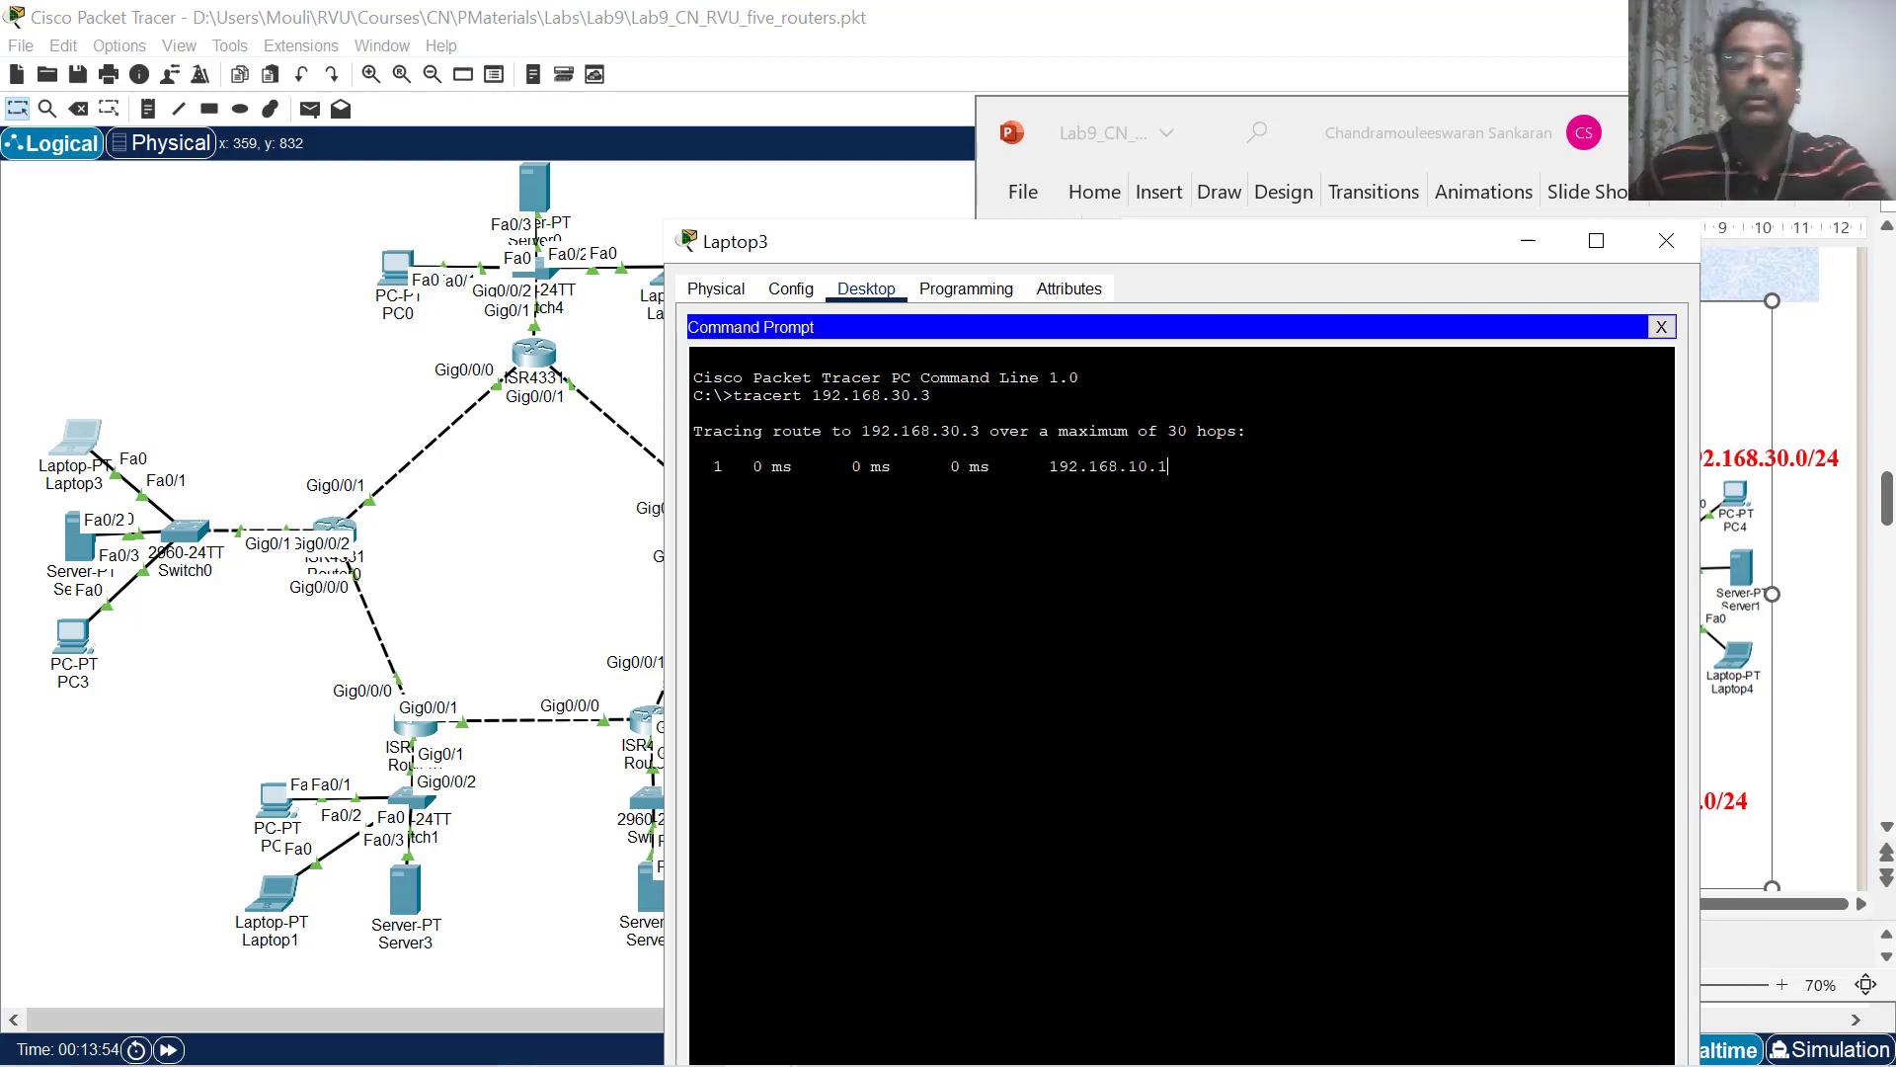
Move and narrow the Laptop3 window so the trace output sits beside the addressing diagram.
{"action": "left_click", "coordinate": [1278, 284]}
{"action": "left_click_drag", "start_coordinate": [1026, 235], "coordinate": [359, 107]}
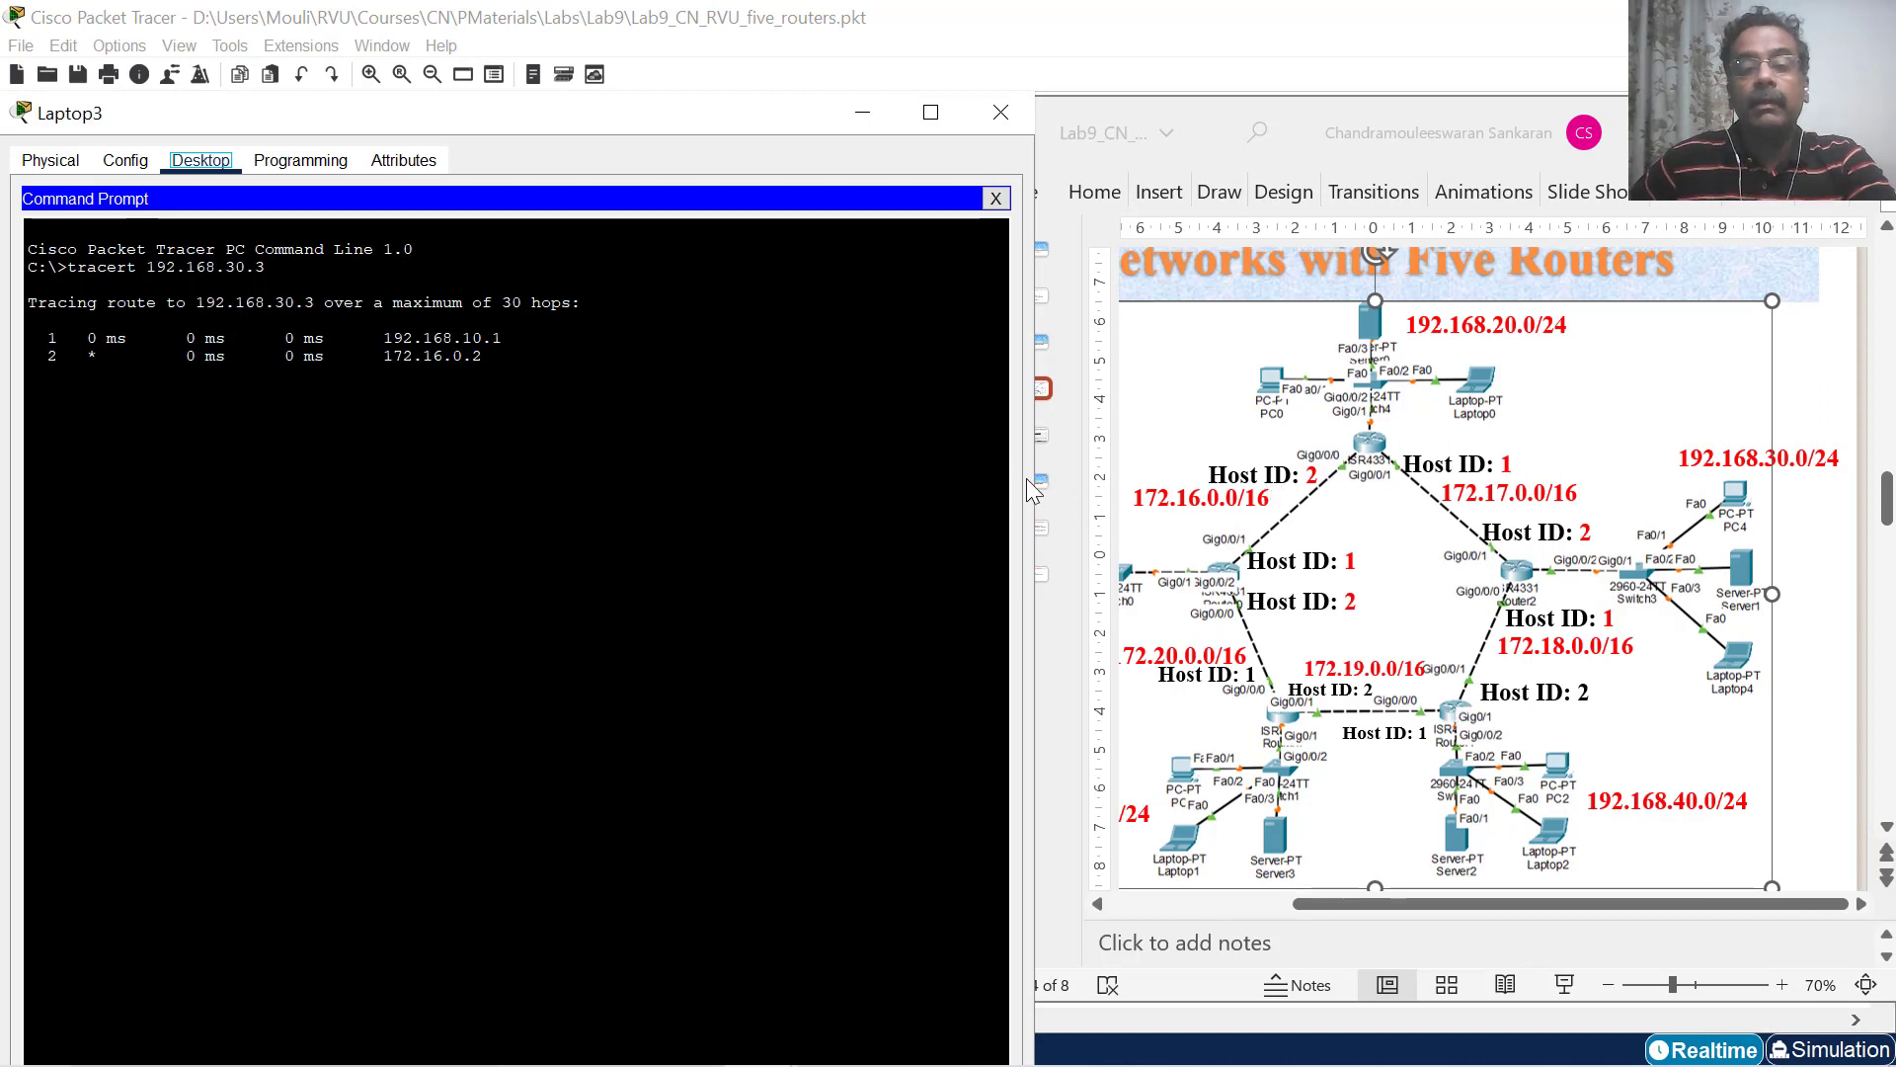
{"action": "left_click_drag", "start_coordinate": [1036, 468], "coordinate": [898, 468]}
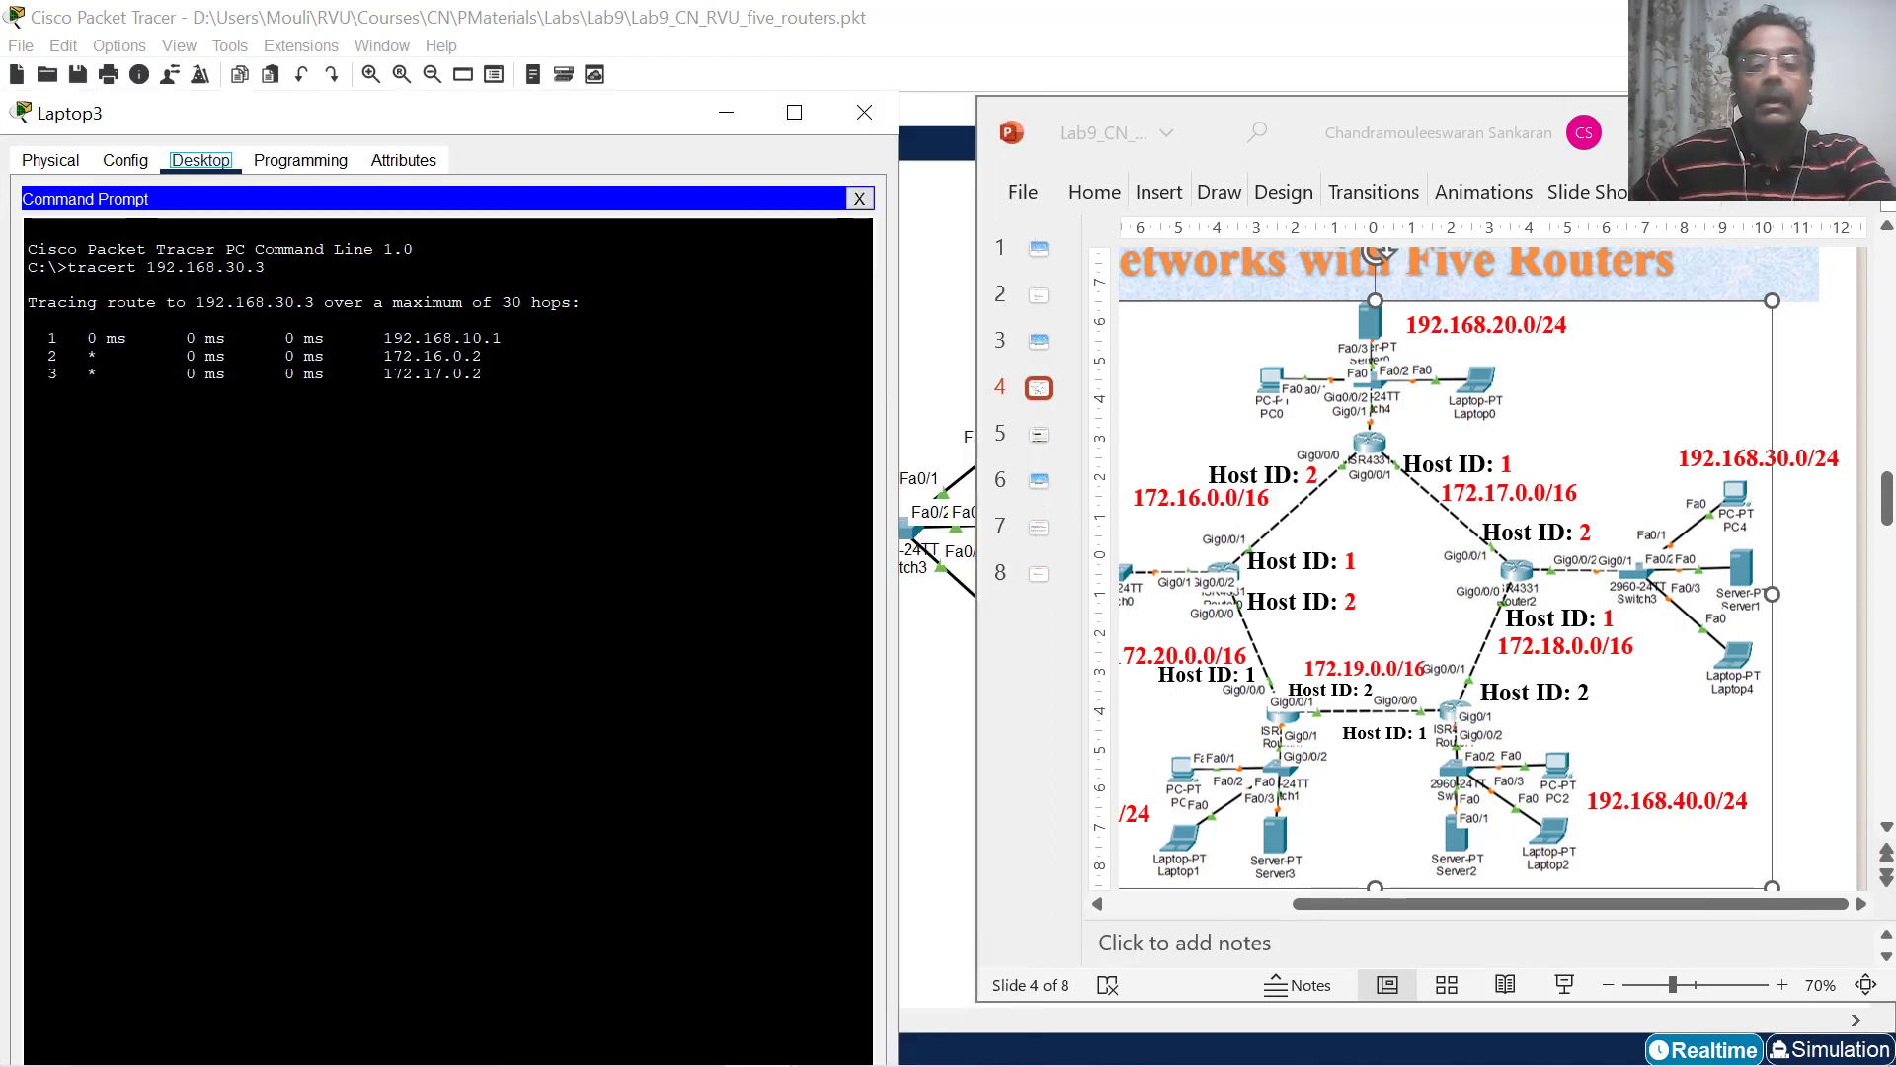
Follow the traced path in the diagram between the 192.168.10.0/24 and 192.168.30.0/24 networks, starting at Router0.
{"action": "left_click", "coordinate": [1440, 907]}
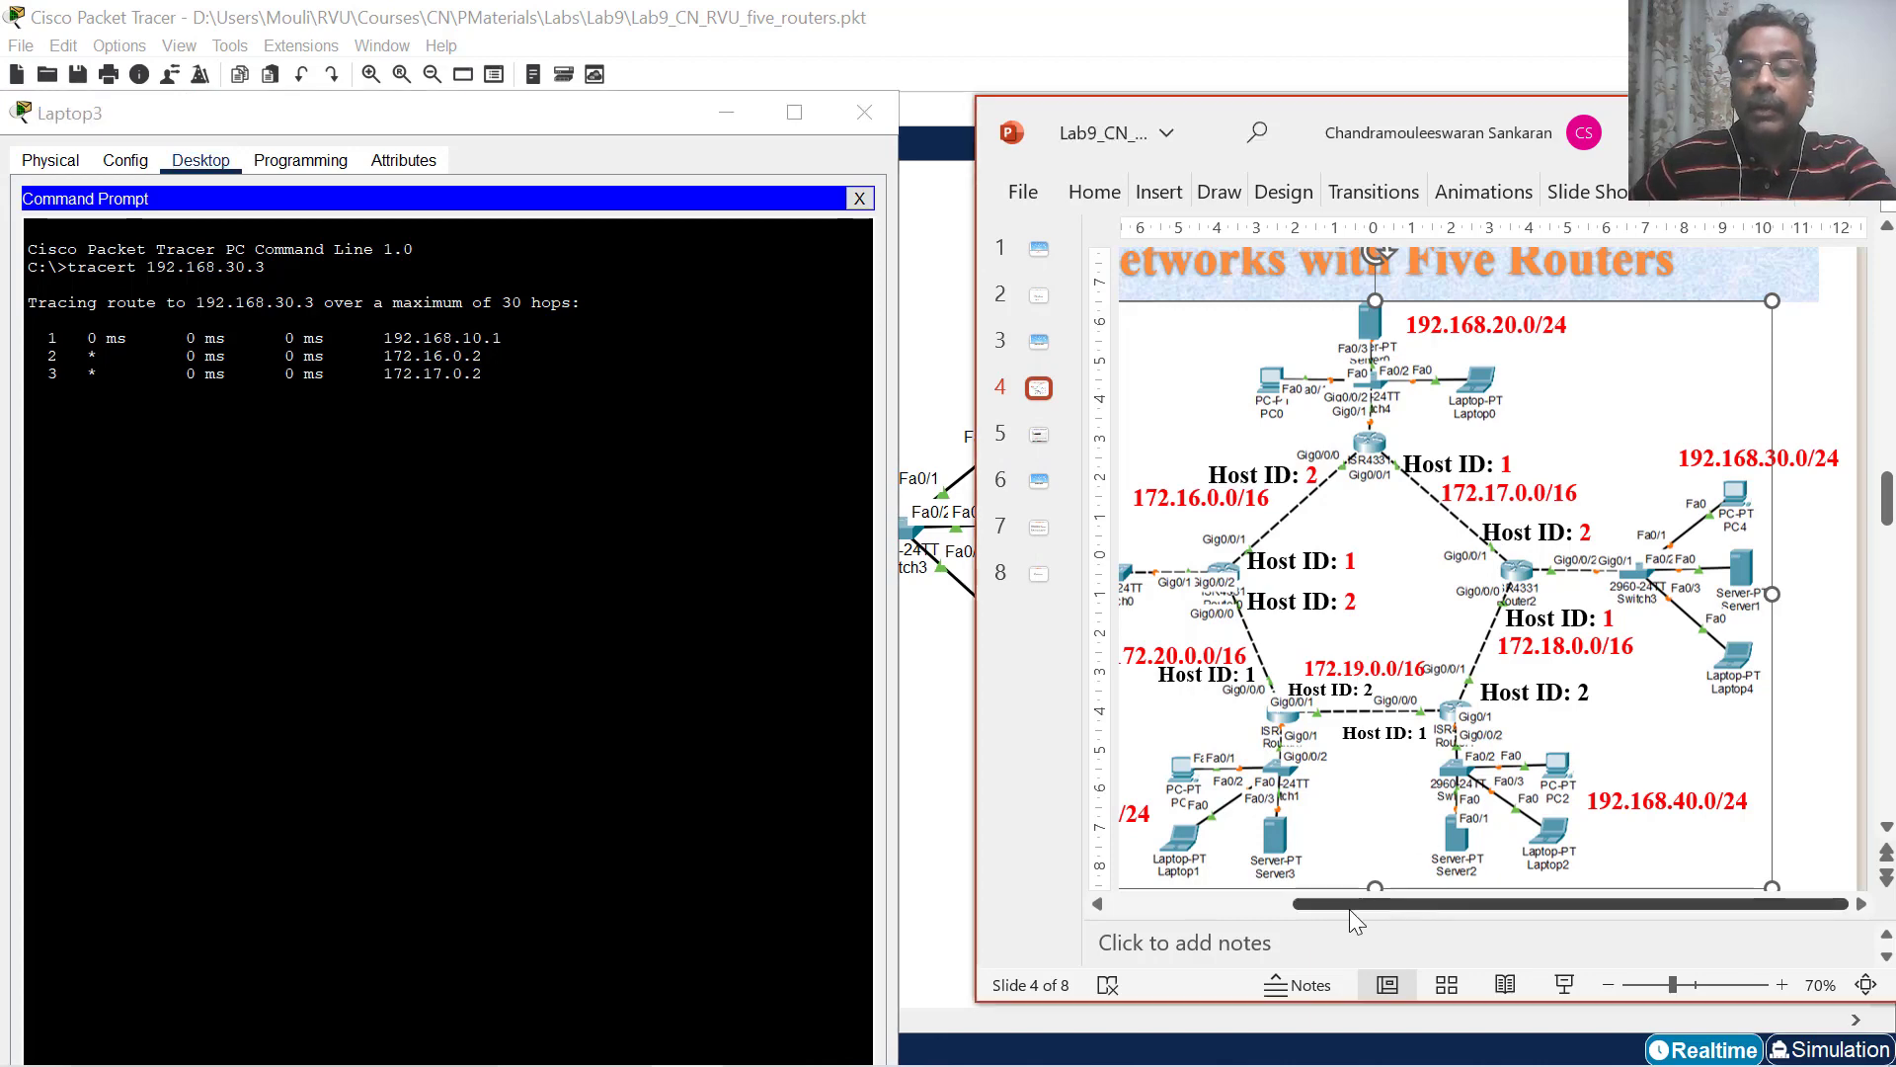
{"action": "left_click_drag", "start_coordinate": [1322, 907], "coordinate": [1217, 908]}
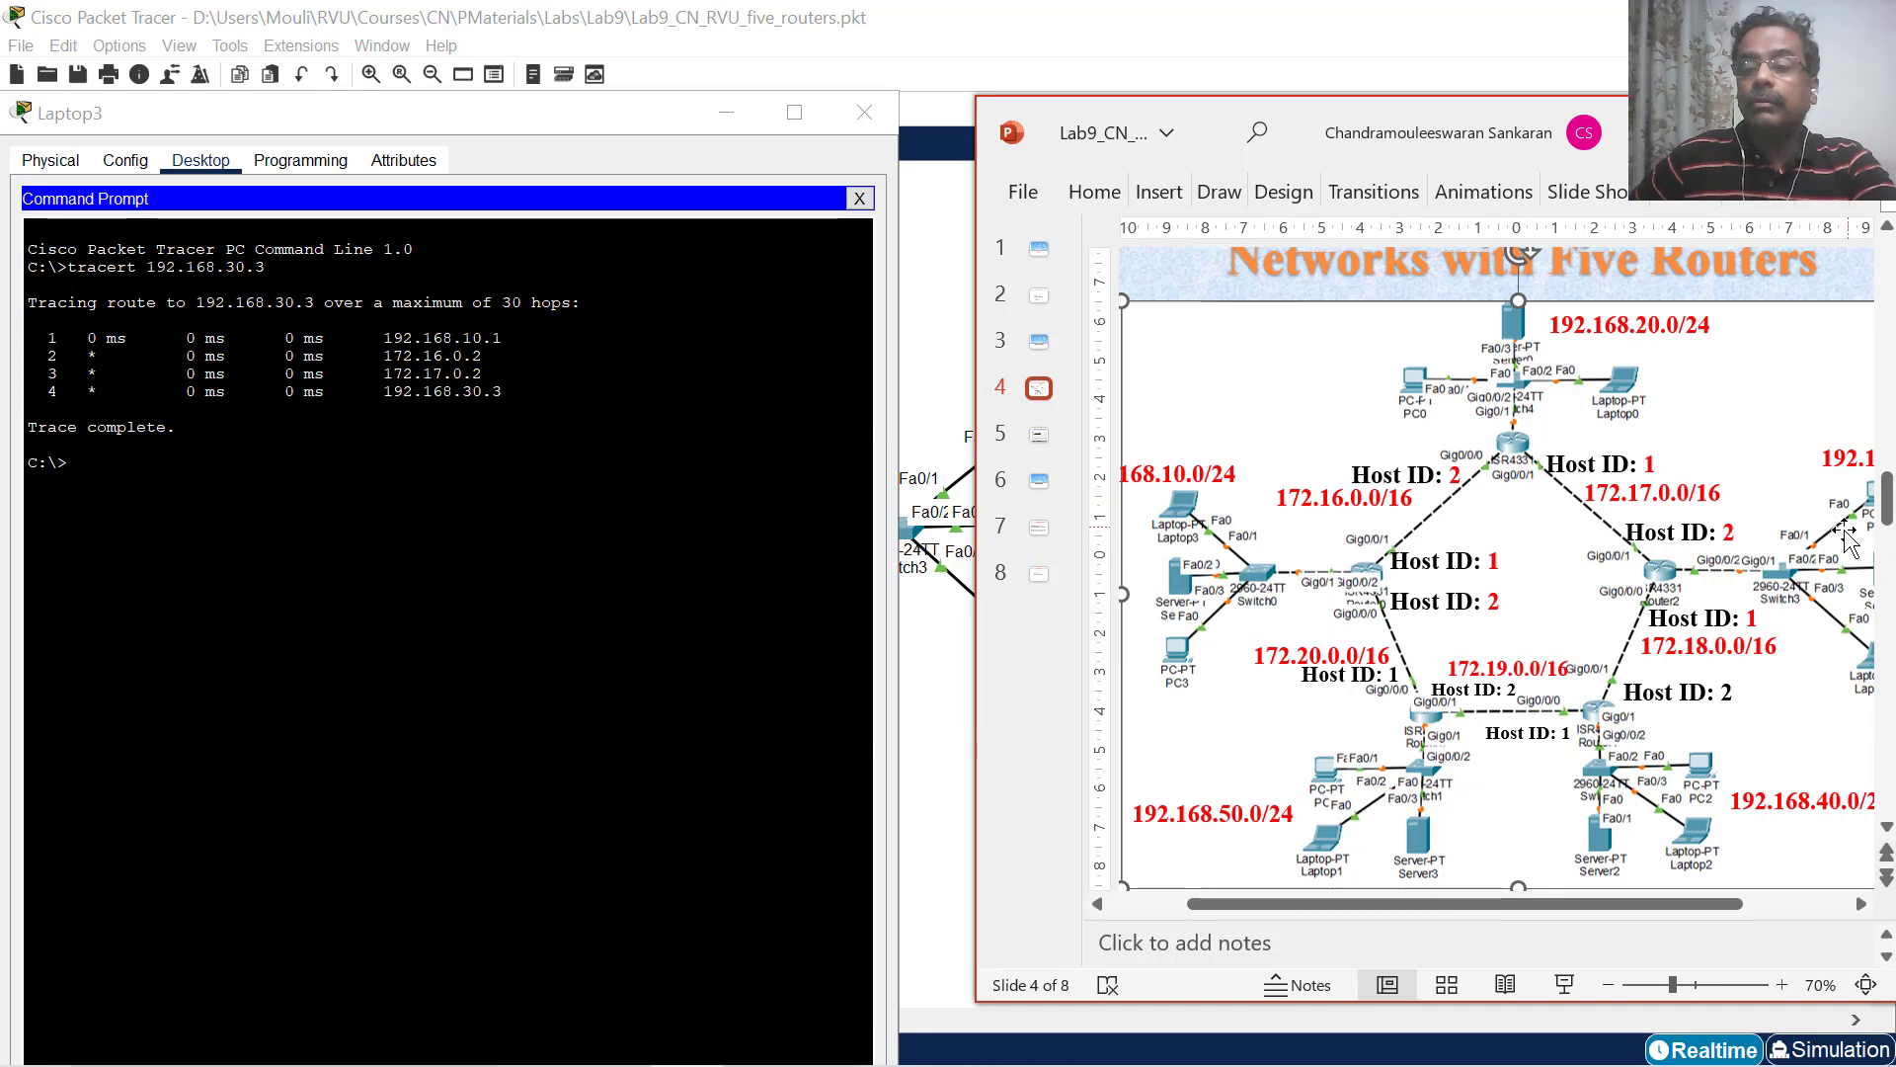
{"action": "left_click_drag", "start_coordinate": [1645, 904], "coordinate": [1751, 904]}
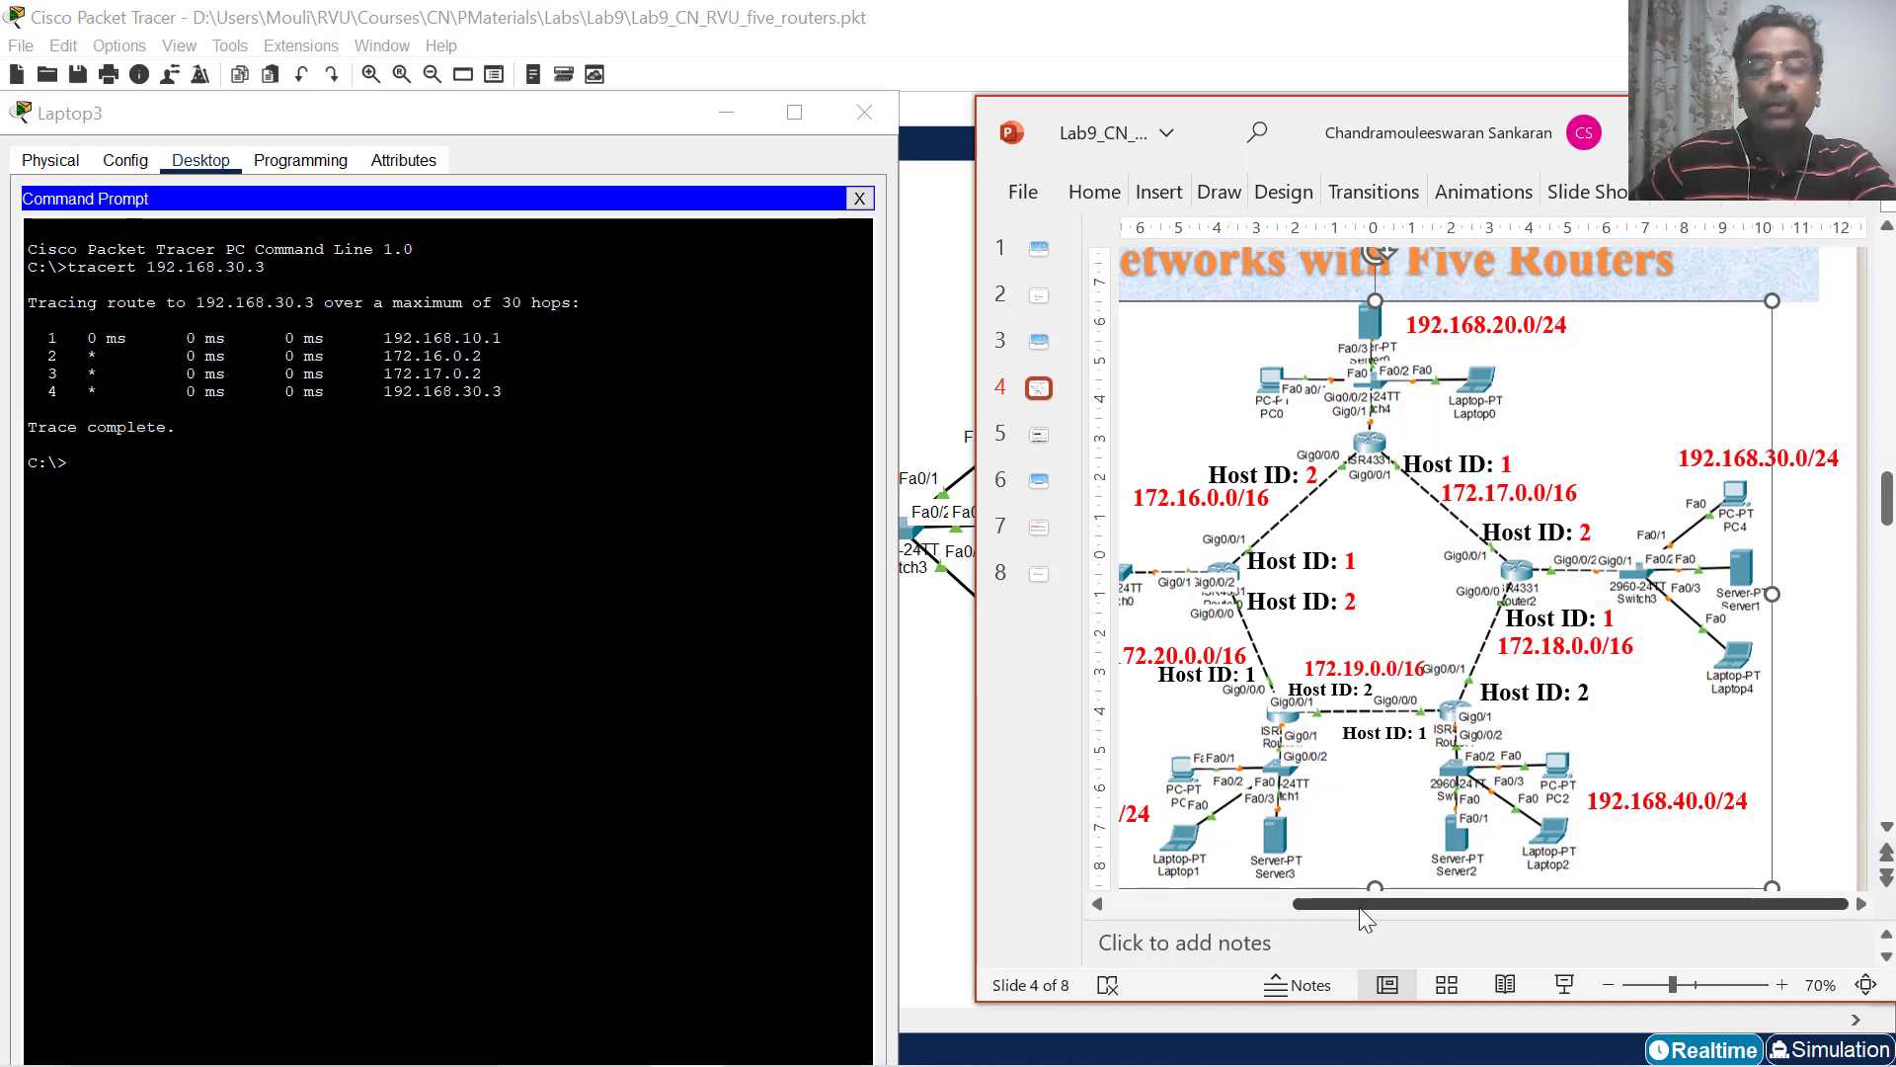
{"action": "left_click_drag", "start_coordinate": [1359, 906], "coordinate": [1054, 916]}
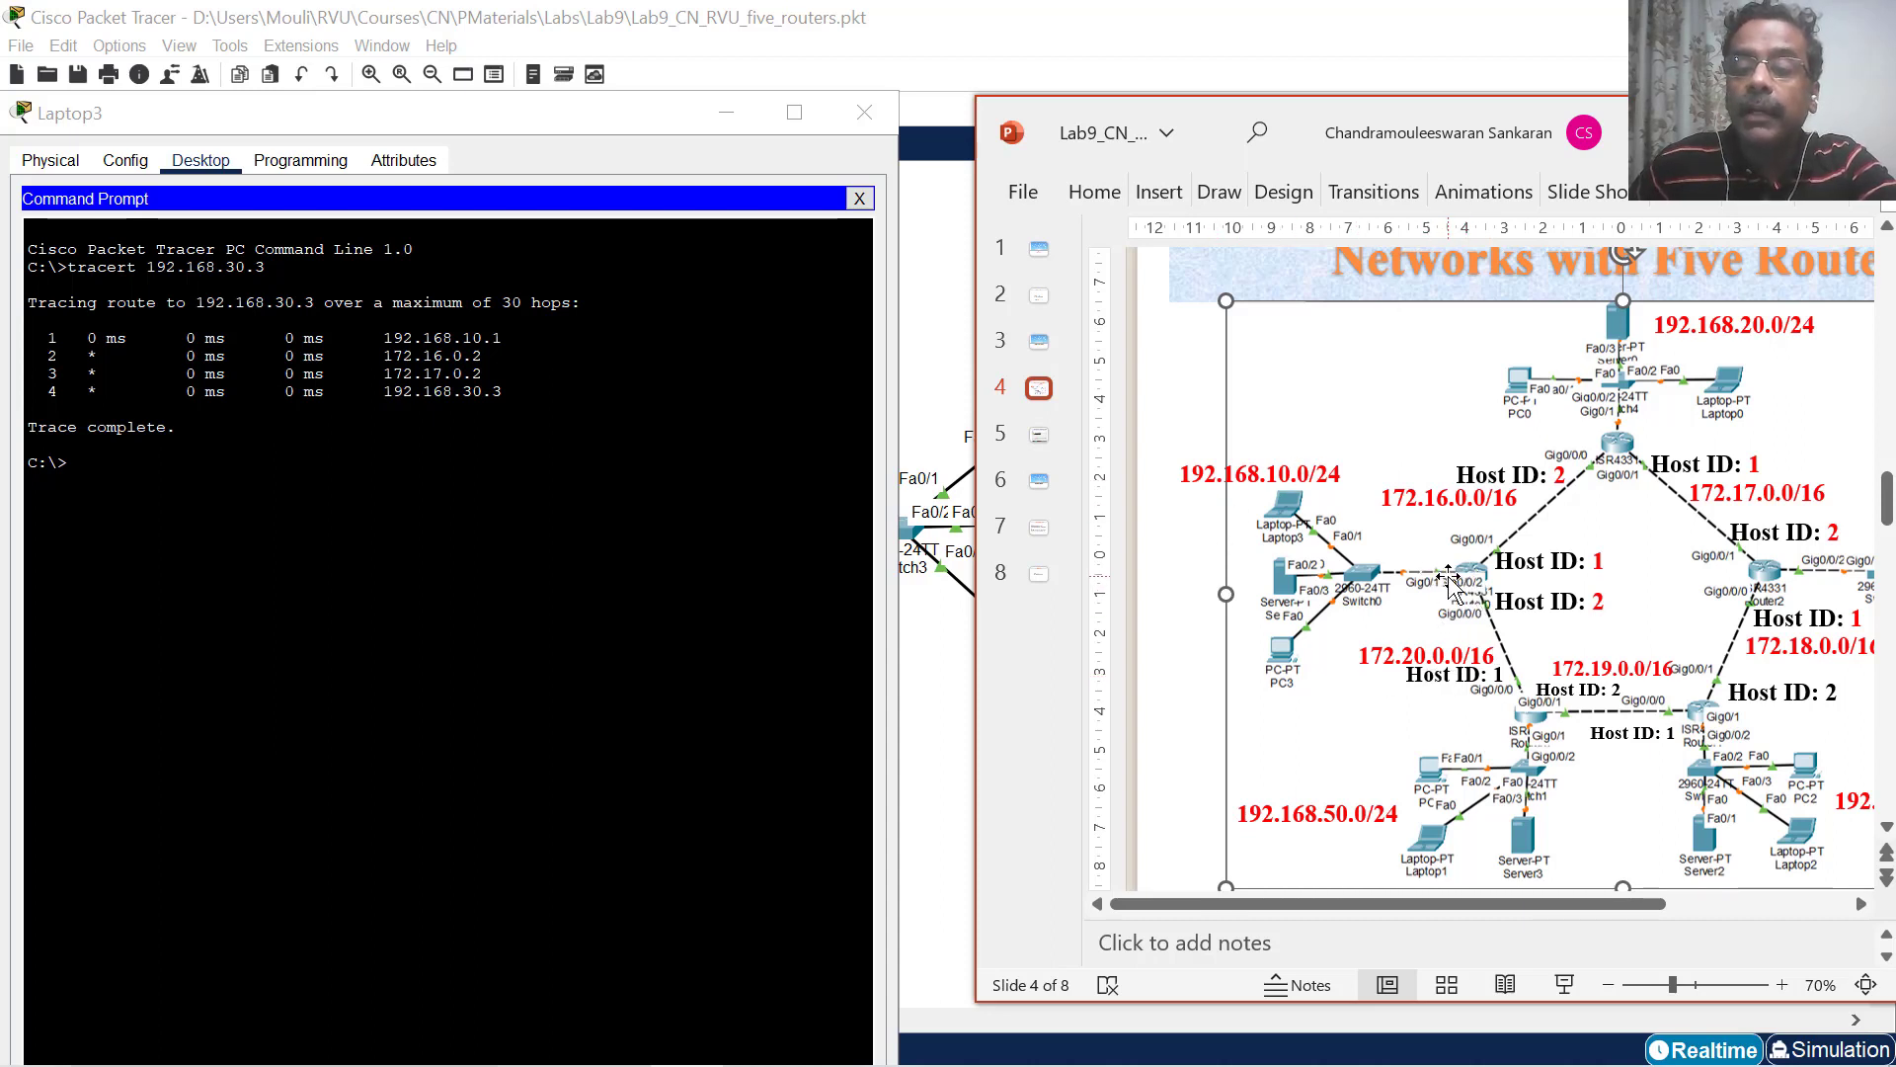
{"action": "left_click", "coordinate": [1300, 473]}
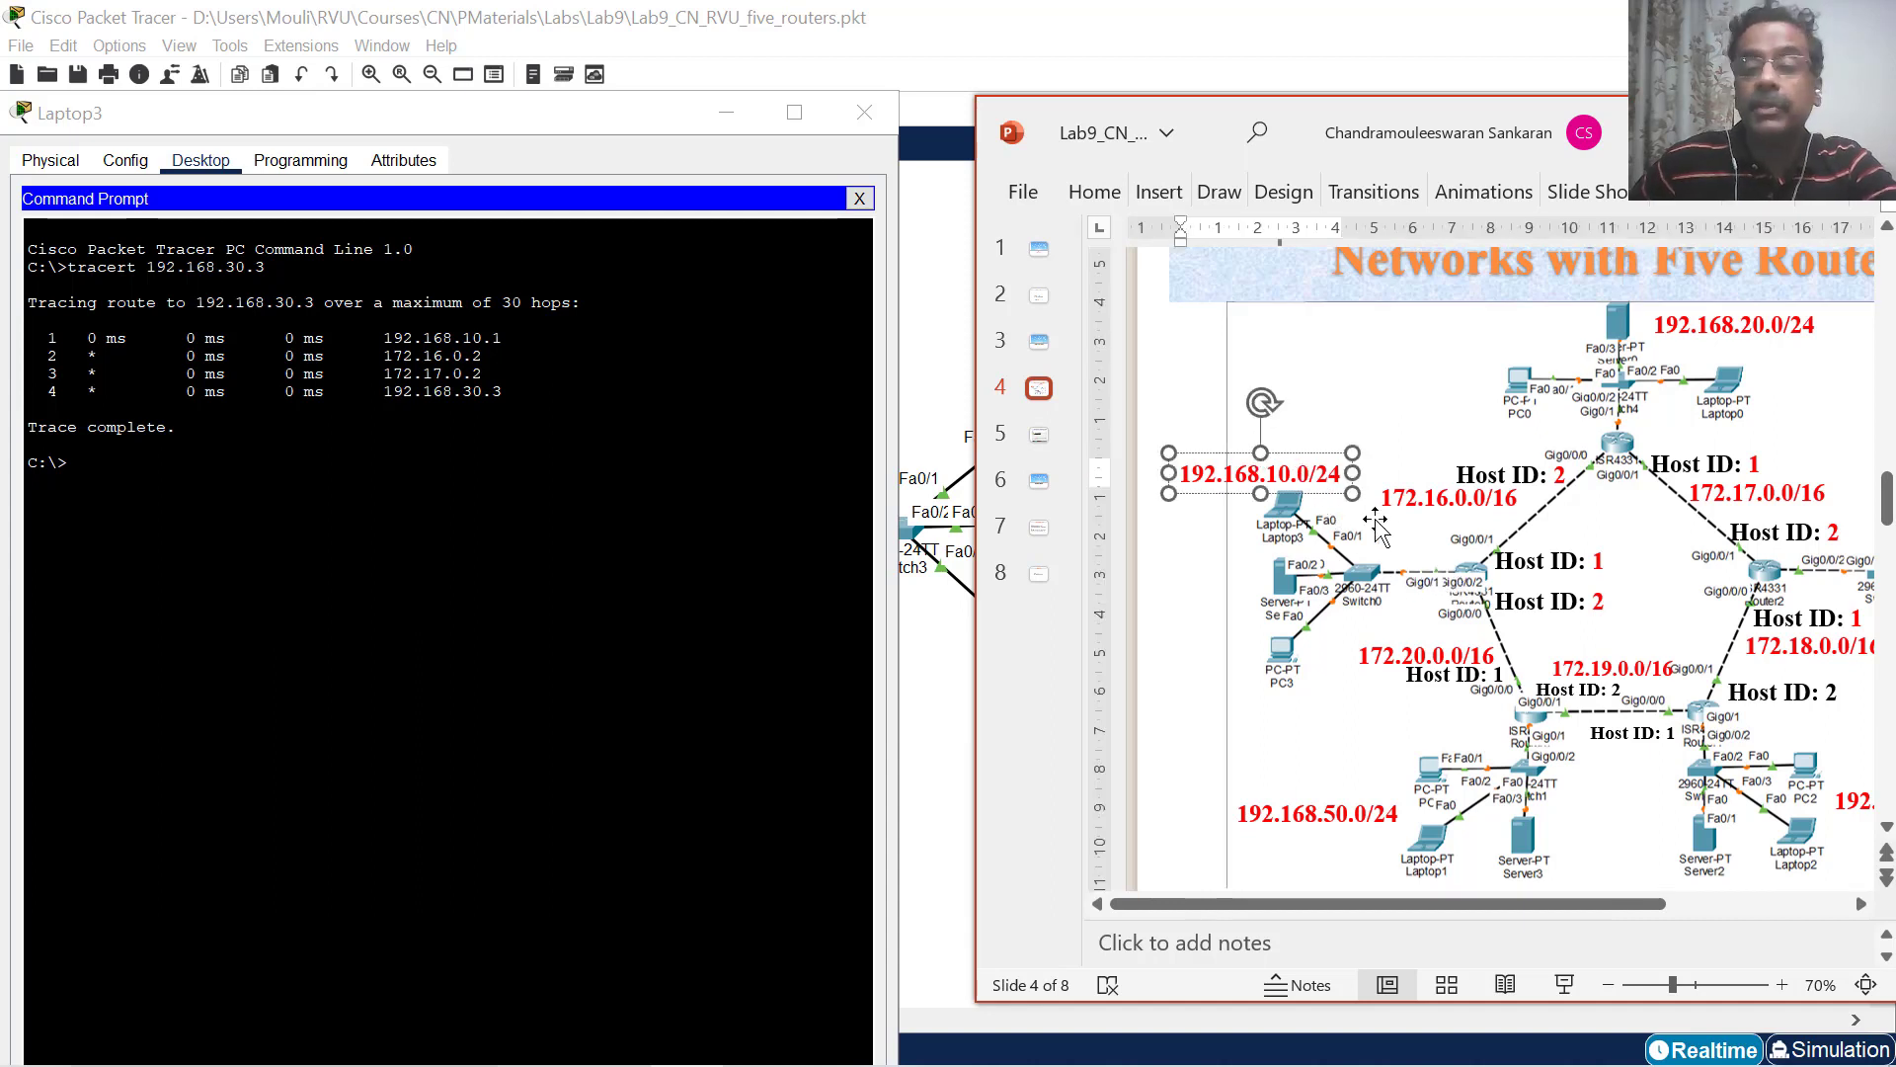
{"action": "left_click", "coordinate": [1481, 575]}
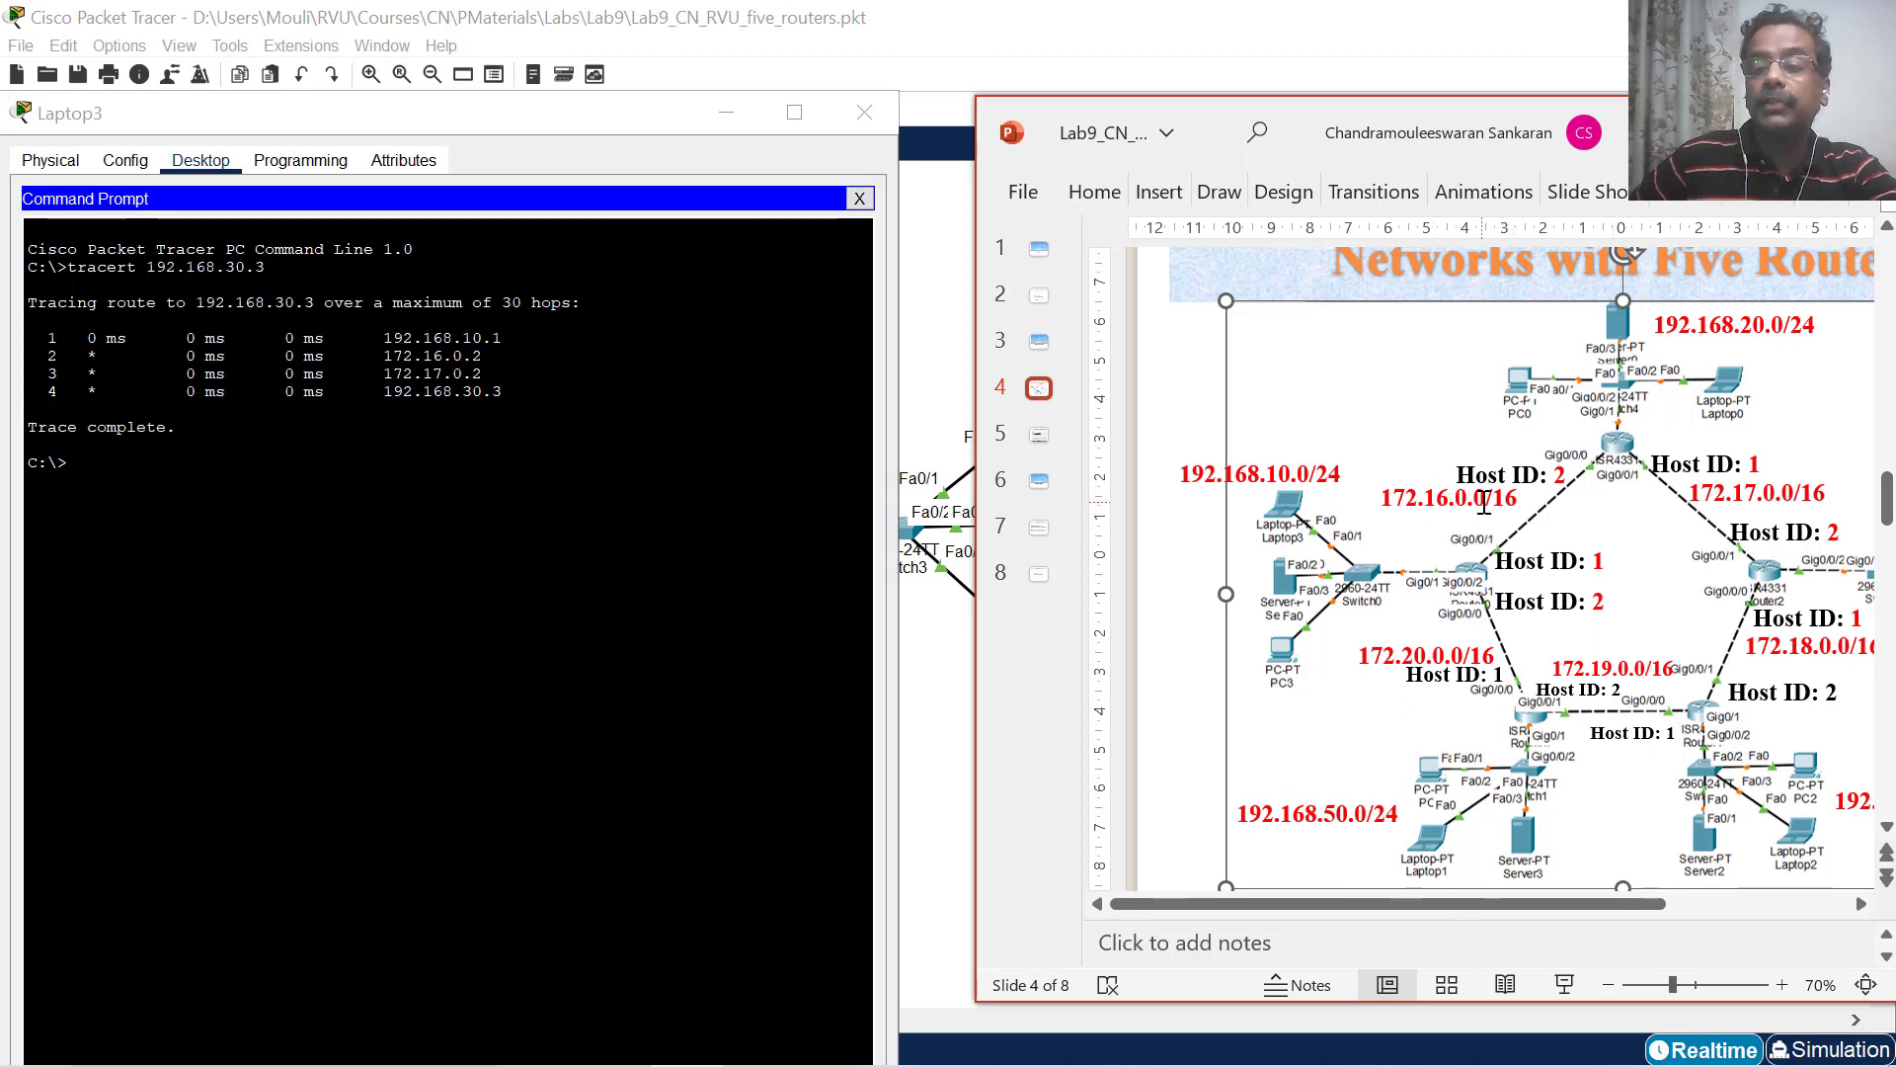
Match the trace hops 172.16.0.2 and 172.17.0.2 with the corresponding network and host ID labels in the diagram.
{"action": "left_click", "coordinate": [1555, 477]}
{"action": "left_click_drag", "start_coordinate": [483, 356], "coordinate": [343, 356]}
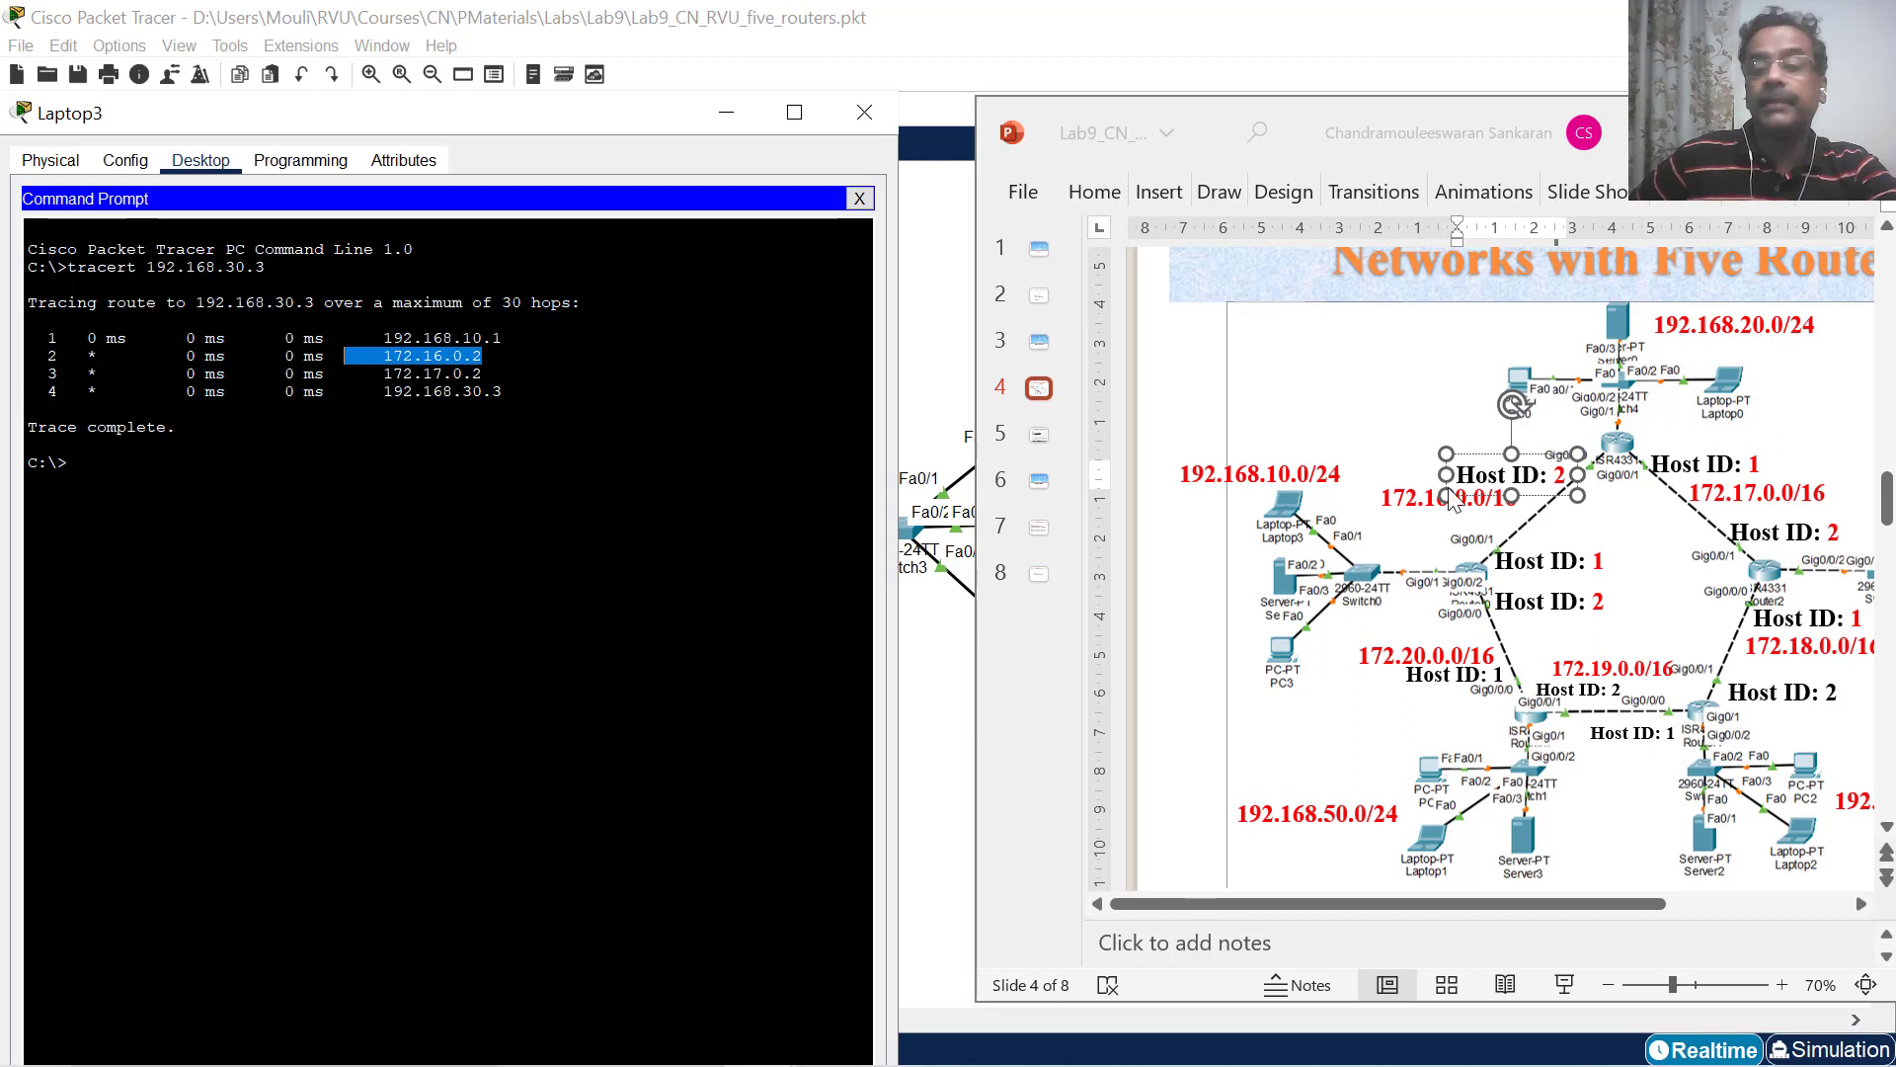
{"action": "left_click", "coordinate": [1597, 452]}
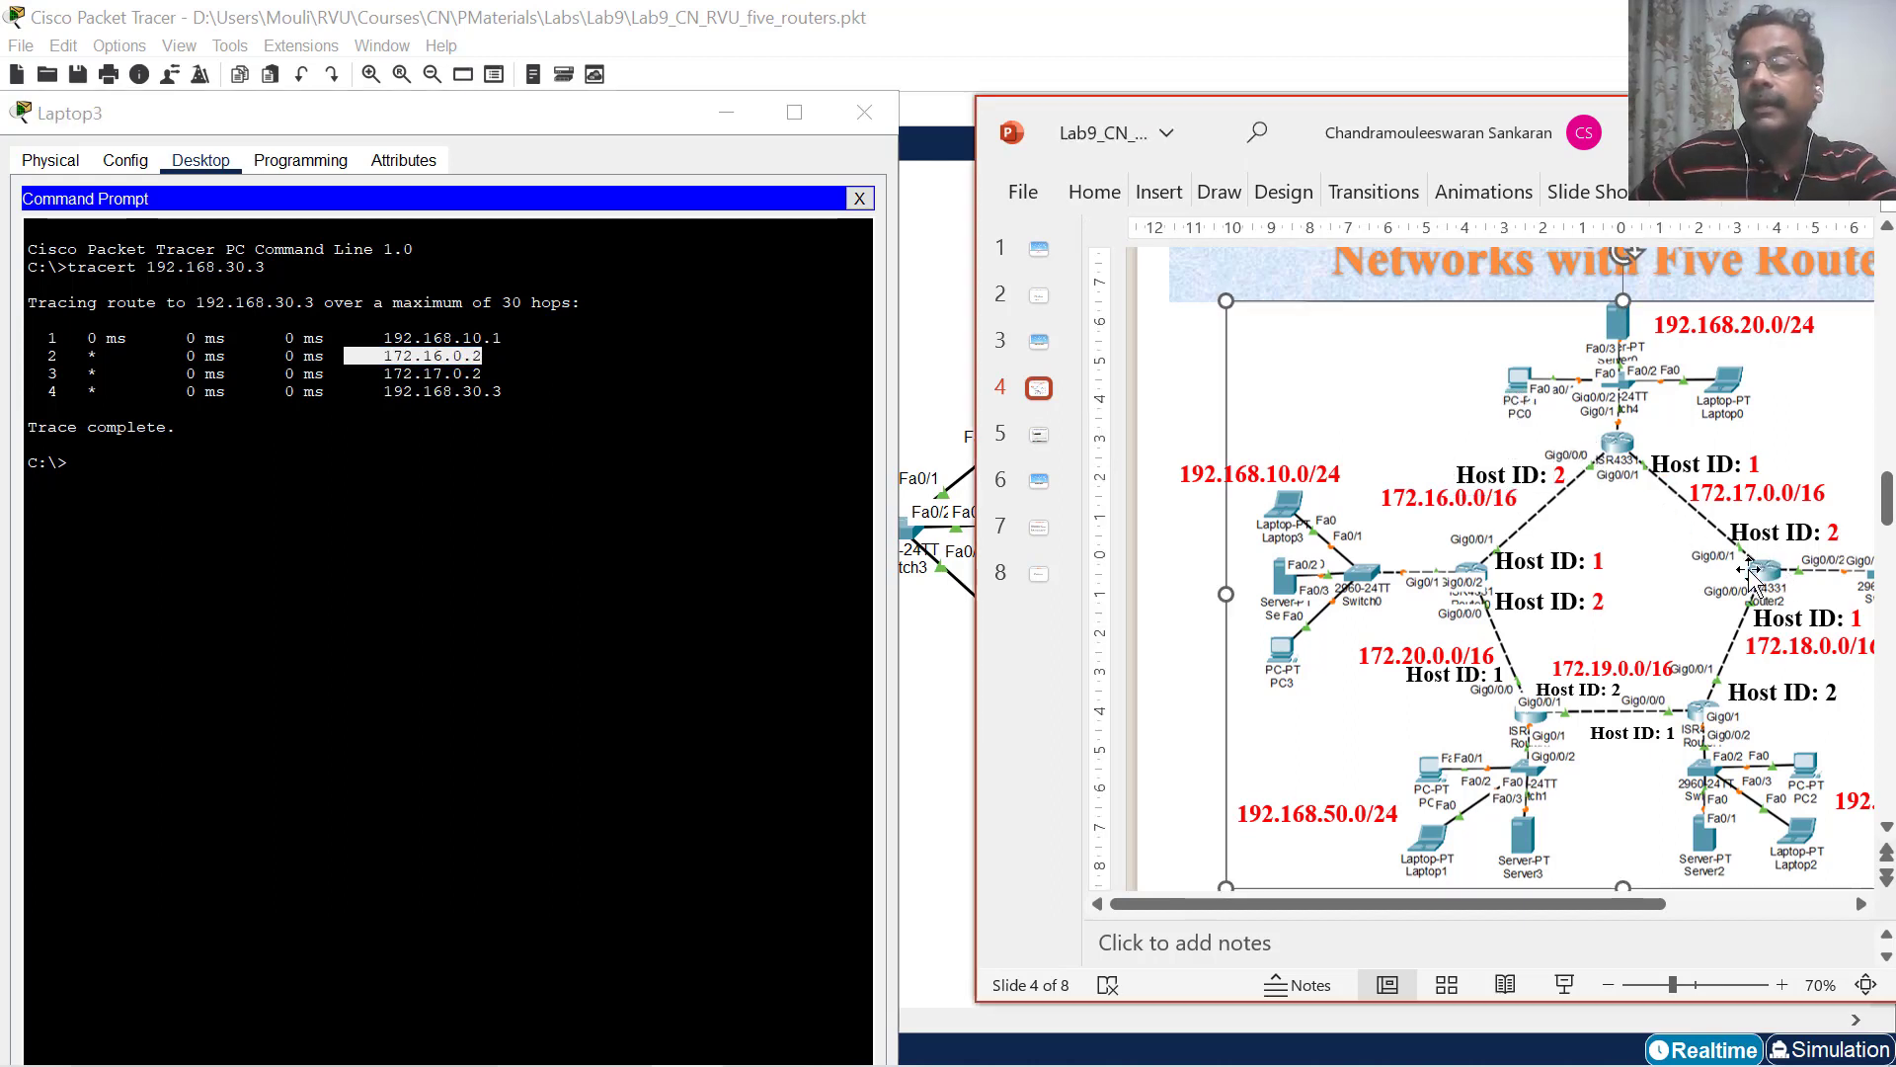
{"action": "double_click", "coordinate": [1833, 533]}
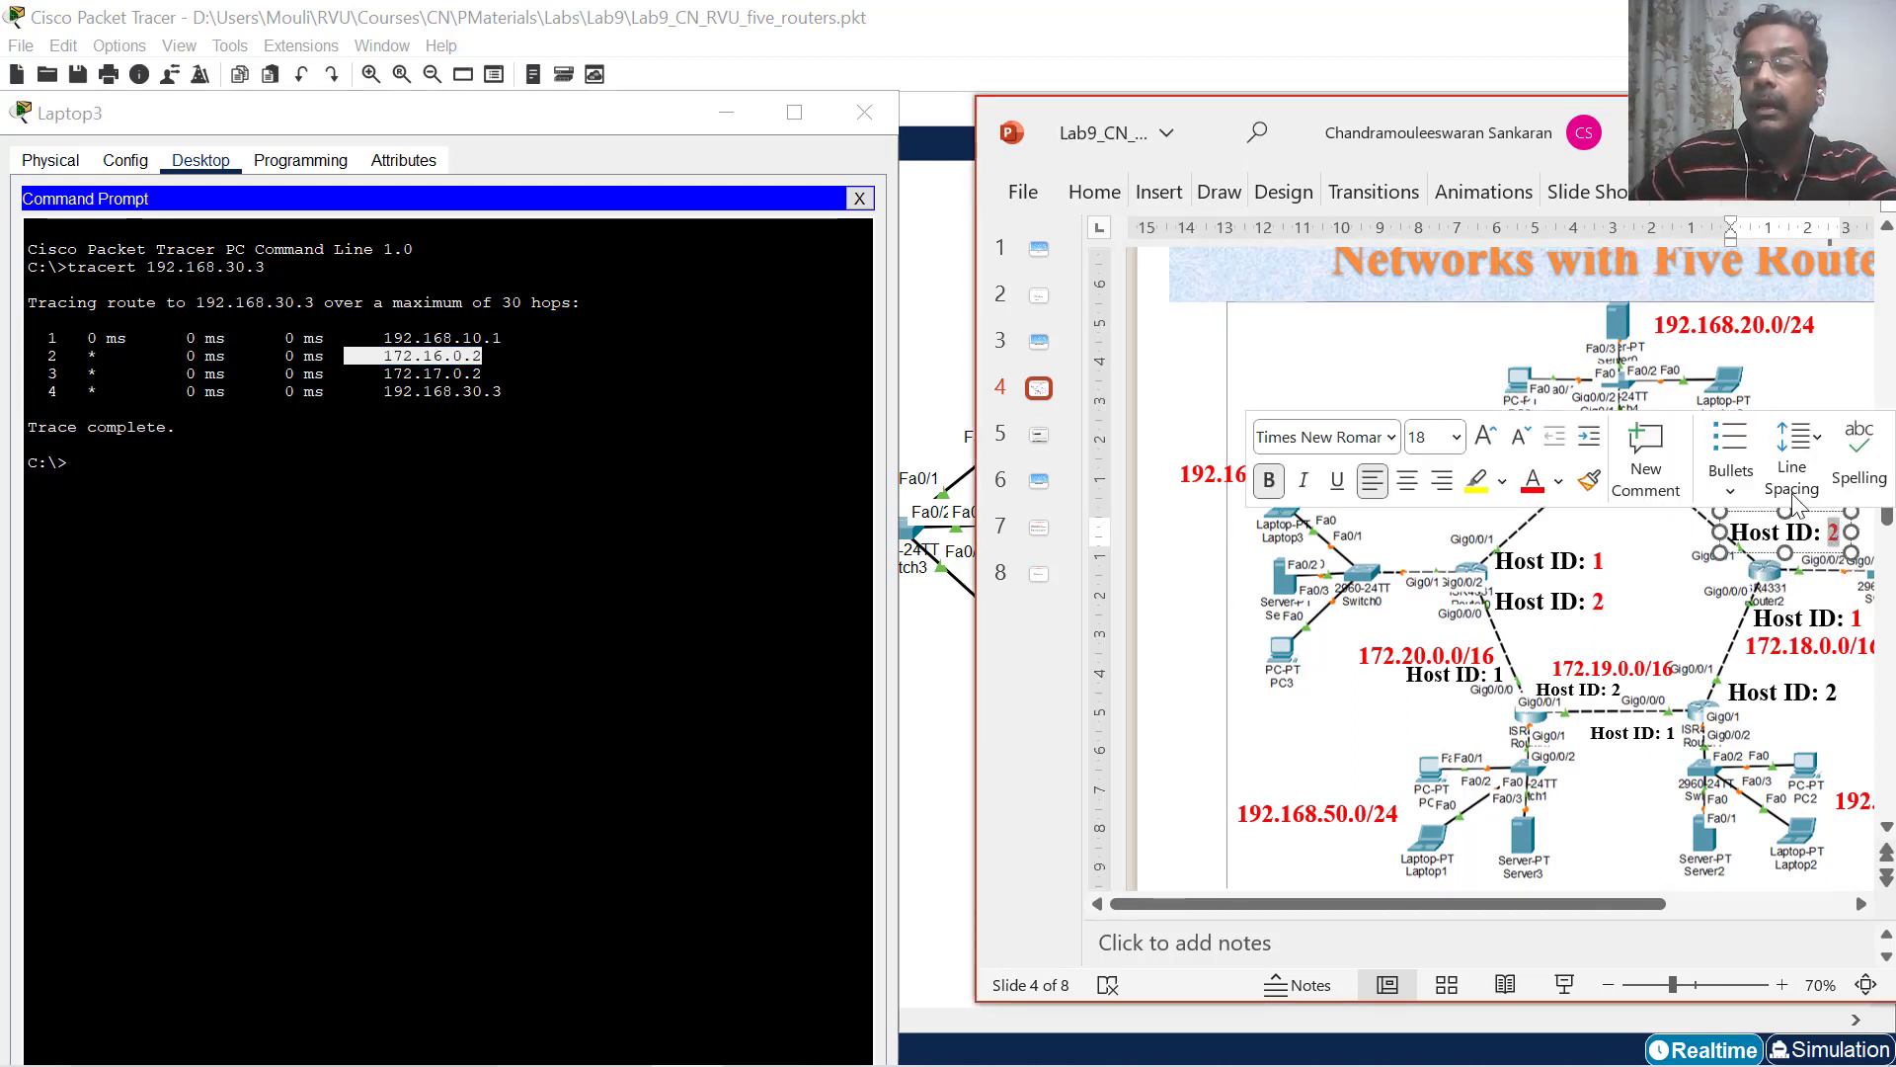
{"action": "left_click", "coordinate": [1758, 492]}
{"action": "left_click_drag", "start_coordinate": [483, 374], "coordinate": [374, 373]}
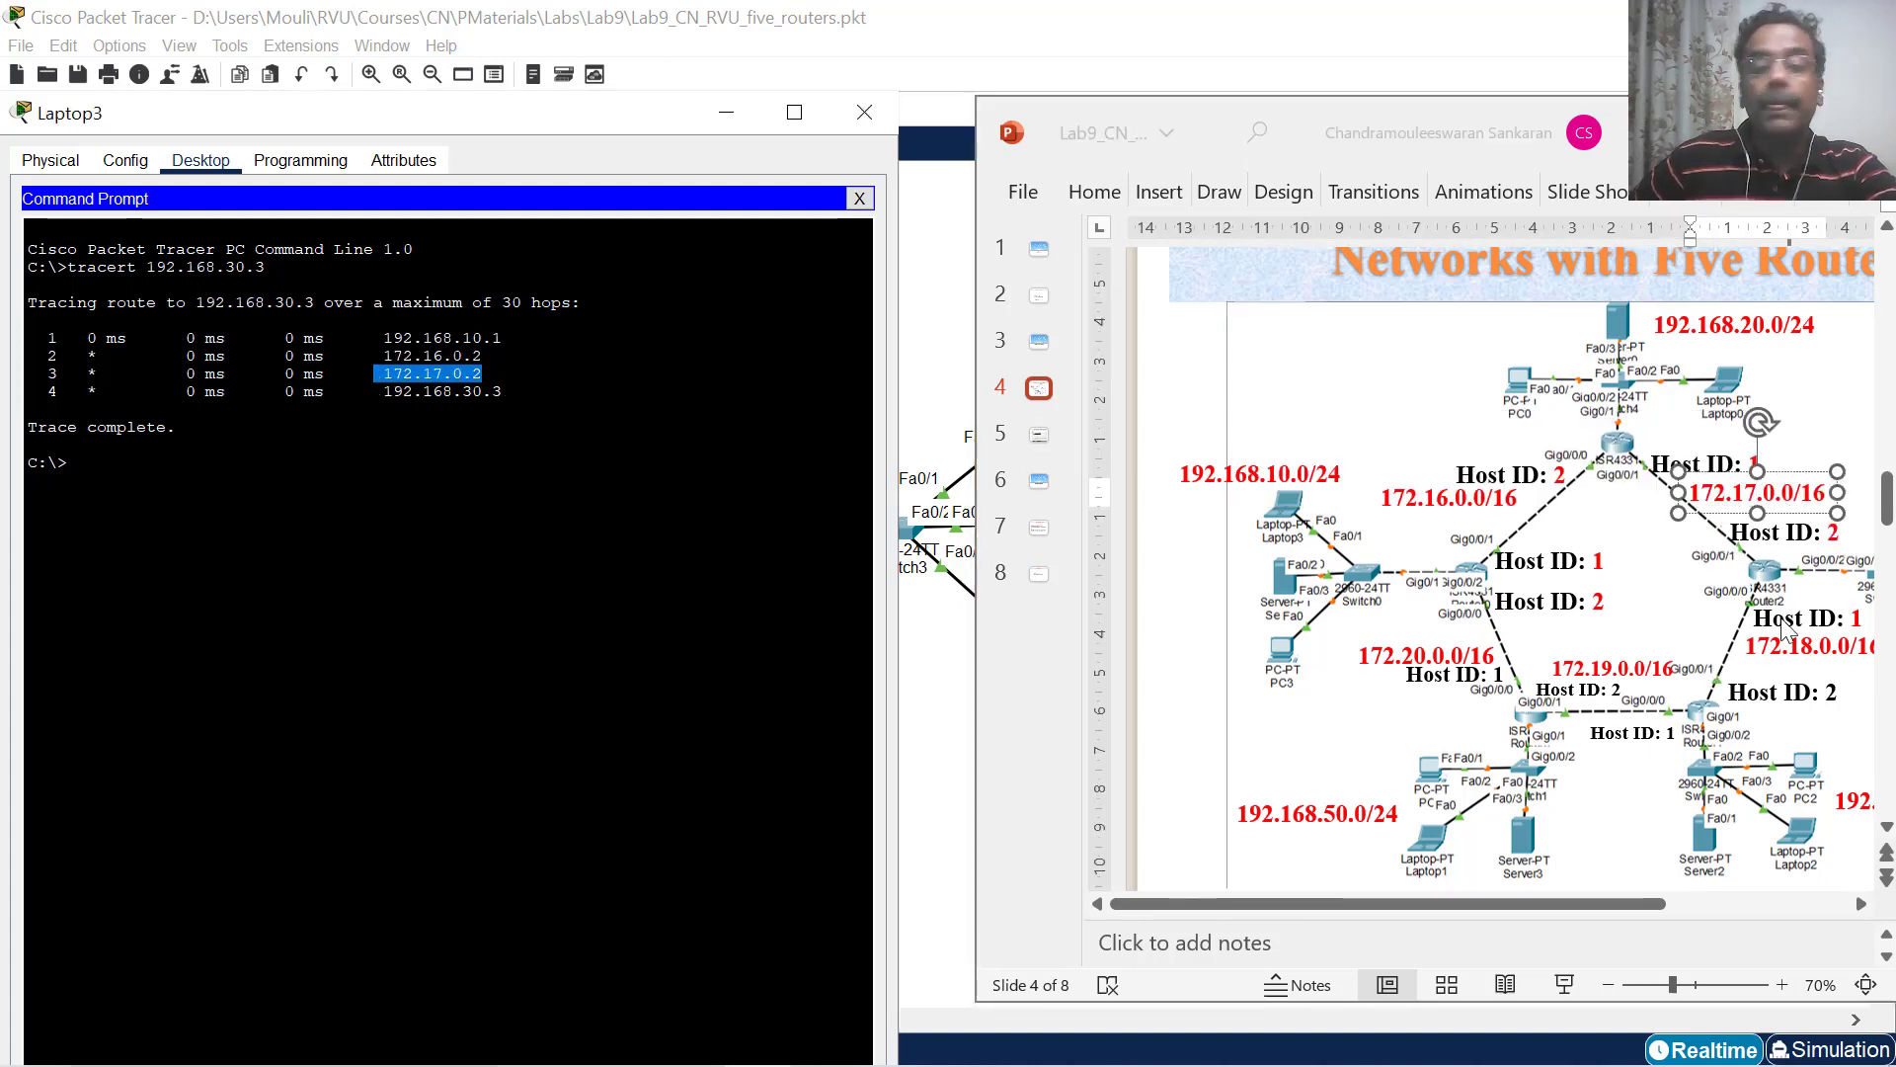
{"action": "left_click", "coordinate": [1785, 590]}
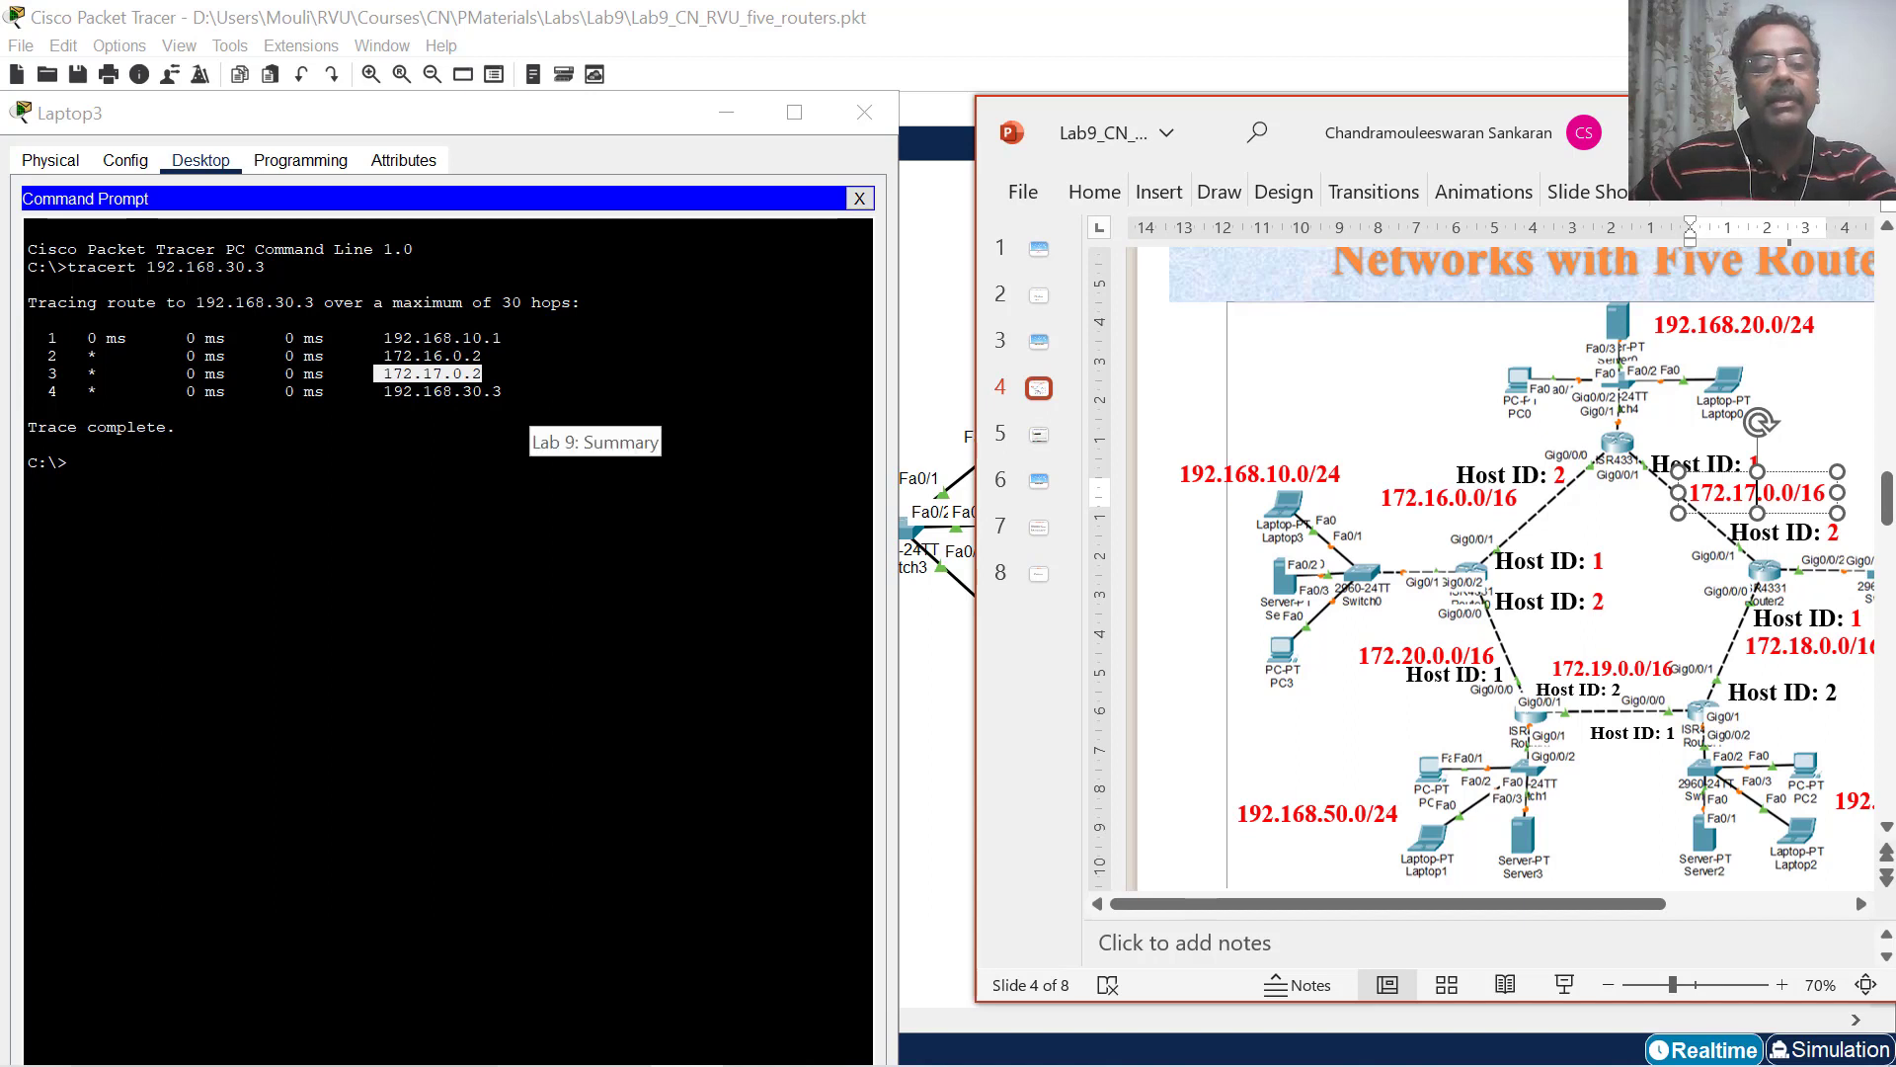
Trace the route to 192.168.40.3 with tracert in Laptop3's command prompt, and close the Laptop3 window.
{"action": "left_click", "coordinate": [502, 392]}
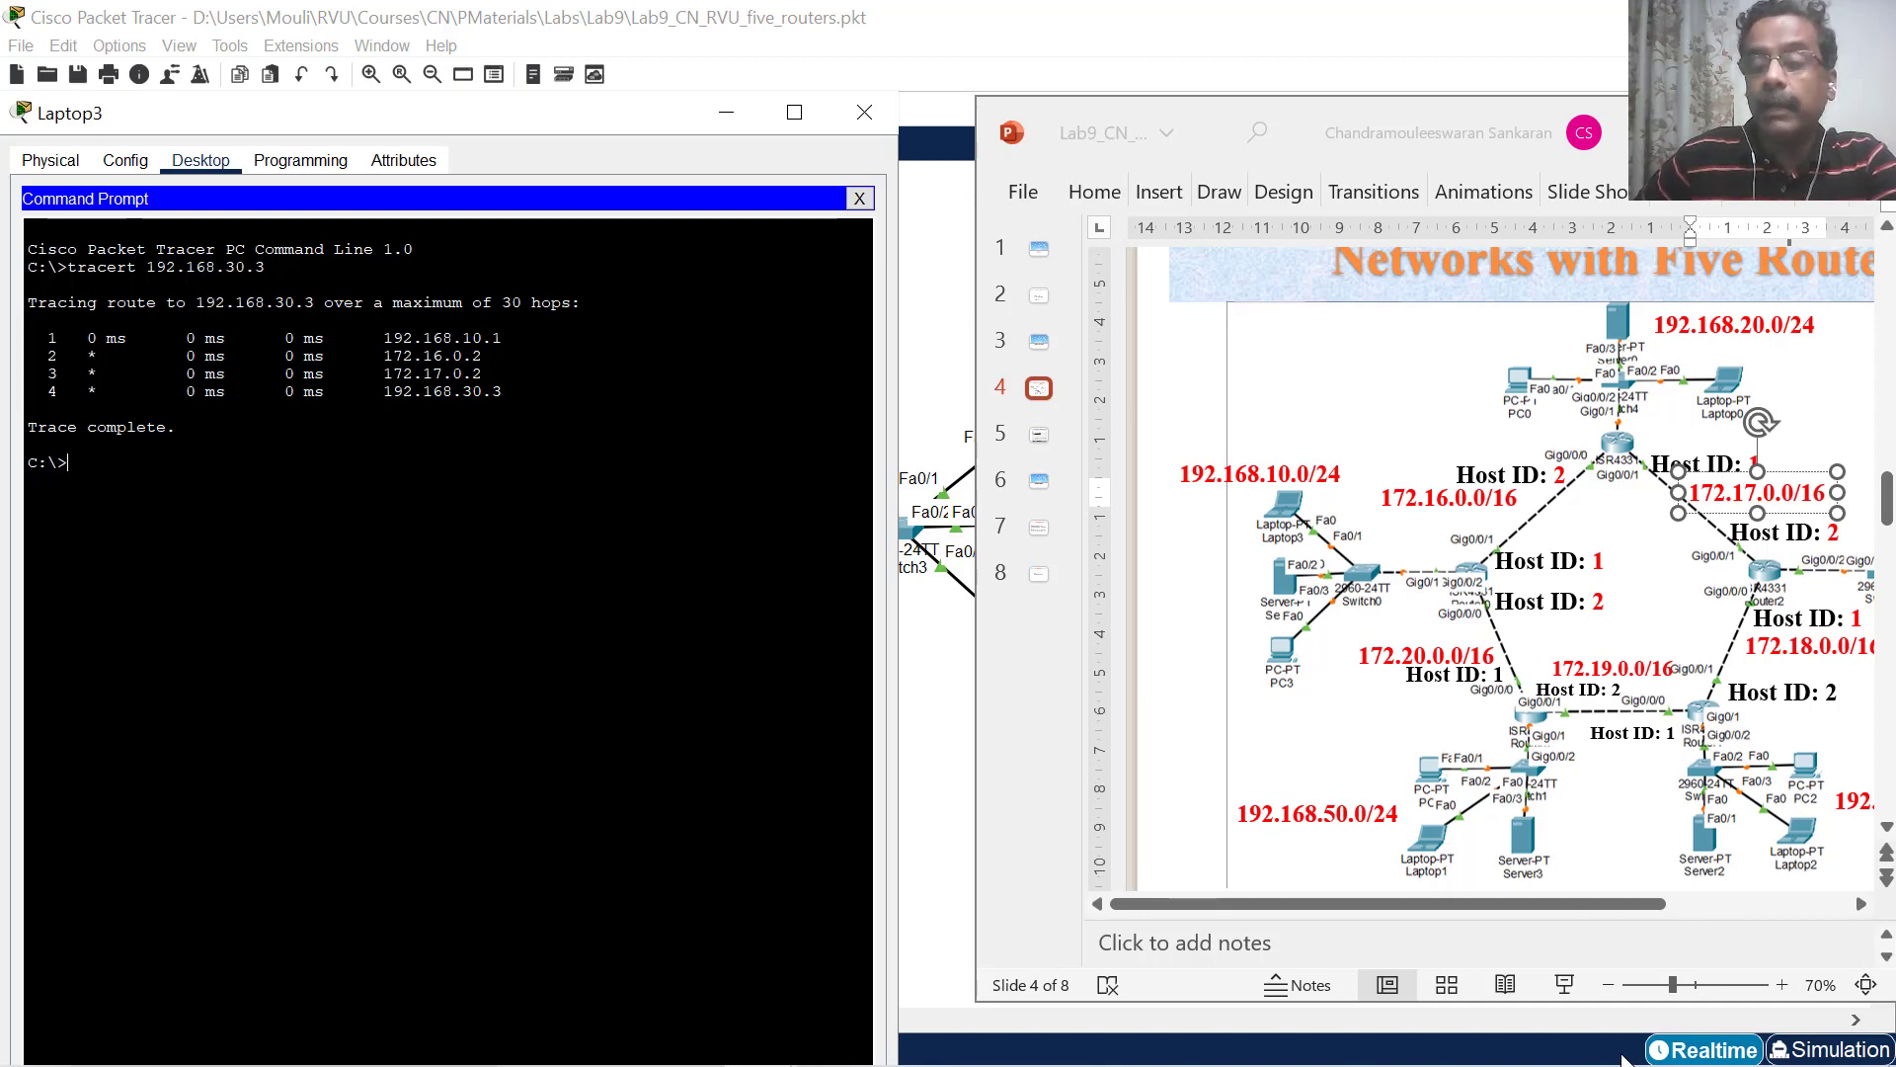
{"action": "left_click", "coordinate": [1561, 905]}
{"action": "left_click_drag", "start_coordinate": [1610, 899], "coordinate": [1442, 919]}
{"action": "left_click", "coordinate": [69, 463]}
{"action": "key", "text": "Up"}
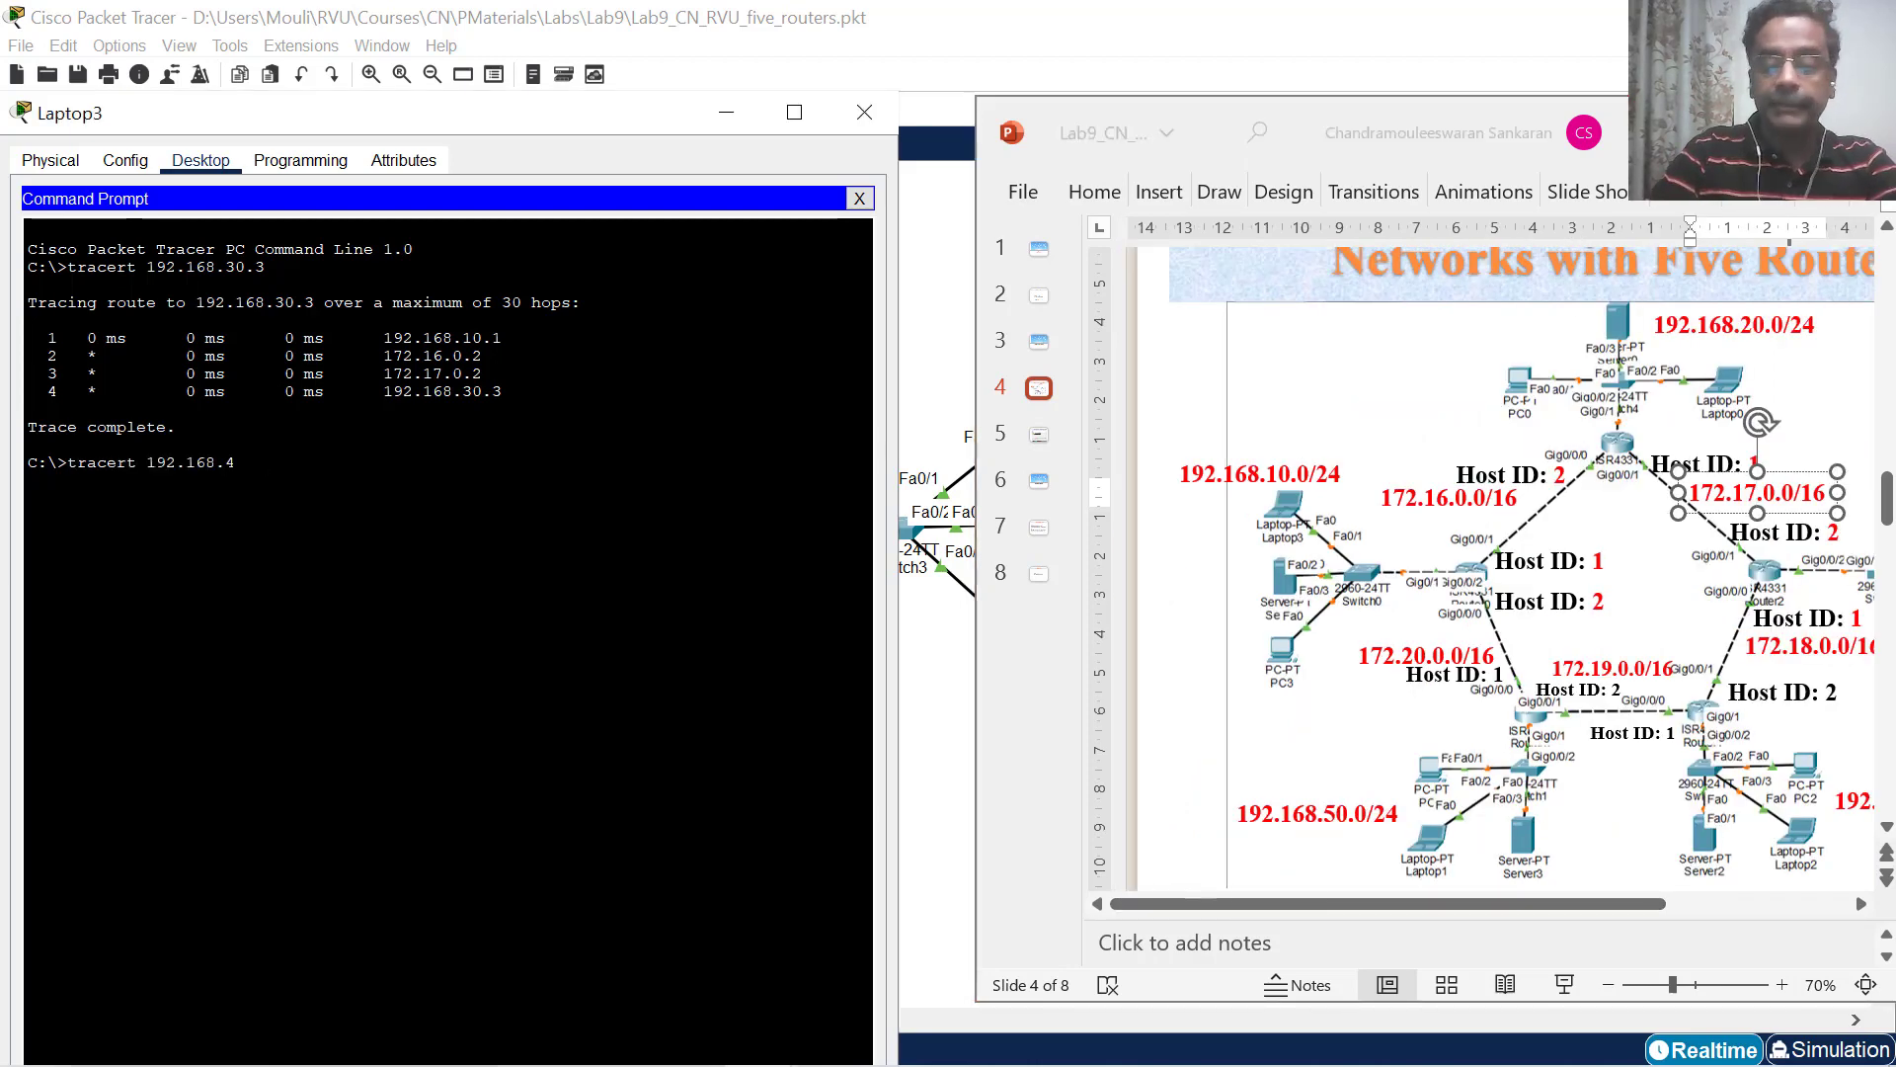
{"action": "key", "text": "Return"}
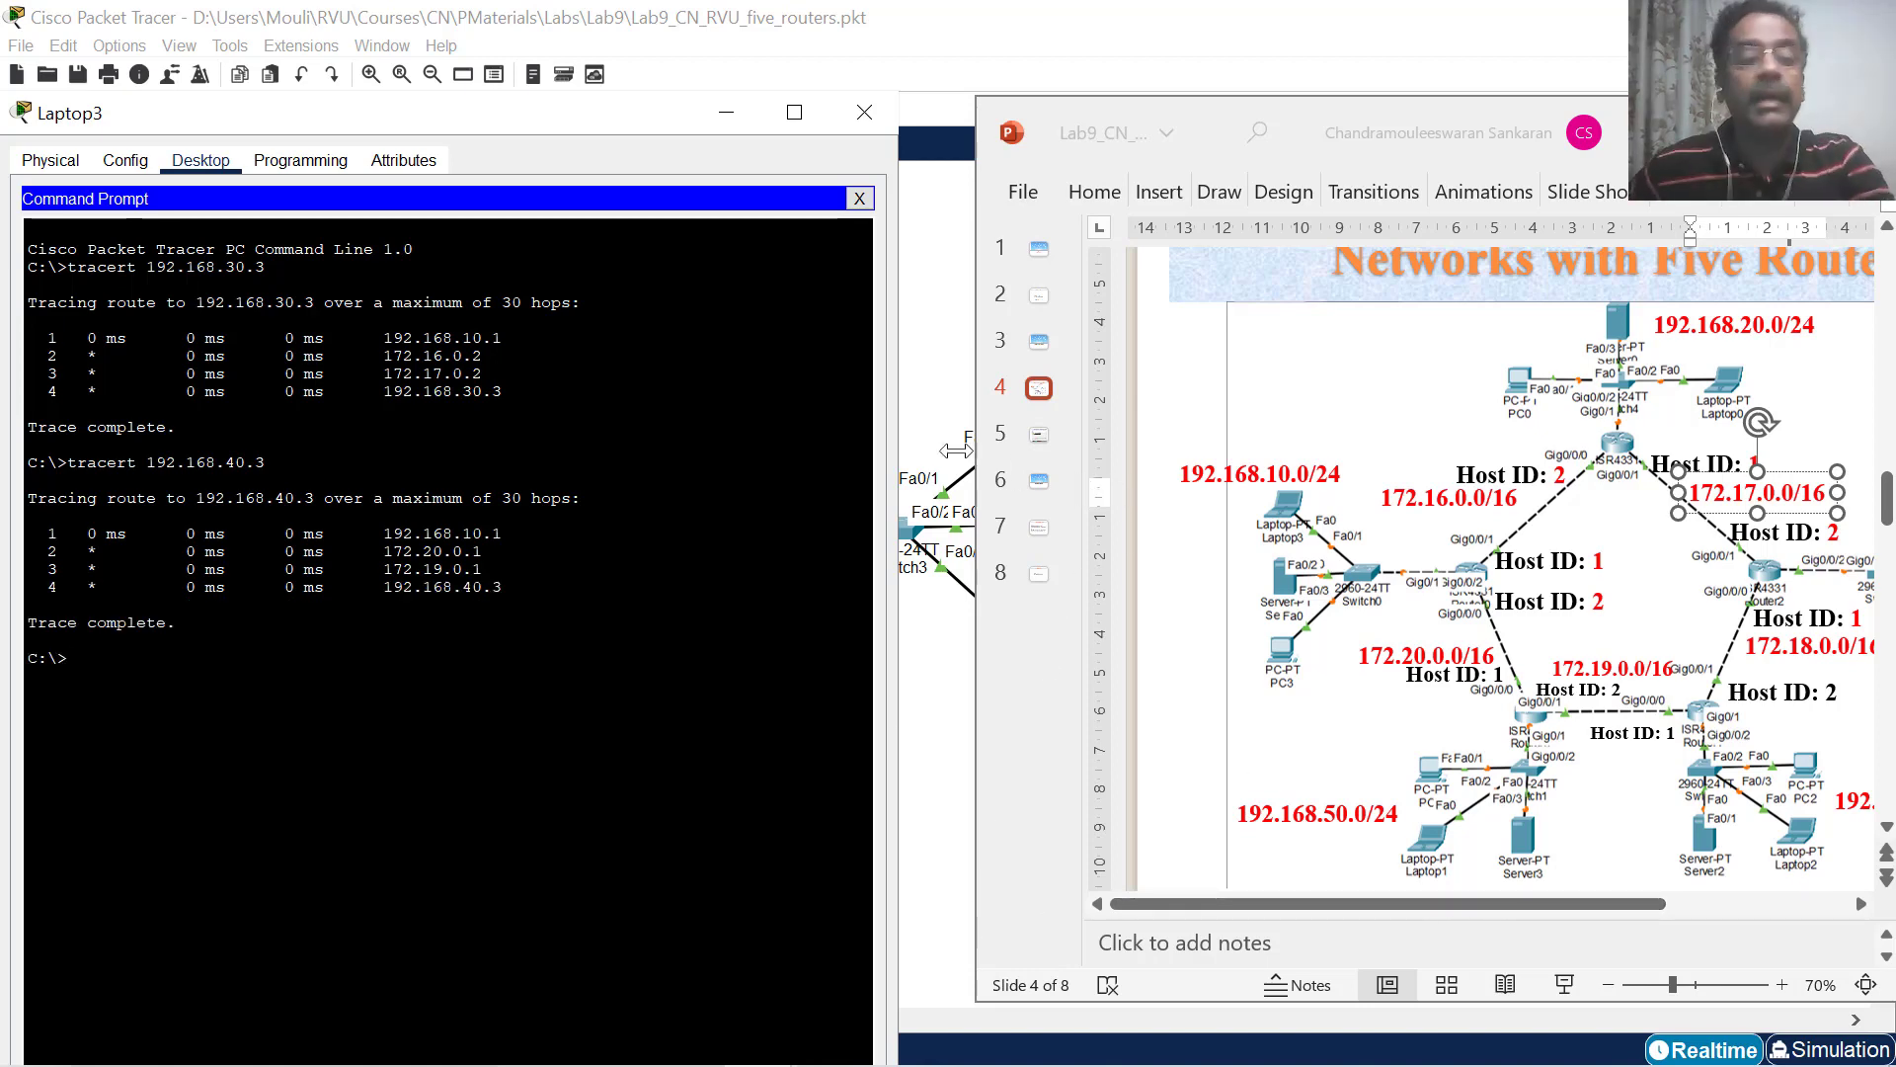
{"action": "left_click", "coordinate": [865, 112]}
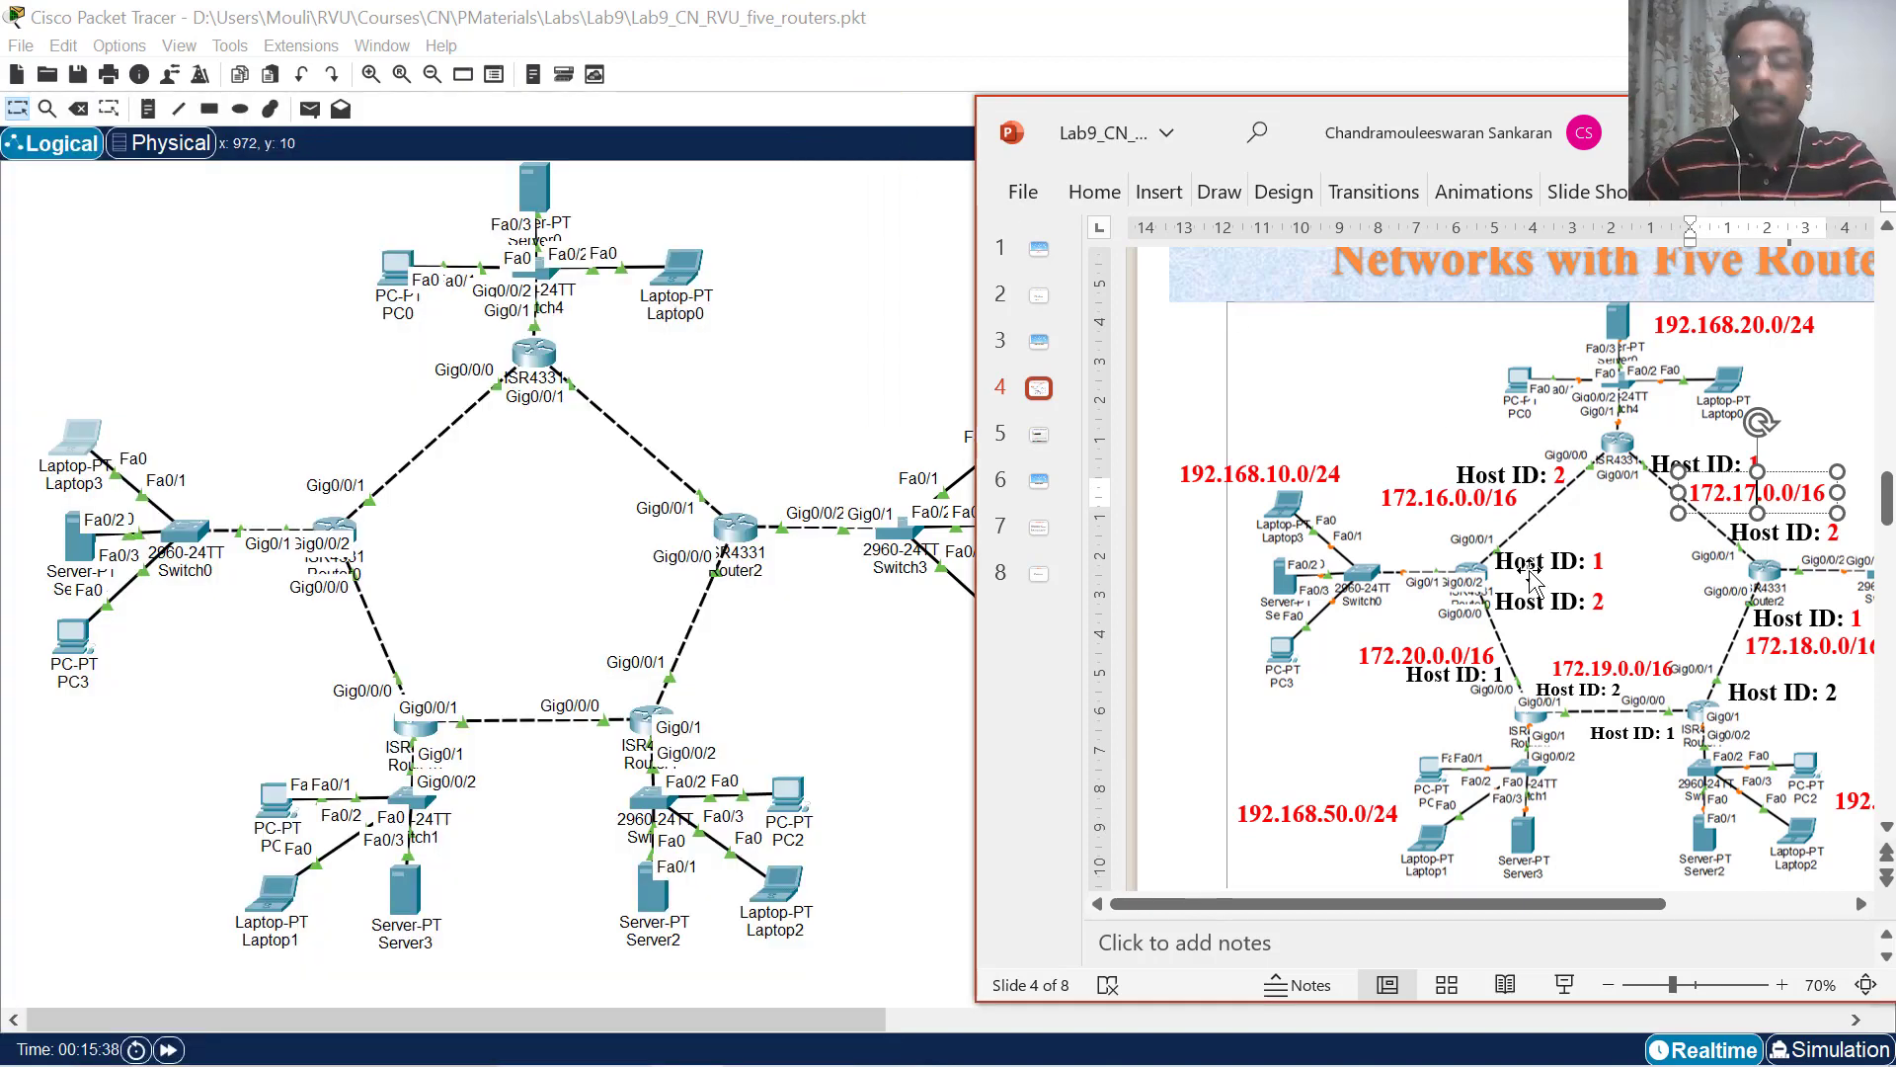
{"action": "left_click", "coordinate": [1592, 139]}
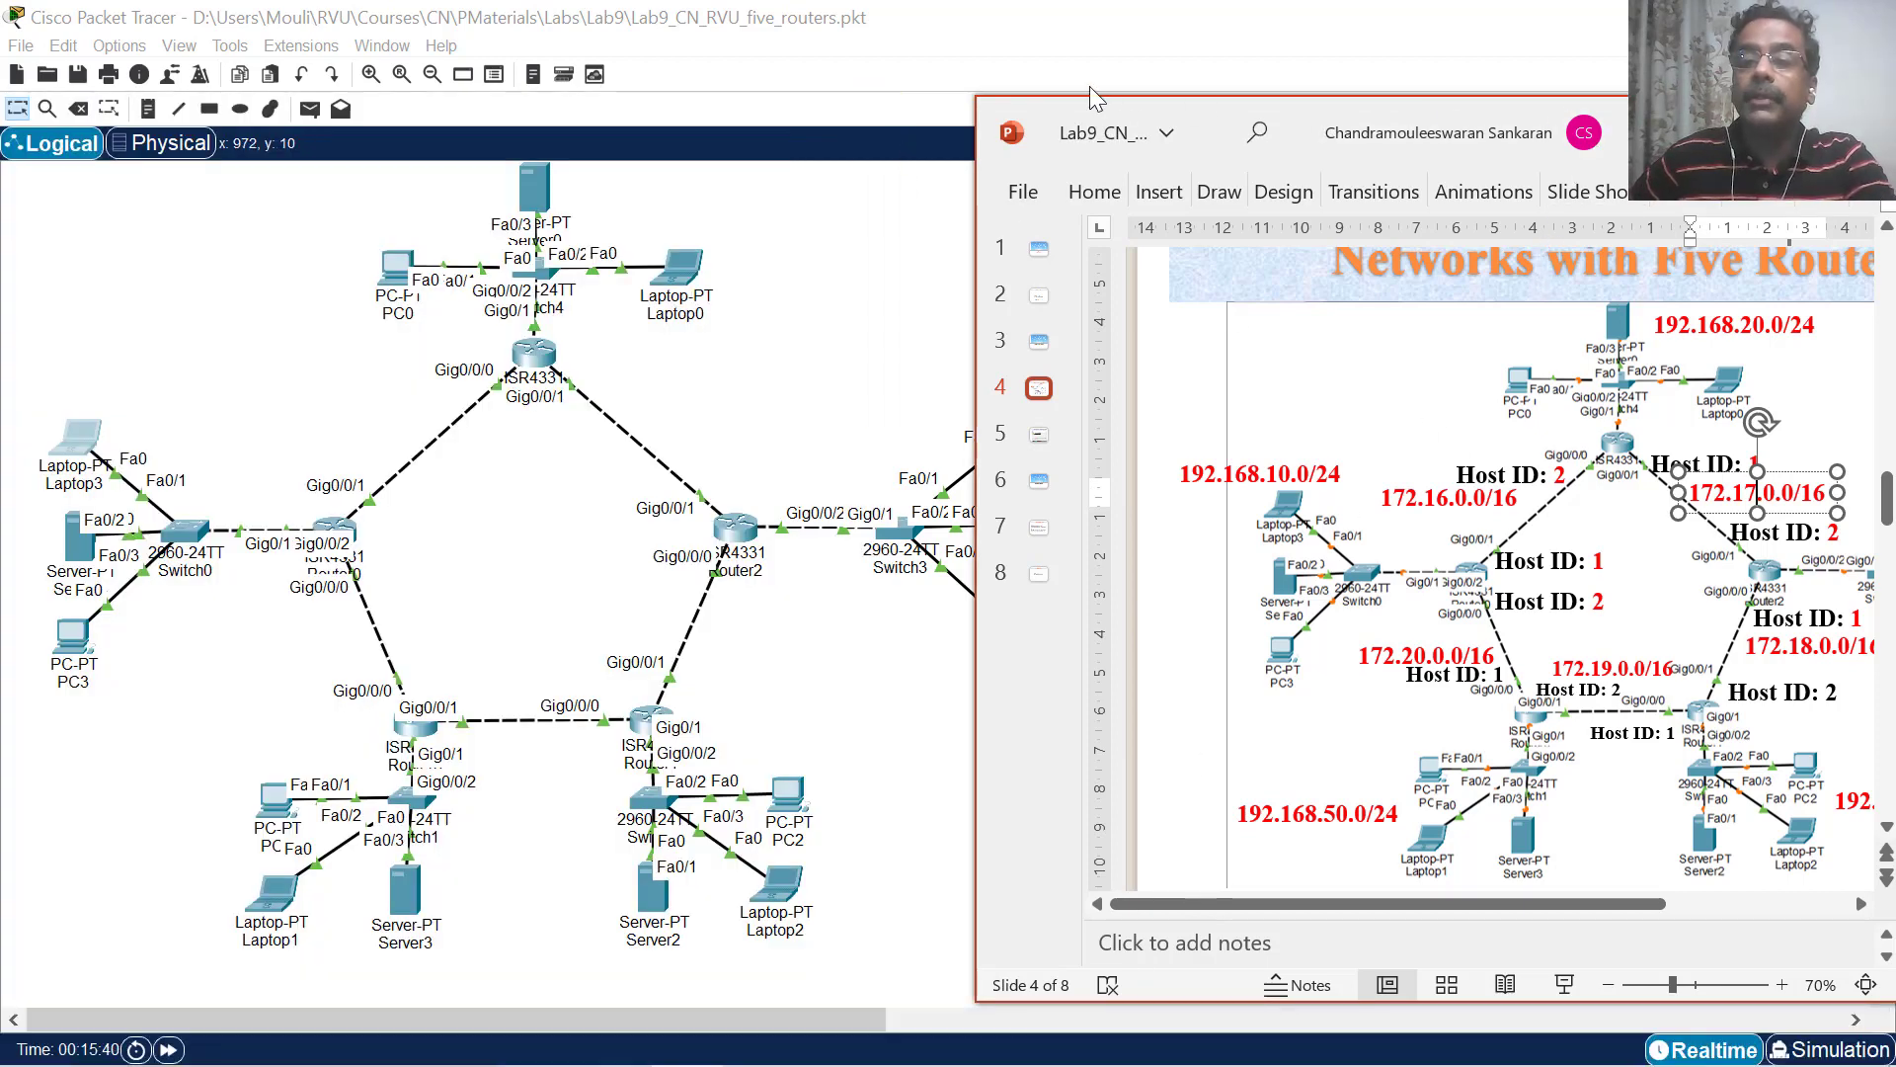
{"action": "mouse_move", "coordinate": [968, 1064]}
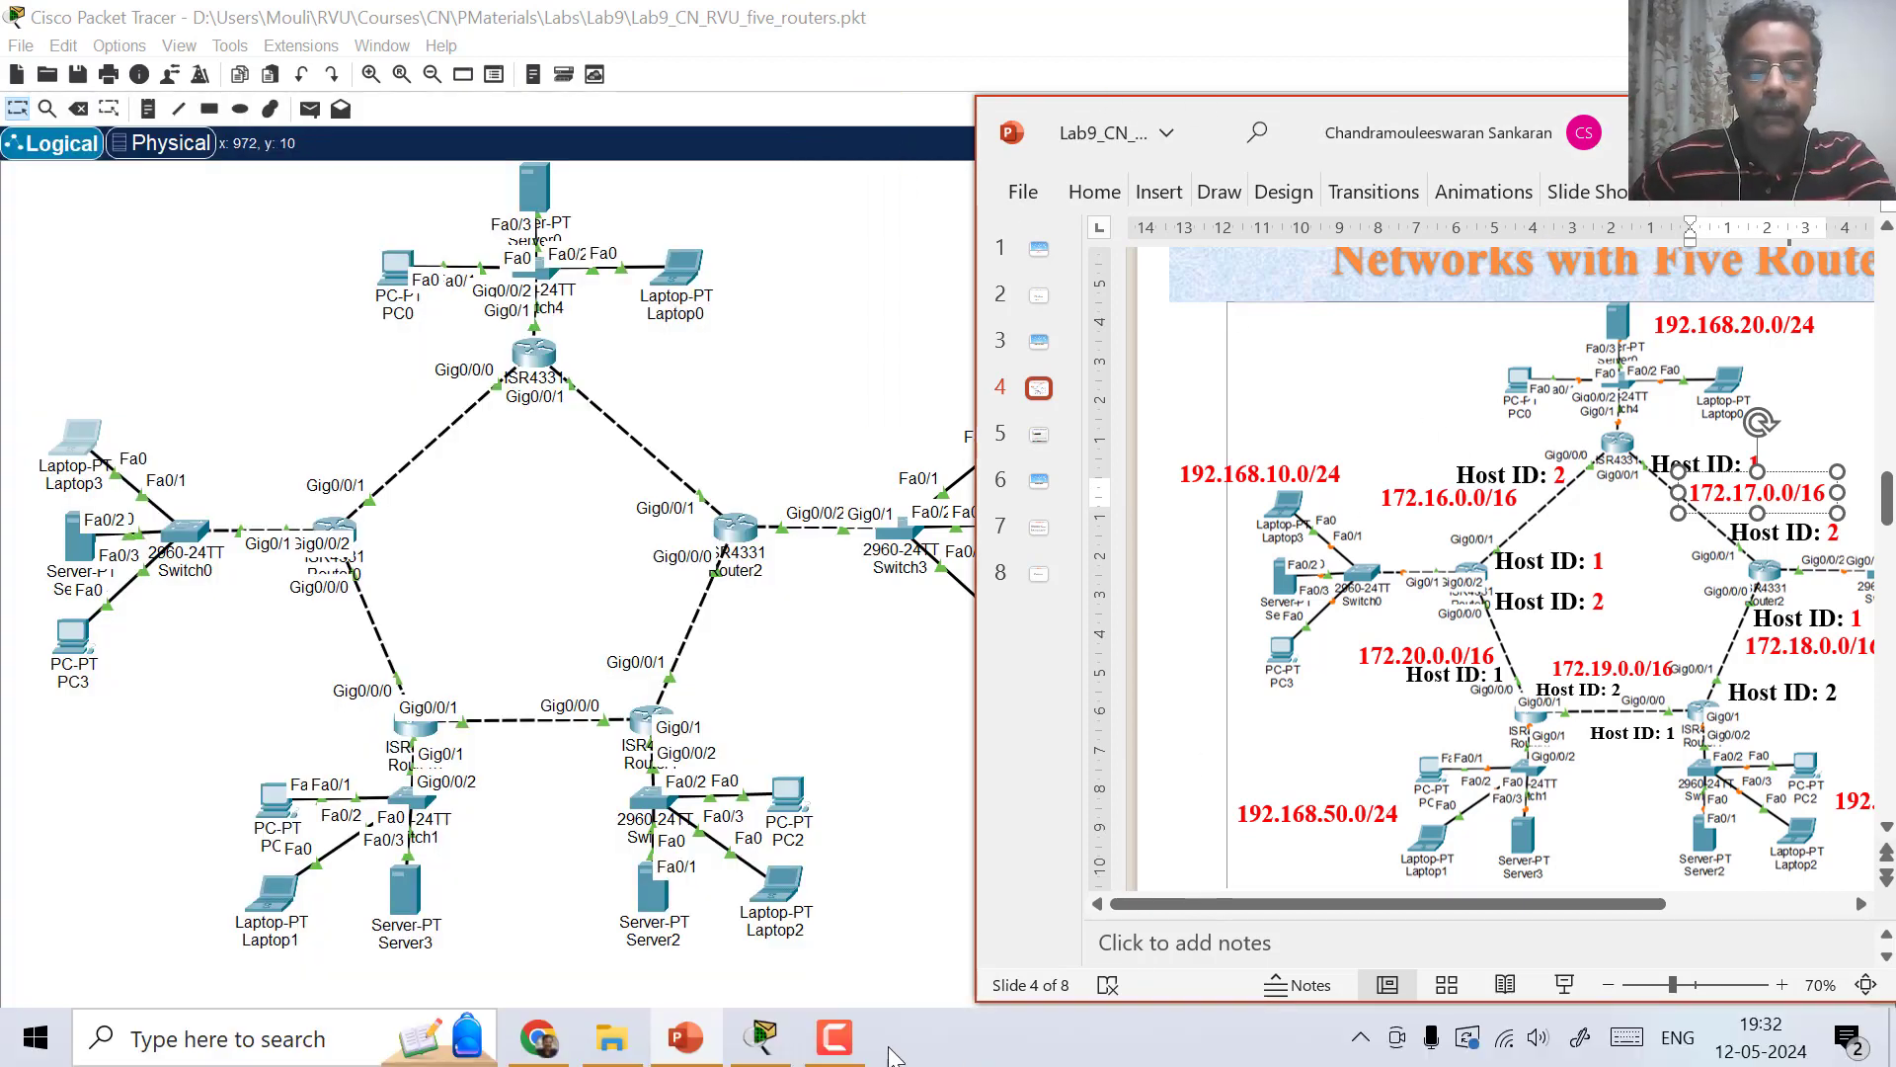
{"action": "mouse_move", "coordinate": [847, 1062]}
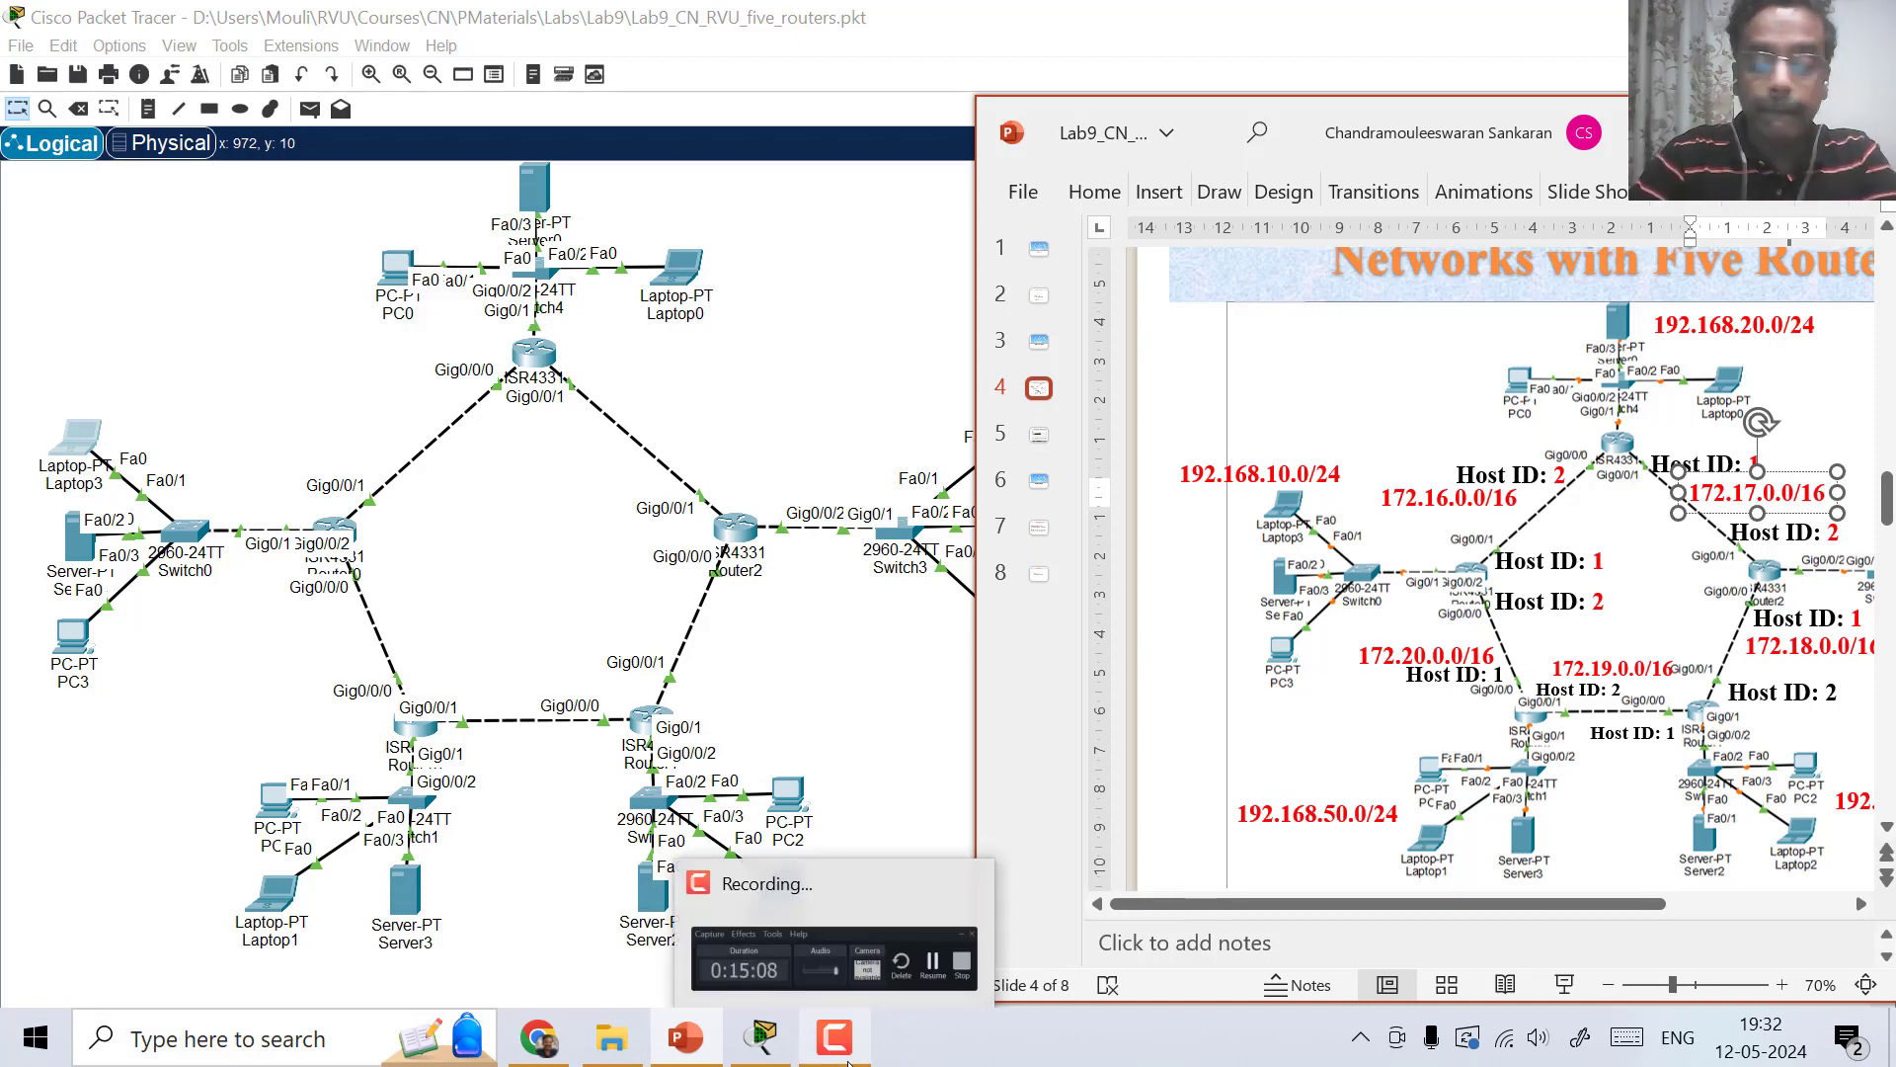